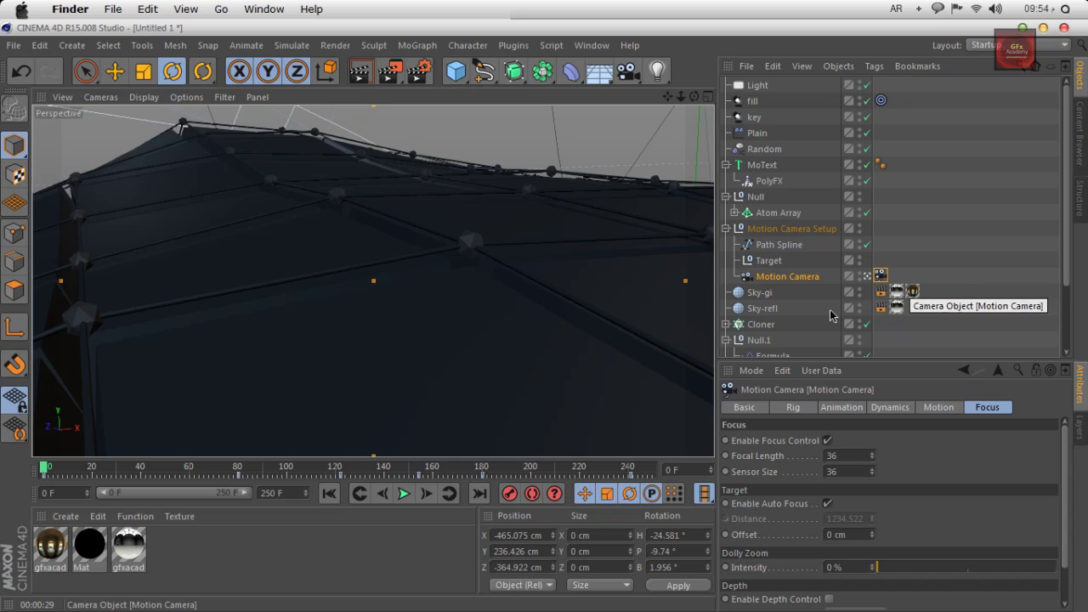
Step: Delete the black material named Mat from the scene's materials
click(214, 556)
click(90, 545)
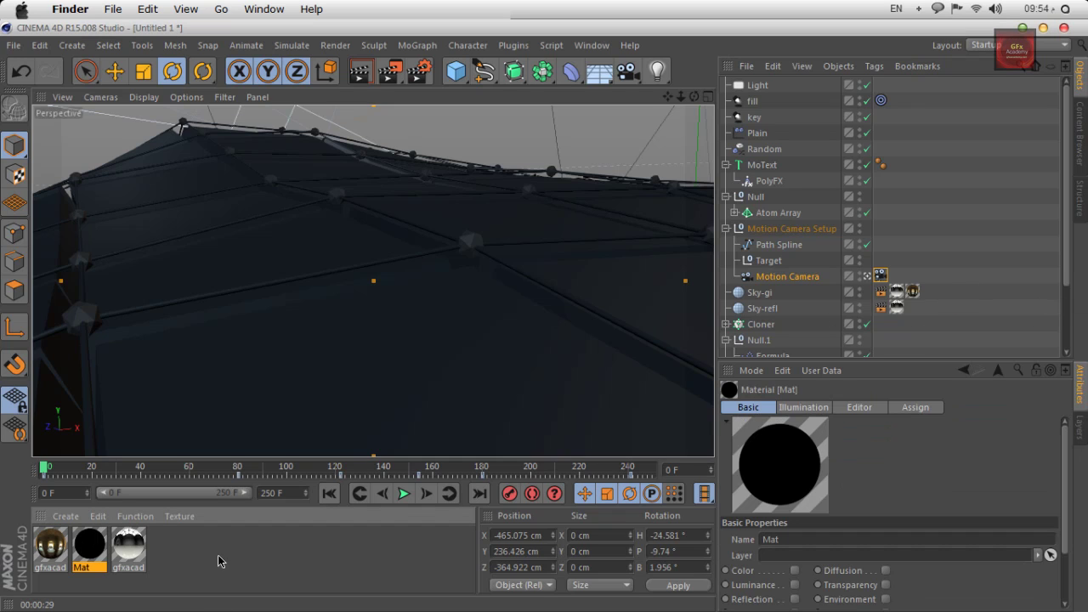
key(Delete)
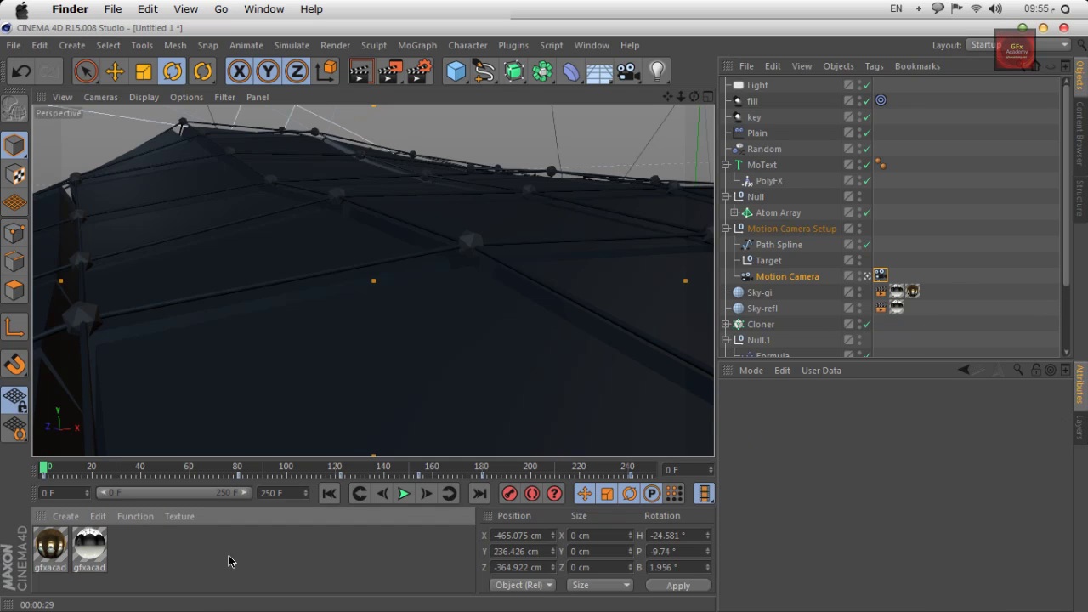
Step: Create a new material and name it "ground"
double_click(147, 564)
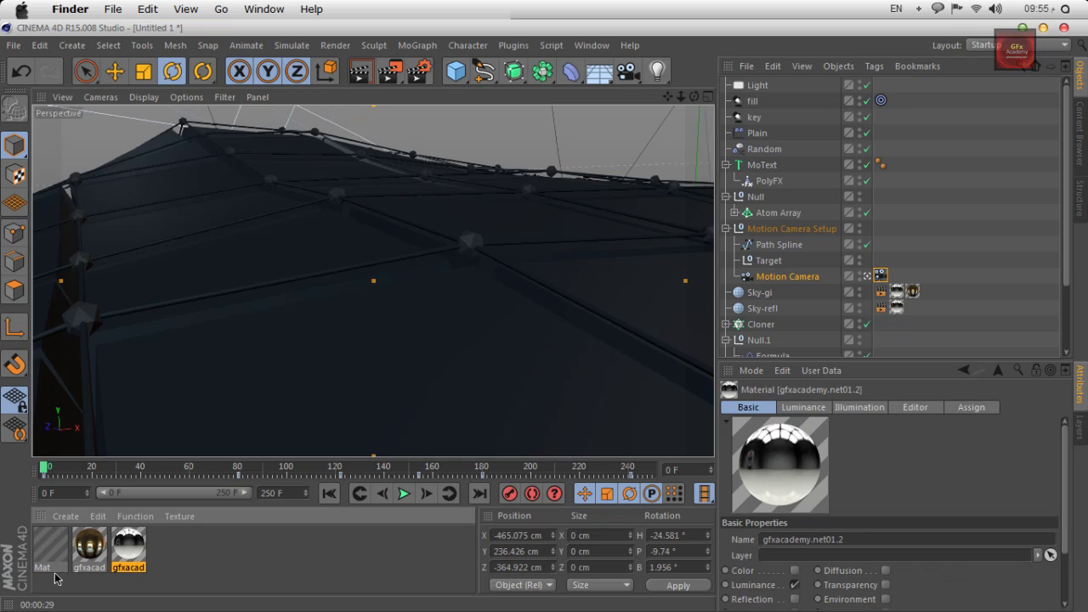
double_click(41, 568)
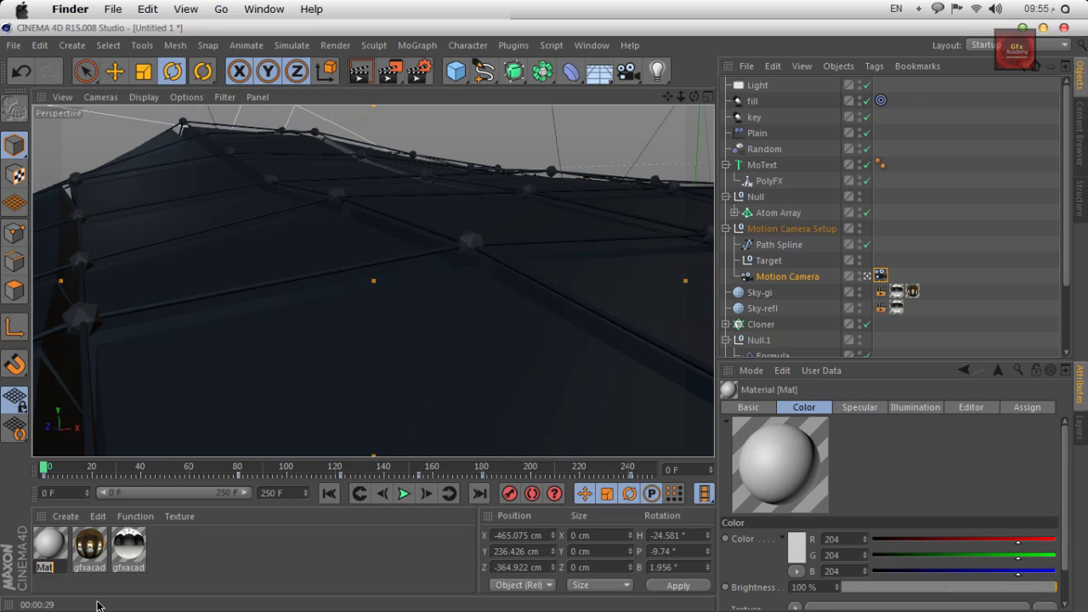
text(ground)
key(Return)
double_click(50, 548)
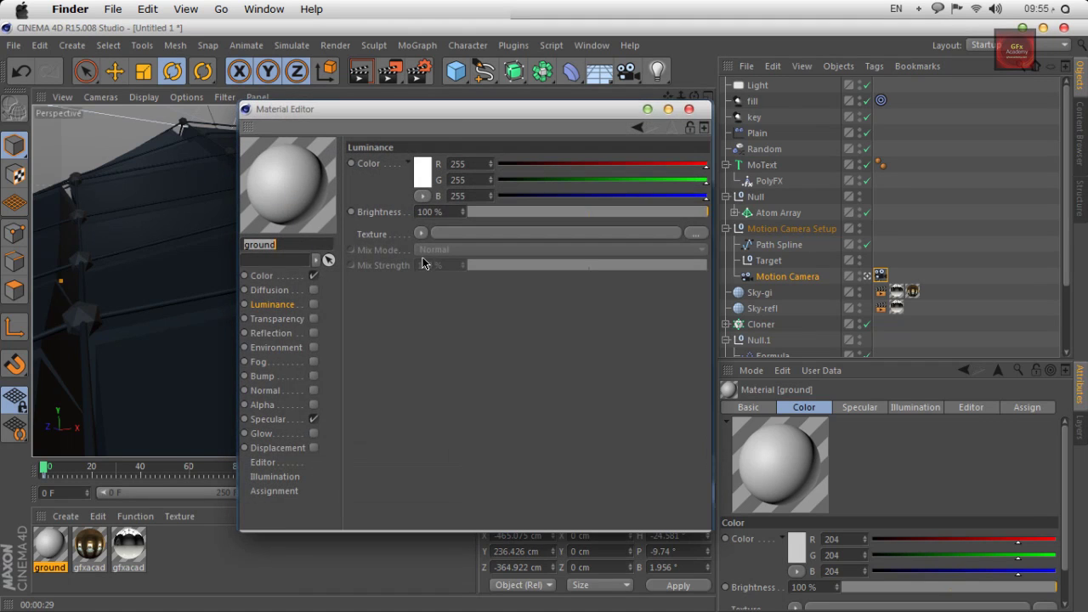
drag(462, 110, 543, 129)
click(769, 128)
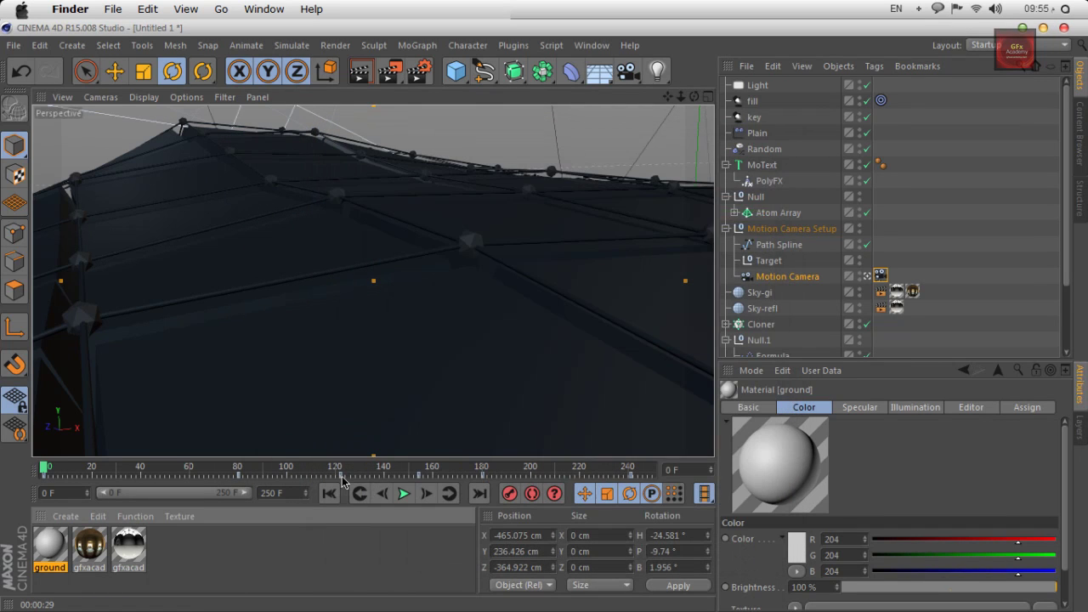
Step: Play the camera animation through to the GFX text, stop it and go back to frame 61
click(404, 494)
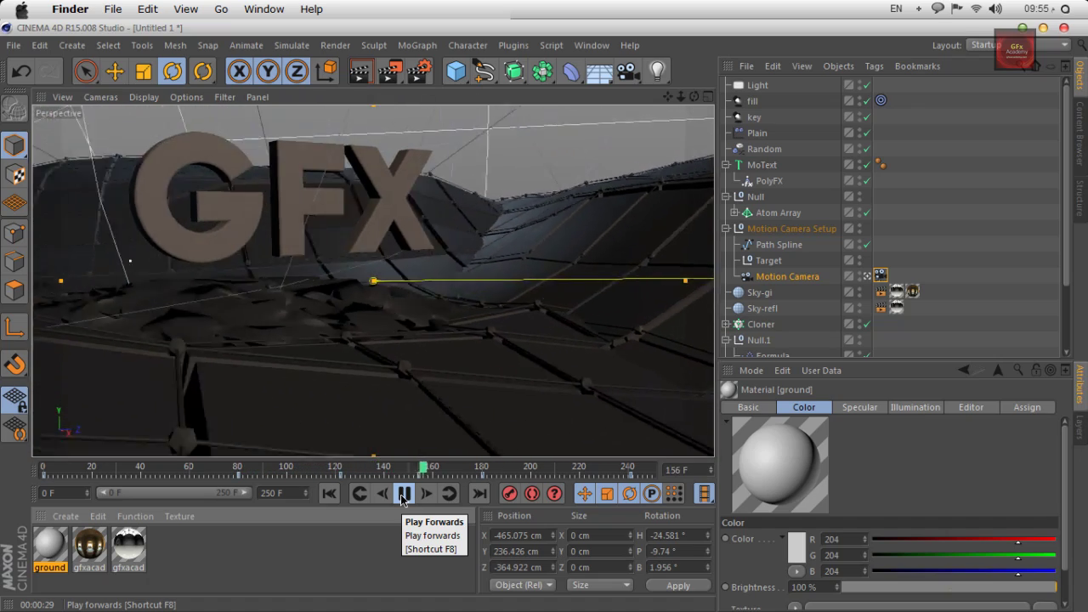
click(403, 494)
drag(433, 474, 185, 488)
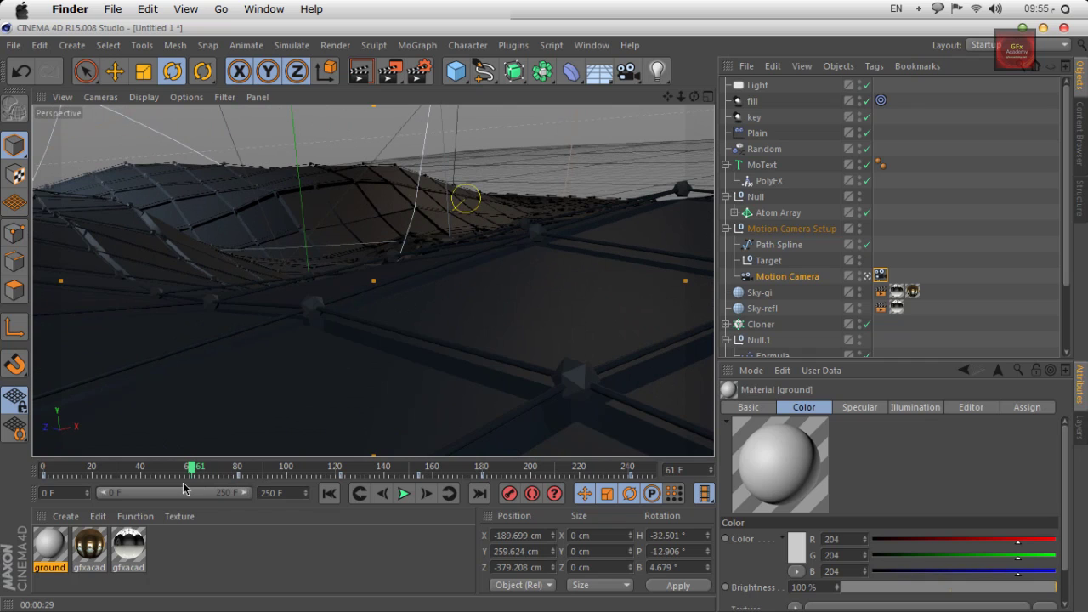
Step: Check the focal length in the Motion Camera object's own properties, enlarging the attributes area
click(810, 274)
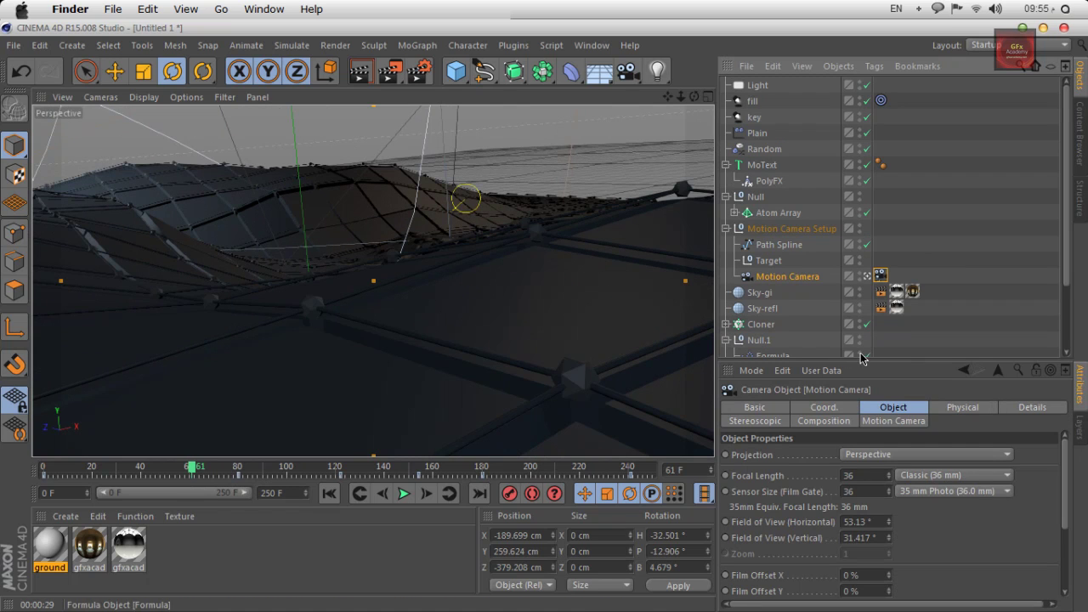
drag(861, 358, 857, 279)
click(770, 396)
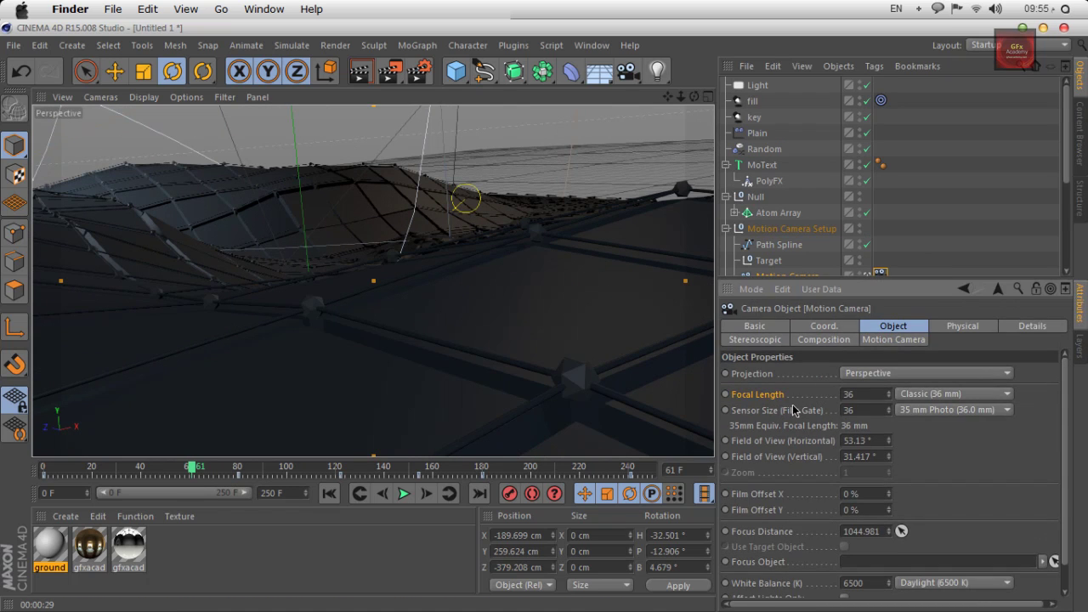
click(872, 396)
scroll(766, 231, down, 3)
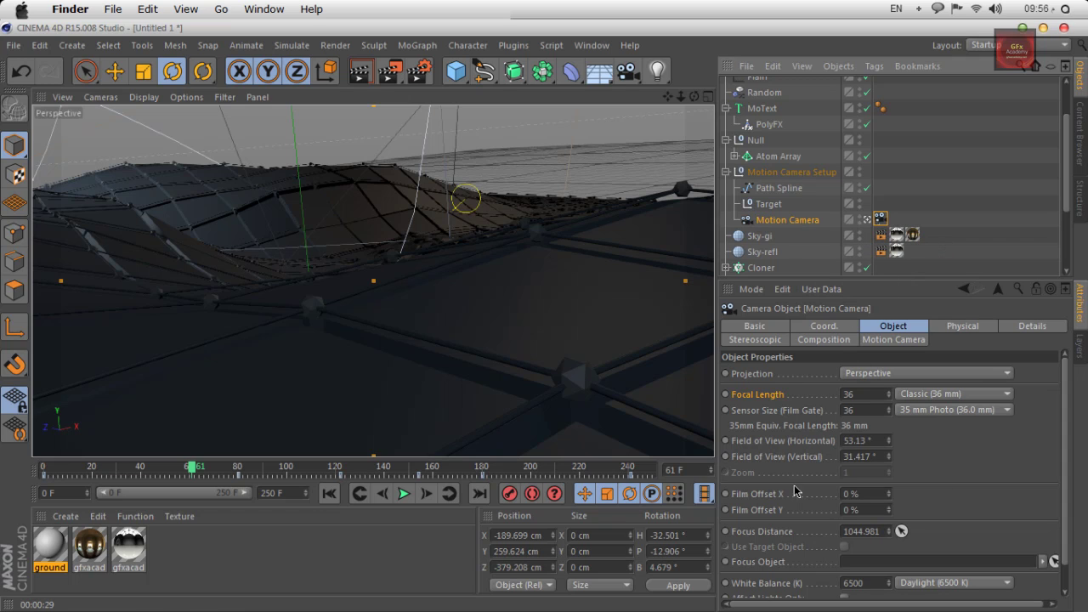
Step: Set the focal length to 20 in the Motion Camera tag's focus settings
click(884, 220)
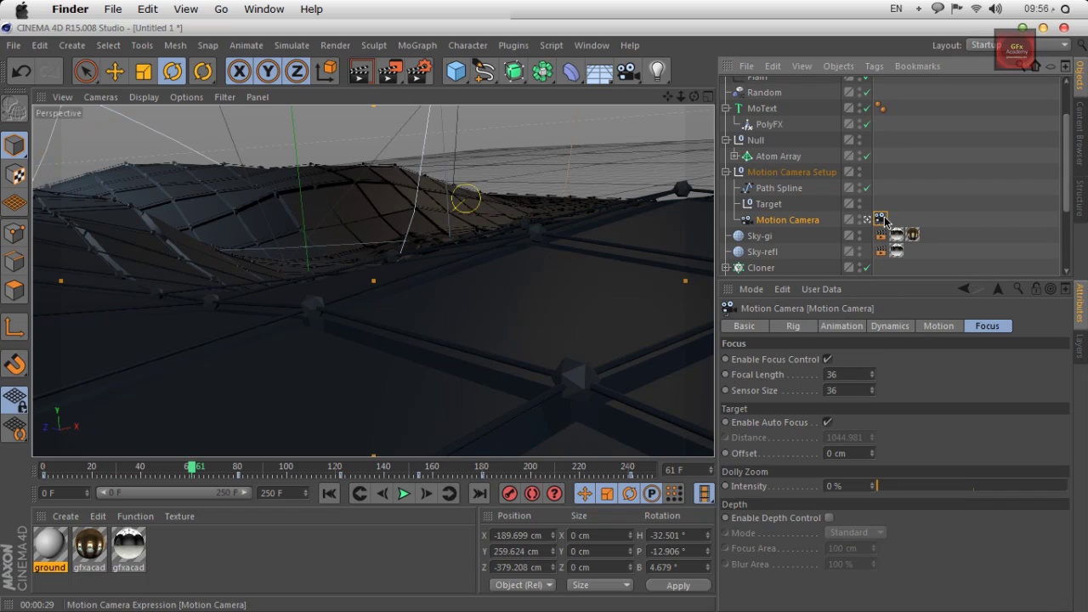
click(951, 325)
click(903, 330)
click(826, 332)
click(794, 327)
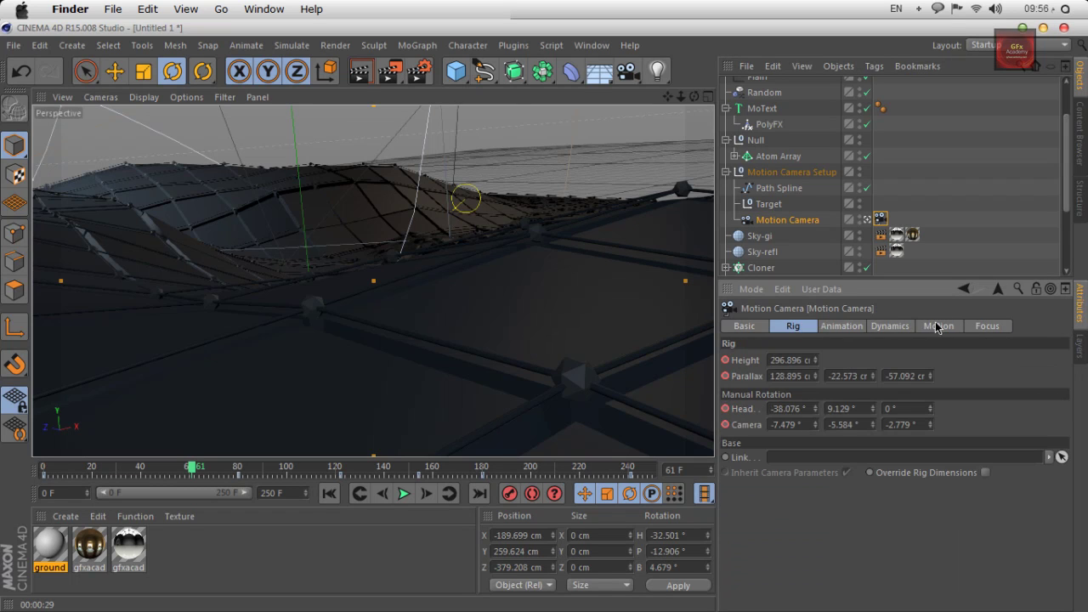
click(975, 331)
click(854, 371)
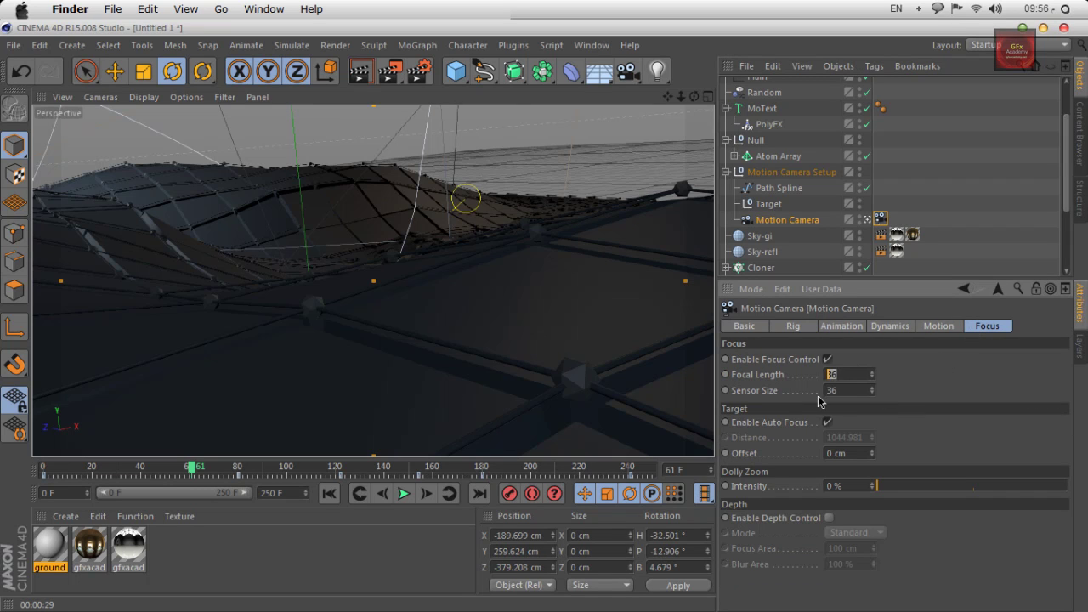
text(20)
key(Return)
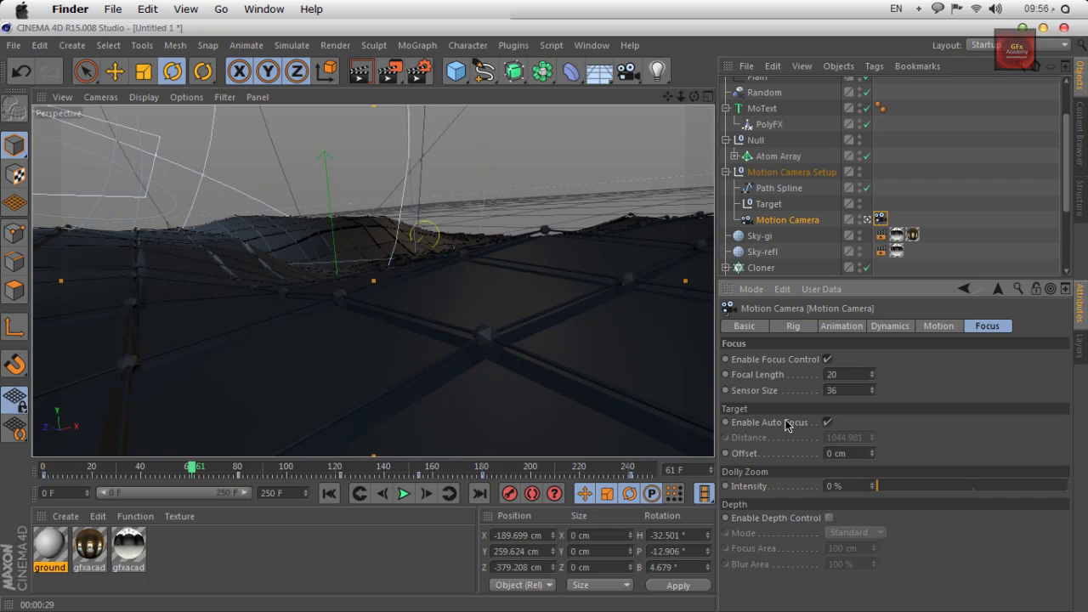
Step: Play the animation from the first frame to review the camera move with the wider focal length
click(329, 495)
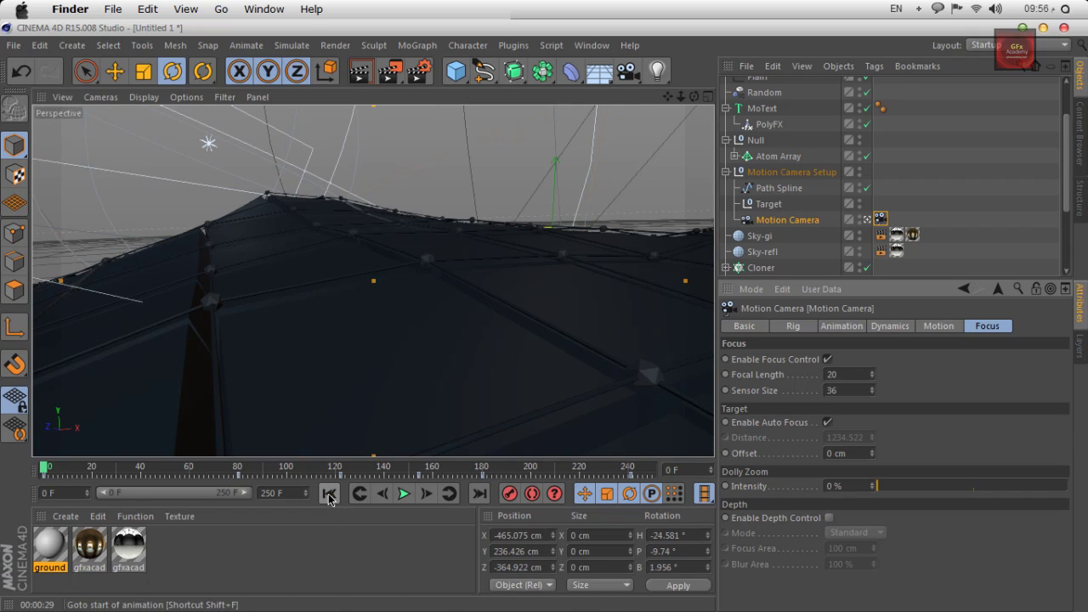
click(405, 493)
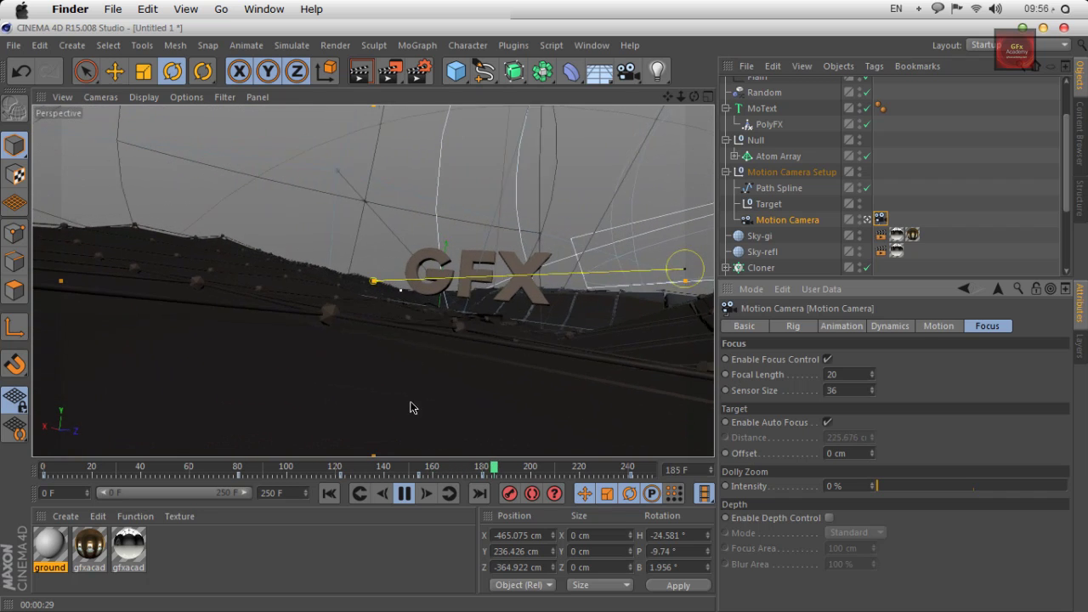
click(406, 494)
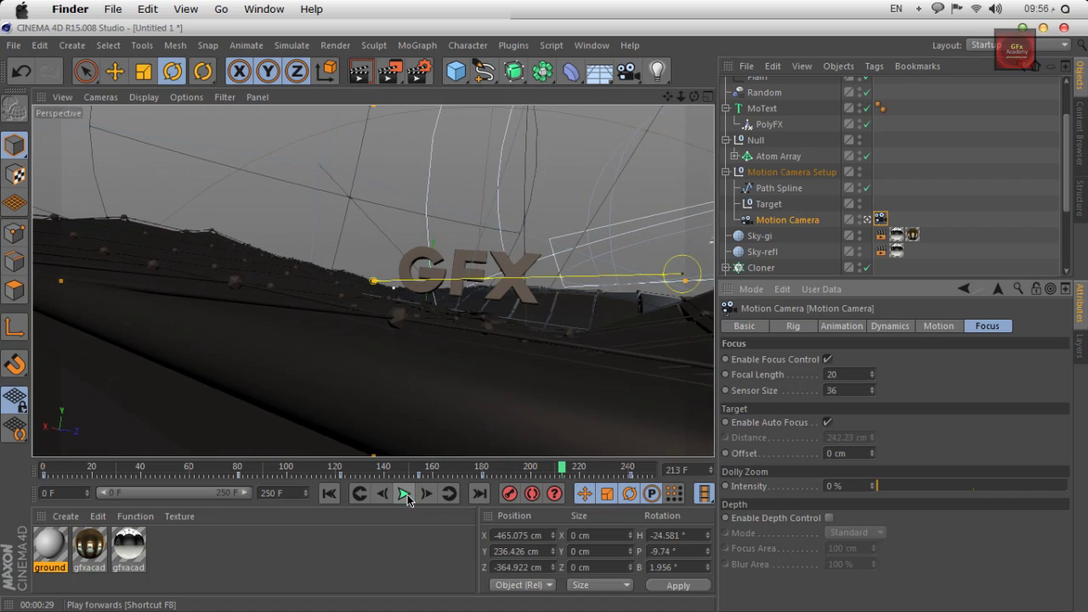
Step: Keyframe the Motion Camera tag's focal length at 20 on frame 180 and at 28 on frame 241
drag(567, 470, 482, 492)
ctrl+click(727, 375)
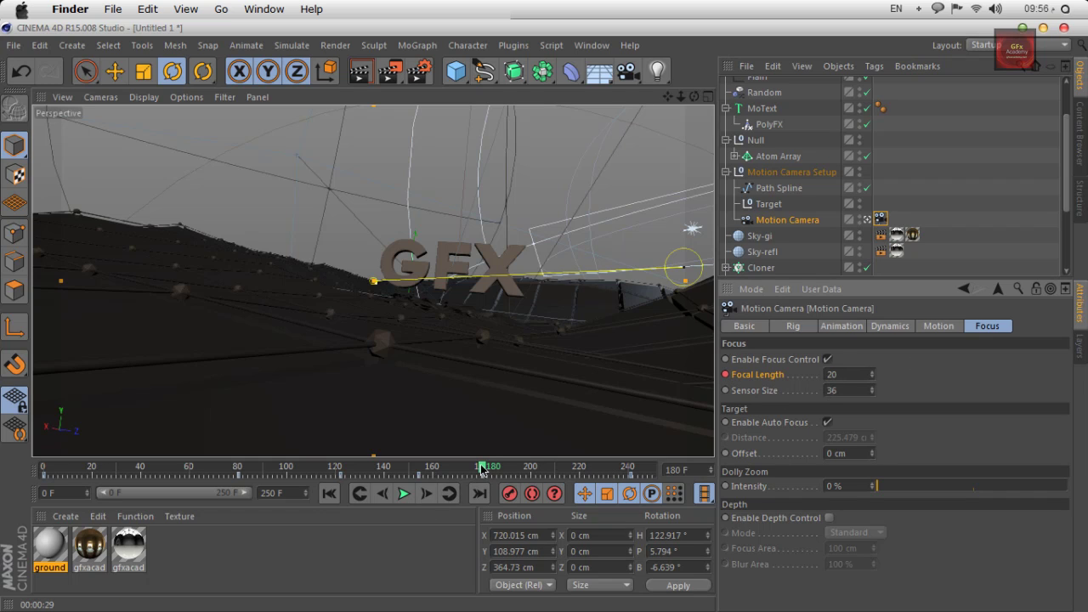
drag(482, 469, 630, 487)
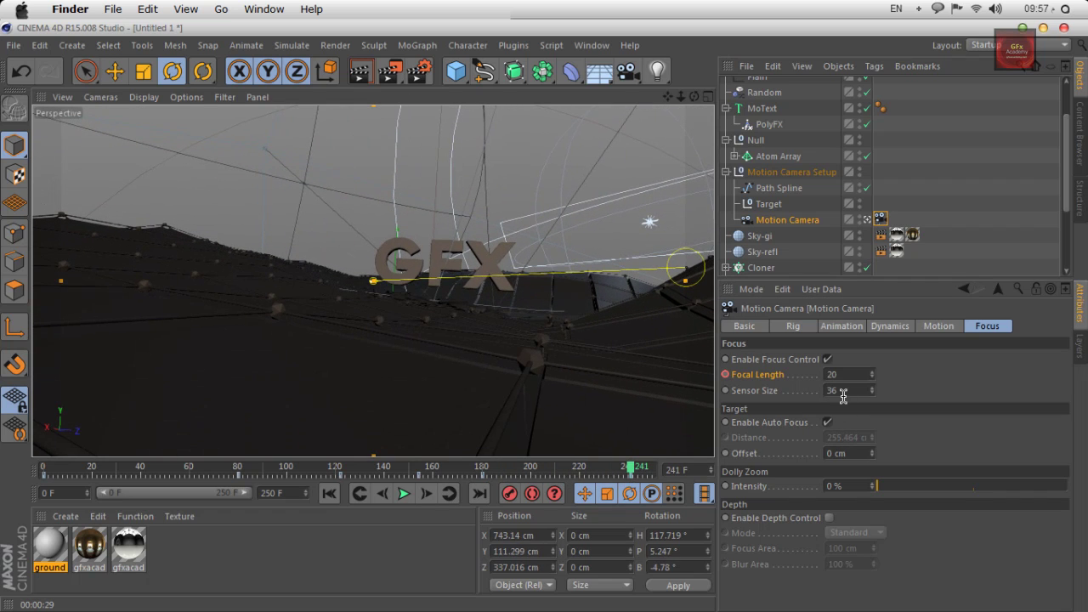
click(842, 374)
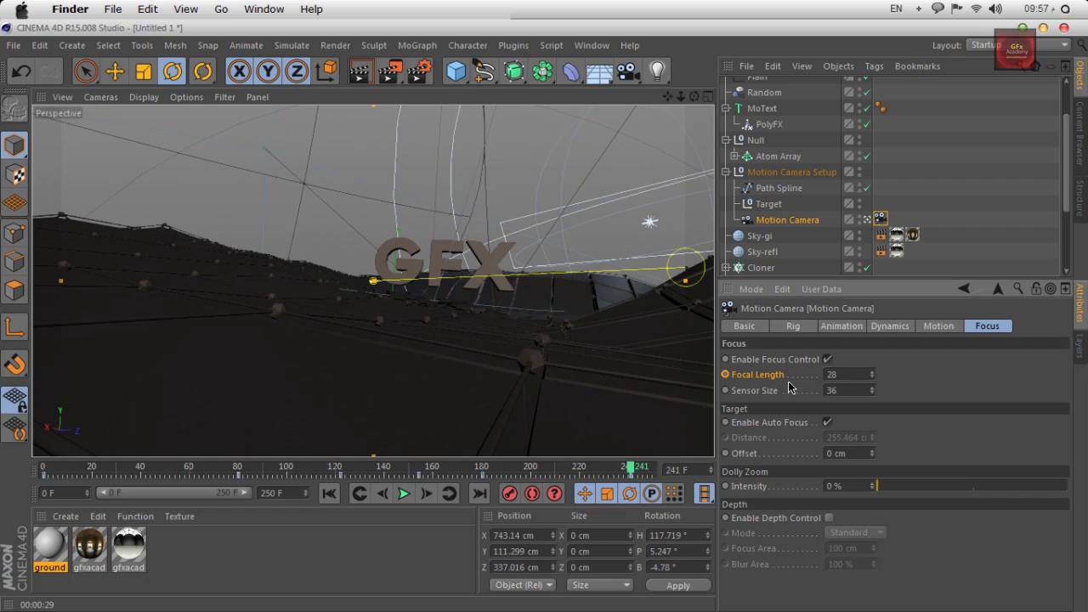
key(Return)
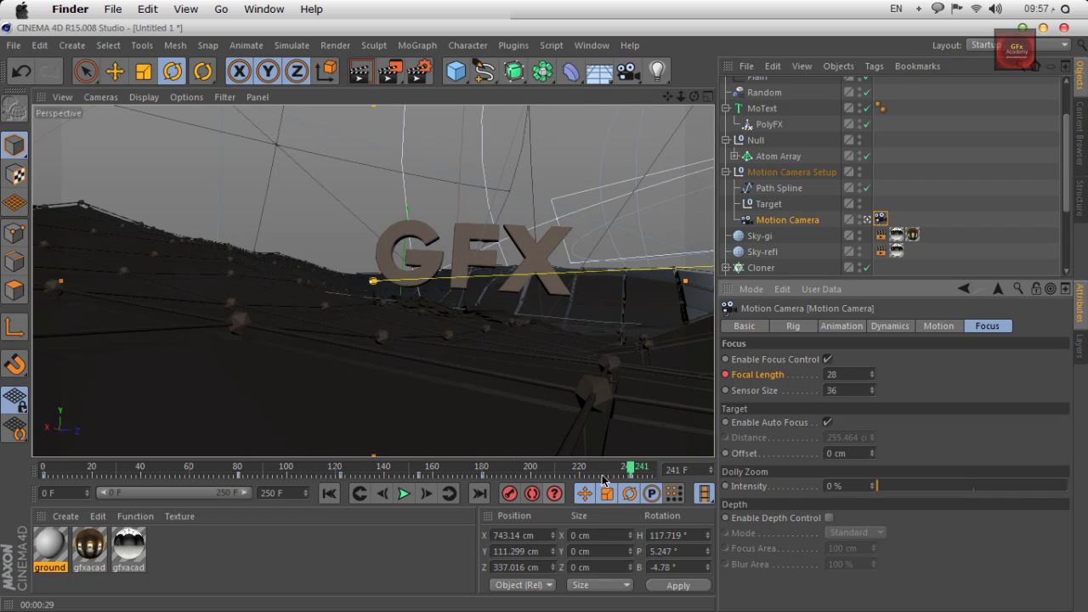
Step: Play the animation from frame 165 to preview the focal length change near the end
drag(630, 469, 448, 496)
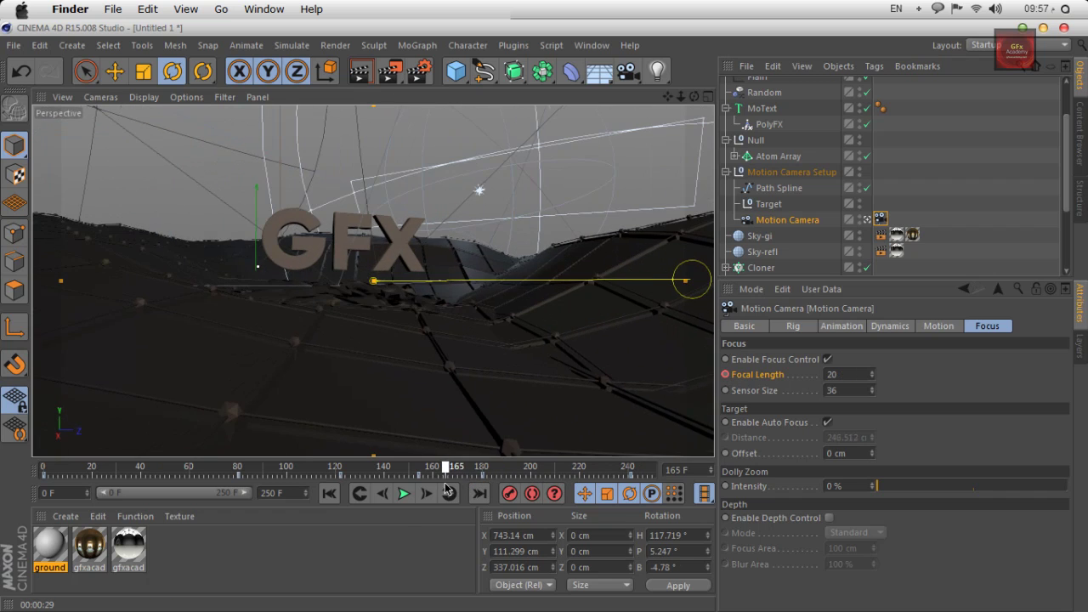
click(403, 493)
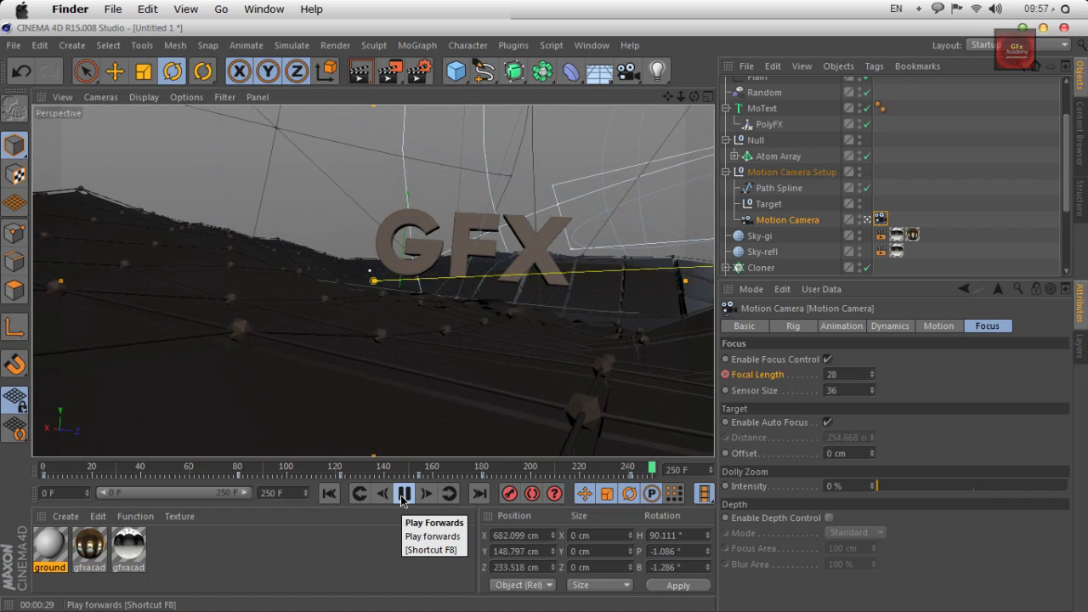
click(403, 494)
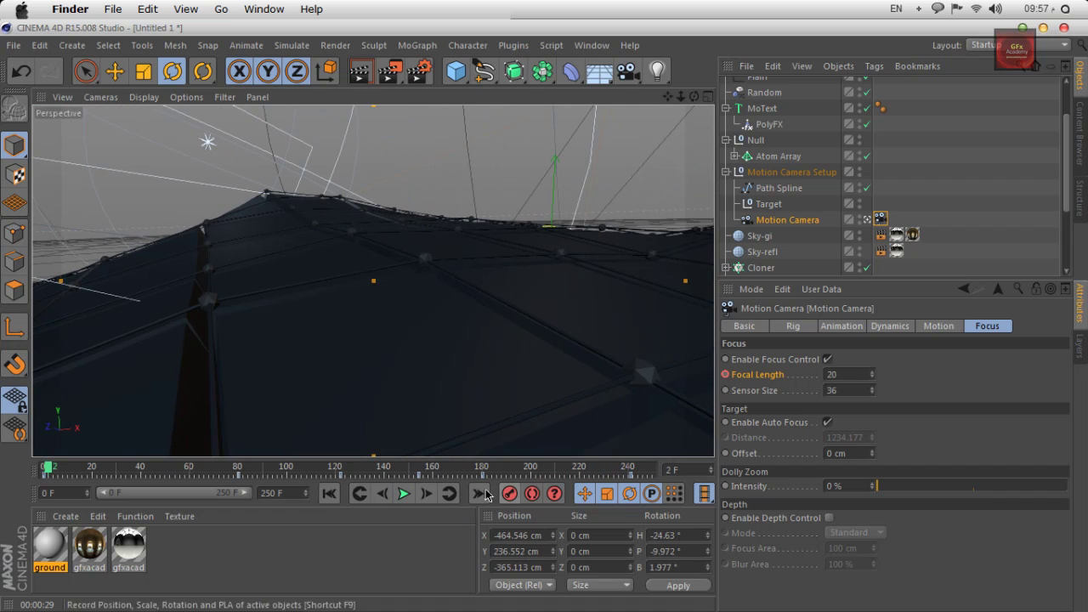
Step: Load a Fresnel shader as the texture of the ground material's color channel
double_click(68, 568)
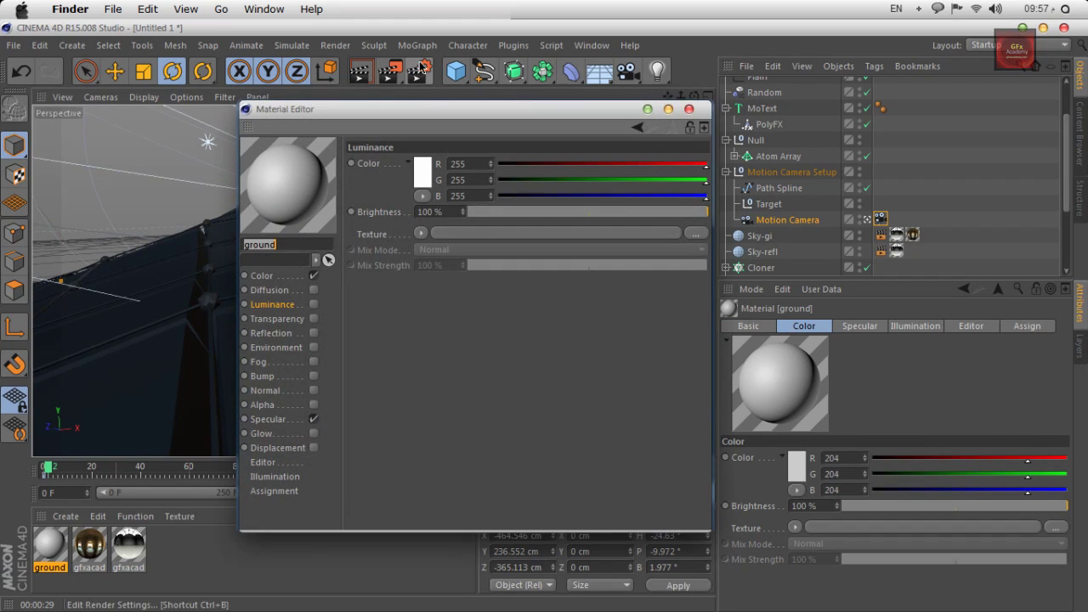
drag(420, 105, 705, 75)
click(548, 244)
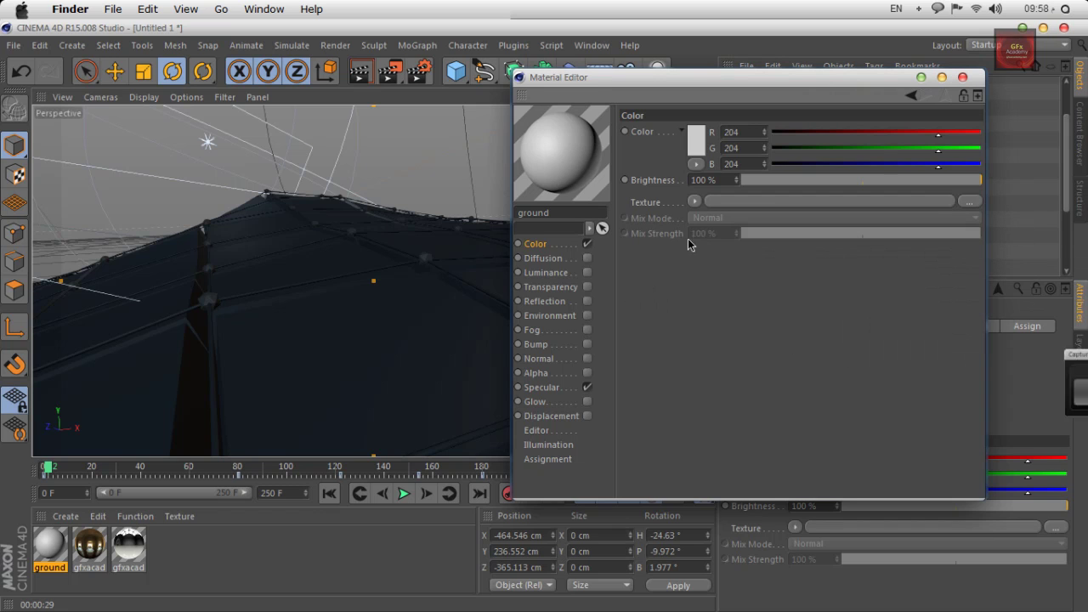
click(695, 202)
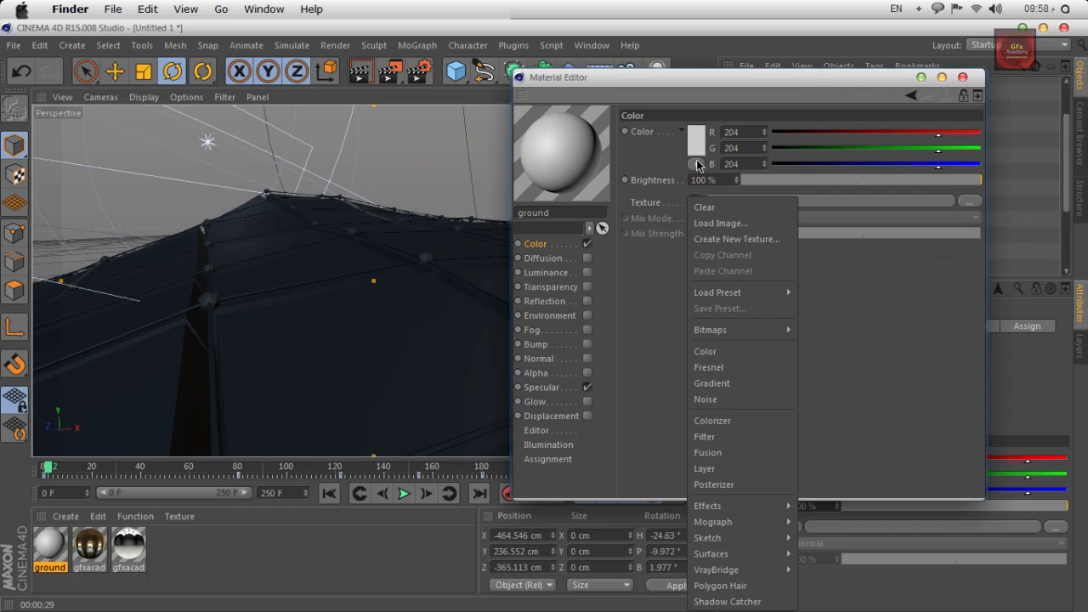
key(Escape)
click(695, 203)
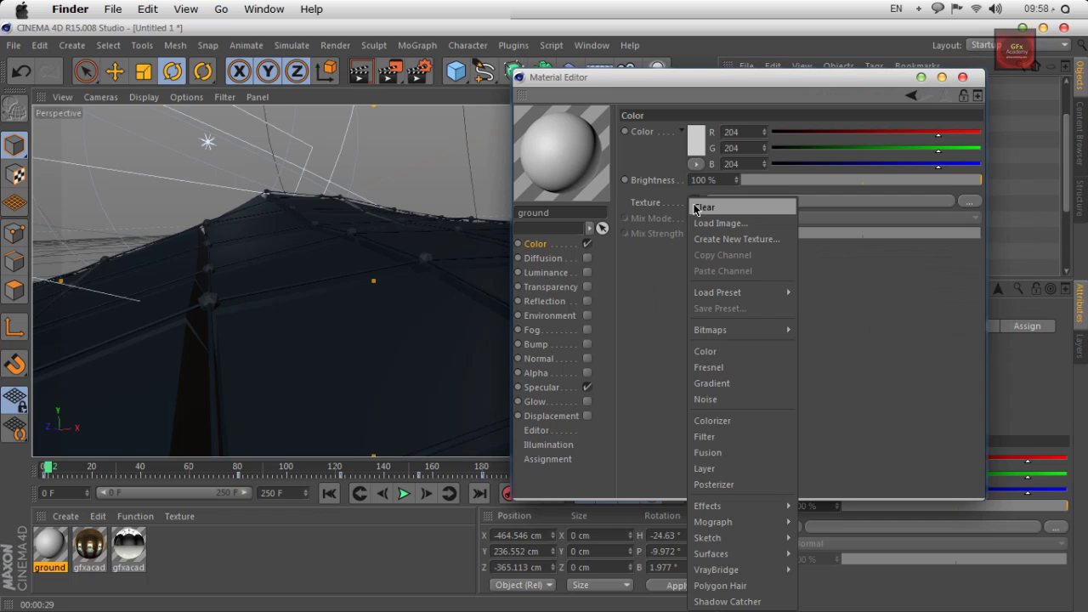
click(744, 367)
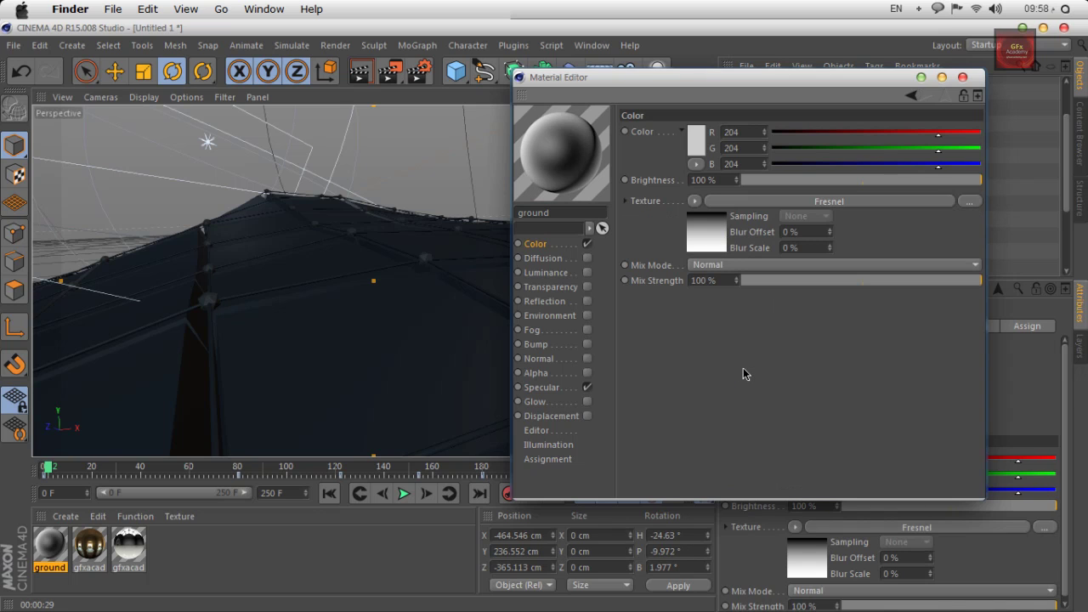
Step: Change the white end of the Fresnel shader's gradient to dark grey
click(709, 245)
double_click(685, 283)
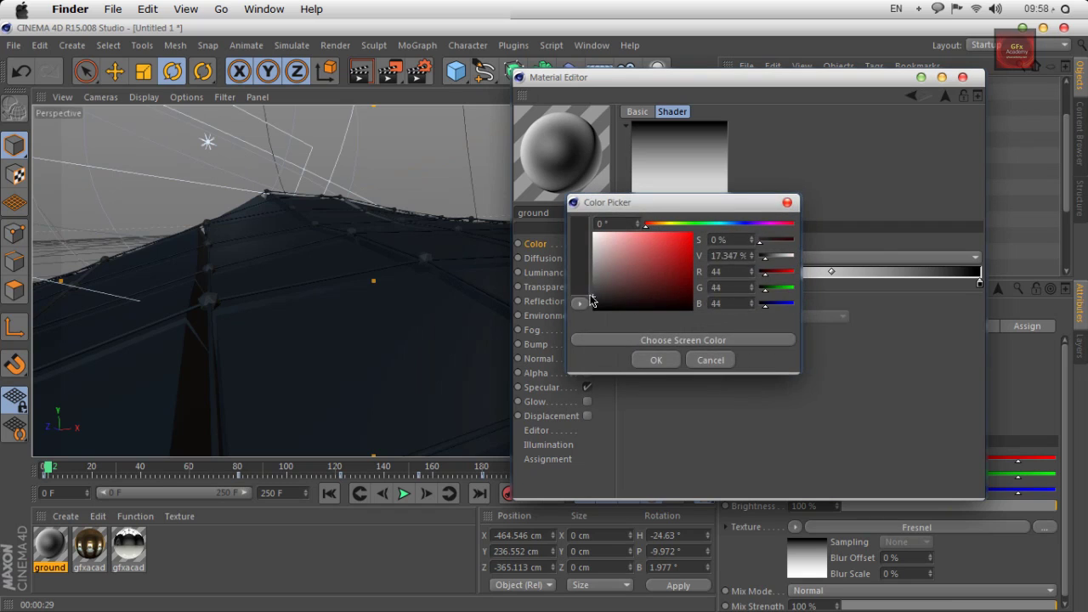
drag(593, 232, 592, 290)
click(648, 361)
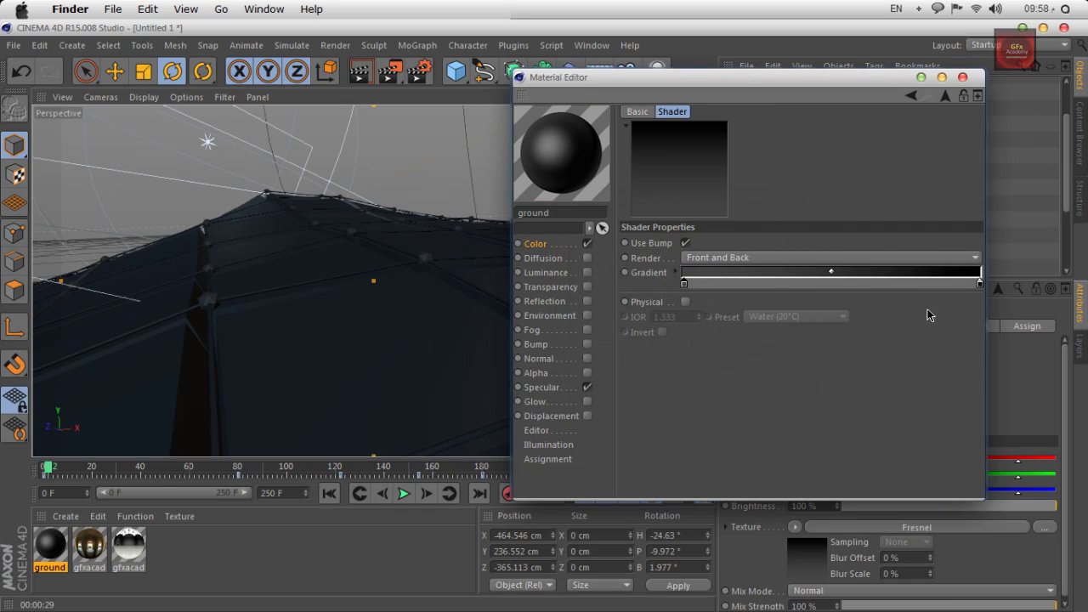
Step: Set the mix mode of the ground material's color channel to Multiply
click(551, 245)
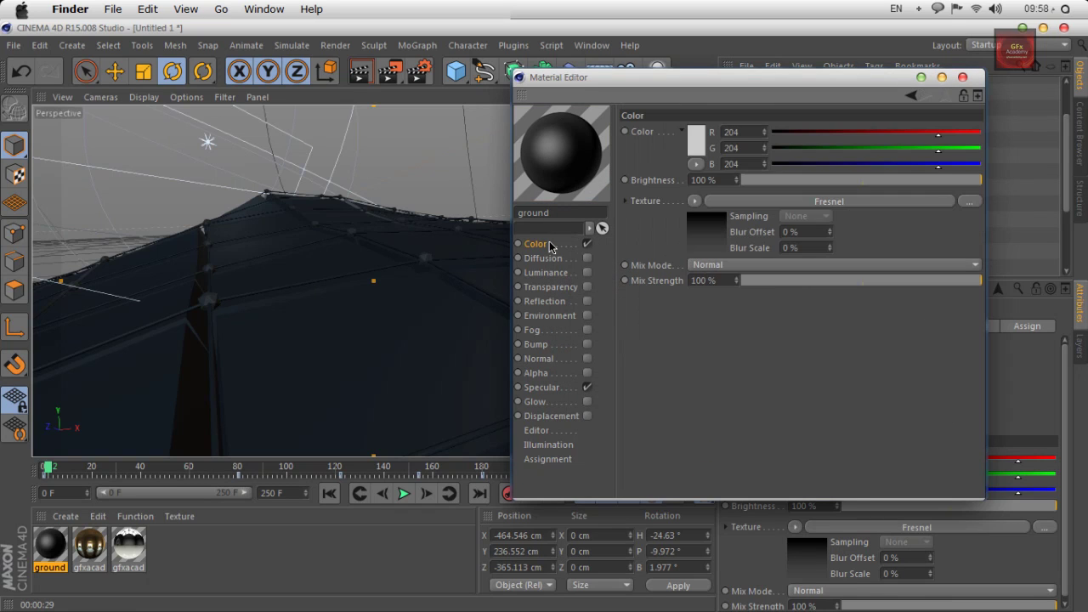
click(721, 264)
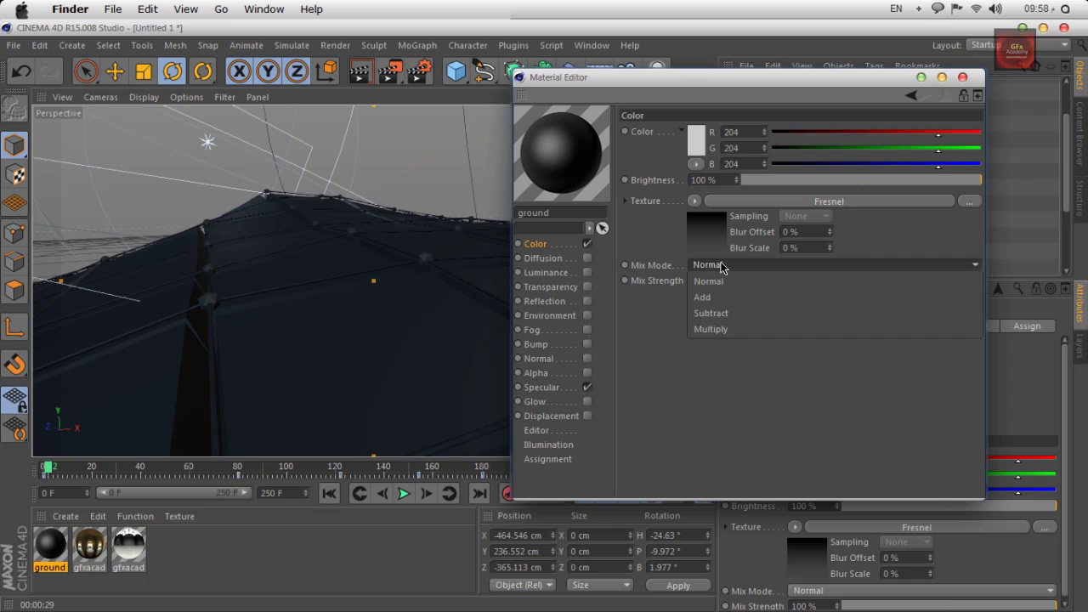
click(712, 282)
click(714, 267)
click(712, 329)
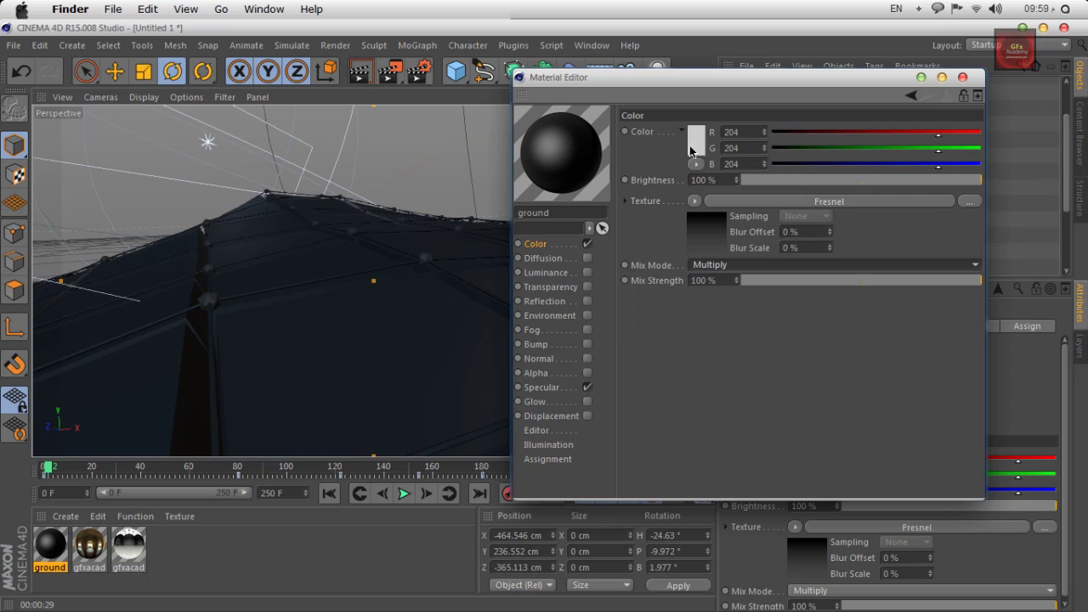
Step: Shape the ground material's specular highlight with 24% width, 100% height and -11% falloff
click(551, 388)
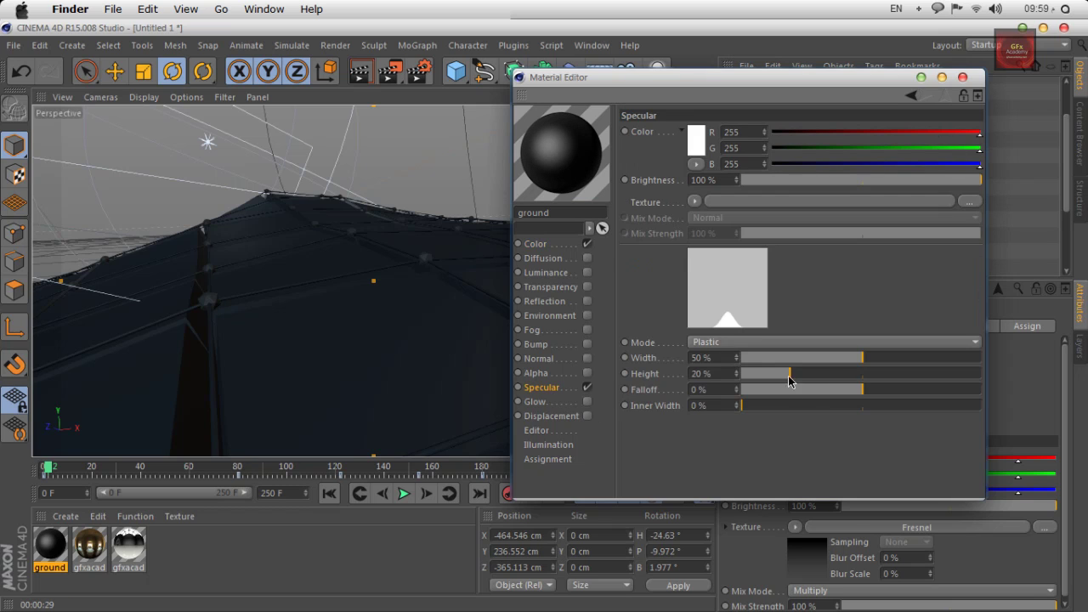
drag(789, 381, 915, 384)
drag(862, 357, 791, 361)
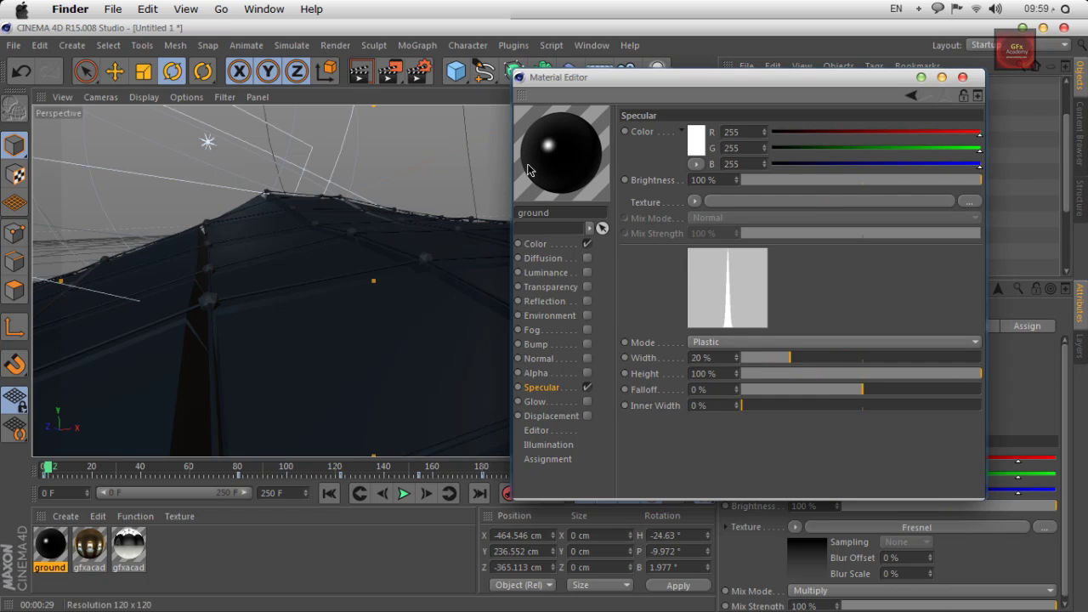
drag(863, 390, 850, 389)
drag(789, 358, 799, 357)
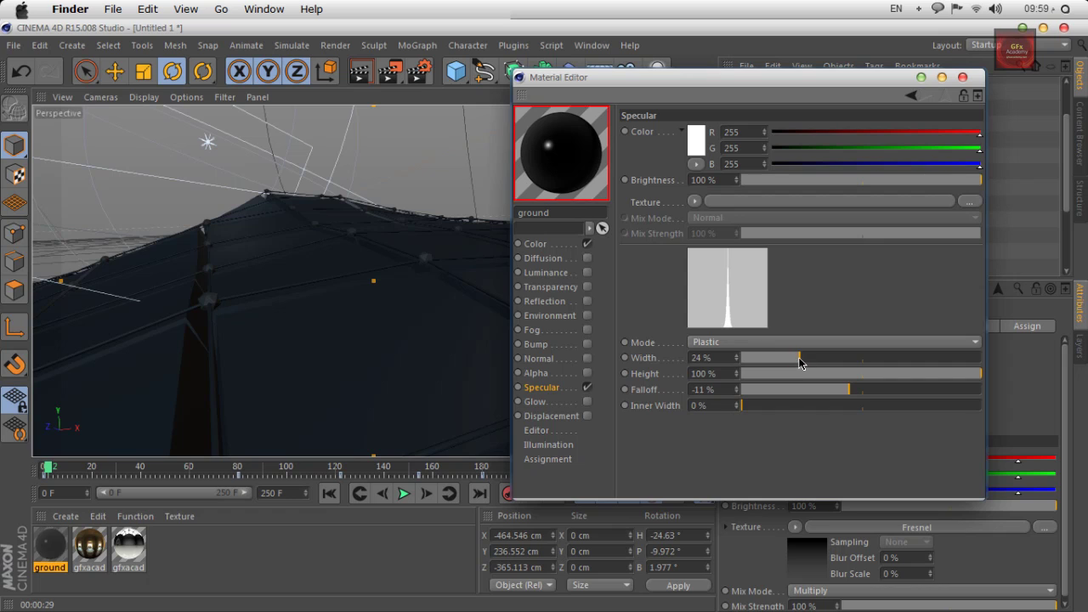
Step: Enable the ground material's reflection channel with a Fresnel shader as its texture and turn on the shader's Physical option
click(561, 302)
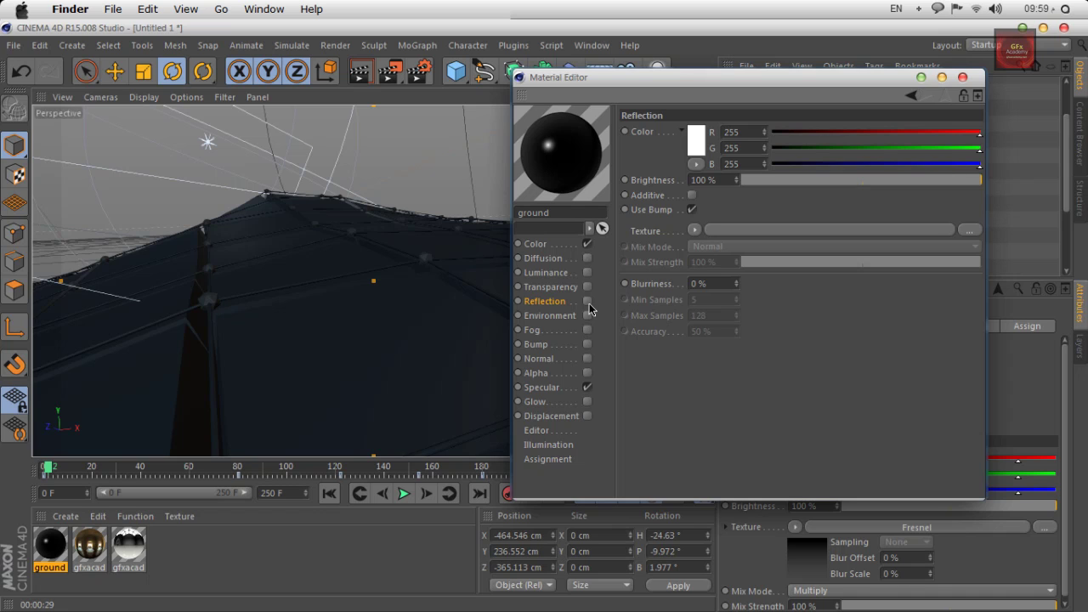
click(586, 302)
click(695, 230)
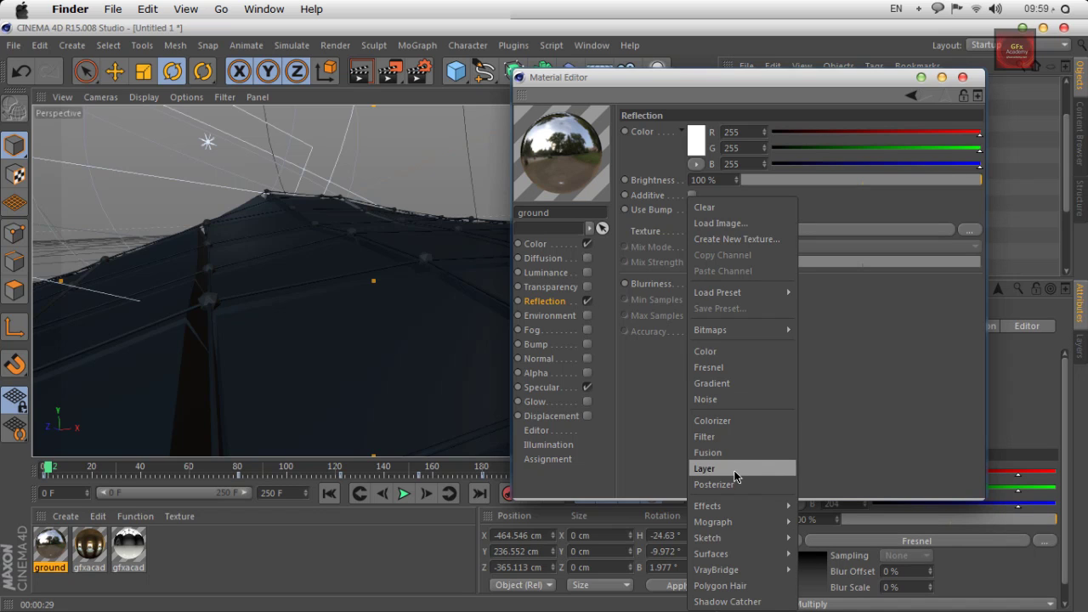
click(730, 370)
click(705, 268)
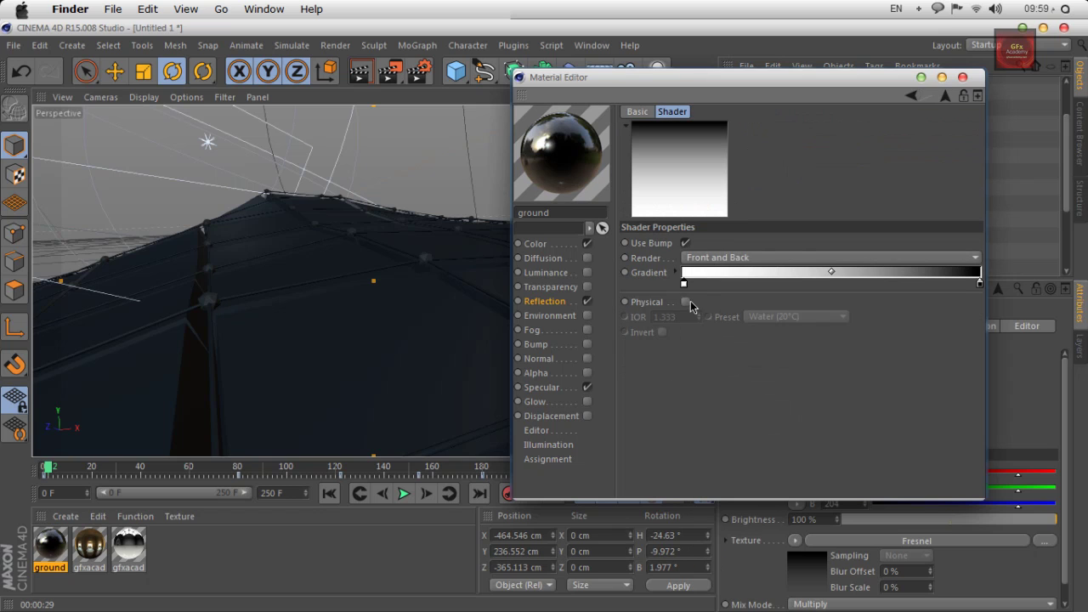
click(686, 302)
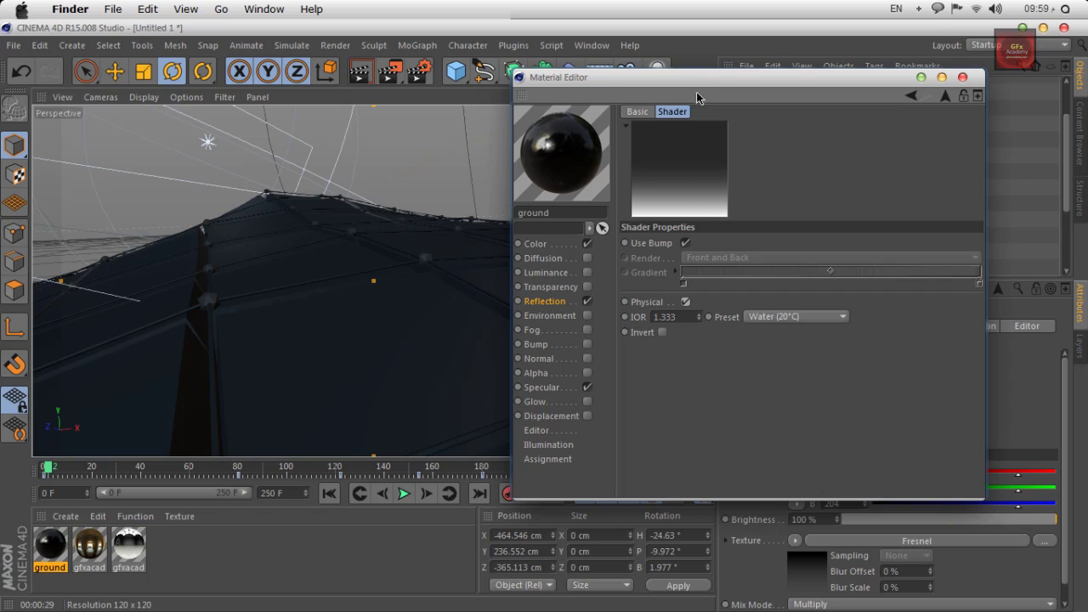
drag(695, 92, 660, 133)
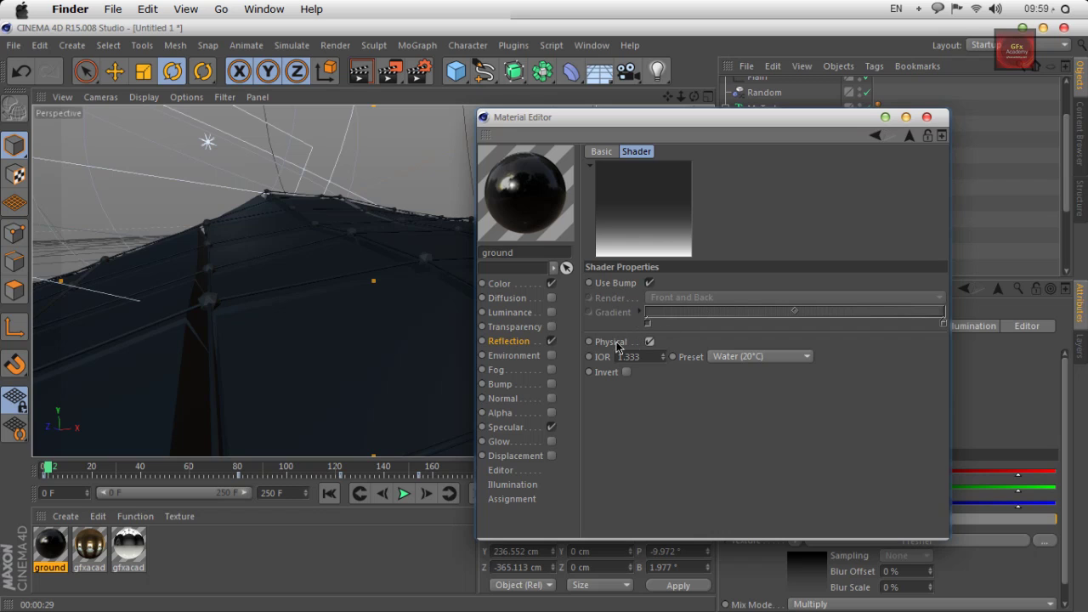
Step: Set the IOR of the reflection channel's Fresnel shader to 1.6
click(531, 342)
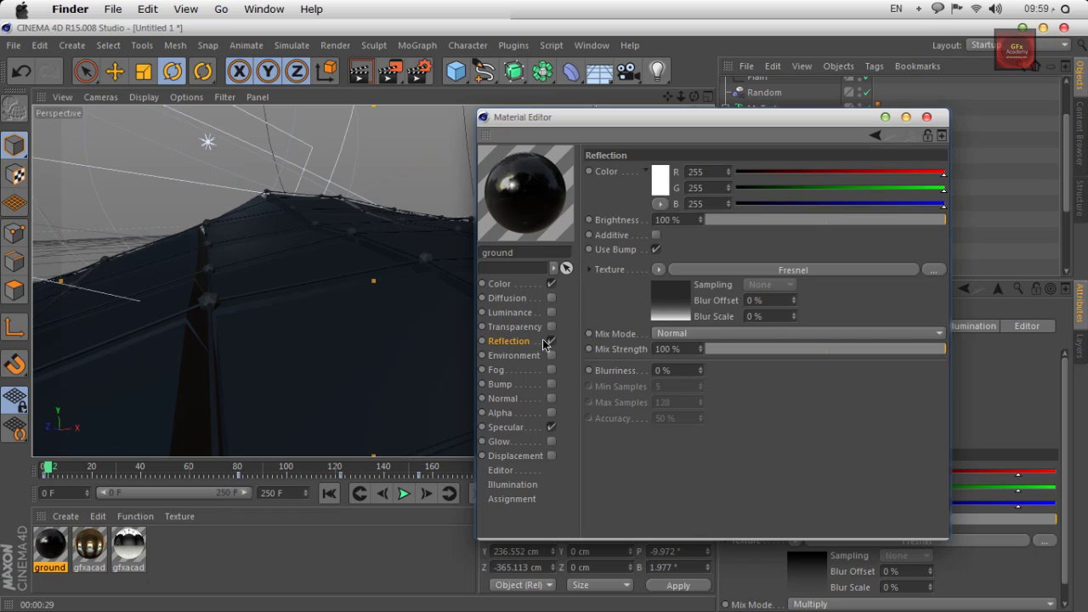
click(660, 269)
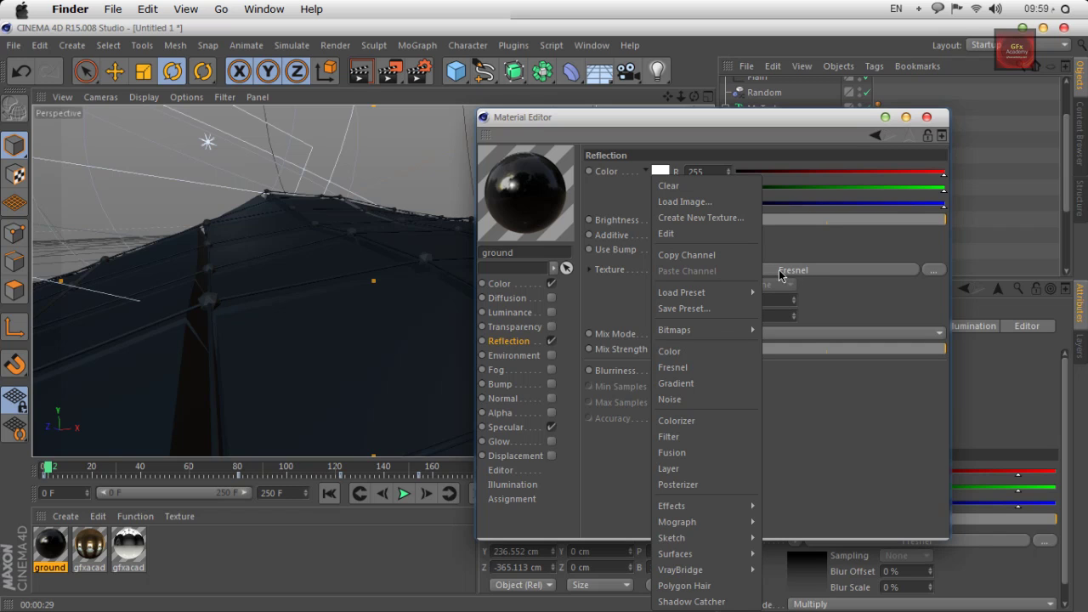
click(800, 429)
click(683, 304)
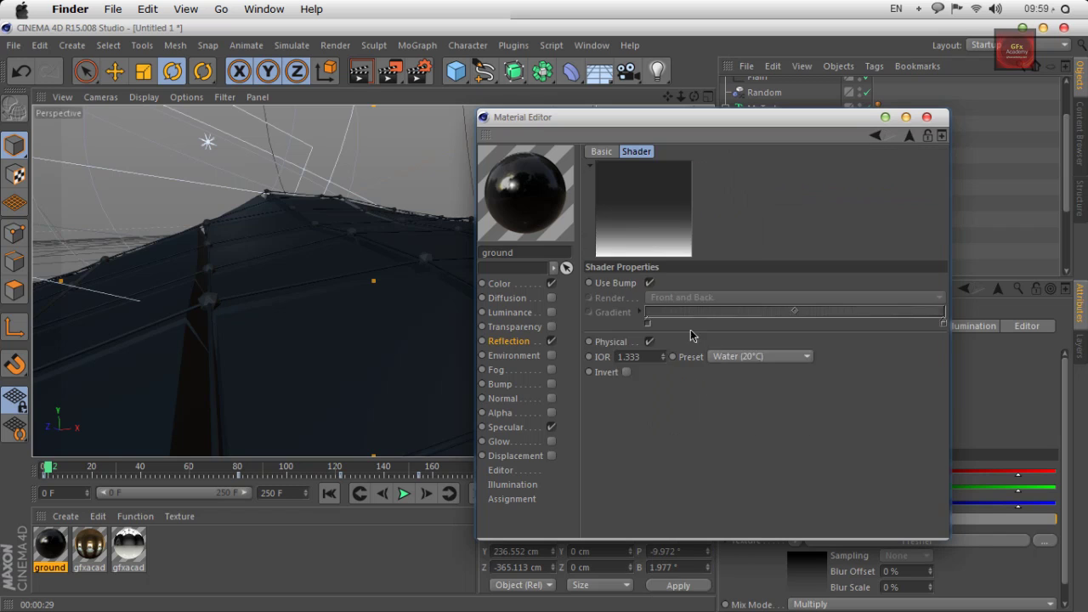
click(631, 356)
text(1.6)
key(Return)
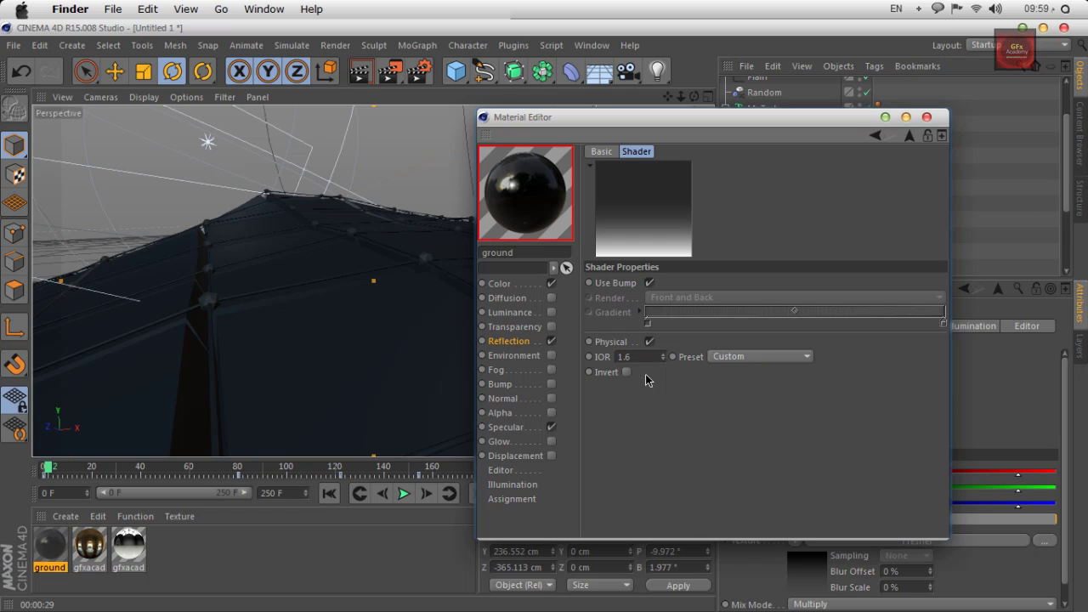
click(756, 356)
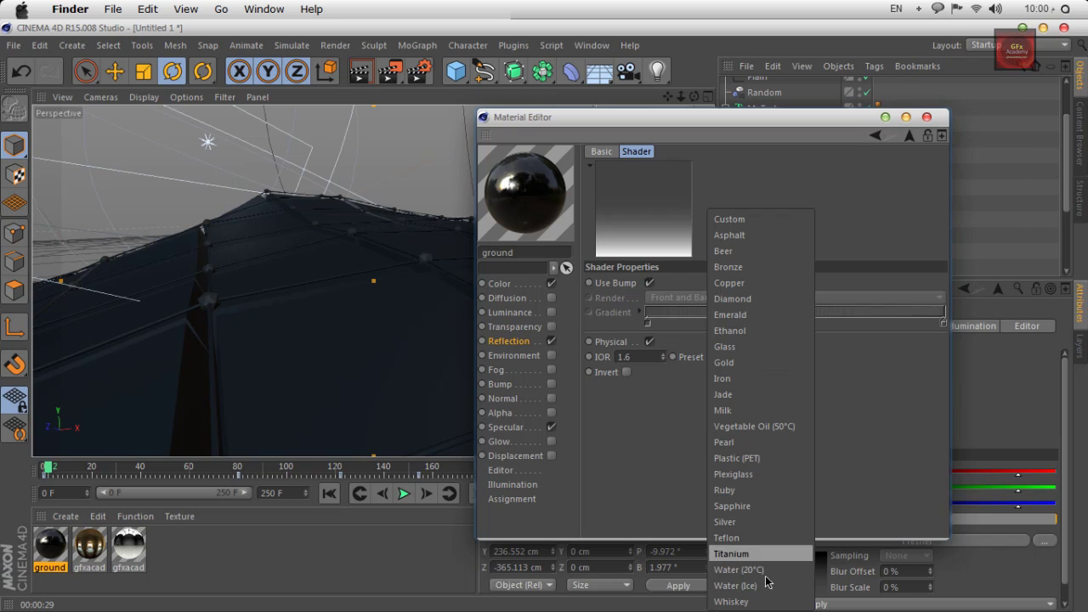
click(616, 430)
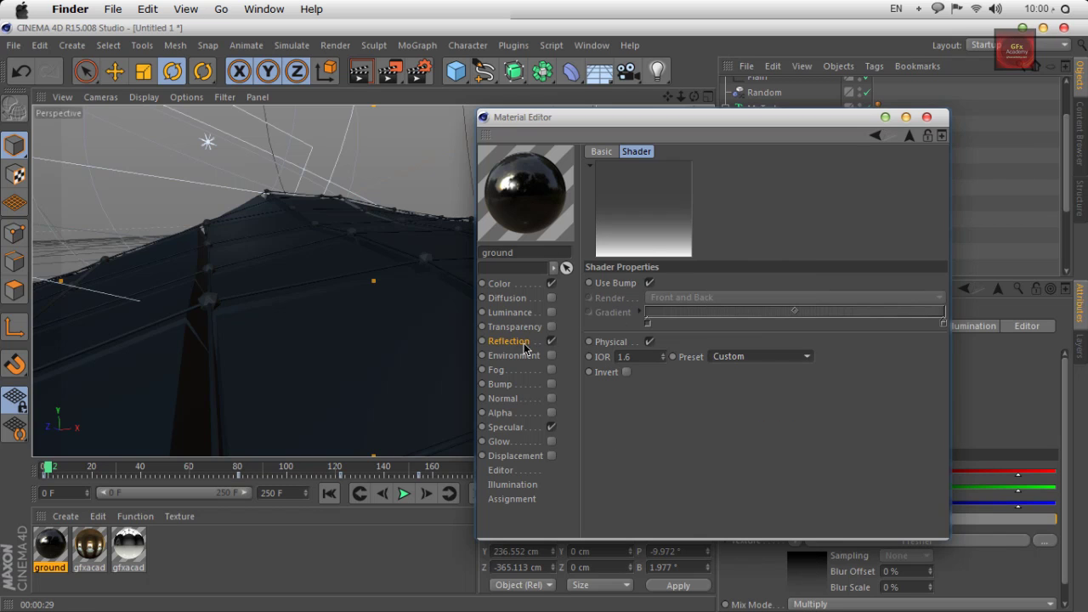
Step: Set the mix mode of the ground material's reflection channel to Multiply, keeping brightness and mix strength at 100%
click(525, 347)
drag(845, 221, 954, 222)
drag(879, 349, 945, 351)
click(819, 333)
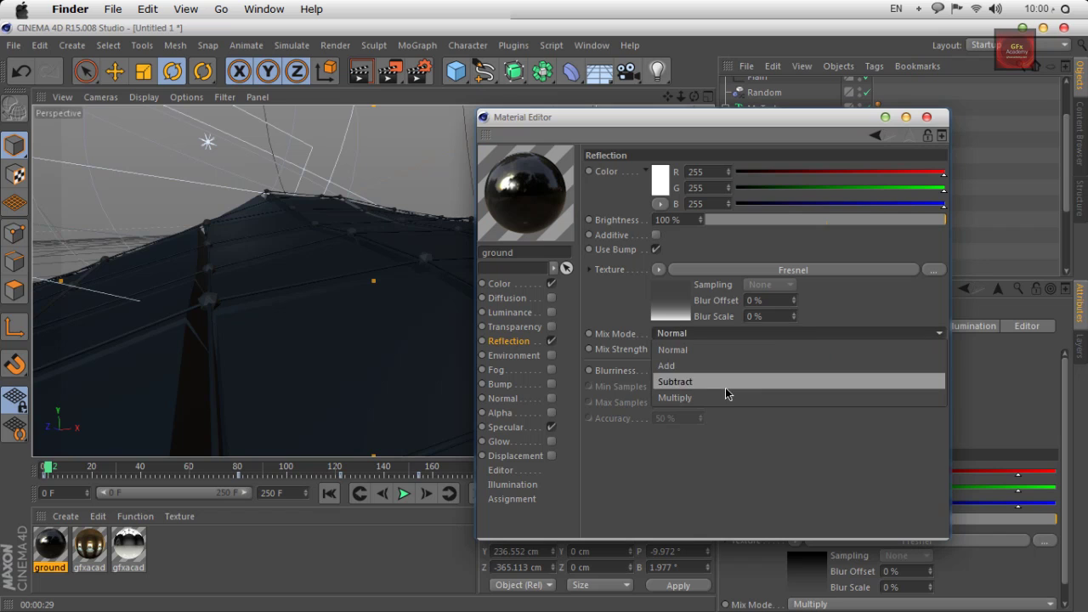
click(725, 395)
Step: Lower the ground material's reflection brightness to 57% and close the material editor
click(661, 192)
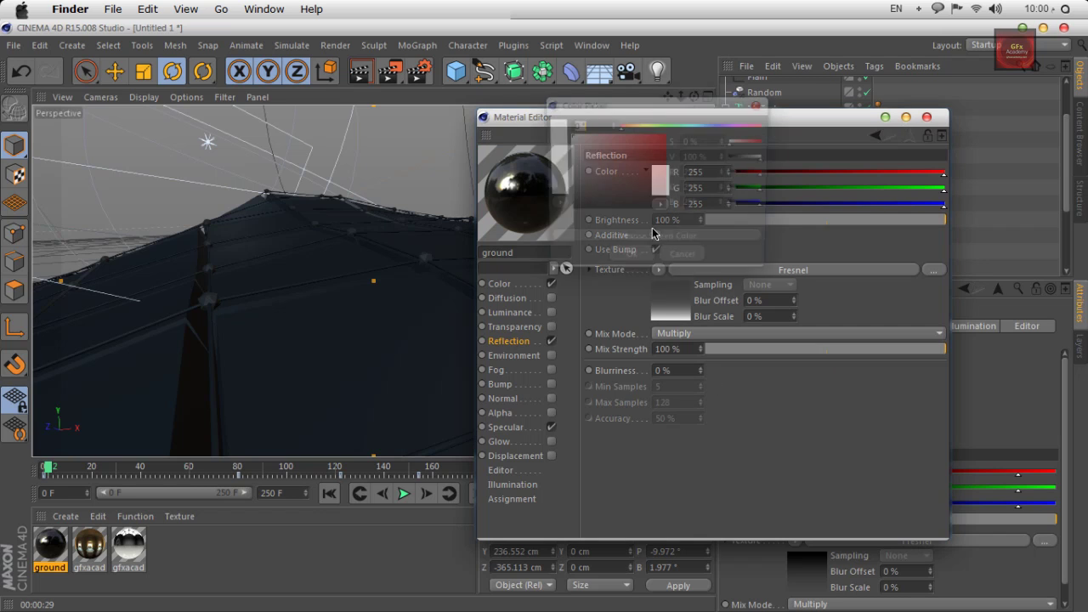
drag(942, 220, 844, 224)
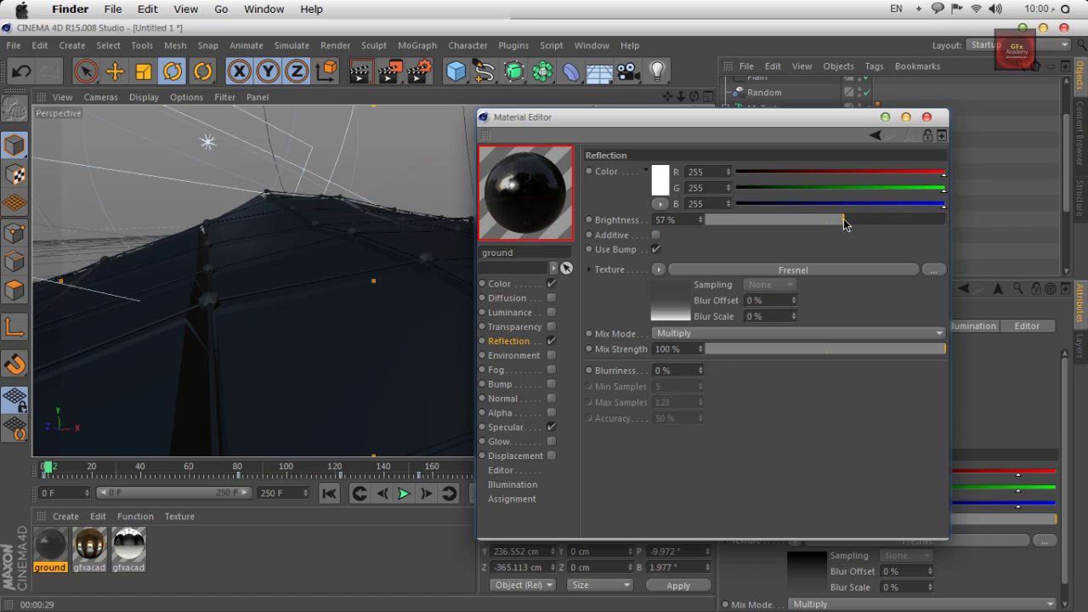
drag(926, 119, 998, 215)
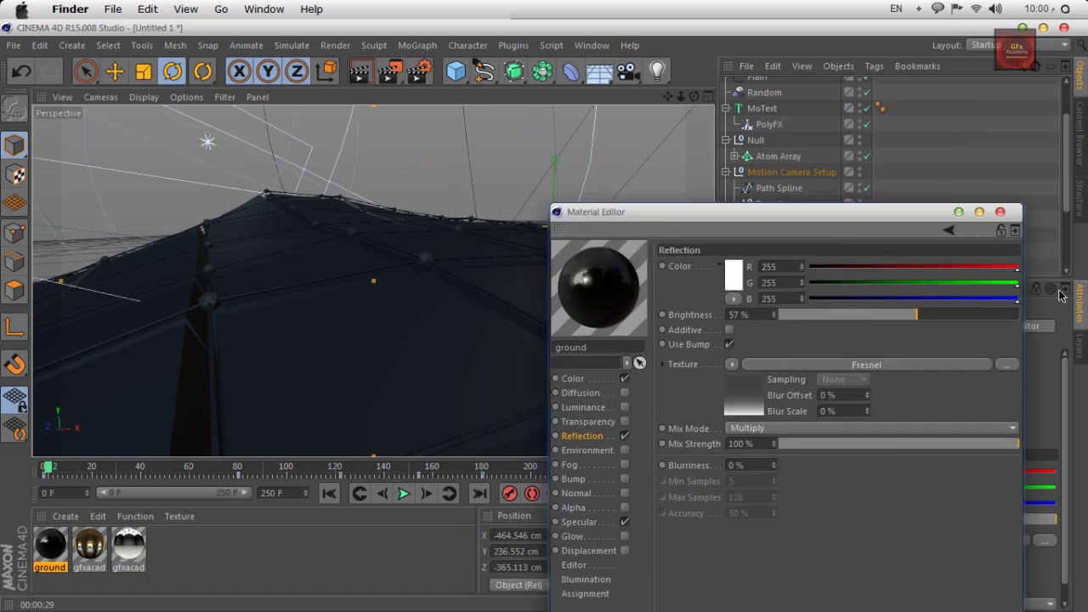
key(super+w)
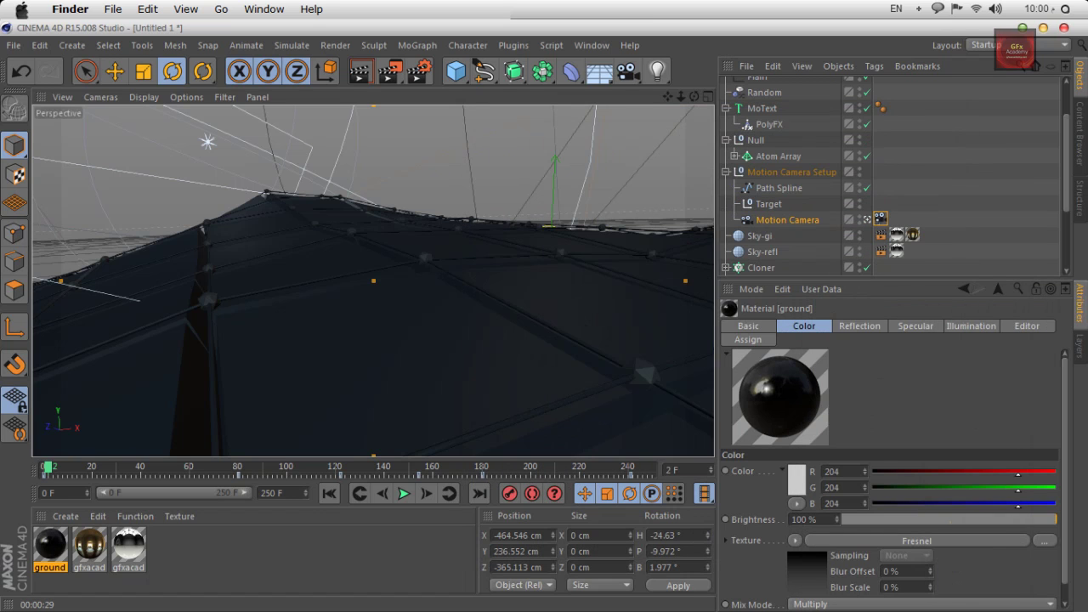
Step: Collapse the Motion Camera Setup and center.1 hierarchies in the object list
click(726, 172)
click(727, 252)
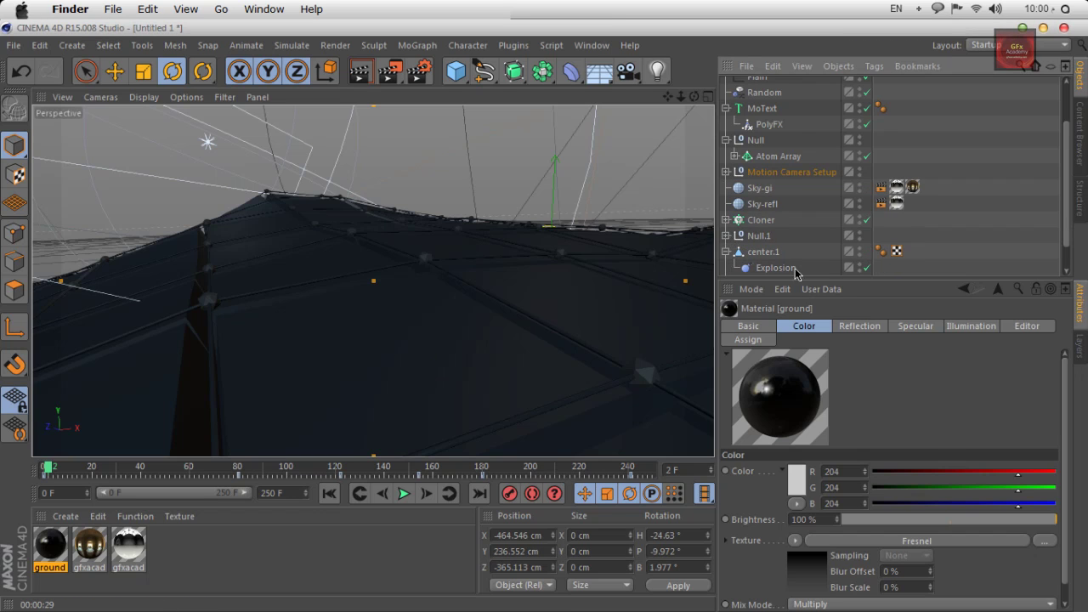
click(726, 252)
scroll(765, 229, down, 1)
Step: Apply the ground material to the Landscape object and copy its texture tag to Landscape.1
click(761, 252)
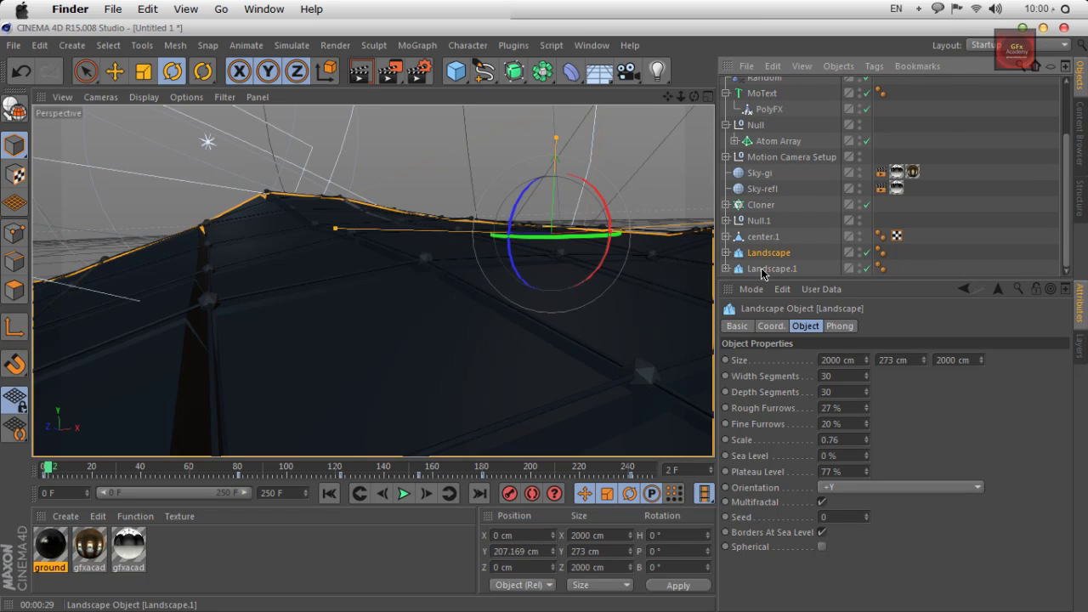
click(760, 268)
click(765, 252)
click(297, 430)
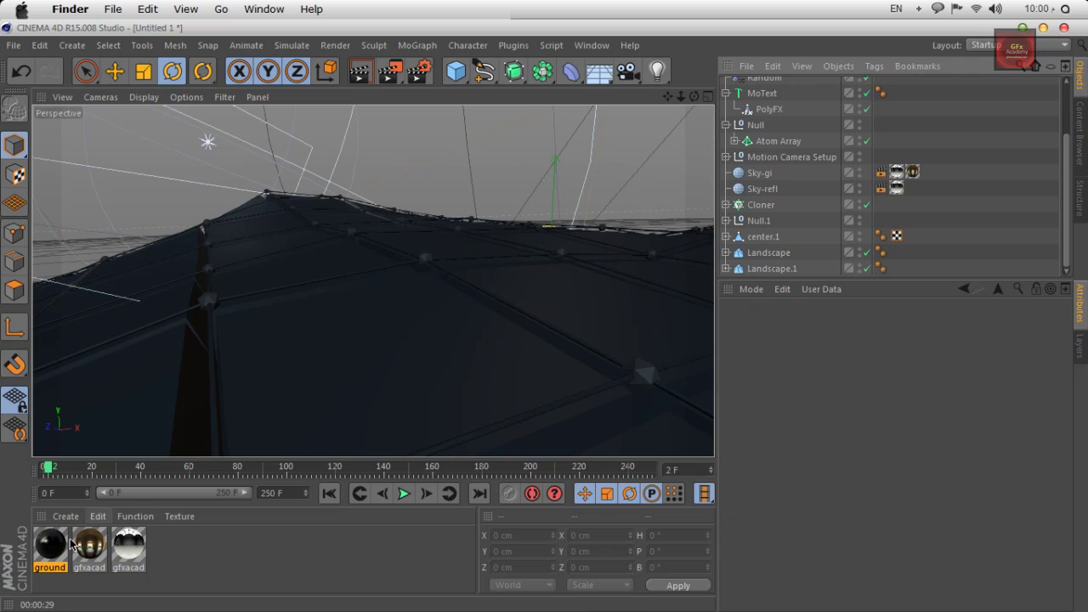
mouse_move(52, 540)
mouse_down()
mouse_move(830, 242)
mouse_move(777, 252)
mouse_up()
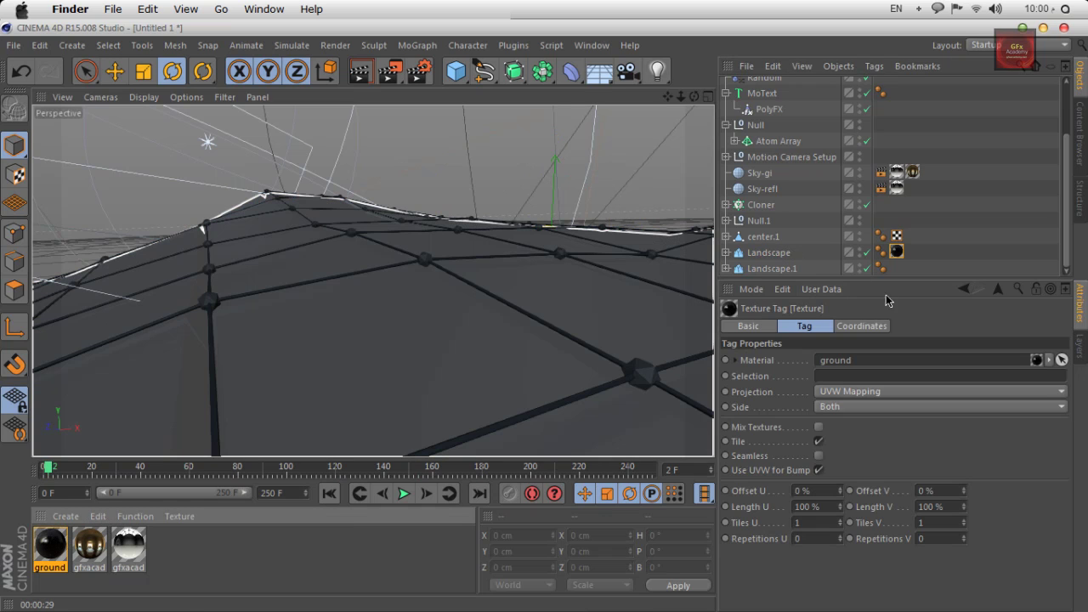
ctrl+drag(896, 252, 899, 268)
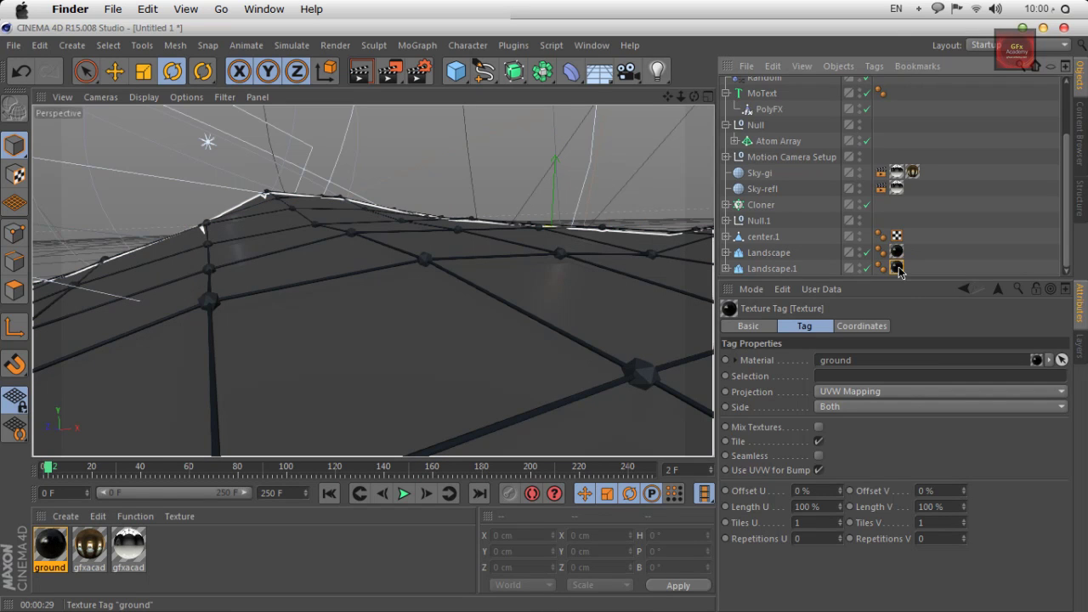
click(945, 254)
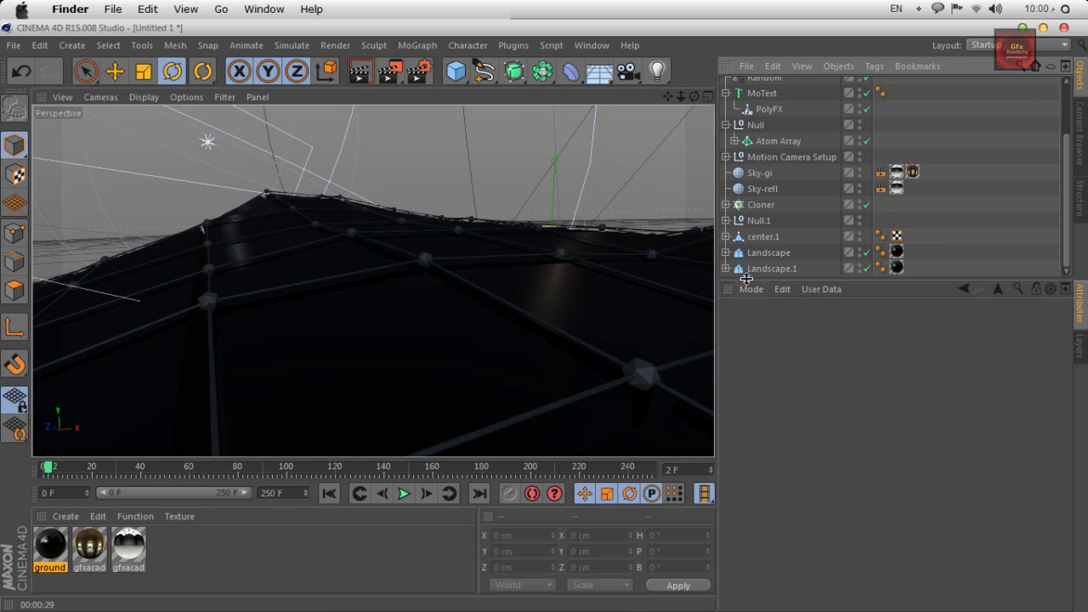
Step: Render the camera view to check the ground material's reflections, cancelling the first render and rendering again
key(super+r)
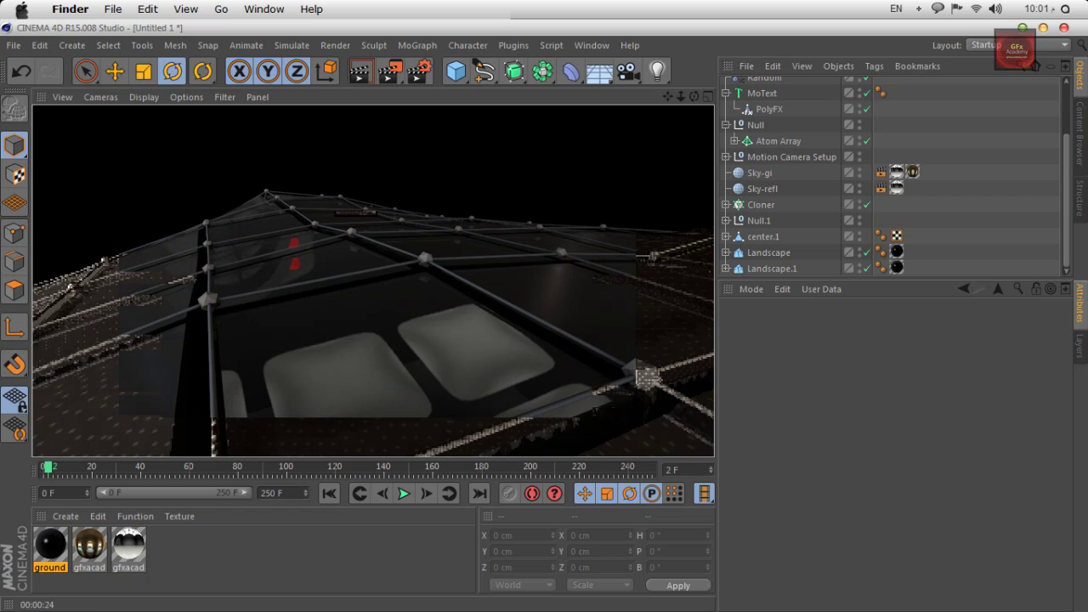
key(Escape)
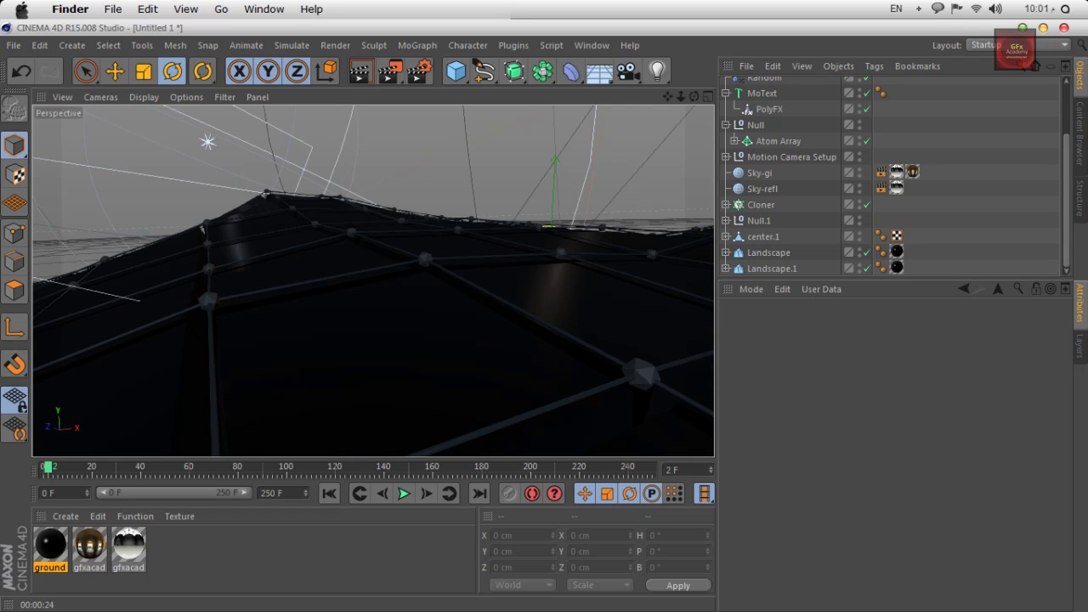
click(361, 71)
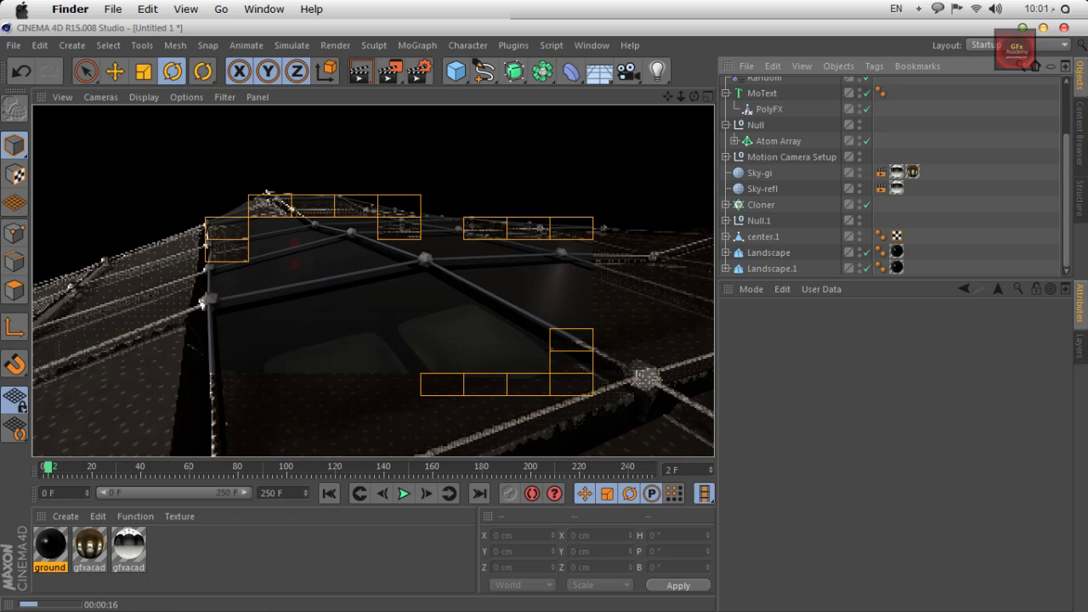
Step: Enable the ground material's diffusion channel with a Fresnel texture and make it affect reflection
double_click(50, 544)
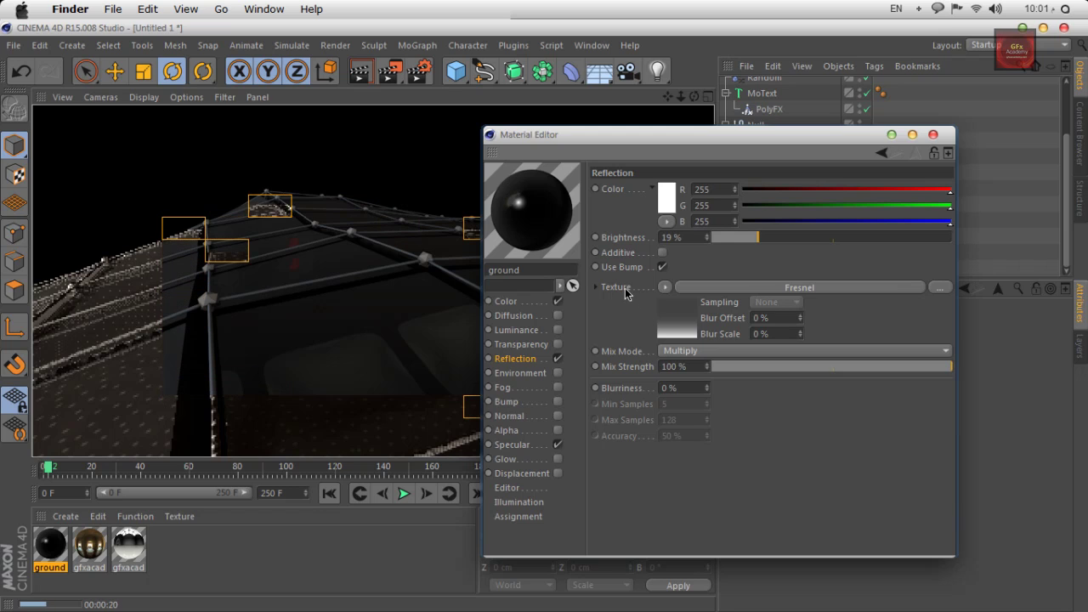
click(546, 314)
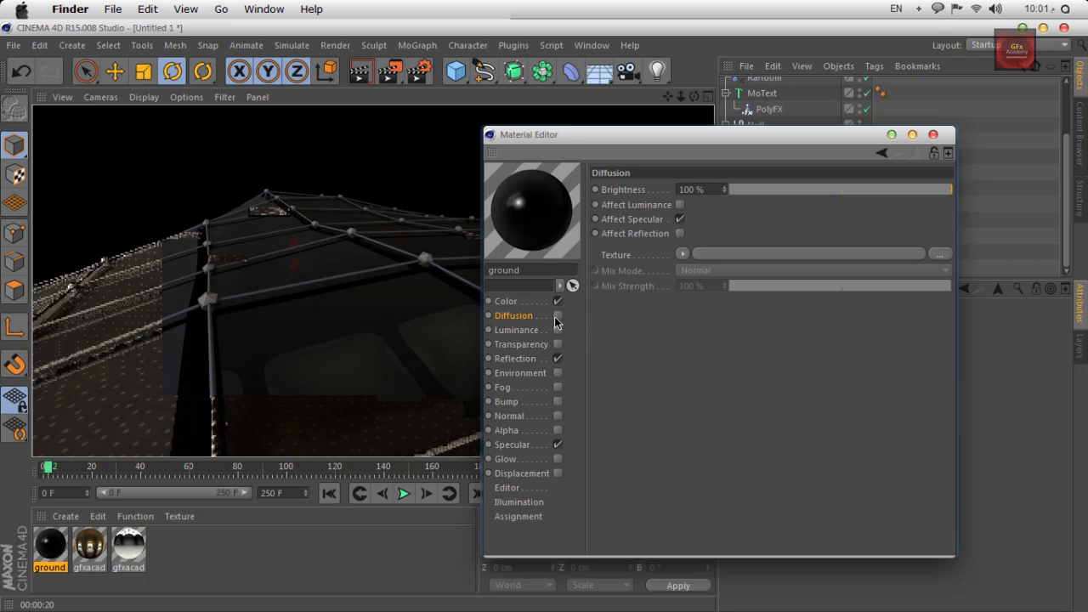
click(557, 316)
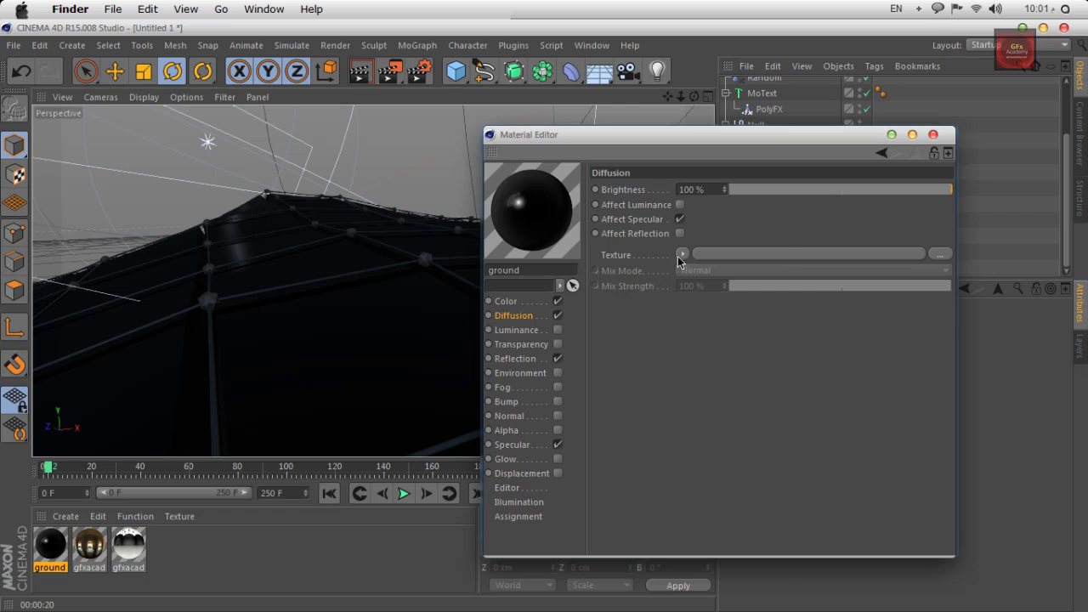
click(682, 255)
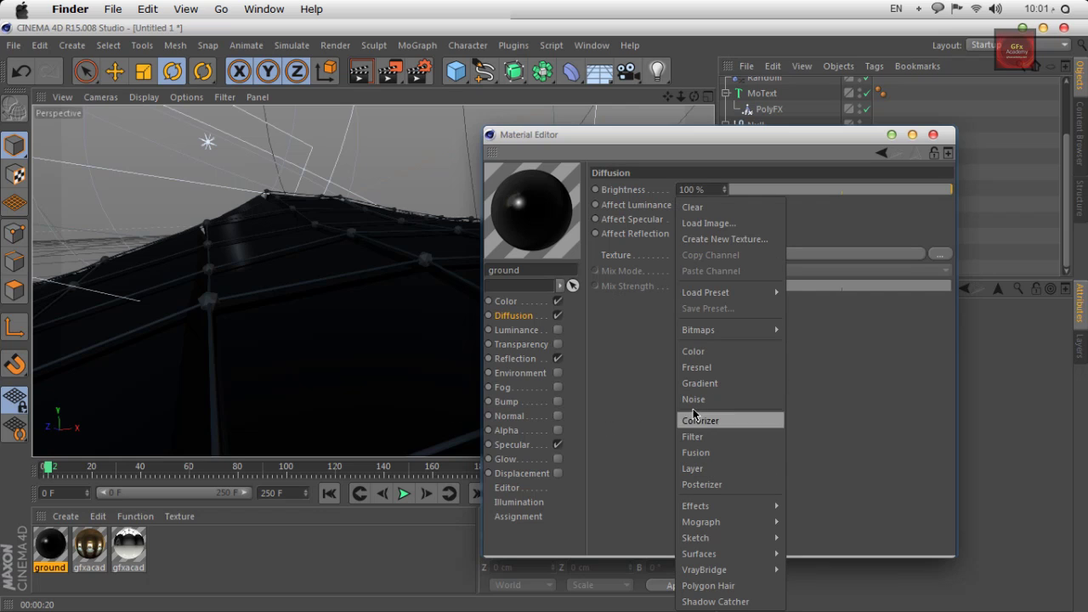
click(697, 368)
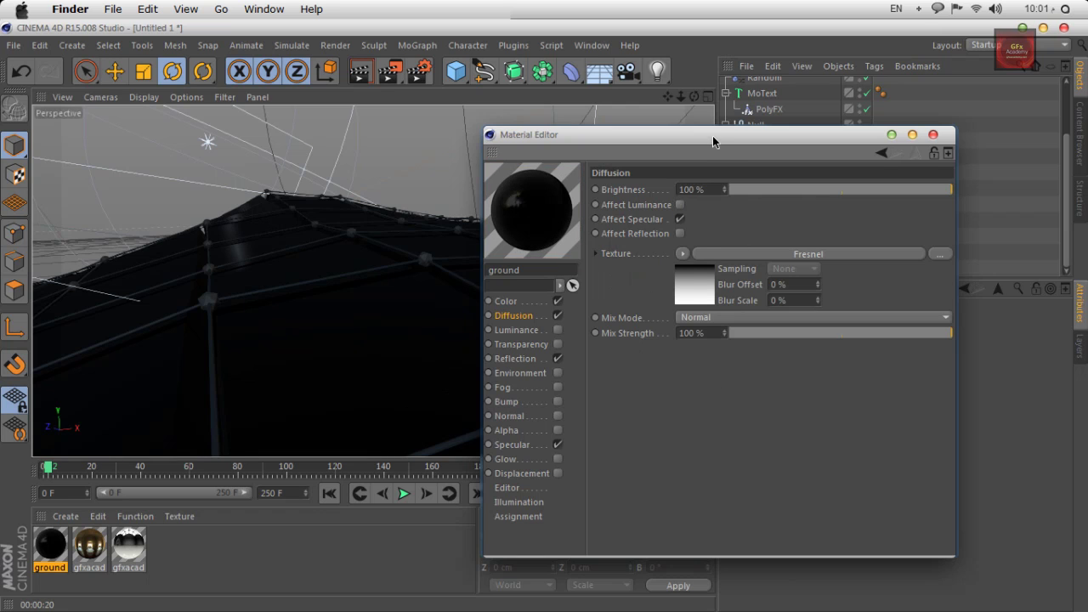
drag(712, 135, 844, 92)
click(809, 191)
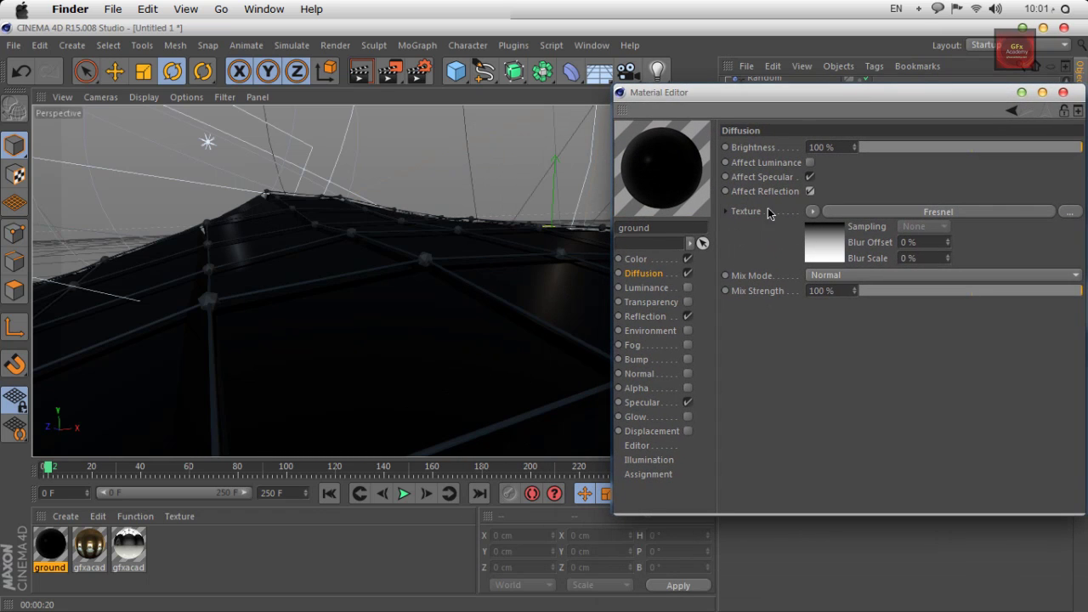
Step: Raise the ground material's reflection brightness to 58% and switch its diffusion Fresnel shader to physical
click(655, 316)
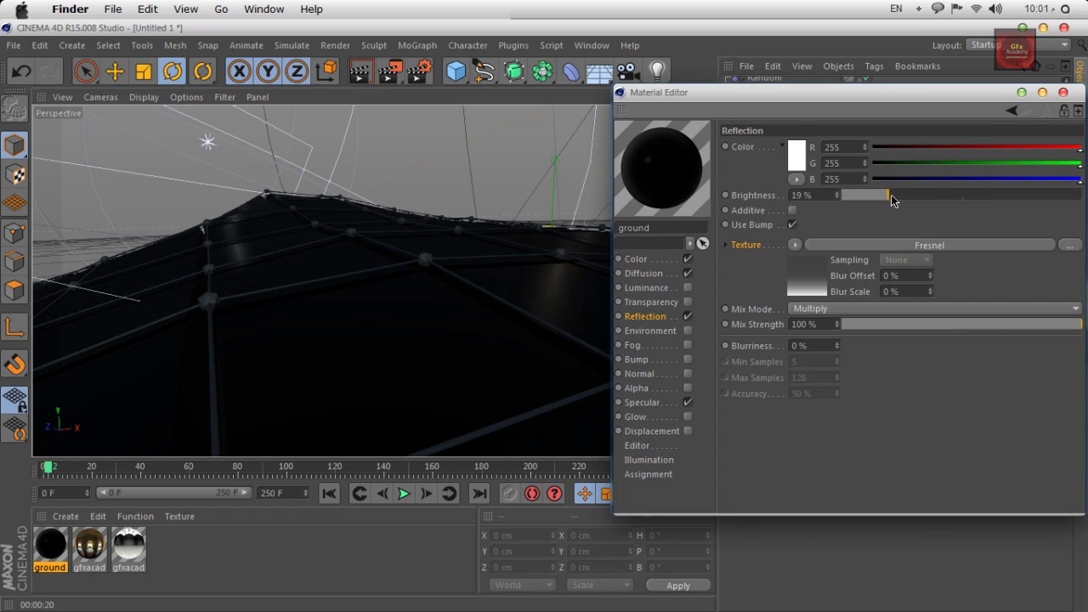
drag(891, 195, 982, 196)
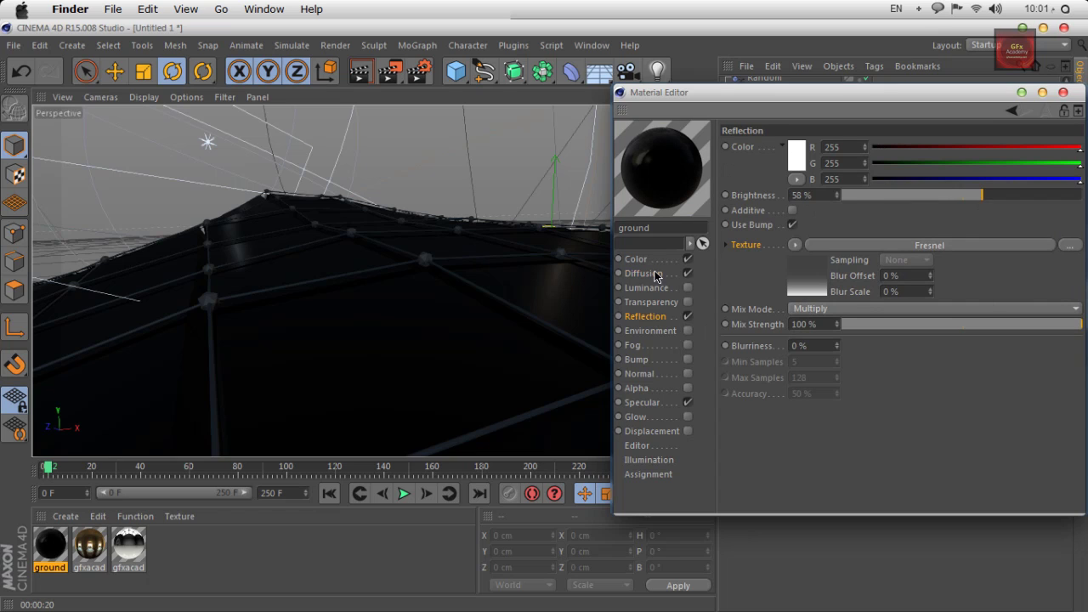
click(655, 273)
click(822, 259)
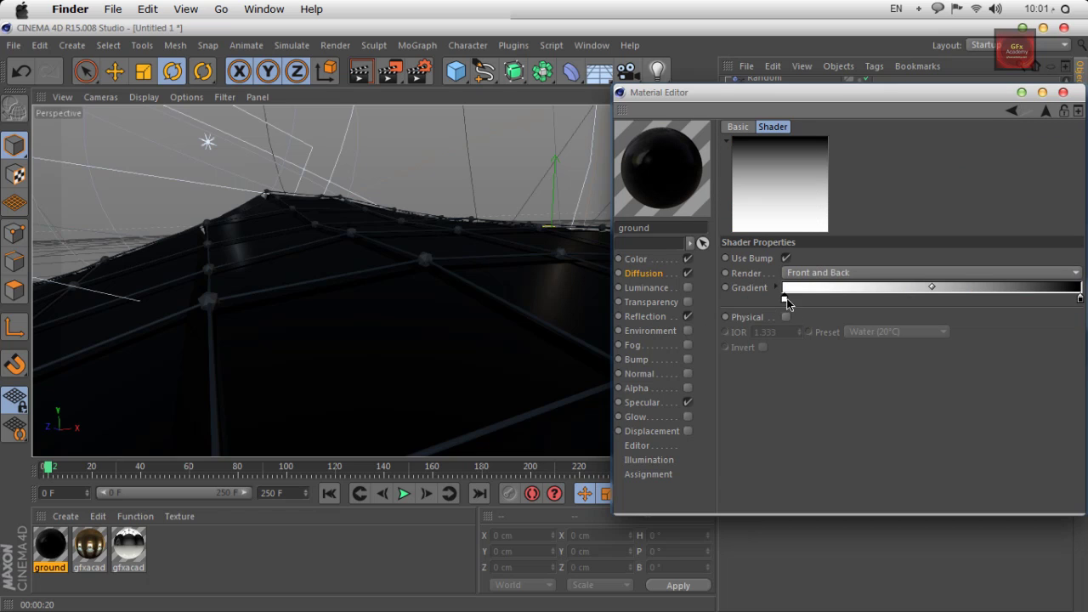
click(785, 317)
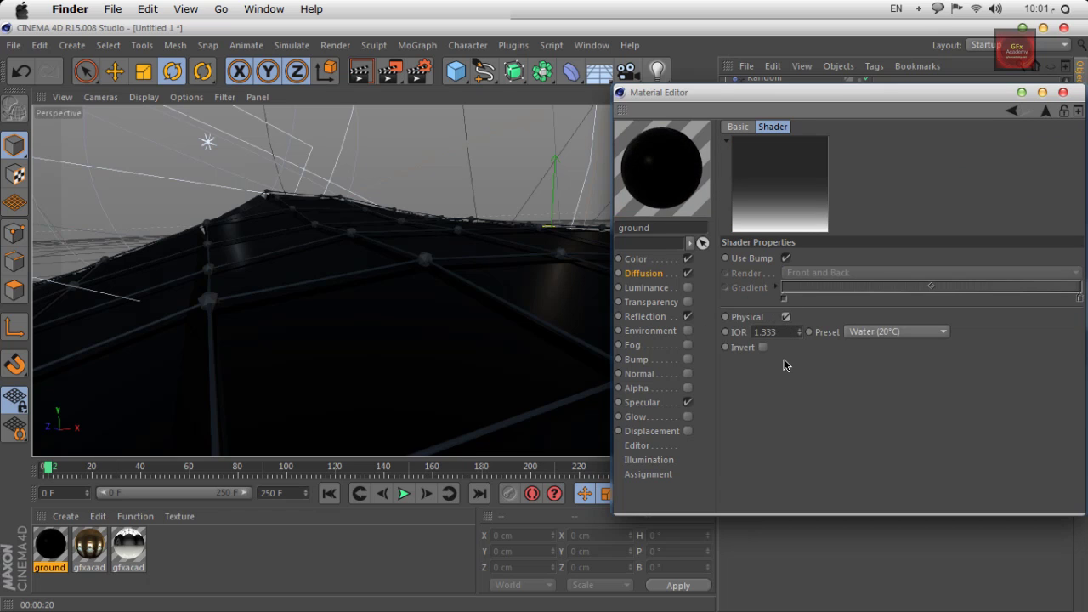
Step: Choose the Titanium preset for the ground material's diffusion Fresnel, then override its IOR with 2.8
click(880, 331)
click(889, 553)
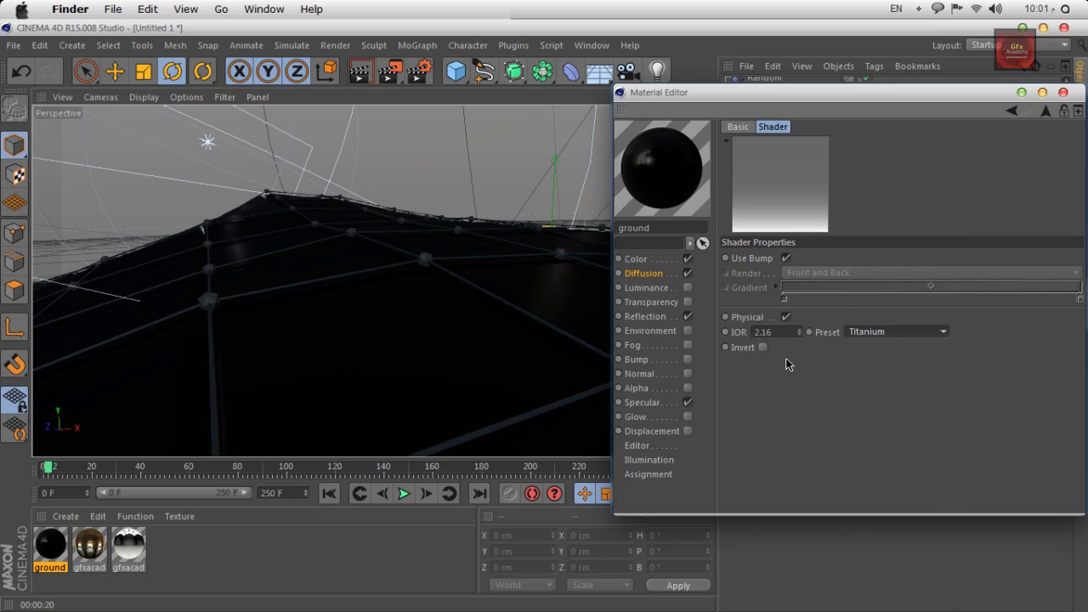
click(781, 334)
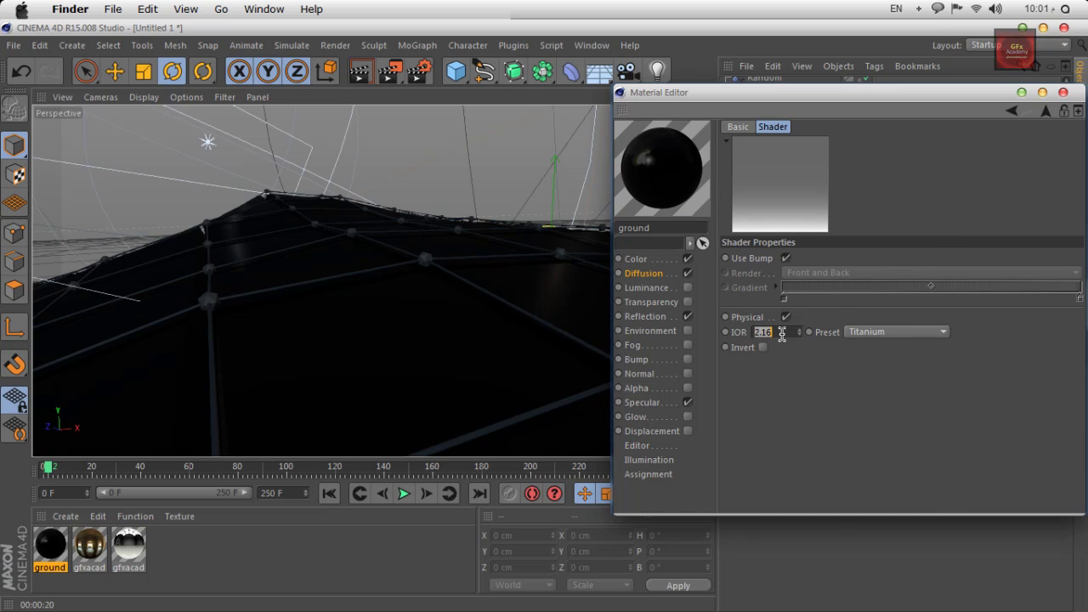
text(2)
key(Return)
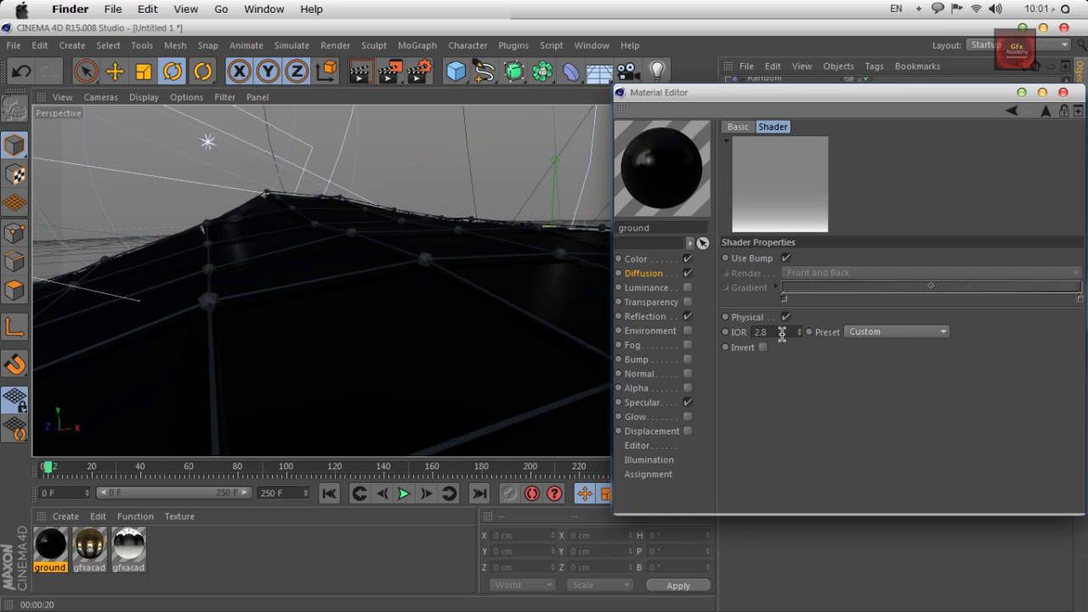
drag(940, 103, 875, 132)
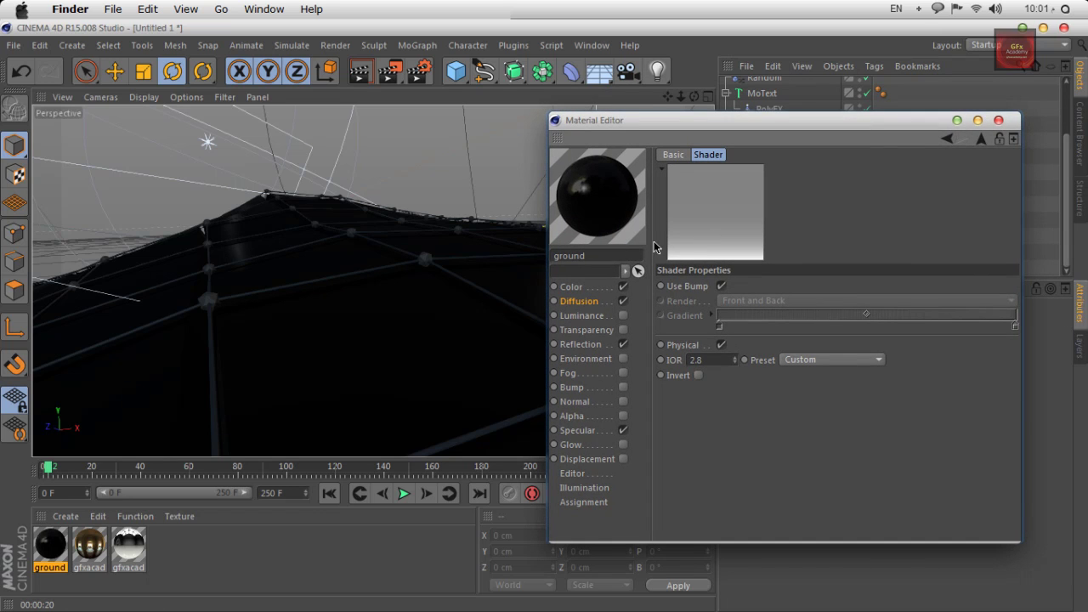
click(998, 121)
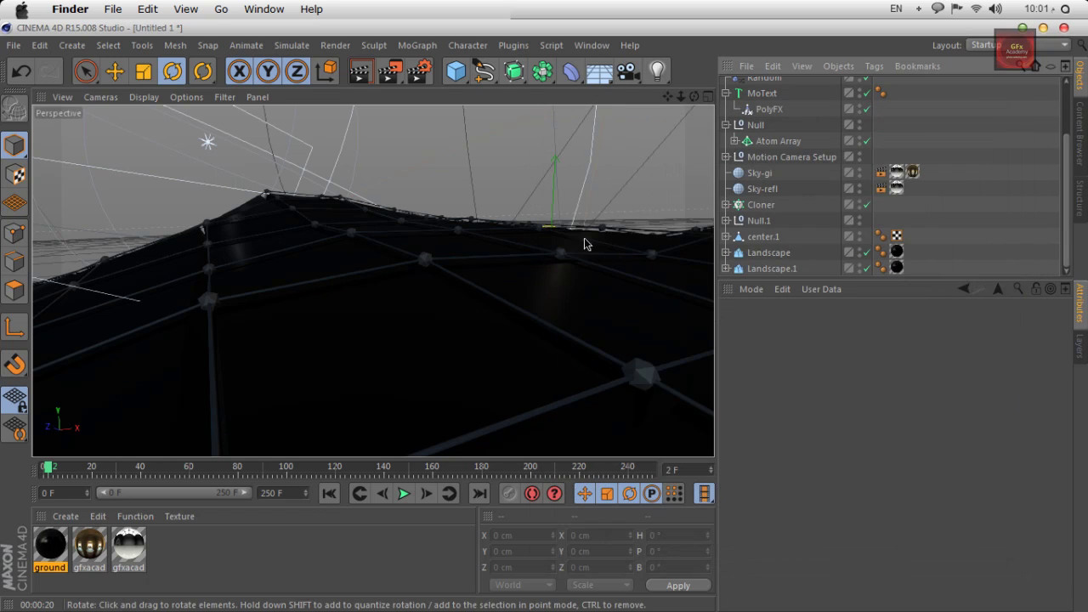
Step: Go to frame 85 and render the view to check the updated ground material
click(65, 469)
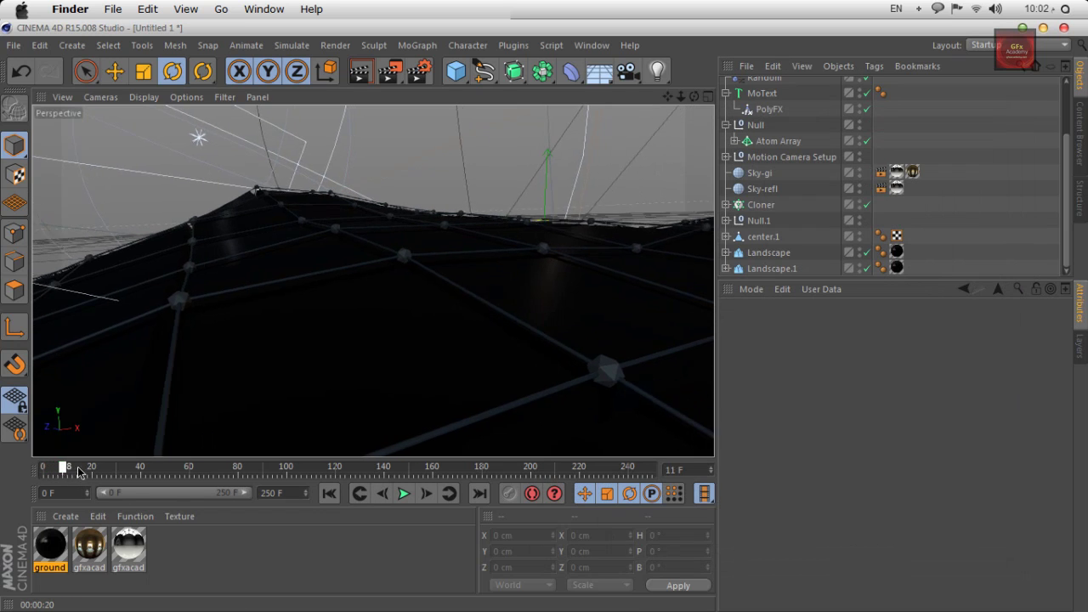
drag(78, 472, 252, 476)
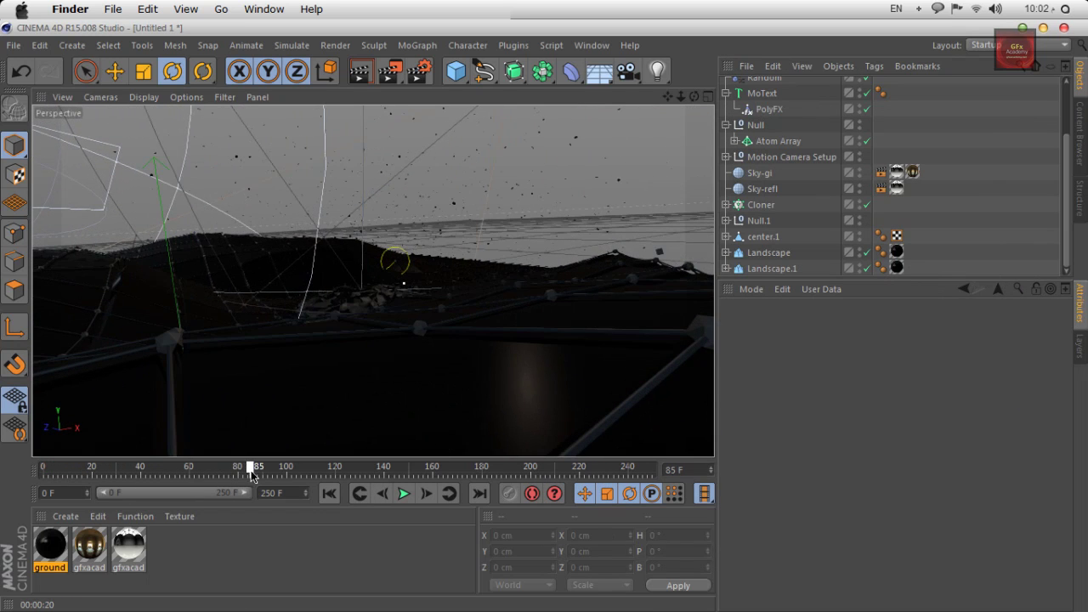
click(360, 71)
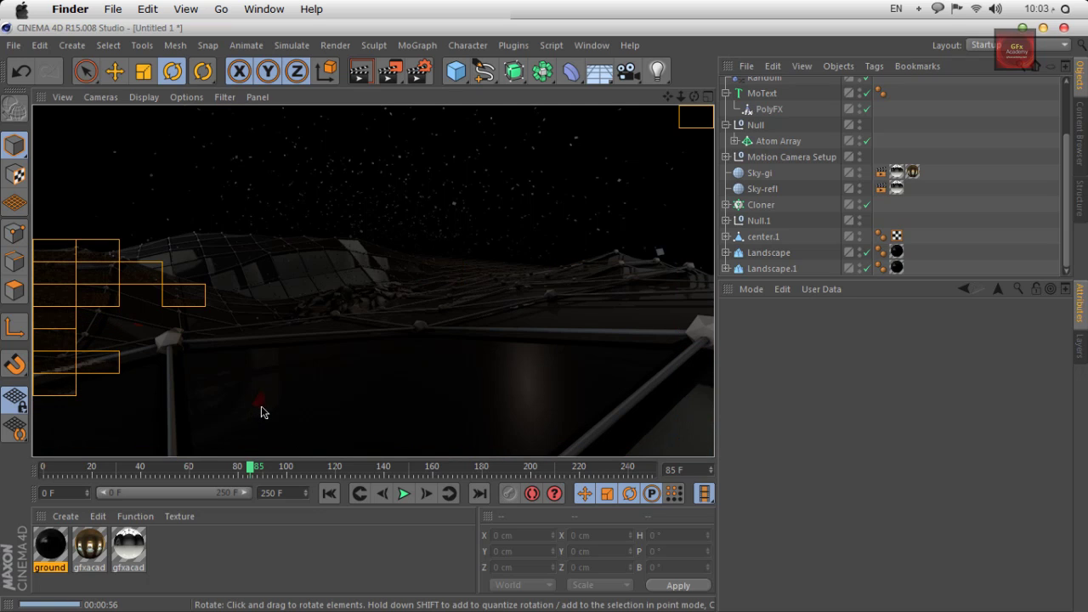
Step: Delete the gfxacademy.net01.2 material and open the Content Browser on the Gfxacademy HDRI presets
click(121, 555)
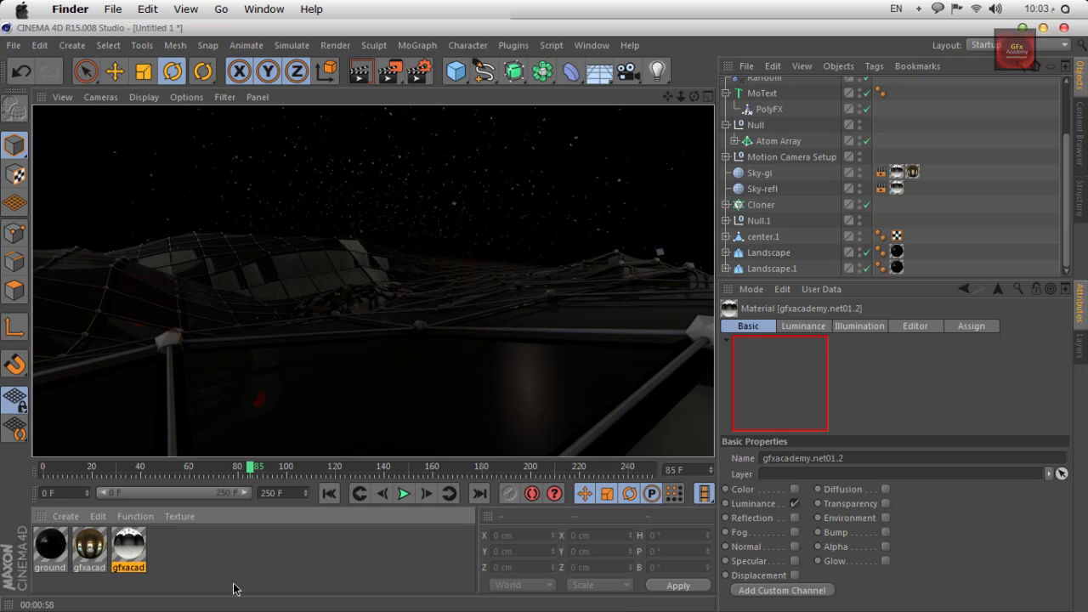
key(Delete)
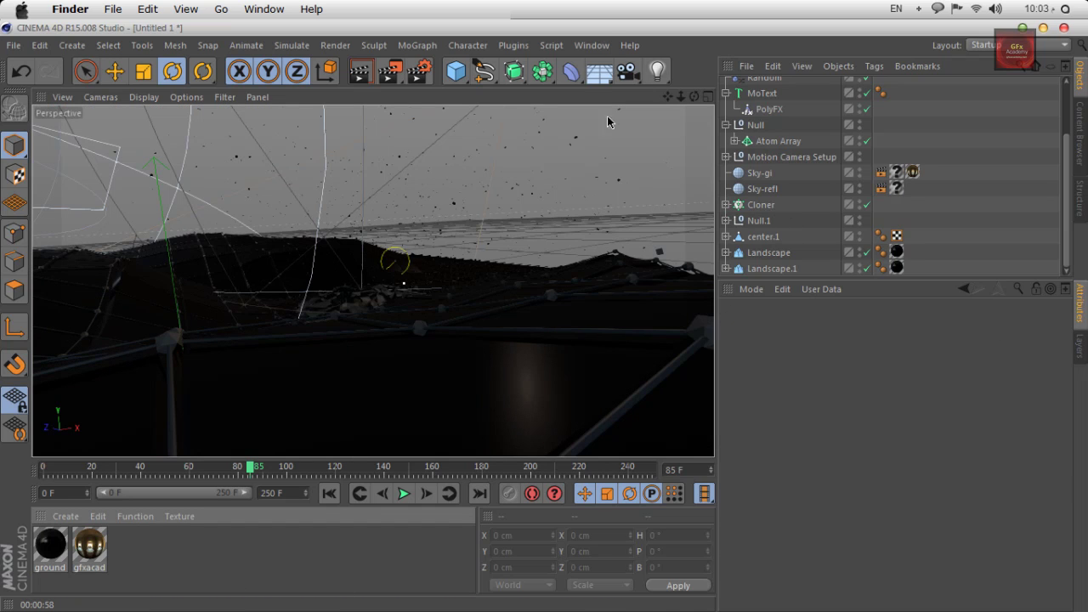
click(592, 45)
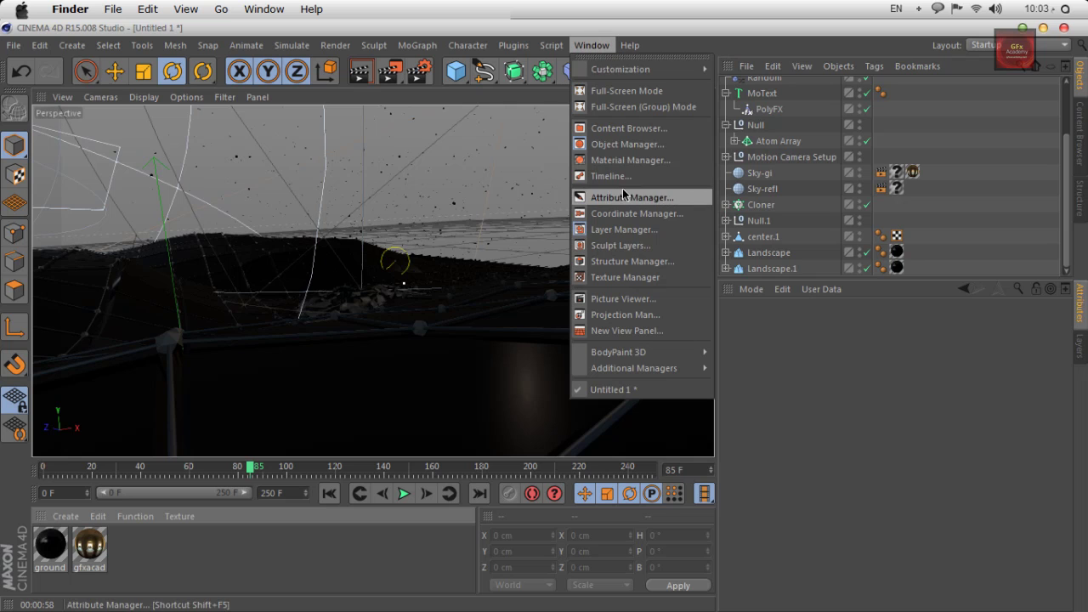
click(629, 128)
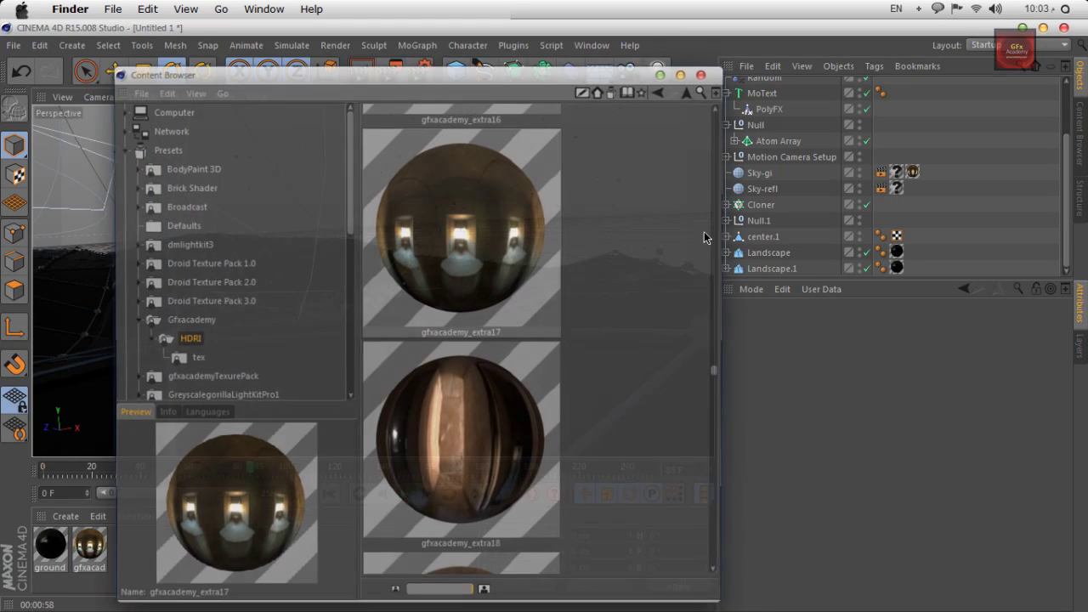
drag(474, 85, 783, 75)
Step: Look through the Gfxacademy HDRI presets for a replacement sky reflection material
click(824, 346)
scroll(838, 366, down, 5)
scroll(838, 366, down, 3)
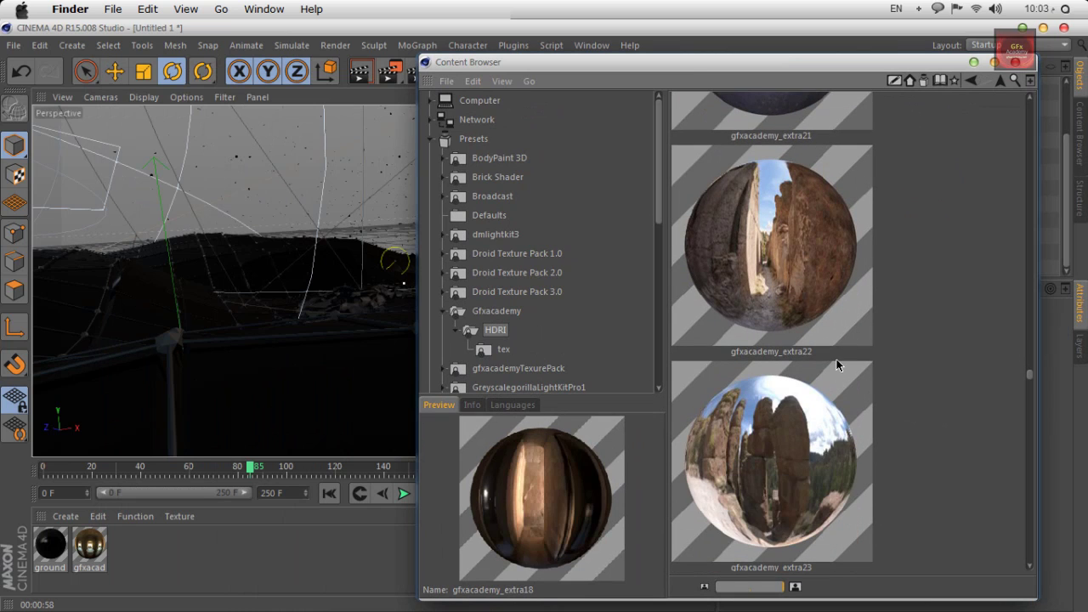
scroll(838, 366, down, 20)
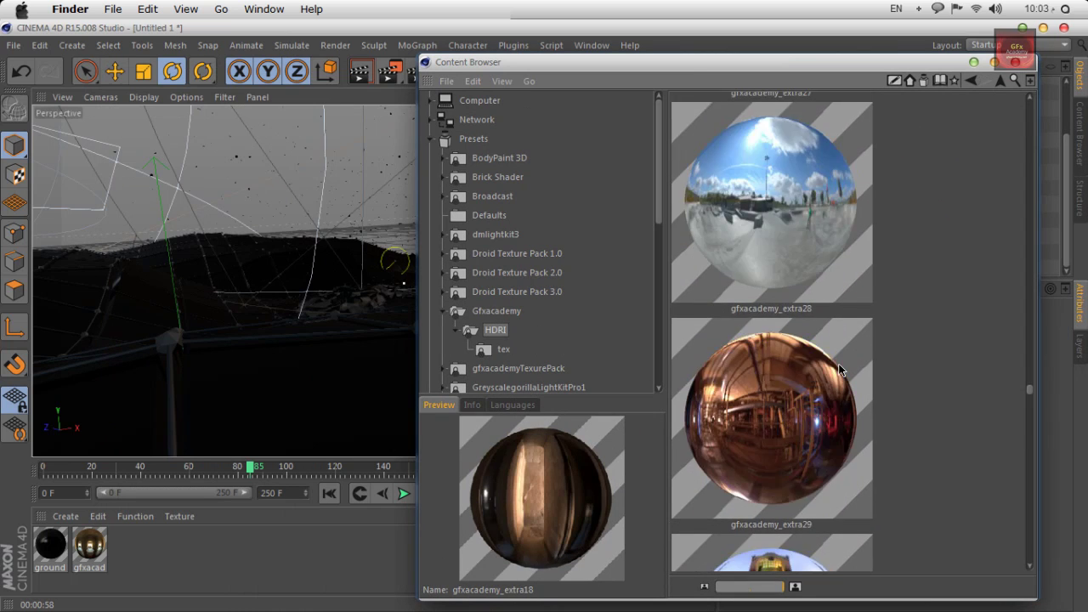
scroll(838, 368, down, 15)
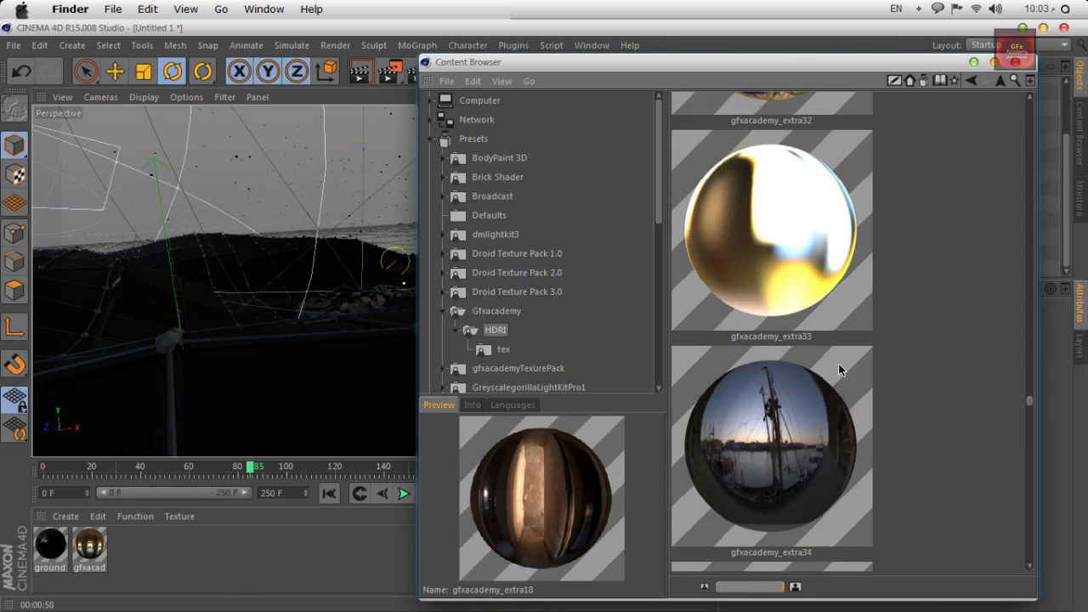
scroll(839, 369, down, 3)
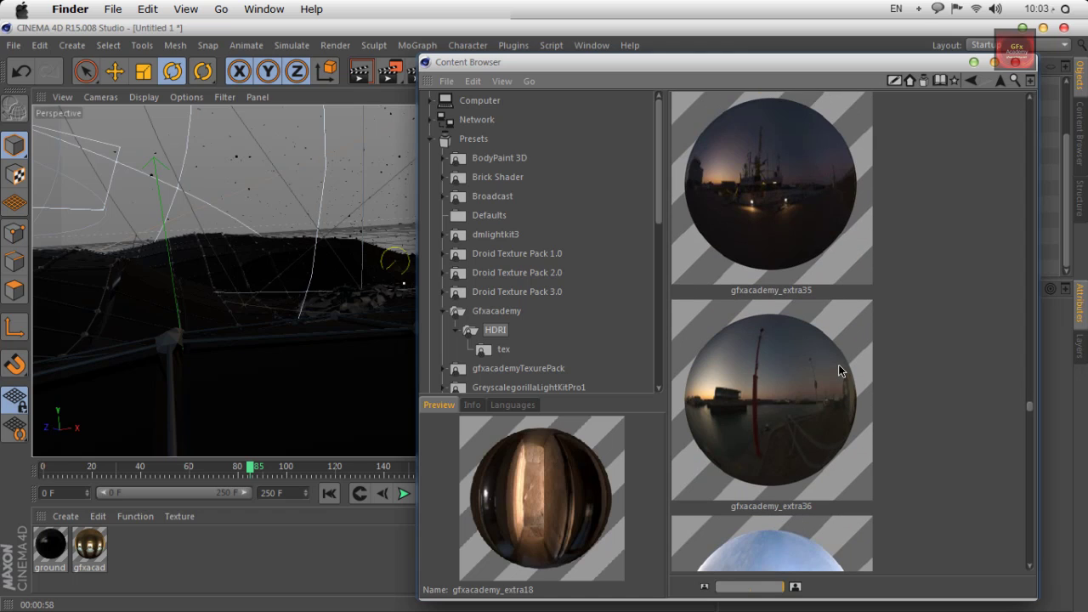
scroll(839, 365, down, 18)
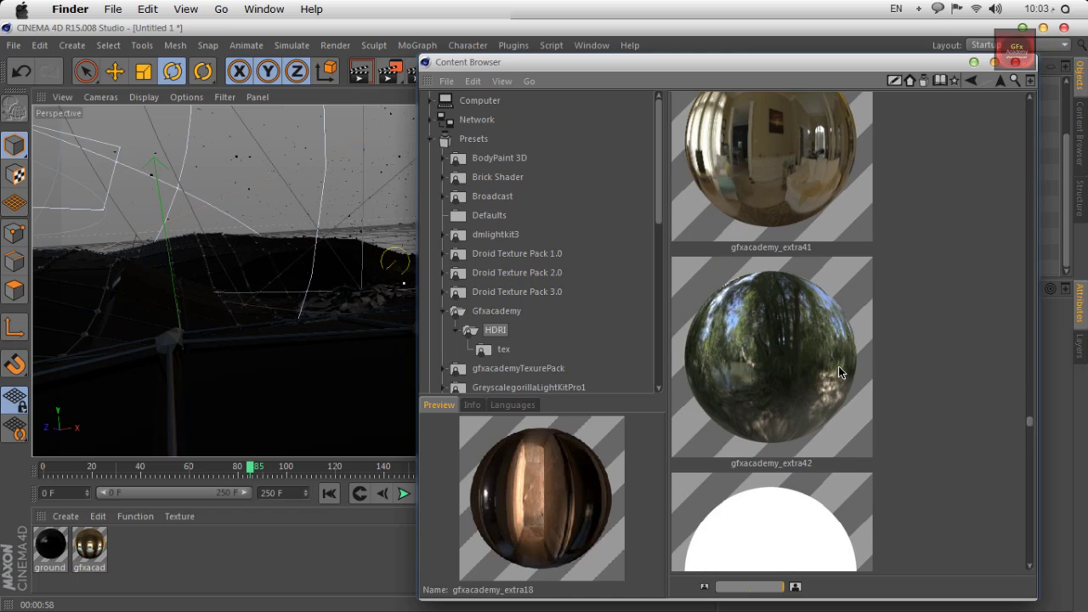
scroll(839, 365, up, 1)
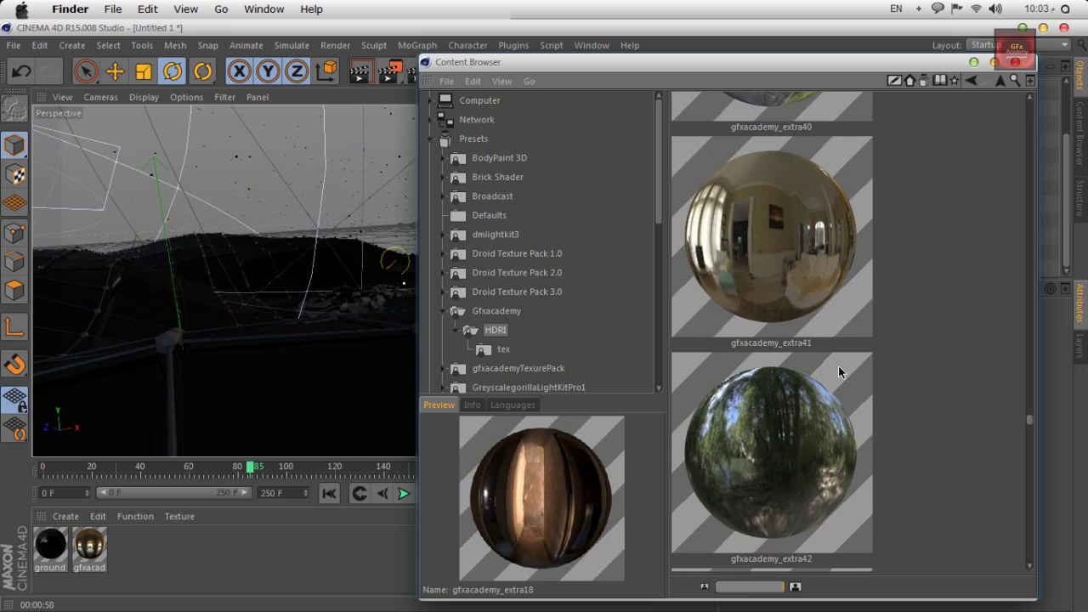
scroll(839, 366, down, 6)
scroll(838, 366, down, 6)
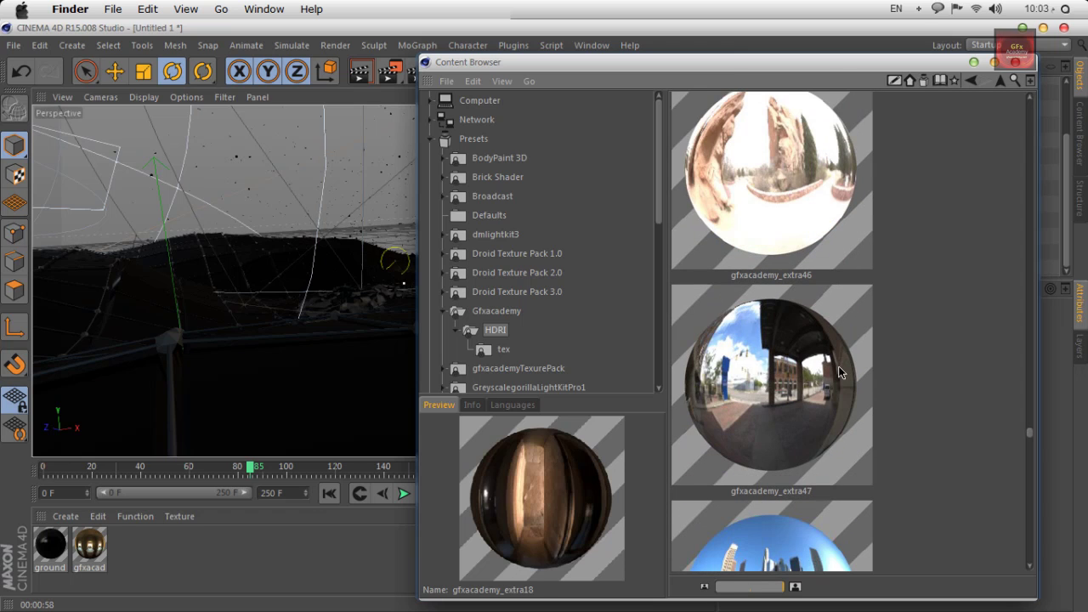
scroll(838, 366, down, 8)
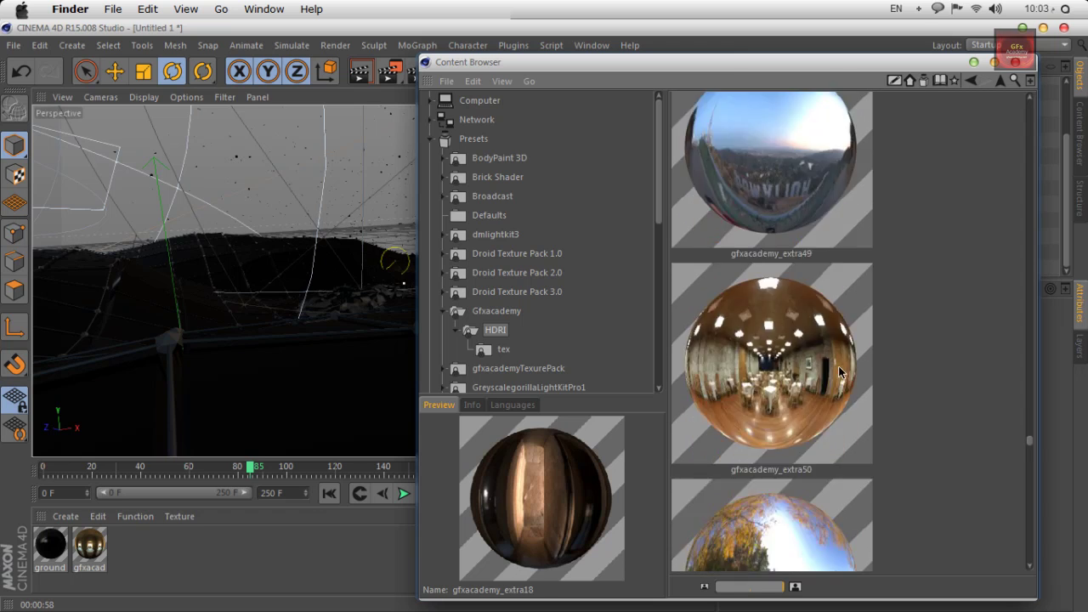
scroll(838, 372, down, 6)
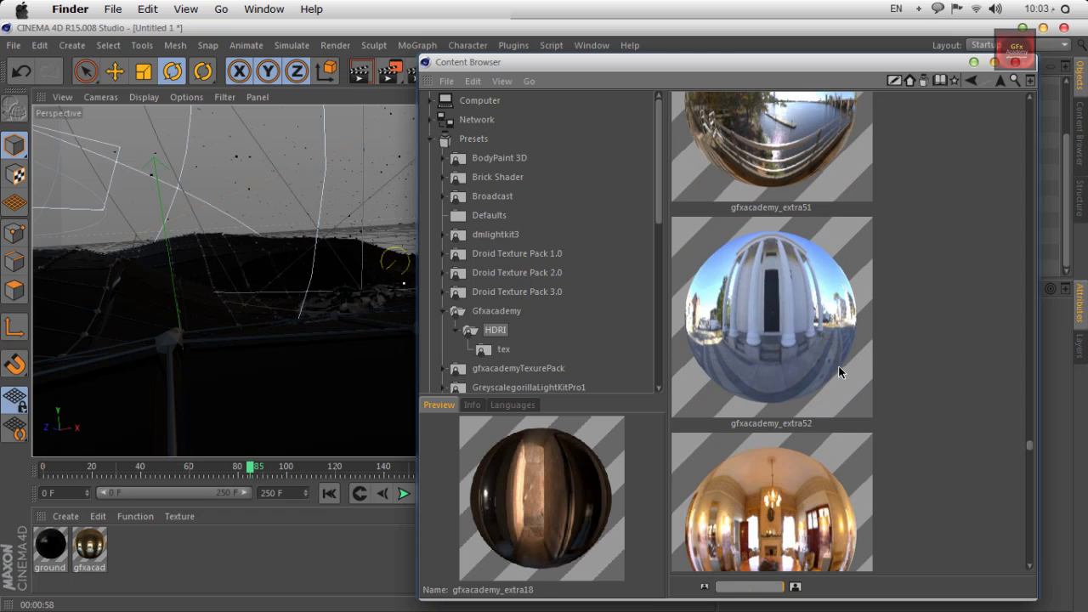
scroll(839, 371, down, 6)
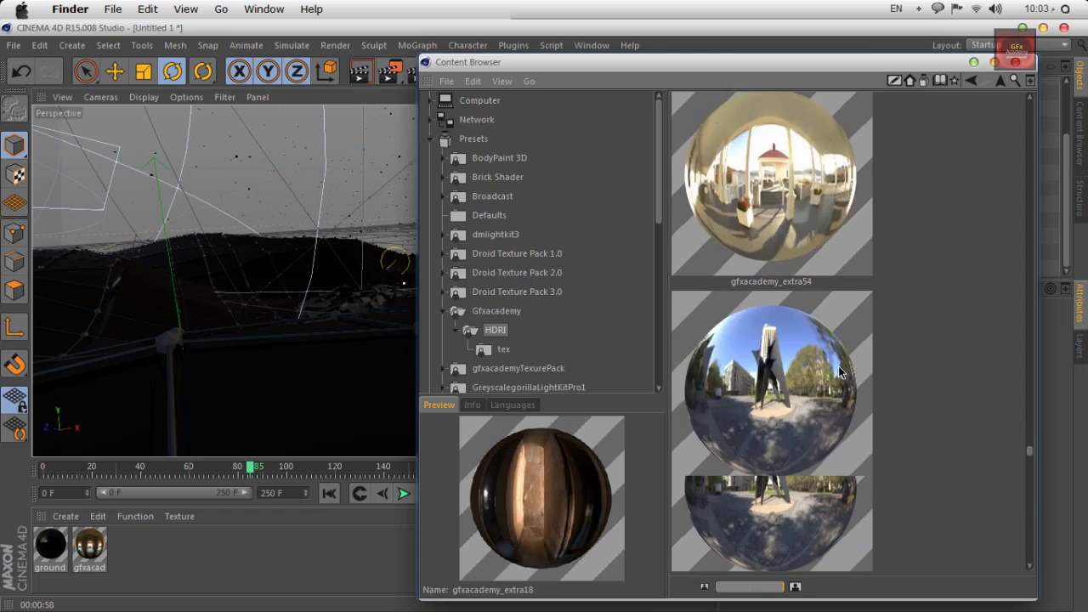
scroll(839, 372, down, 10)
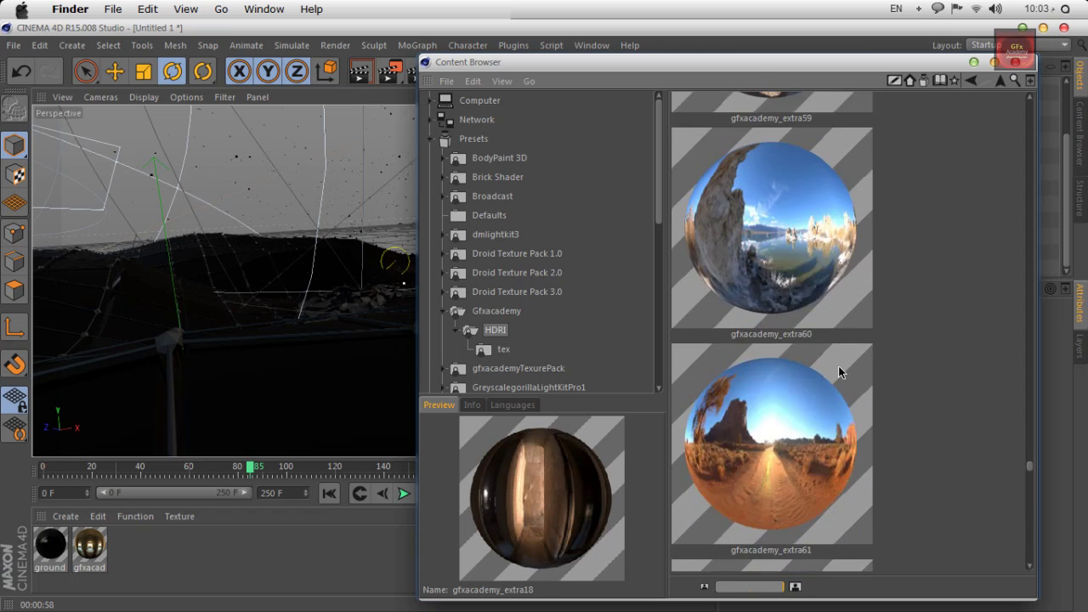
scroll(838, 367, down, 6)
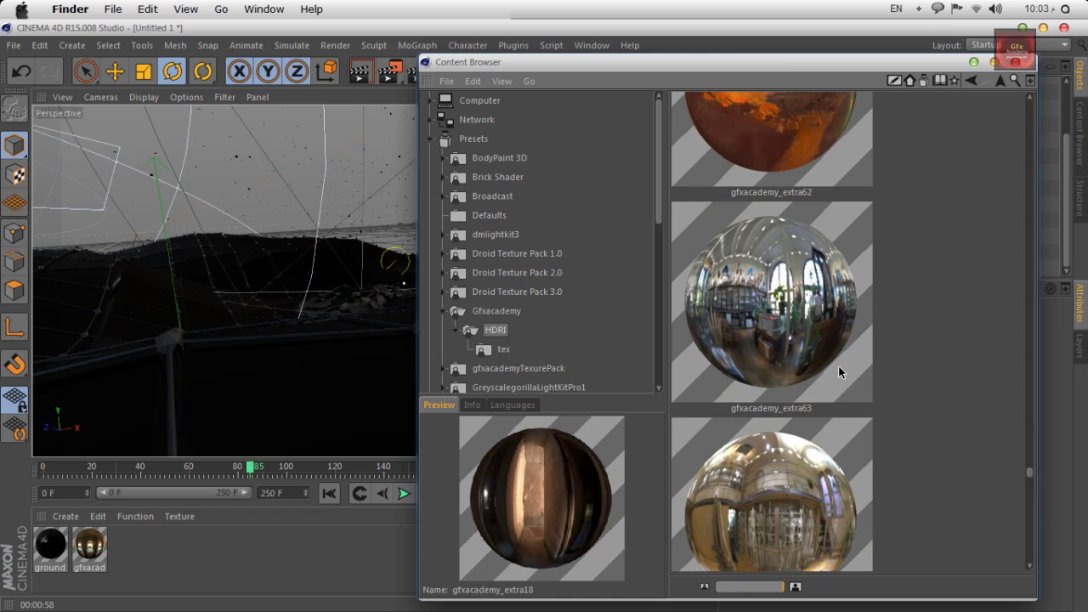
scroll(839, 365, down, 2)
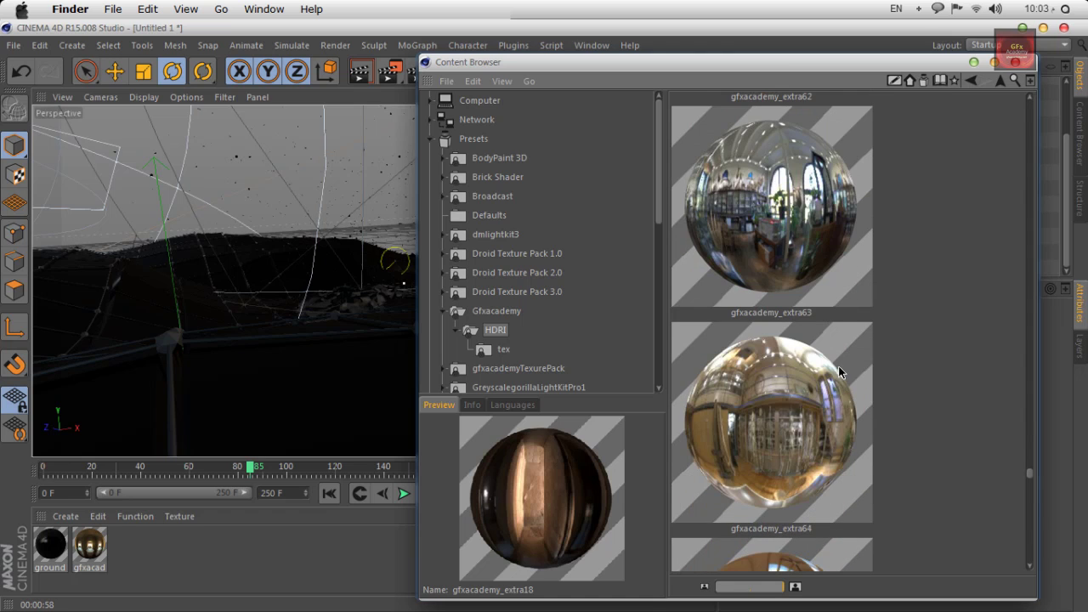
scroll(838, 366, up, 2)
click(807, 339)
scroll(849, 363, down, 4)
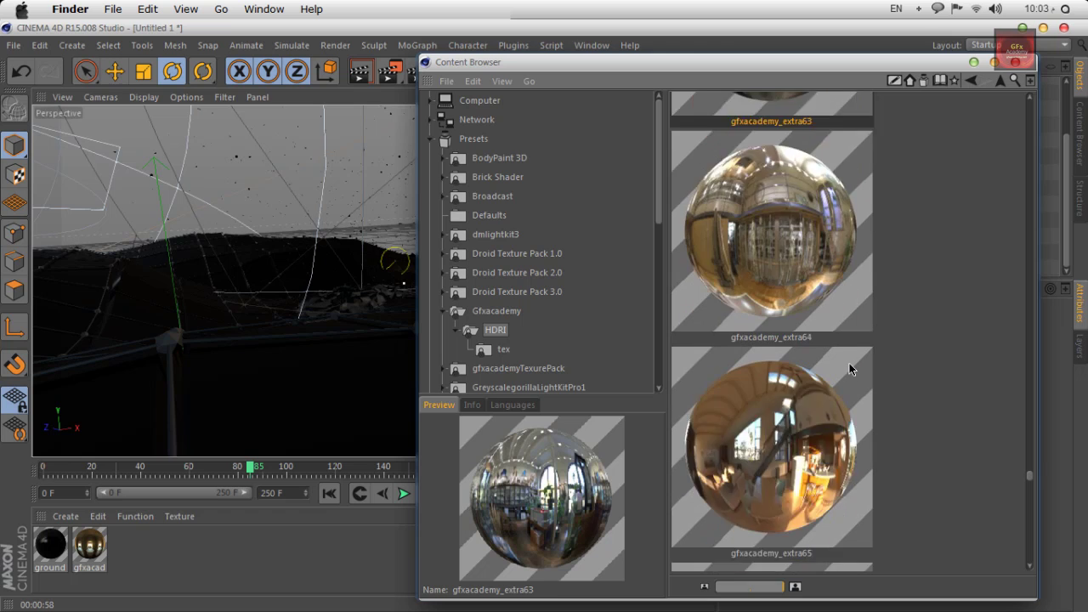
Step: Add the gfxacademy_extra65 HDRI preset to the scene's materials and close the Content Browser
click(803, 284)
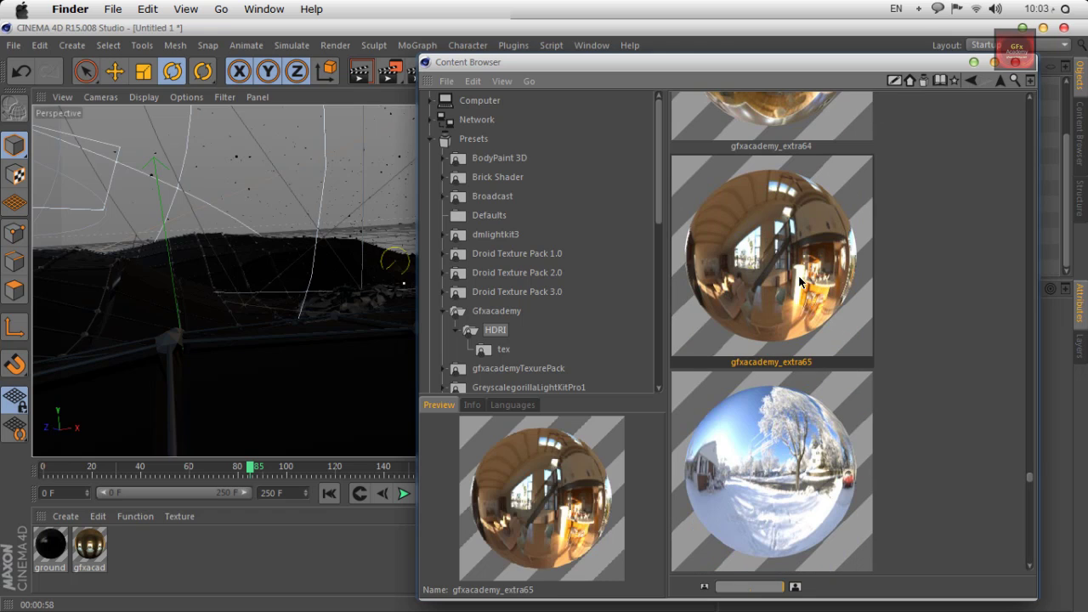
drag(801, 72, 597, 315)
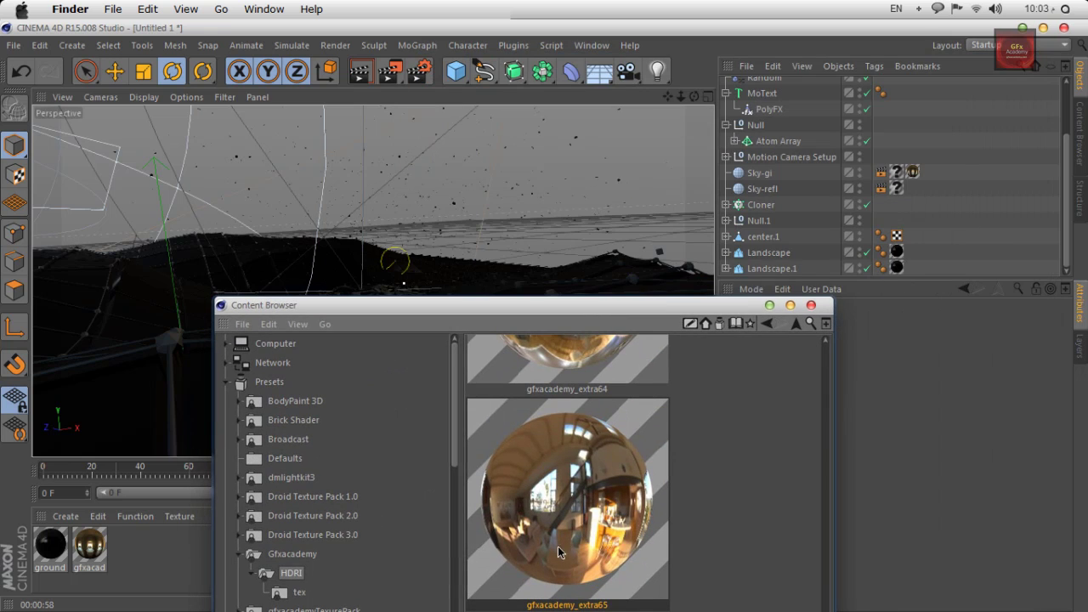
drag(568, 544, 128, 561)
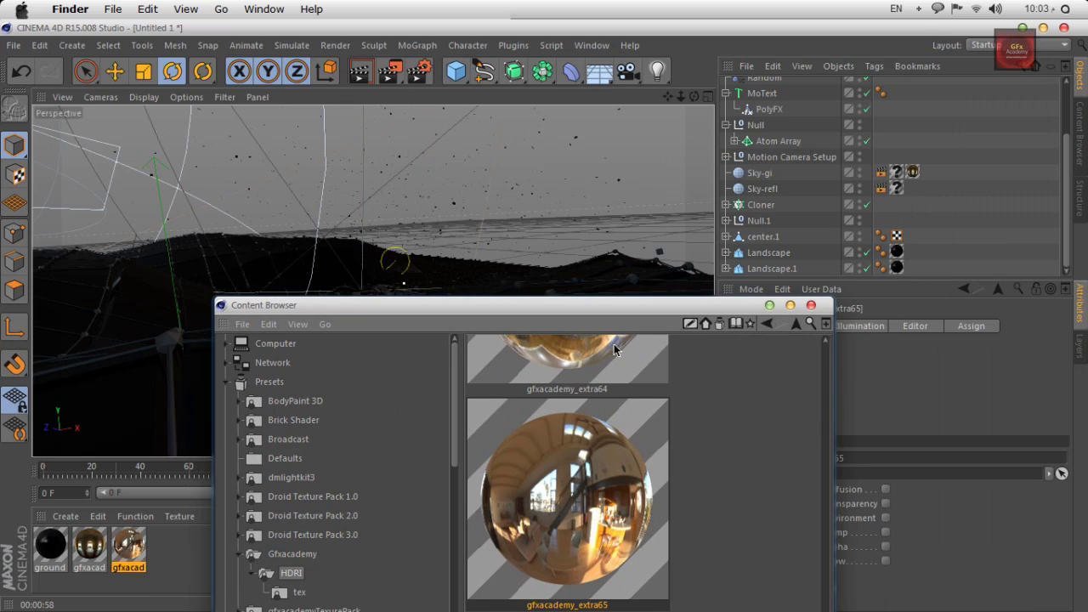
click(811, 304)
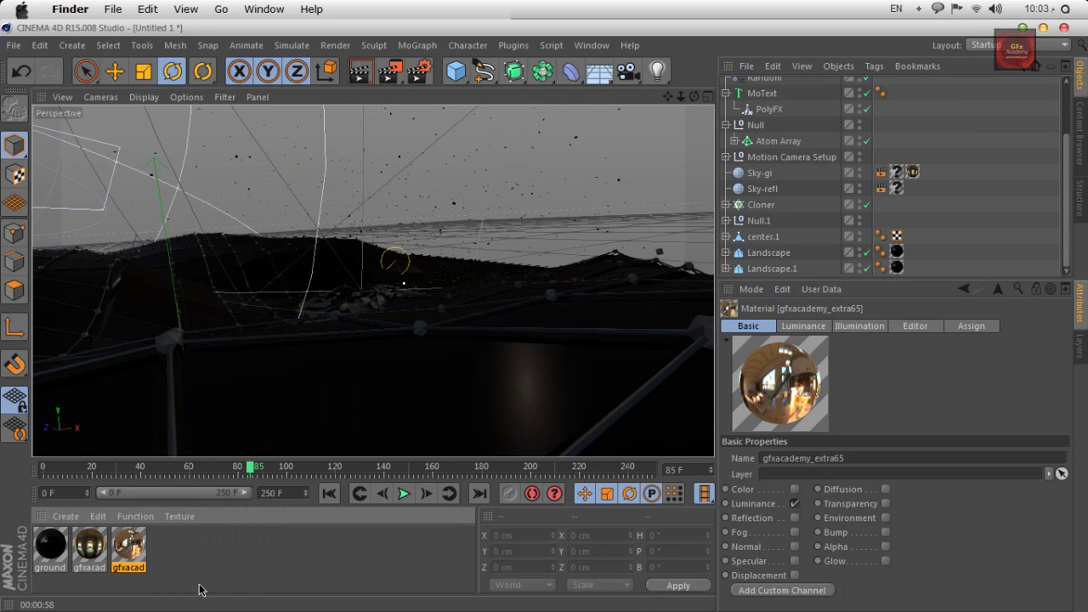
Step: Open the gfxacademy_extra17 material for editing and show its luminance settings
click(89, 553)
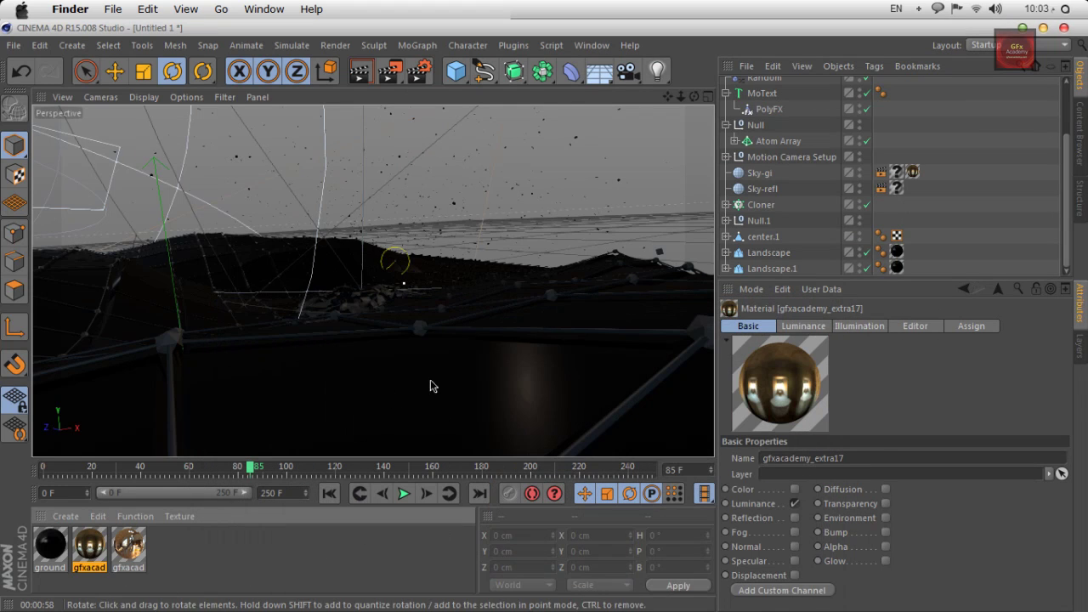
double_click(97, 545)
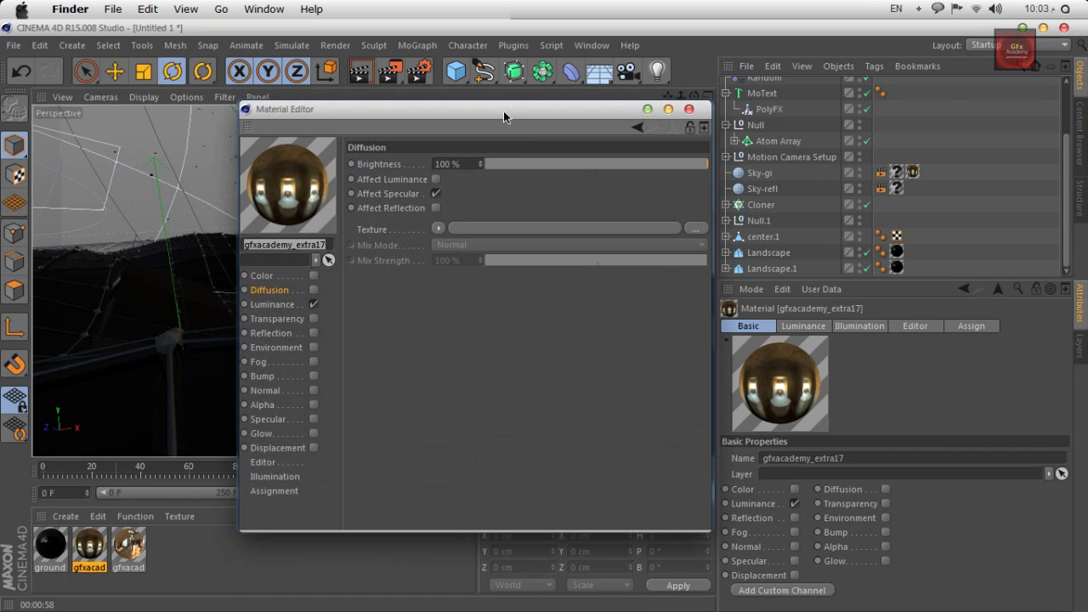
drag(504, 114, 729, 66)
click(493, 259)
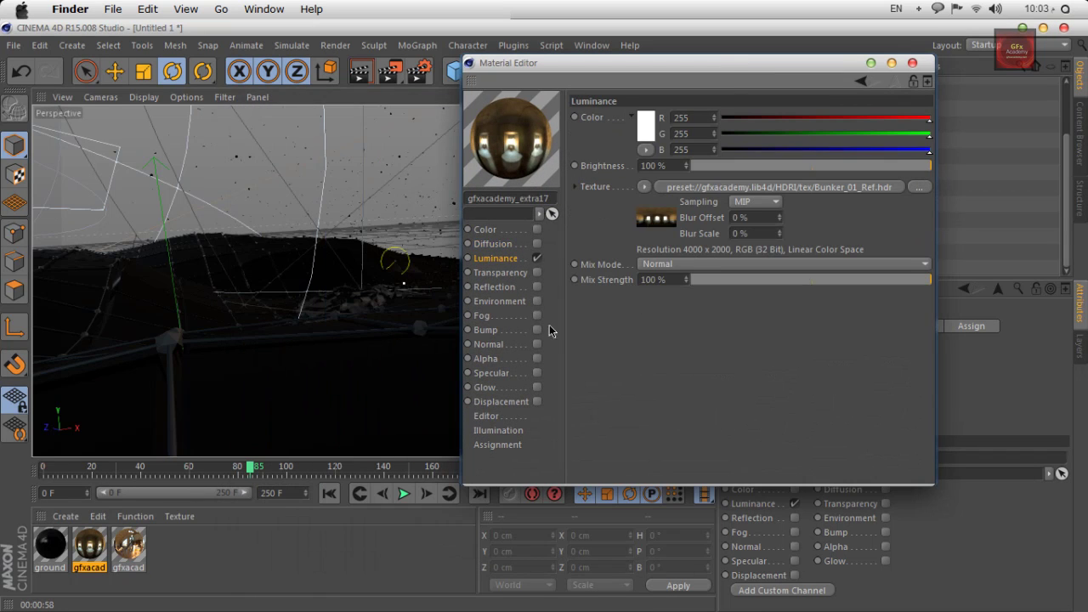
Step: Try blurring the gfxacademy_extra17 luminance texture with blur offsets of 20% and 50% and a blur scale of 50%
click(759, 218)
text(20)
key(Return)
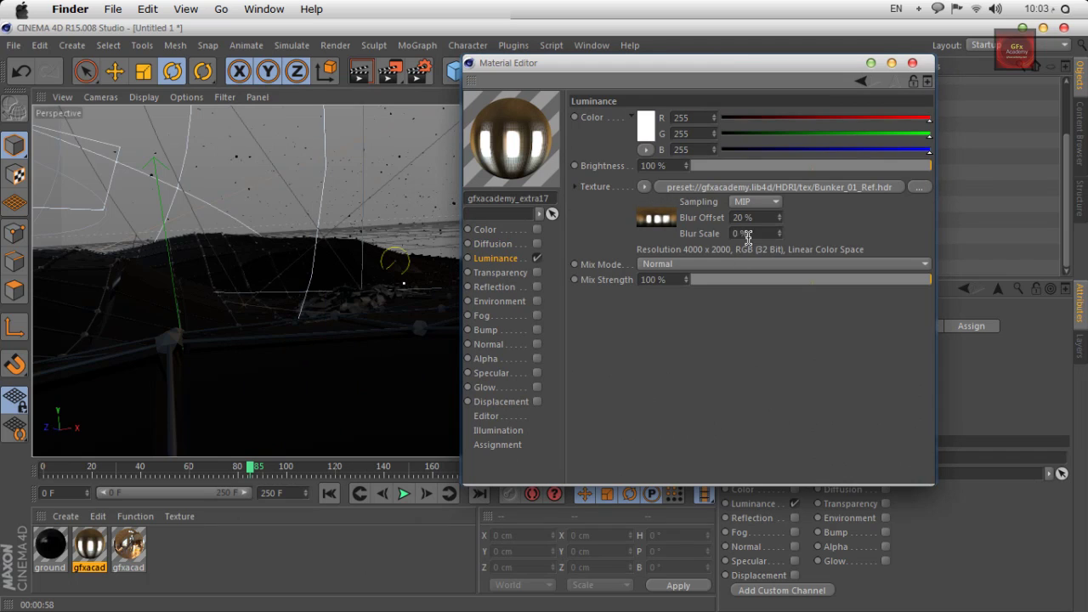
click(748, 233)
text(50)
key(Return)
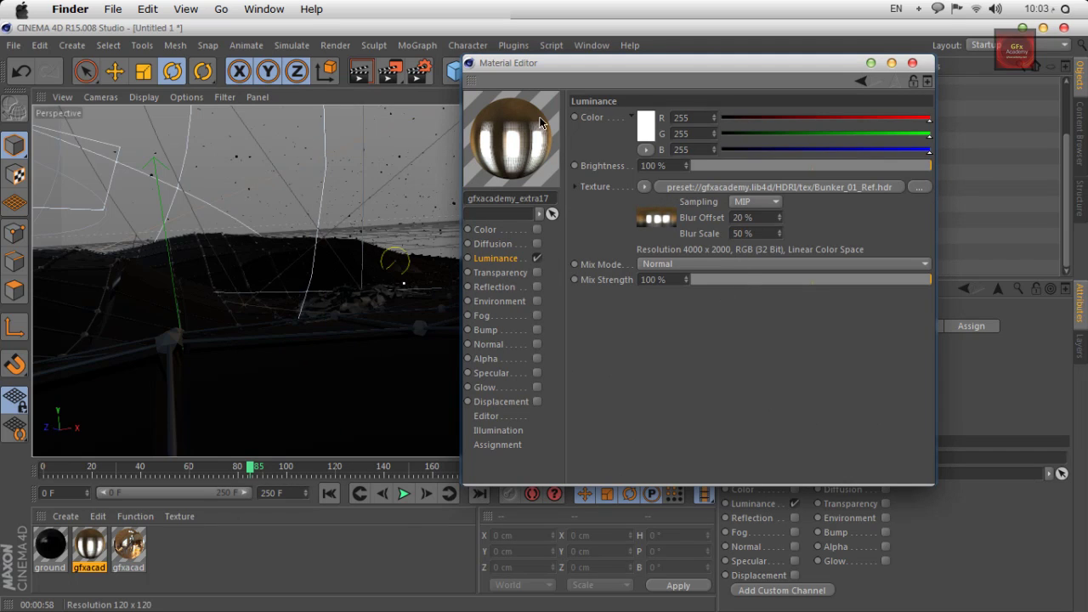
click(756, 217)
text(50)
key(Return)
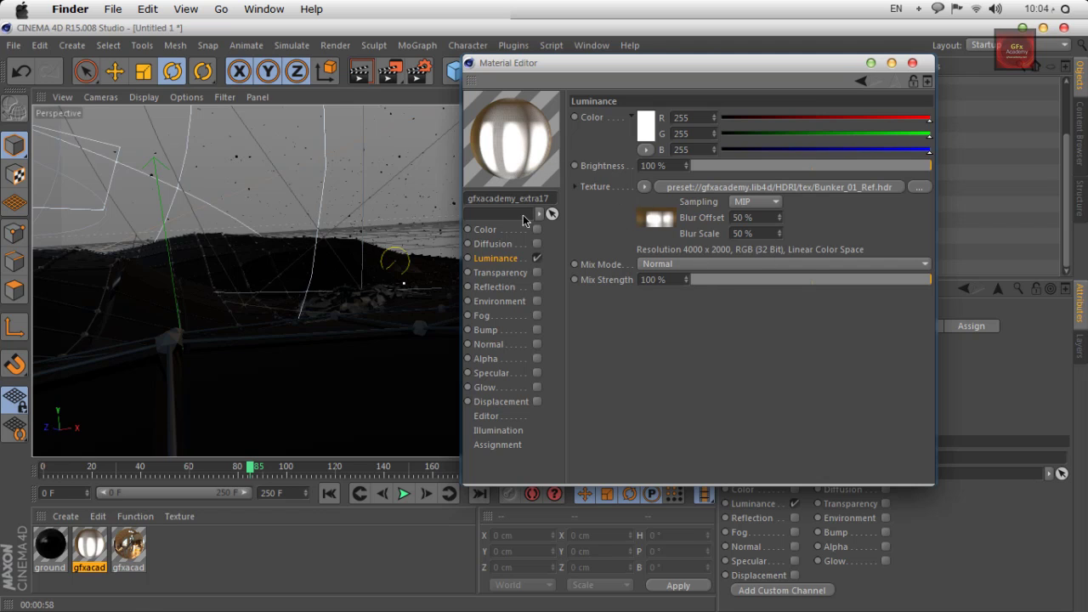
drag(601, 64, 813, 82)
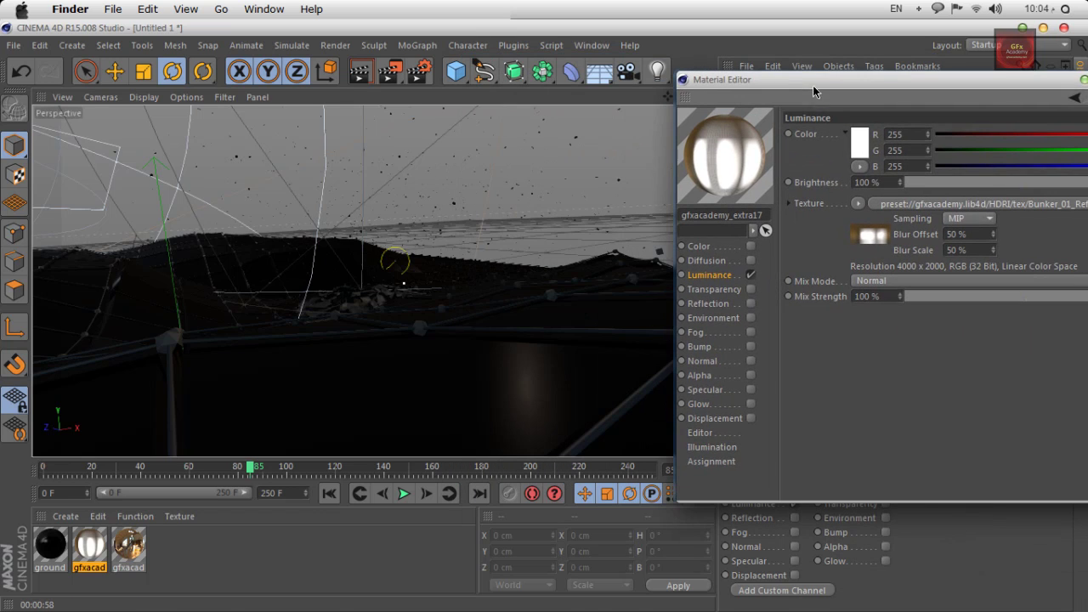
drag(891, 81, 731, 100)
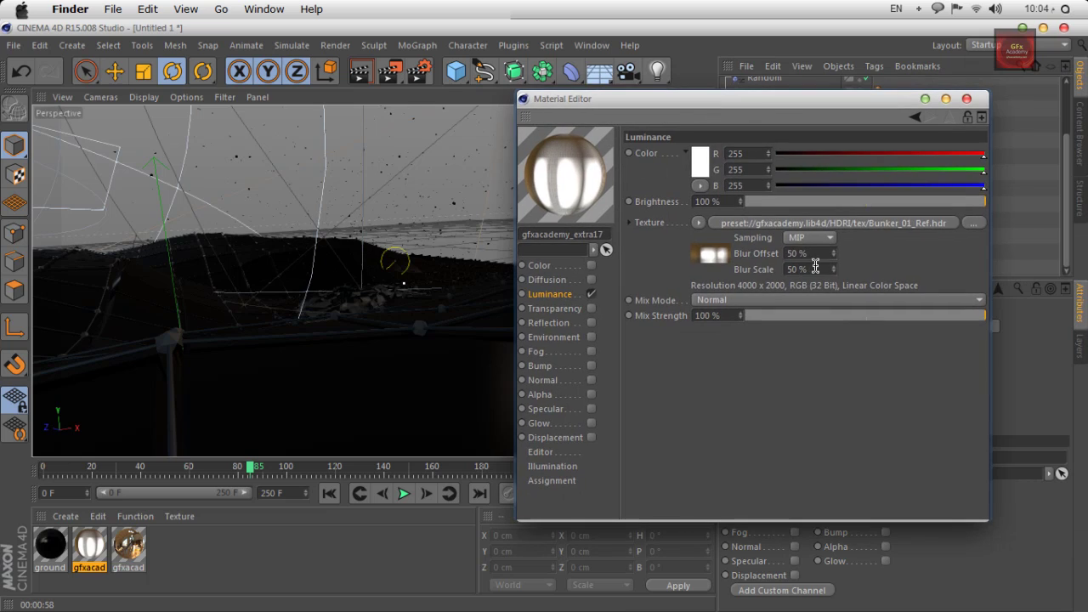
Step: Set the luminance texture's blur offset and blur scale to 10% each and close the gfxacademy_extra17 material
click(797, 254)
text(20)
key(Tab)
text(10)
key(Return)
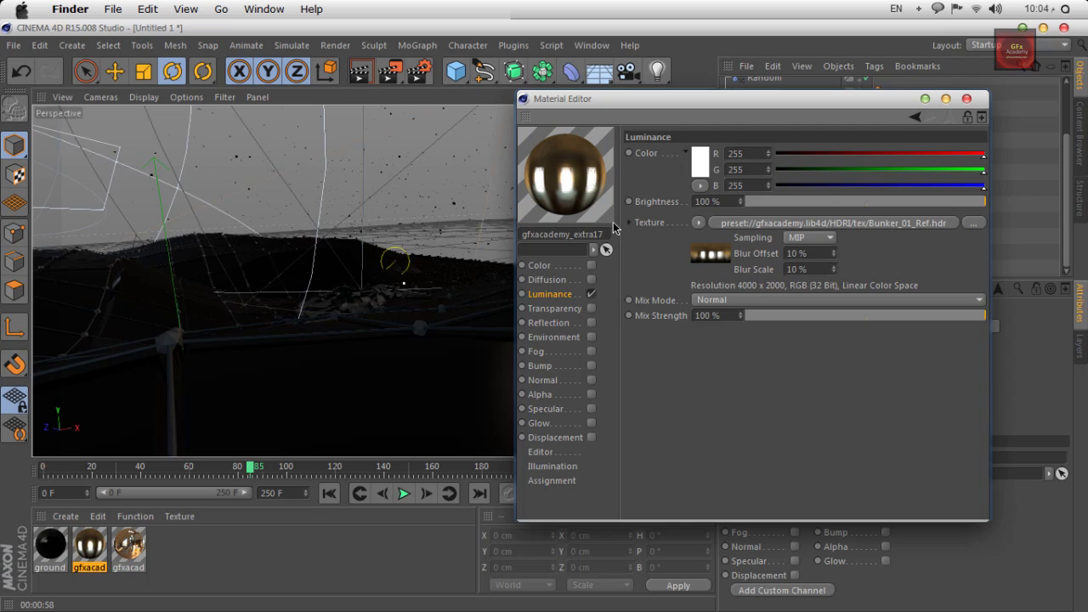
click(966, 99)
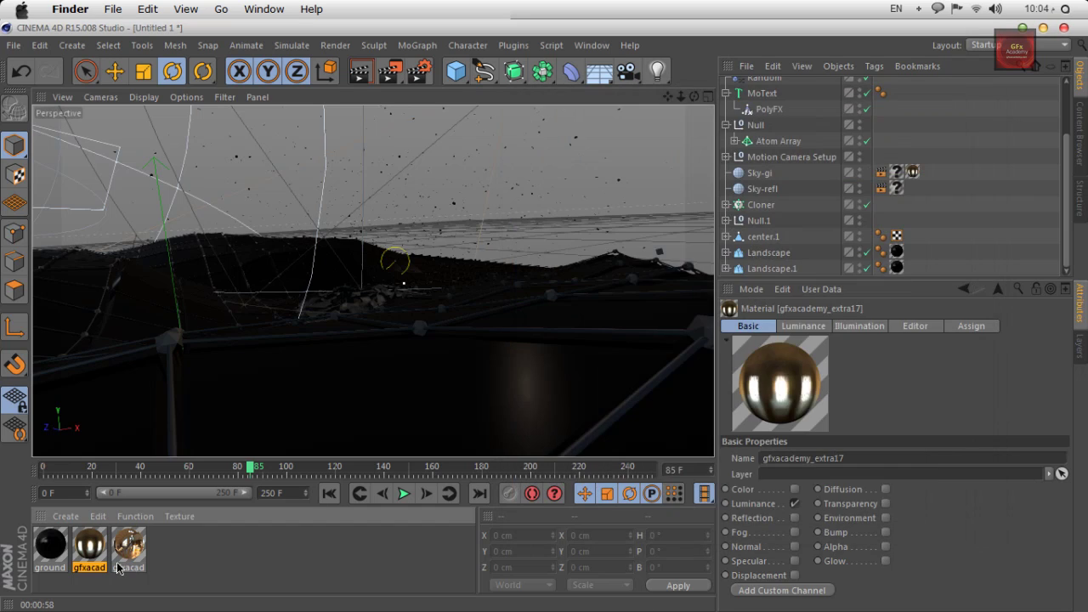
Step: Open the gfxacademy_extra65 material and wrap its luminance texture in a Filter shader
double_click(128, 545)
drag(479, 127, 780, 99)
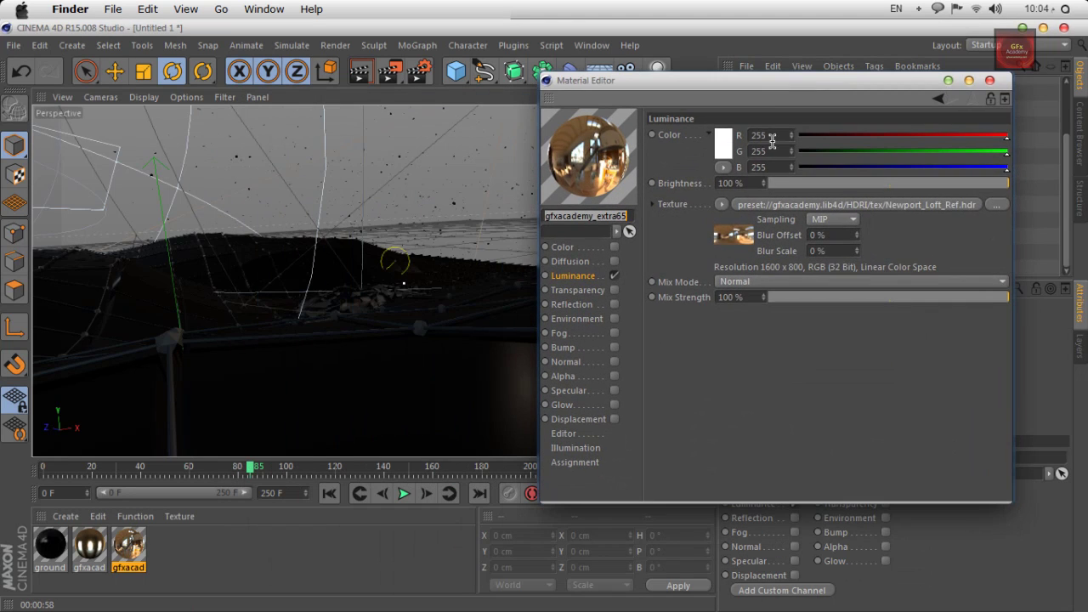
click(733, 235)
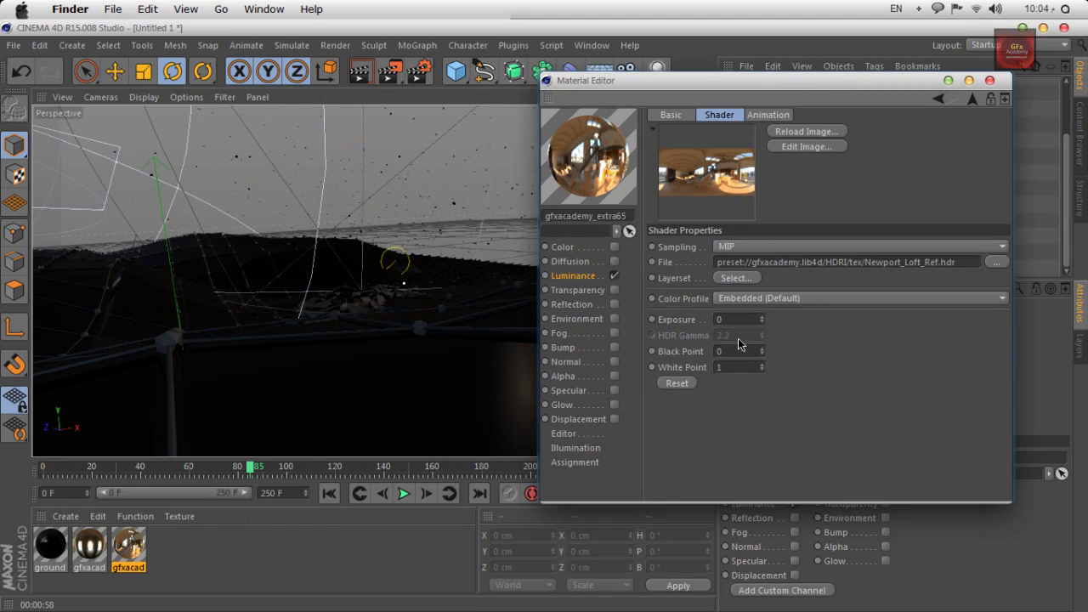
click(719, 320)
click(575, 276)
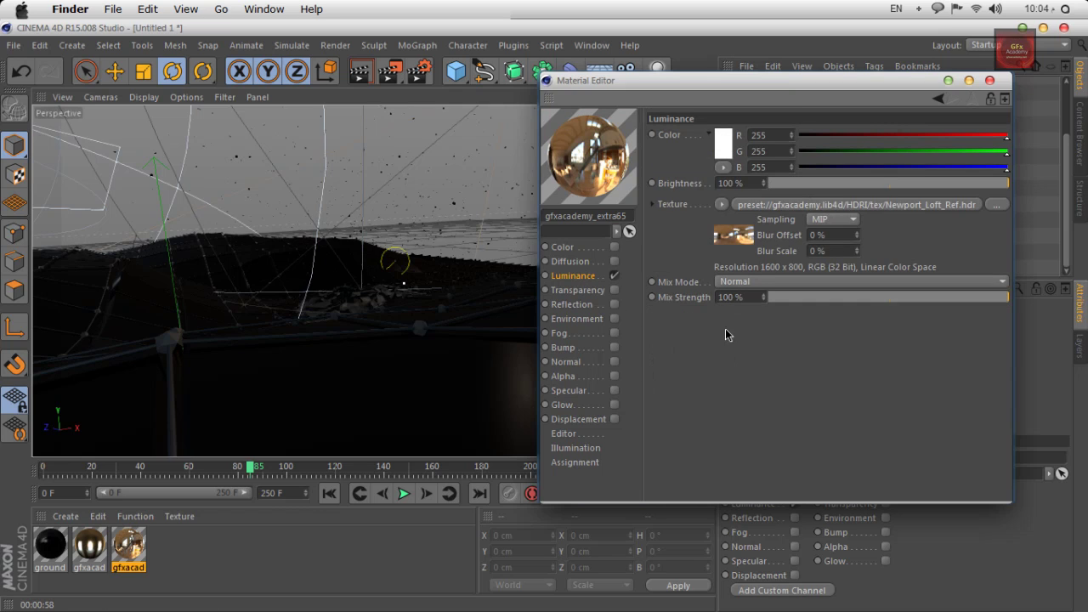
click(721, 204)
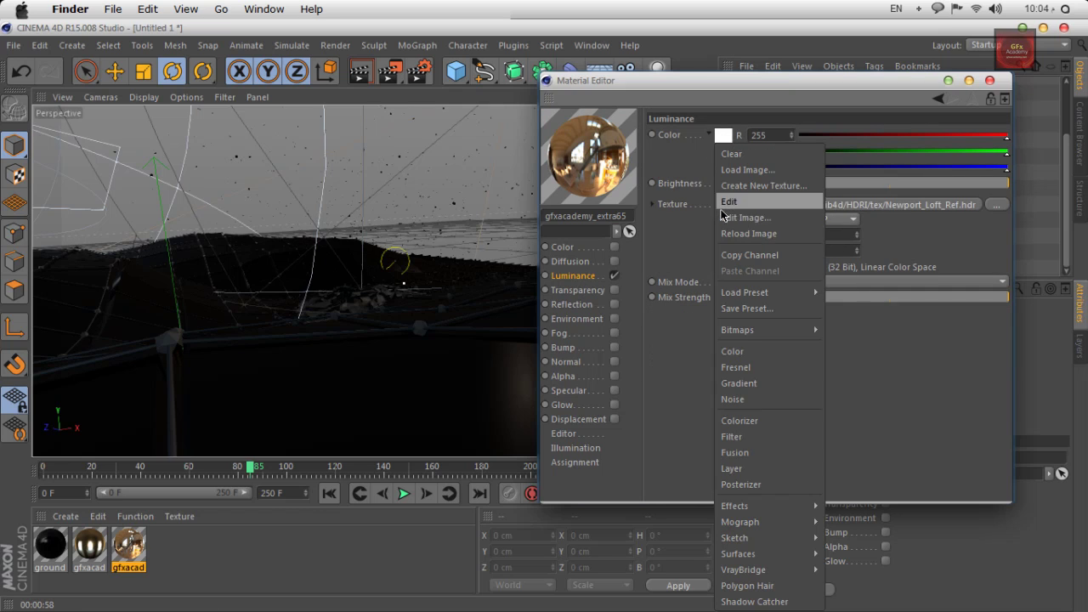
click(753, 436)
click(789, 253)
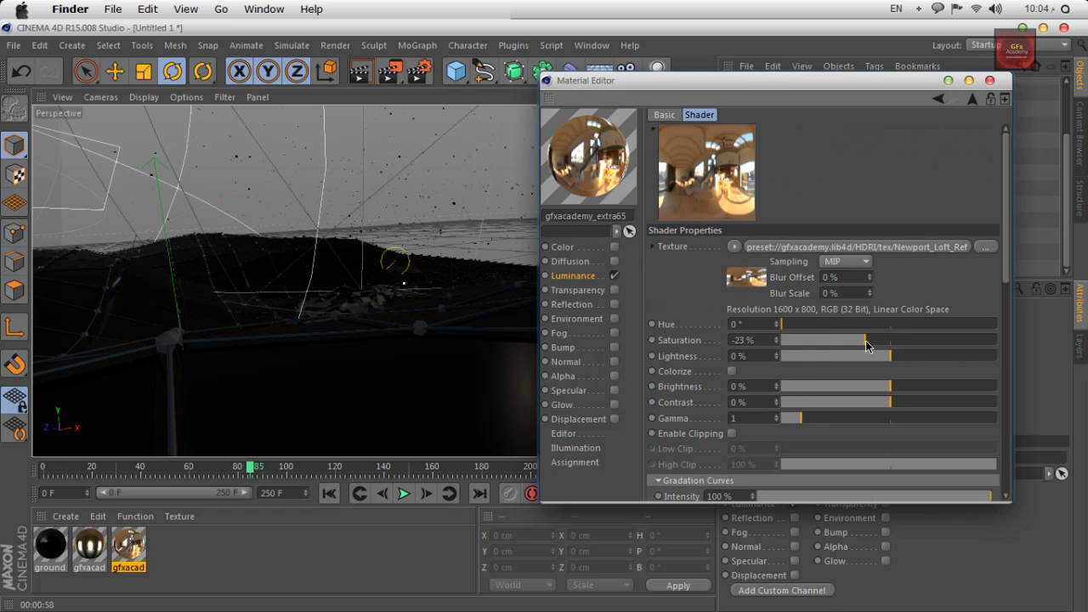
Step: Set the Filter shader's saturation to -100% and contrast to 29%, and close the material
drag(867, 345, 797, 425)
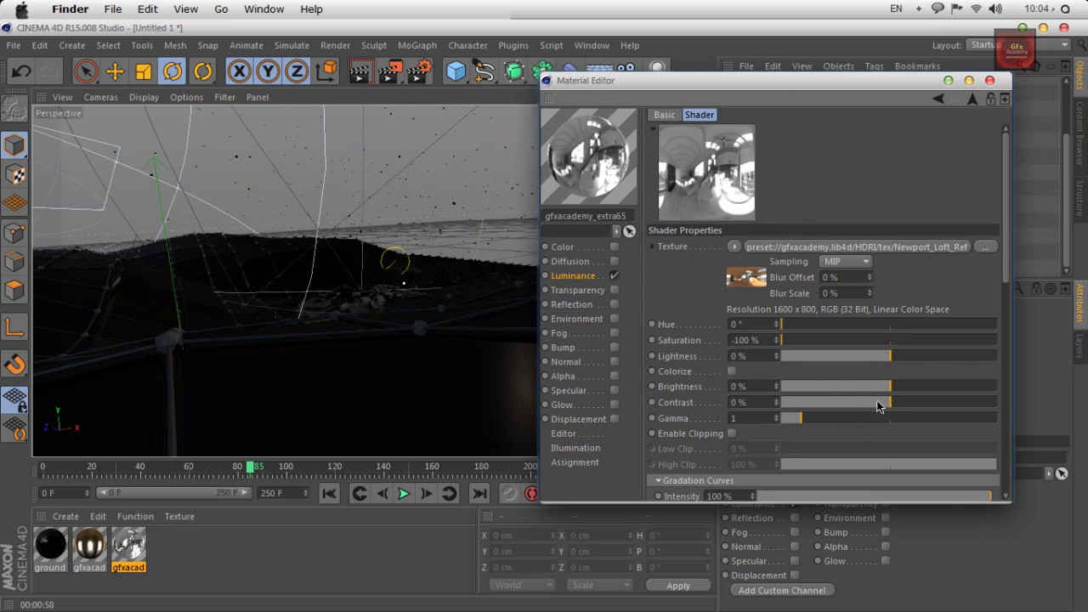
drag(891, 410, 924, 407)
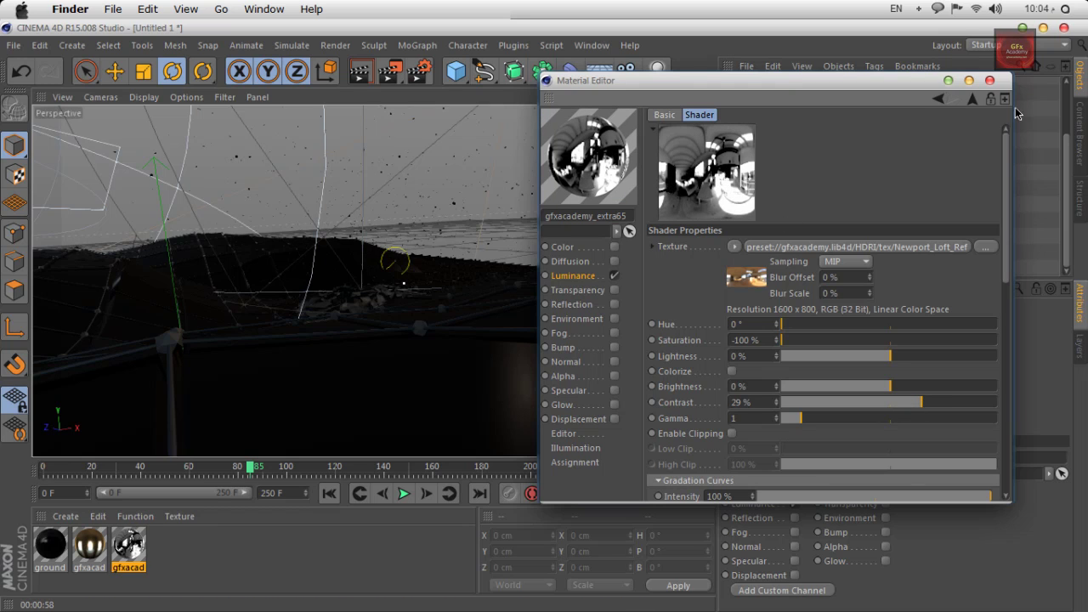
click(989, 80)
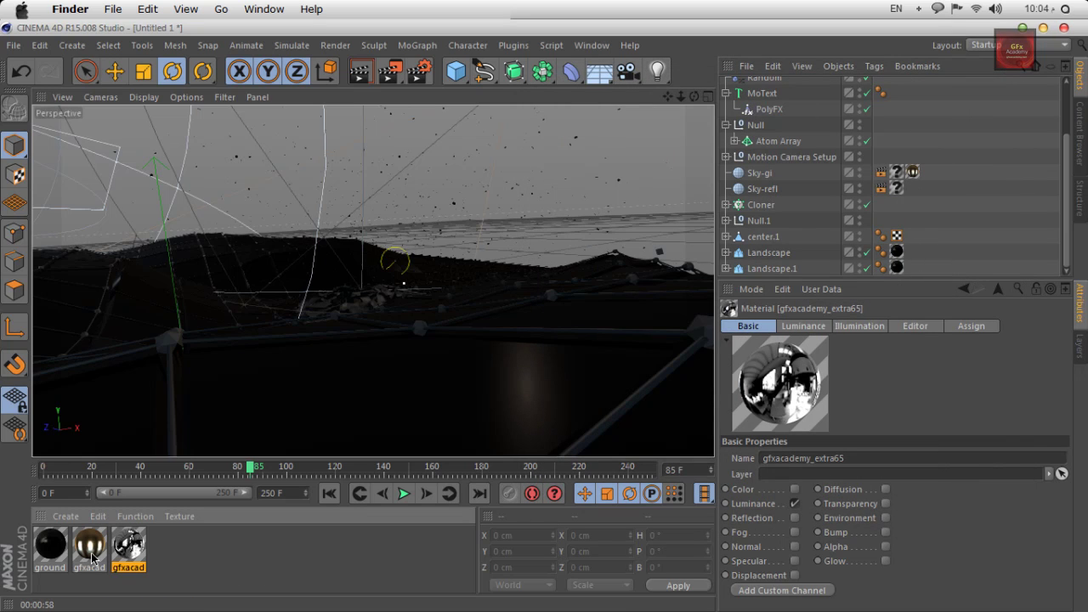
Step: Delete the missing-material texture tag from Sky-gi and replace the missing material on Sky-refl with gfxacademy_extra65
click(897, 172)
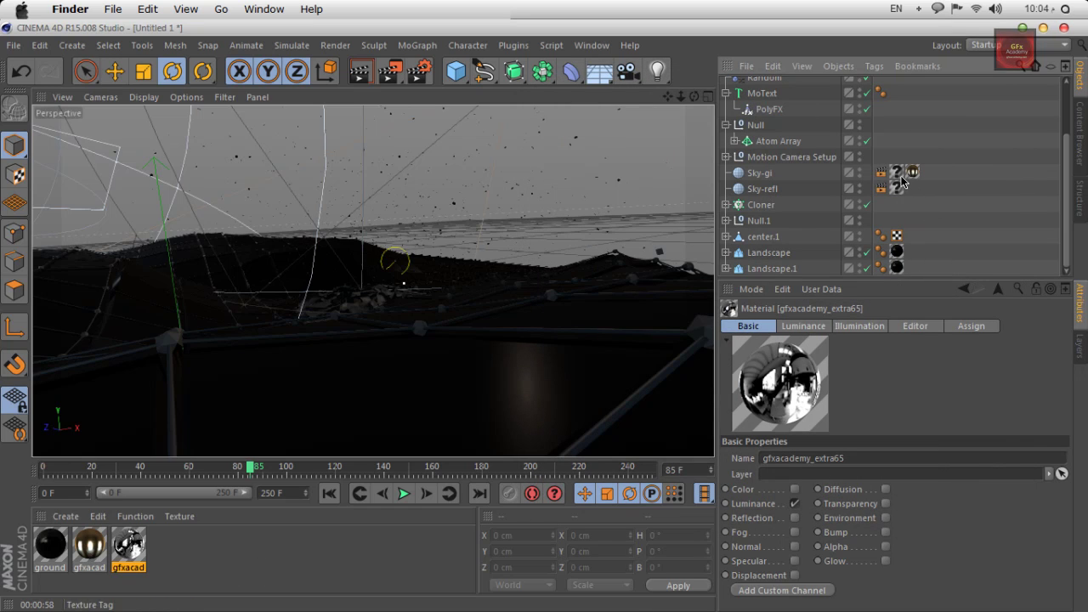
key(Delete)
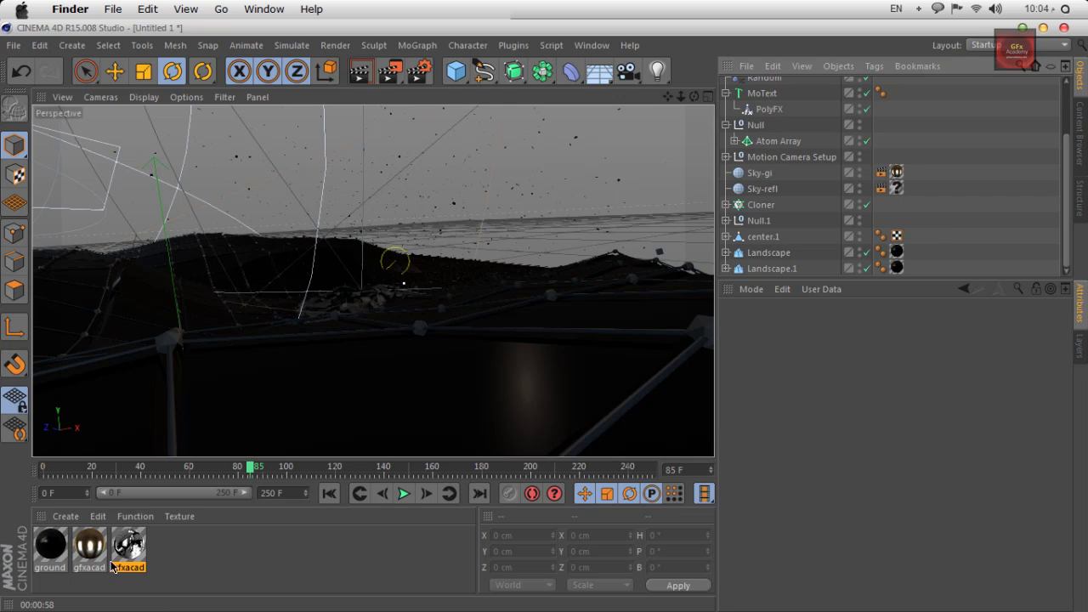
drag(874, 325, 897, 188)
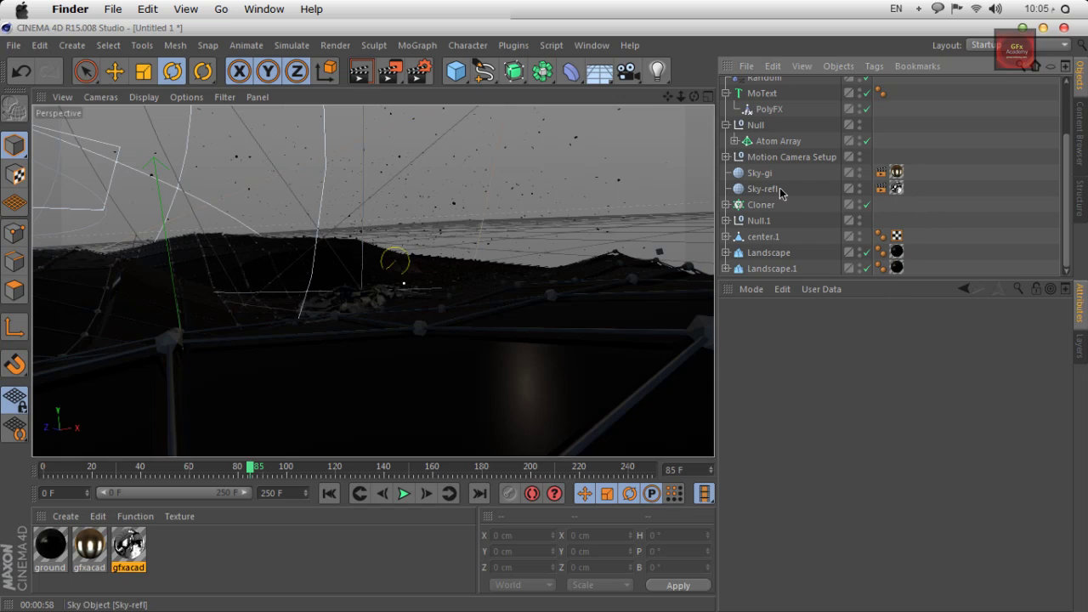
Step: Render the view to check the new sky reflection material
click(359, 77)
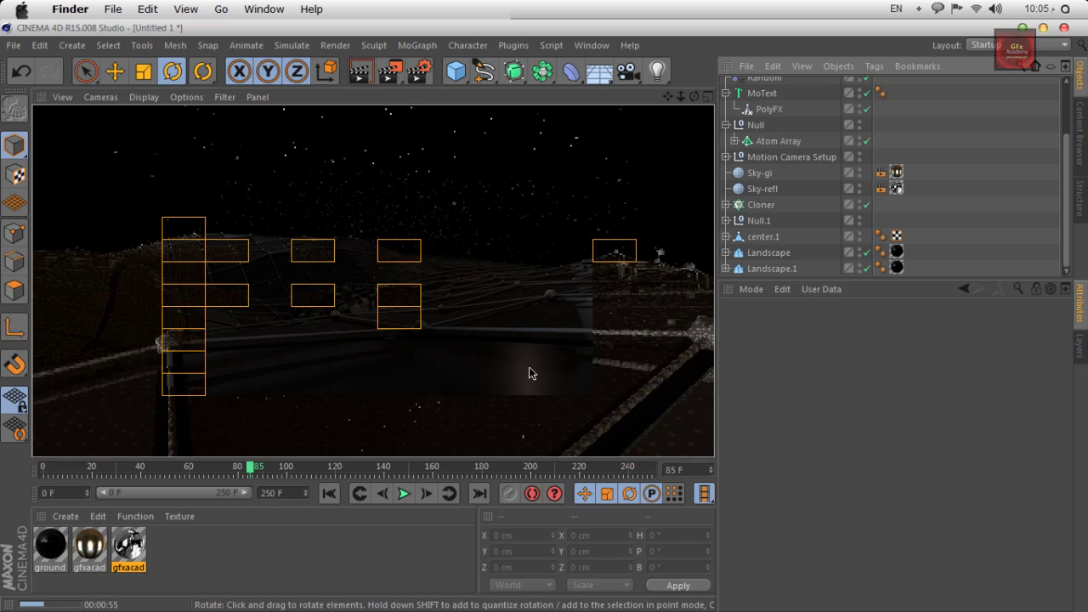
Step: Open the ground material for editing and start loading an image as its color texture
double_click(53, 549)
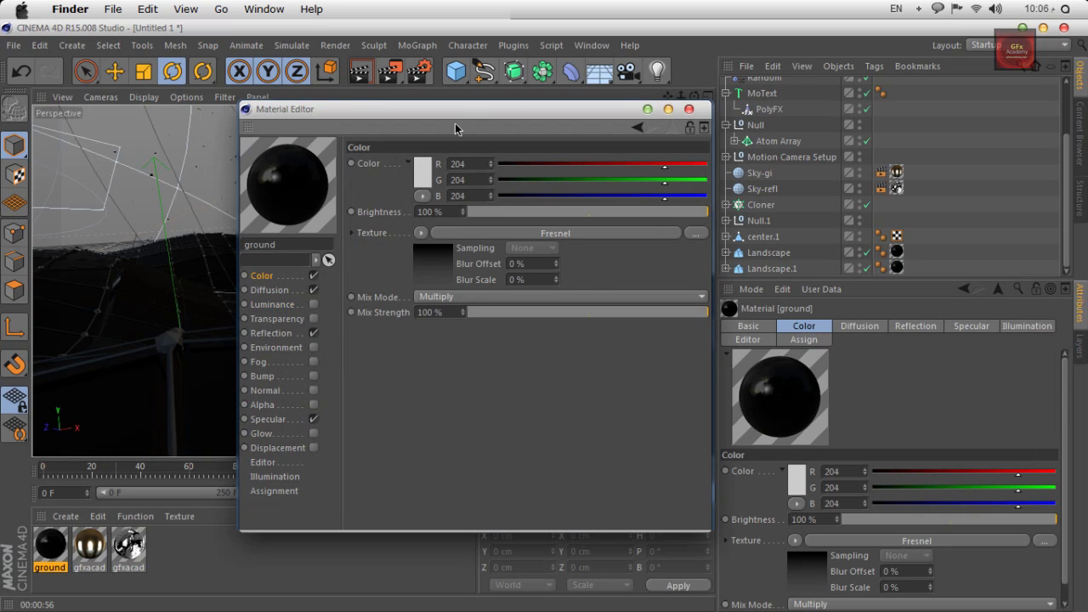
drag(459, 109, 703, 75)
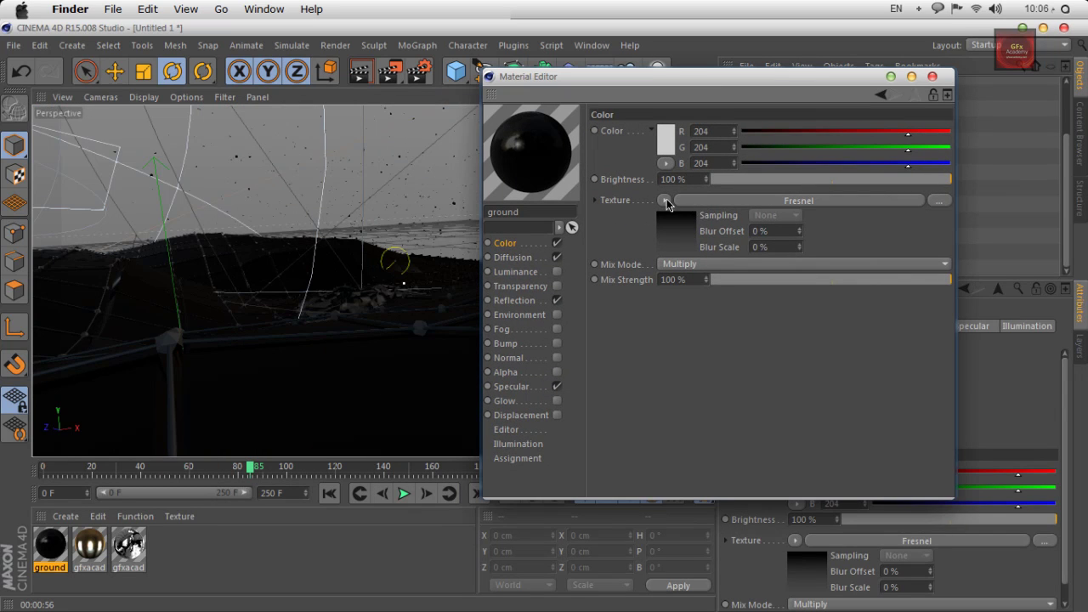
click(664, 200)
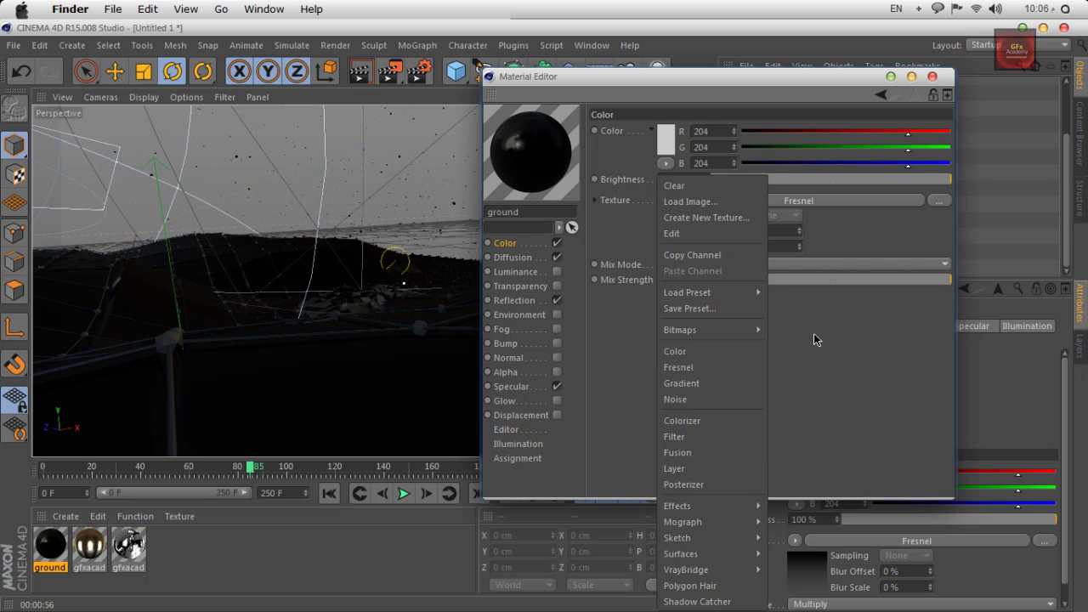
click(690, 201)
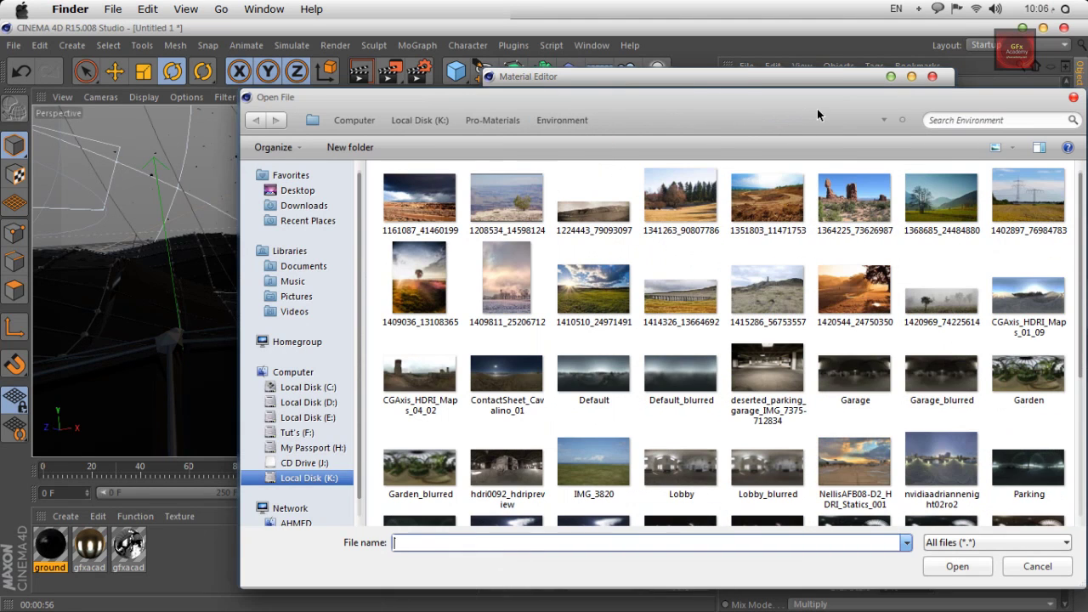
Step: Browse to the Fabric_maps folder inside Pro_Shaders_maps and enlarge the thumbnails to compare the fabric textures
drag(675, 100, 615, 91)
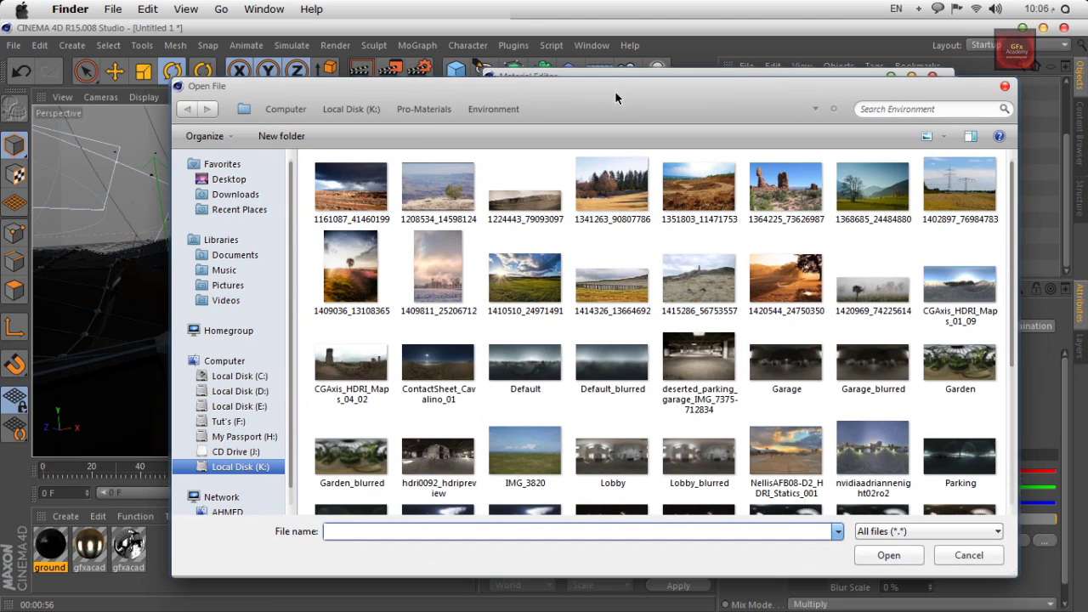
click(425, 109)
double_click(575, 290)
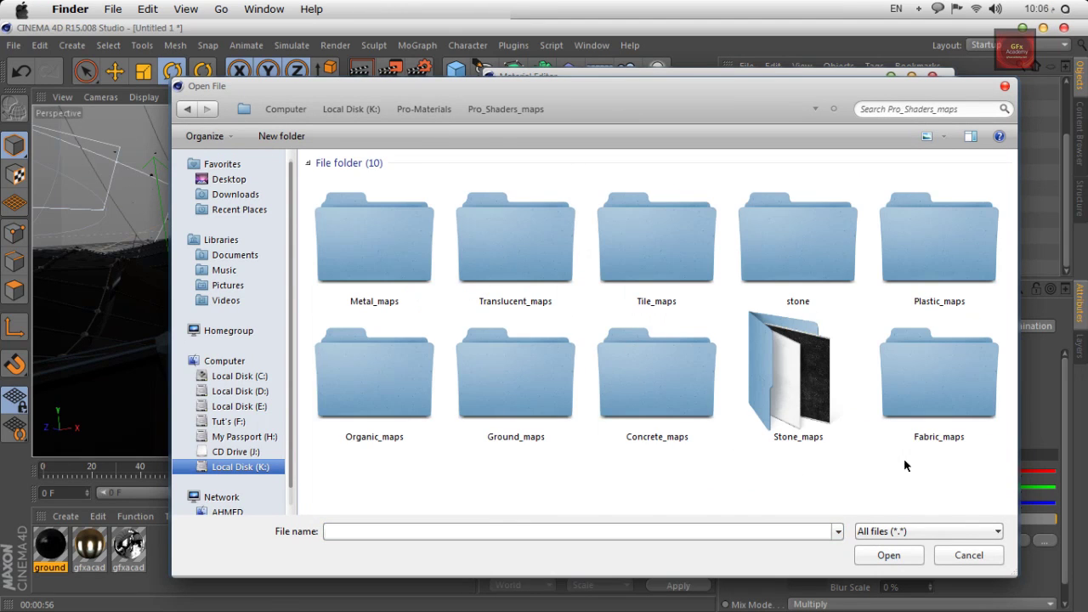
double_click(939, 378)
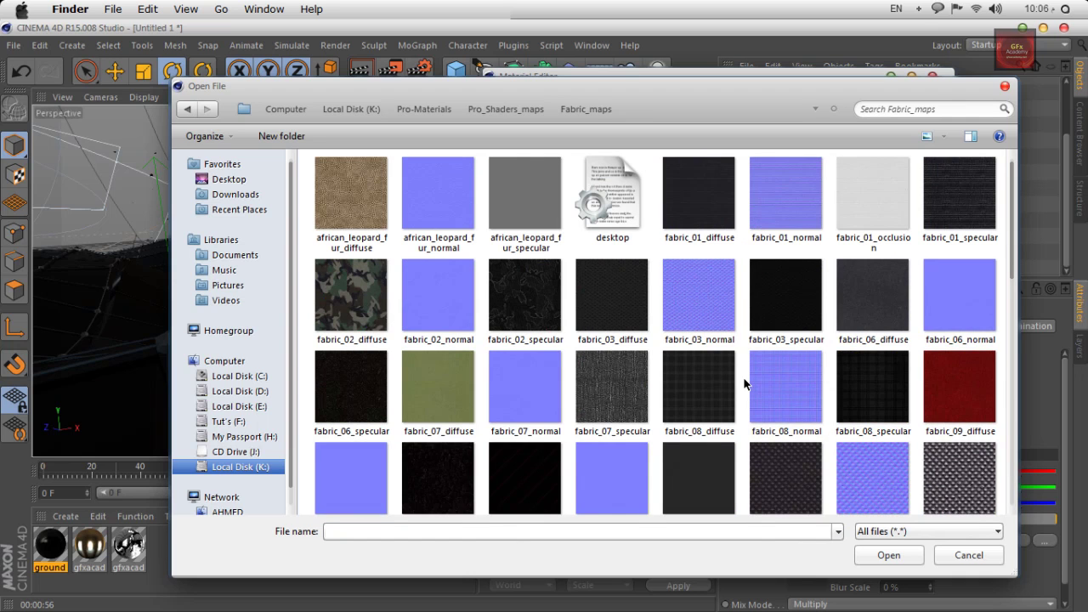
ctrl+scroll(744, 378, up, 3)
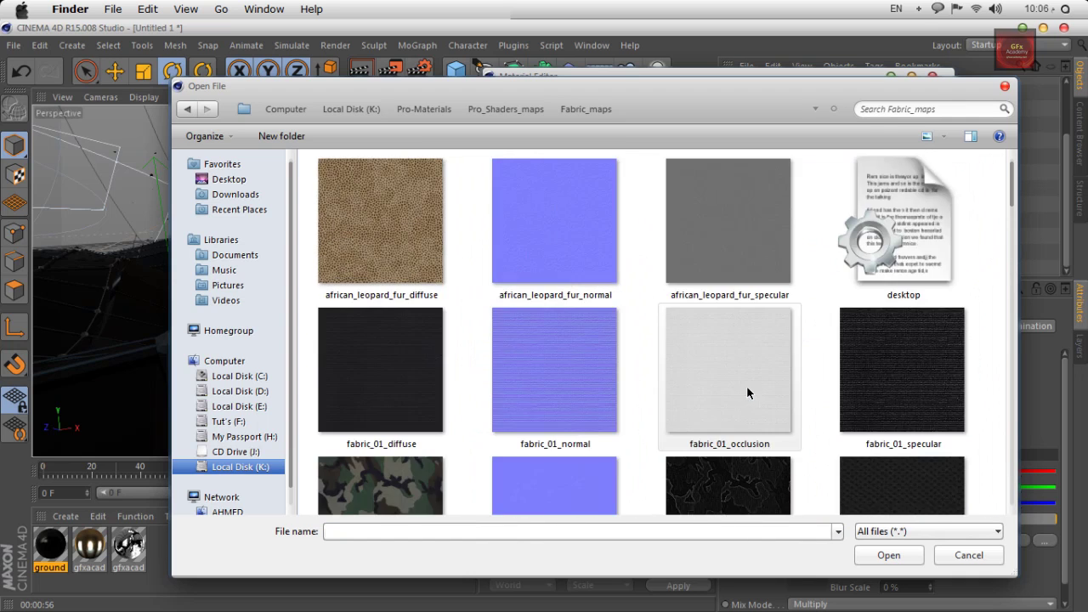
ctrl+scroll(747, 393, up, 2)
scroll(747, 392, down, 3)
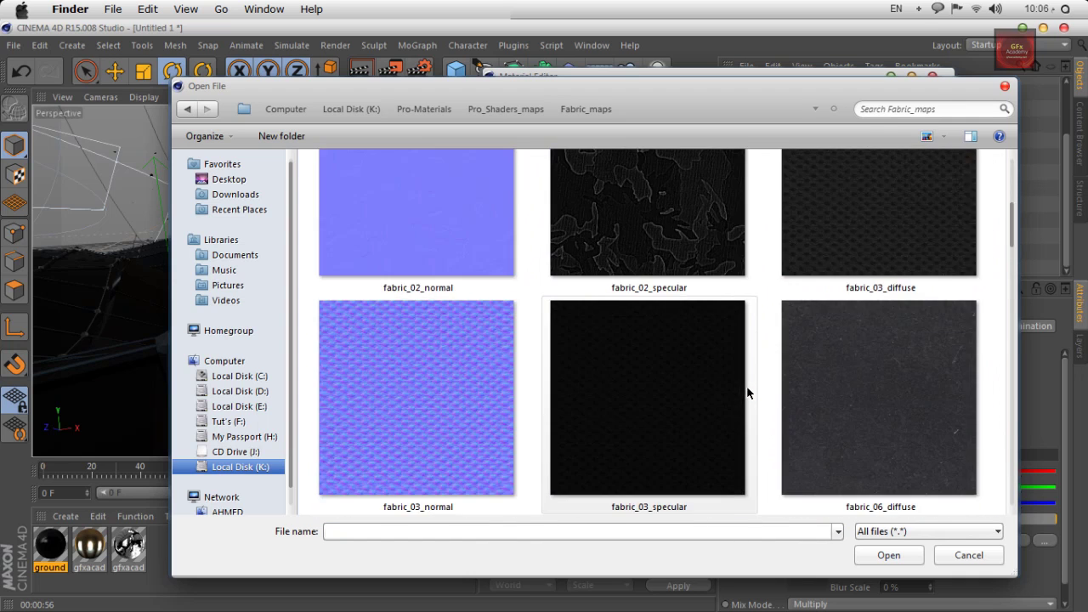
Step: Load the fabric_03_diffuse image as the ground material's color texture
click(908, 434)
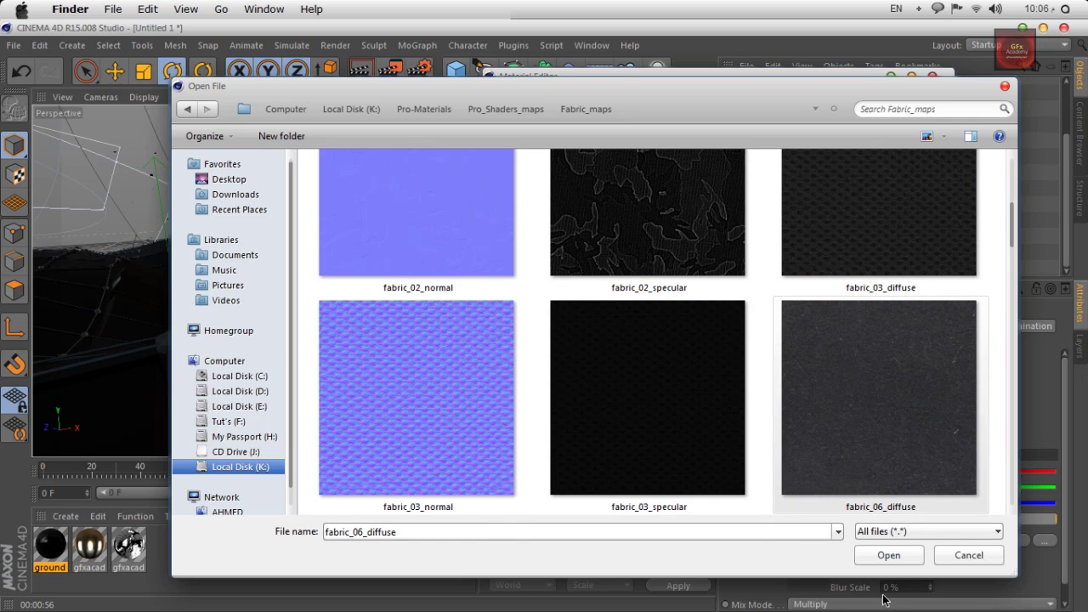
click(672, 425)
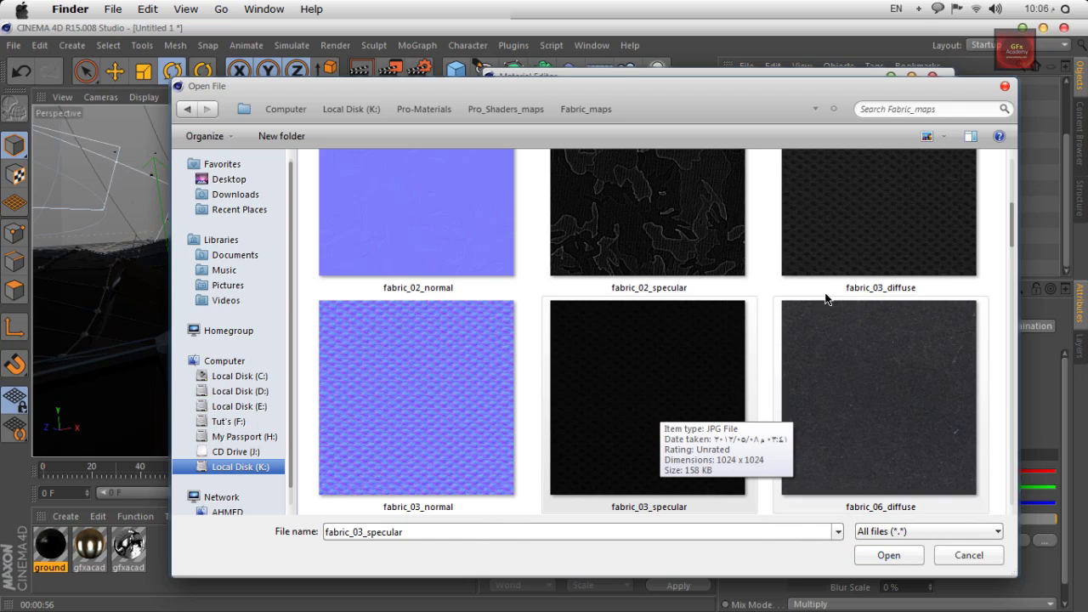
click(845, 243)
click(889, 556)
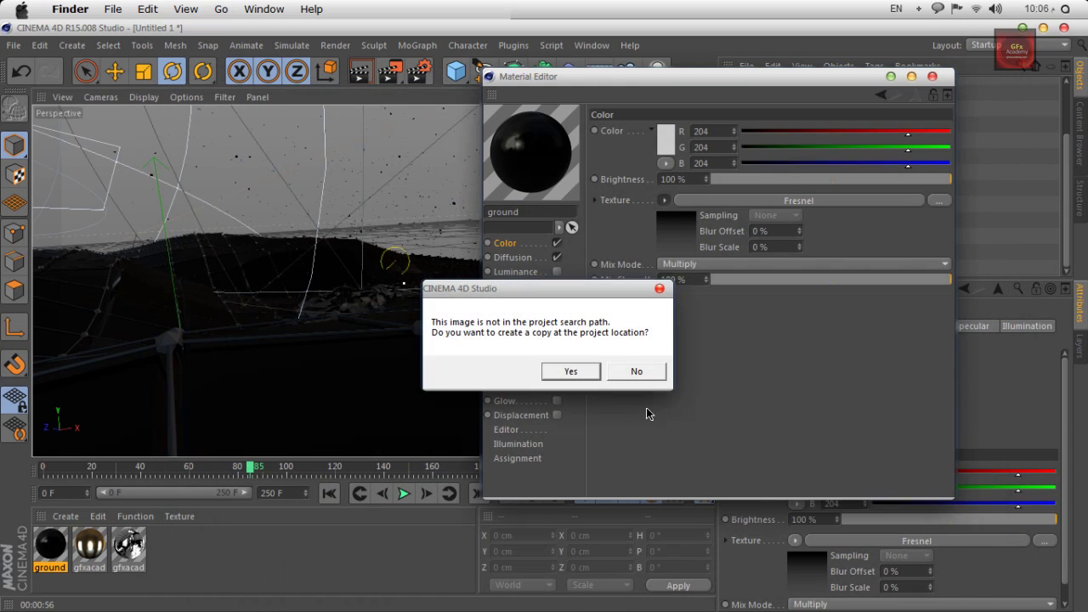
click(599, 372)
Step: Load the fabric_03_specular image as the ground material's specular texture, copying it to the project location
drag(633, 79, 779, 64)
click(609, 383)
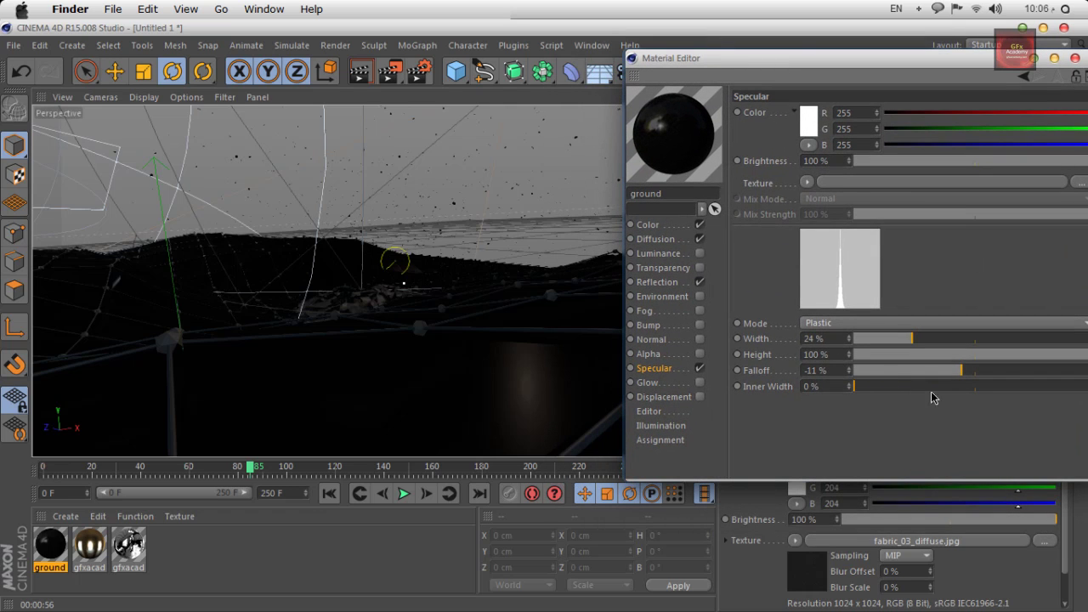
click(808, 182)
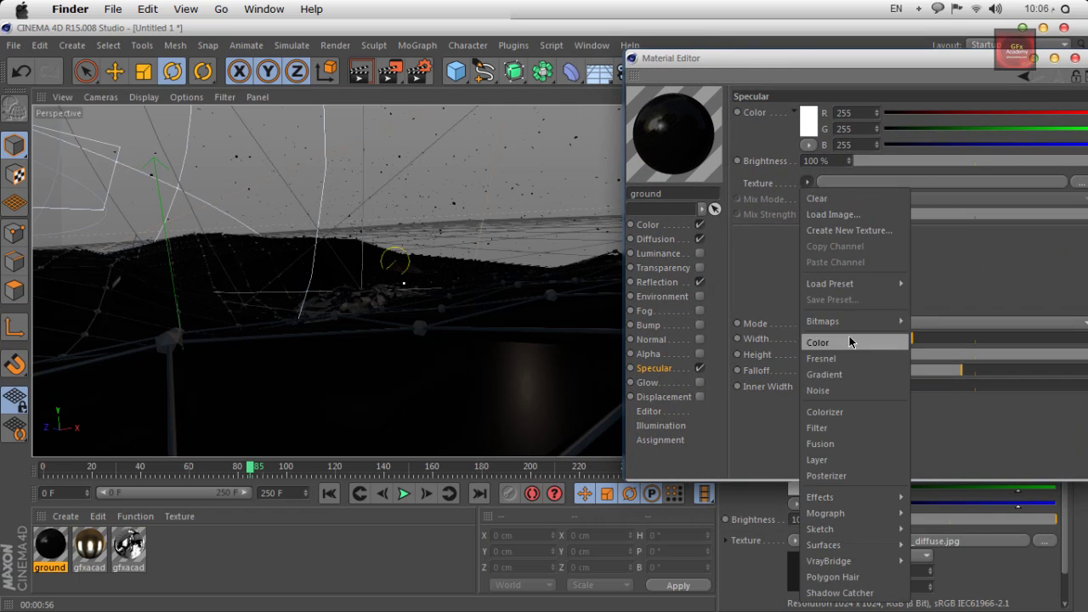
click(833, 216)
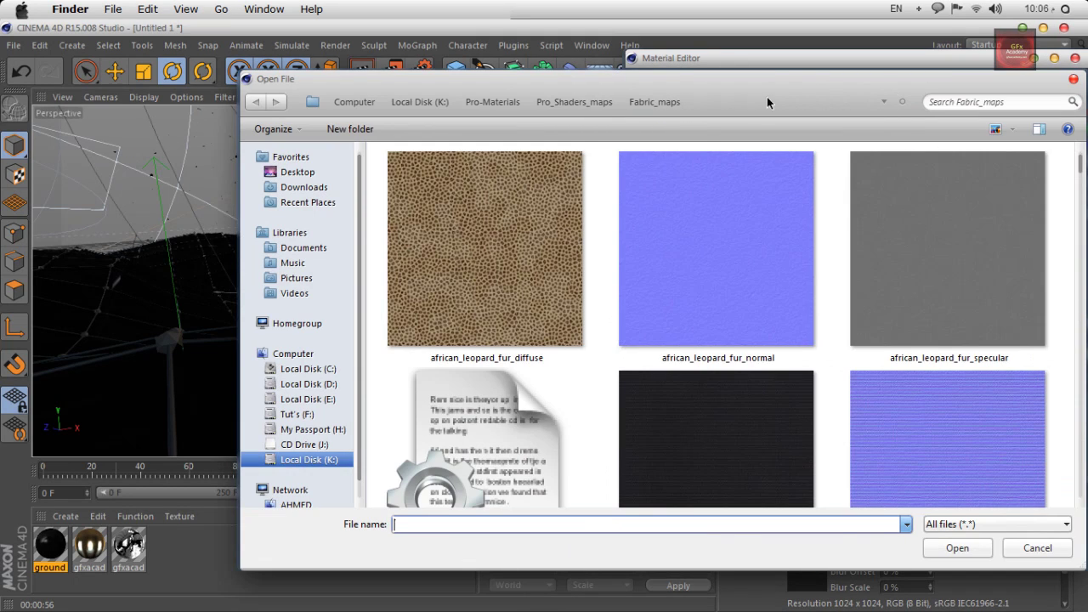
click(769, 280)
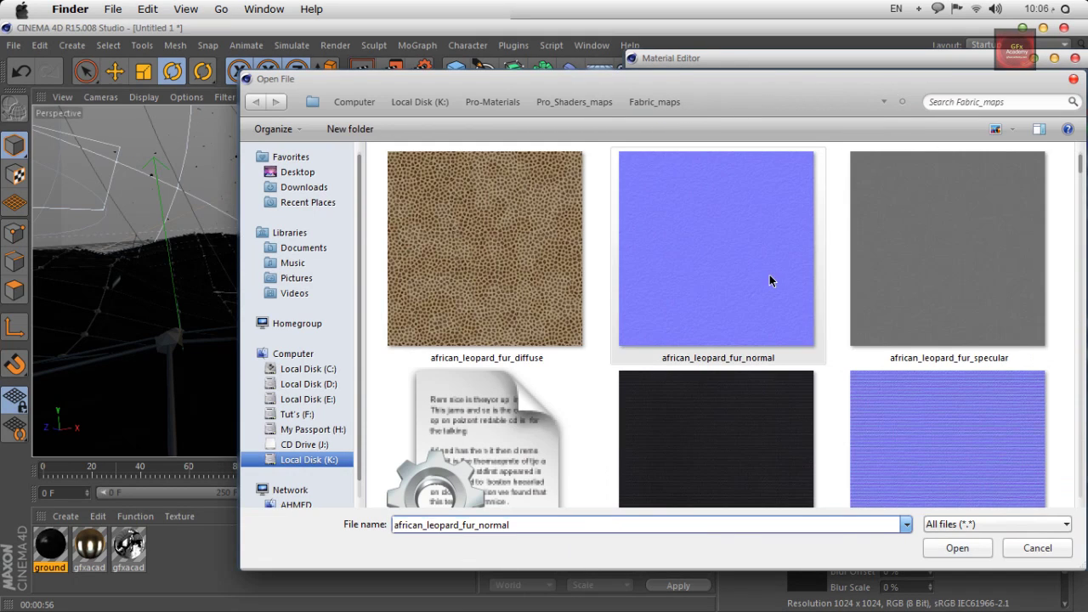
scroll(816, 322, down, 10)
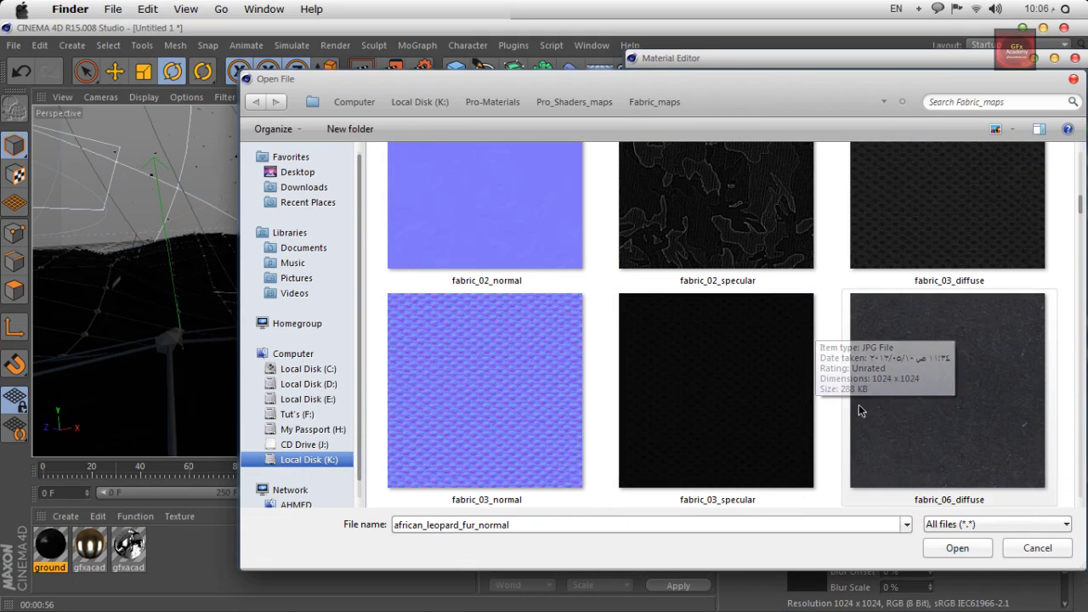
click(727, 397)
click(944, 550)
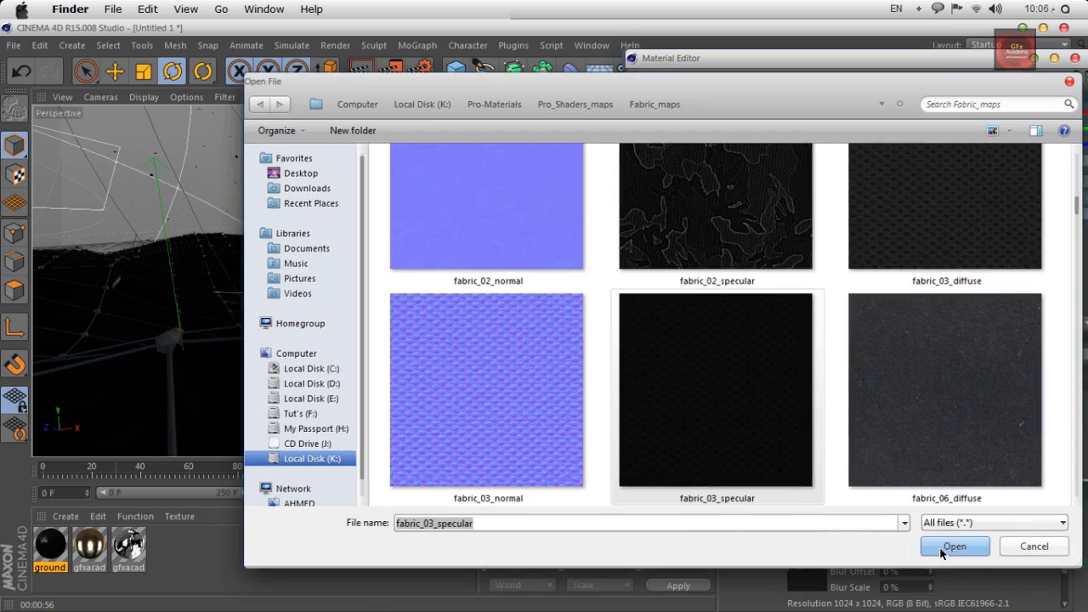
click(571, 372)
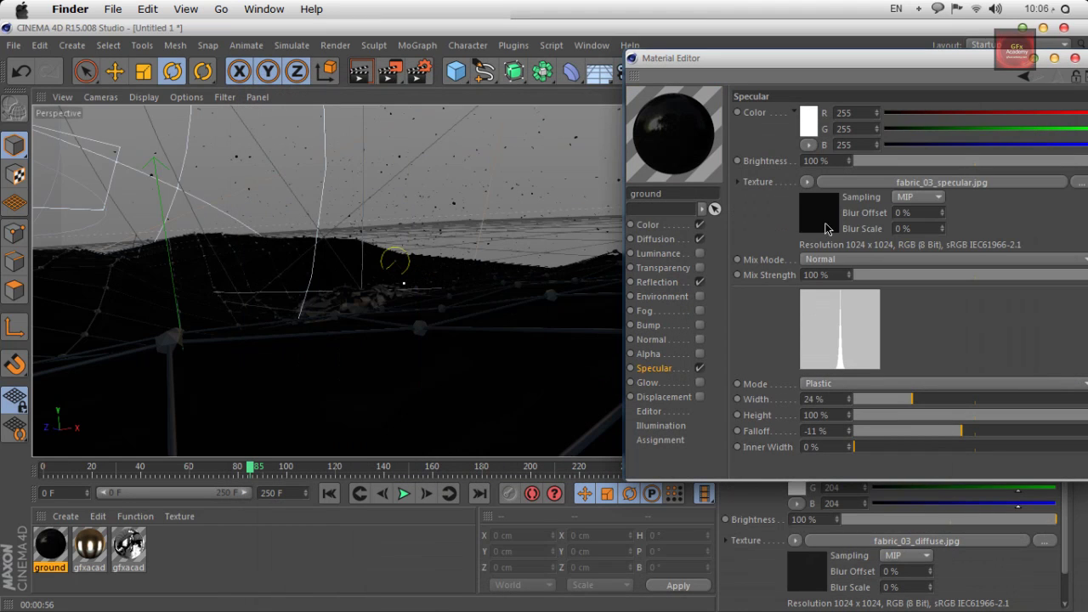
Step: Set the ground specular texture's mix mode to Add, the specular width to 29 % and the falloff to -13 %
click(840, 260)
click(835, 291)
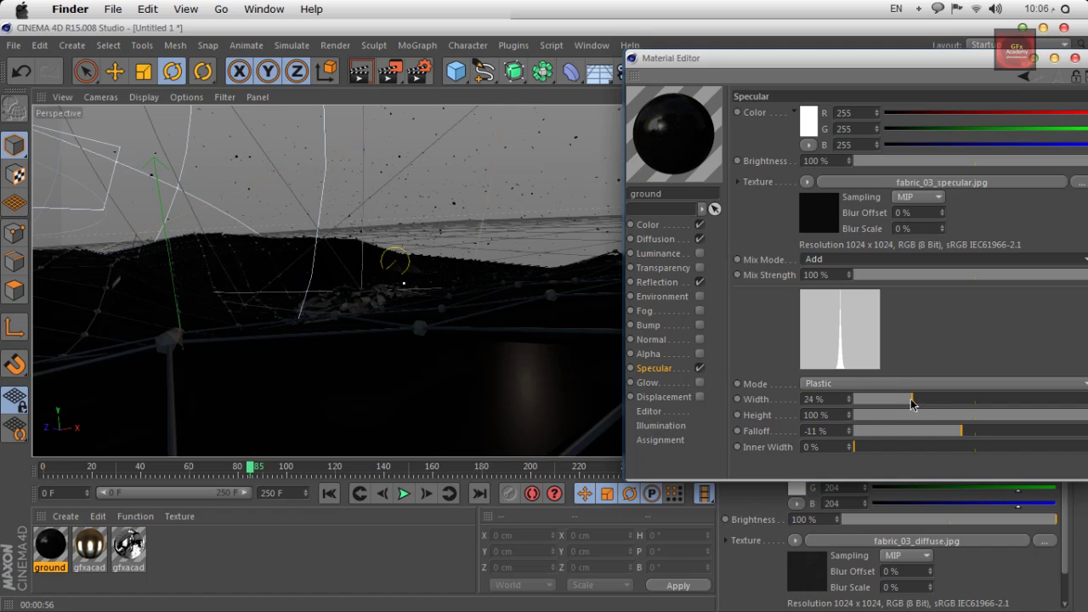
drag(912, 398, 924, 400)
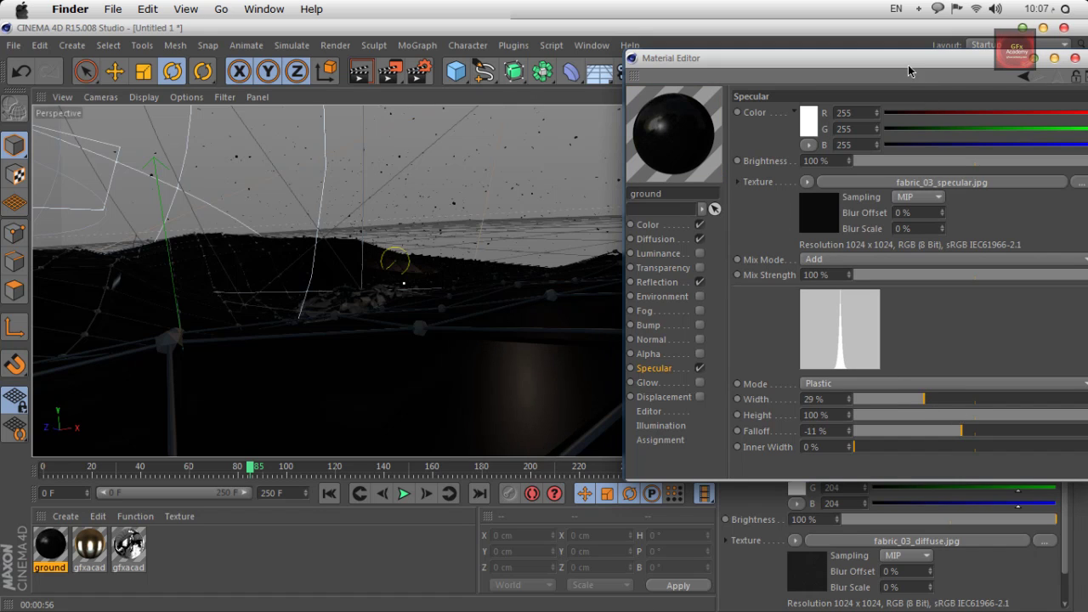
drag(908, 71, 825, 74)
drag(879, 432, 878, 440)
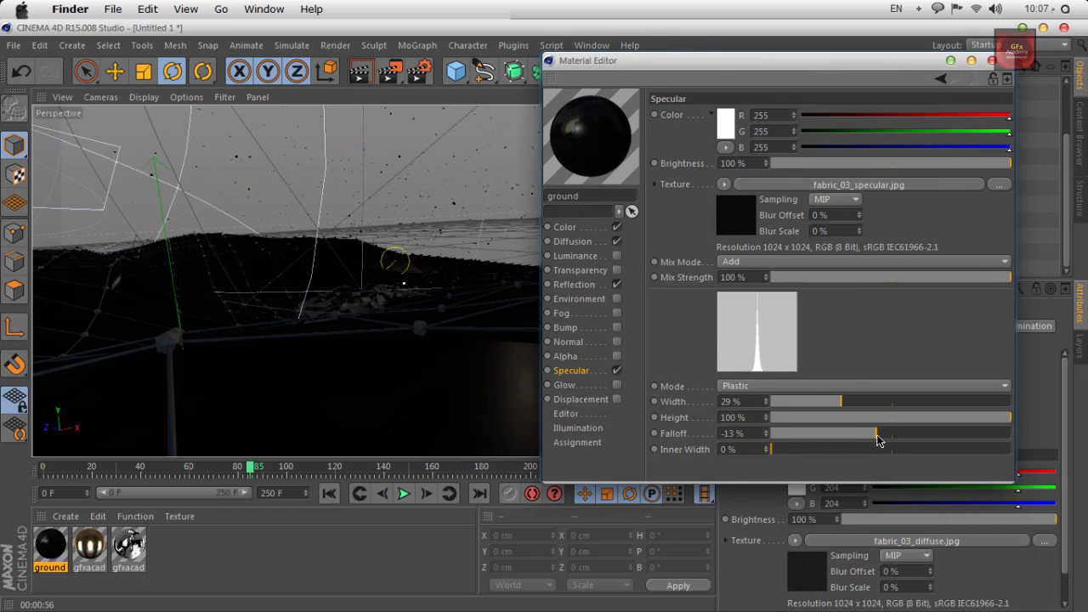
Step: Change the ground material's illumination model to Oren-Nayar, raise its diffuse falloff and close the Material Editor
click(580, 429)
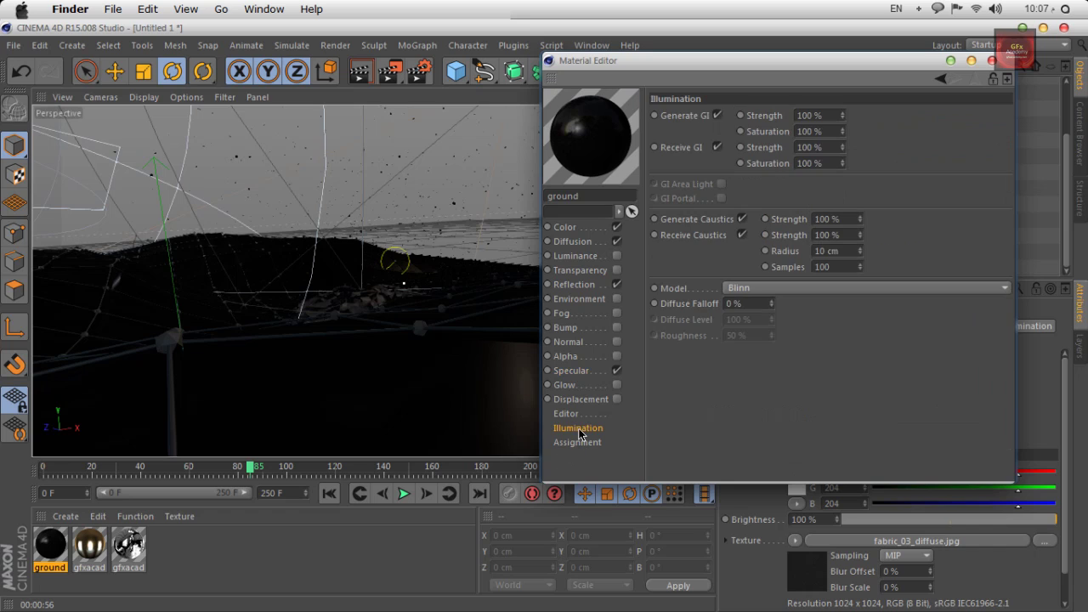
click(760, 288)
click(761, 337)
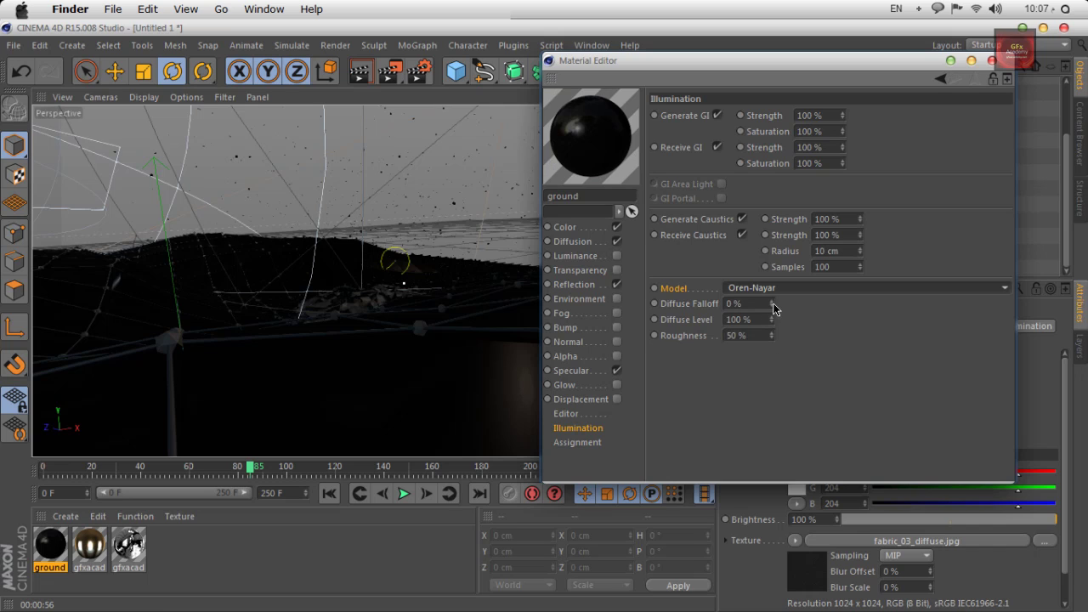
drag(772, 304, 798, 304)
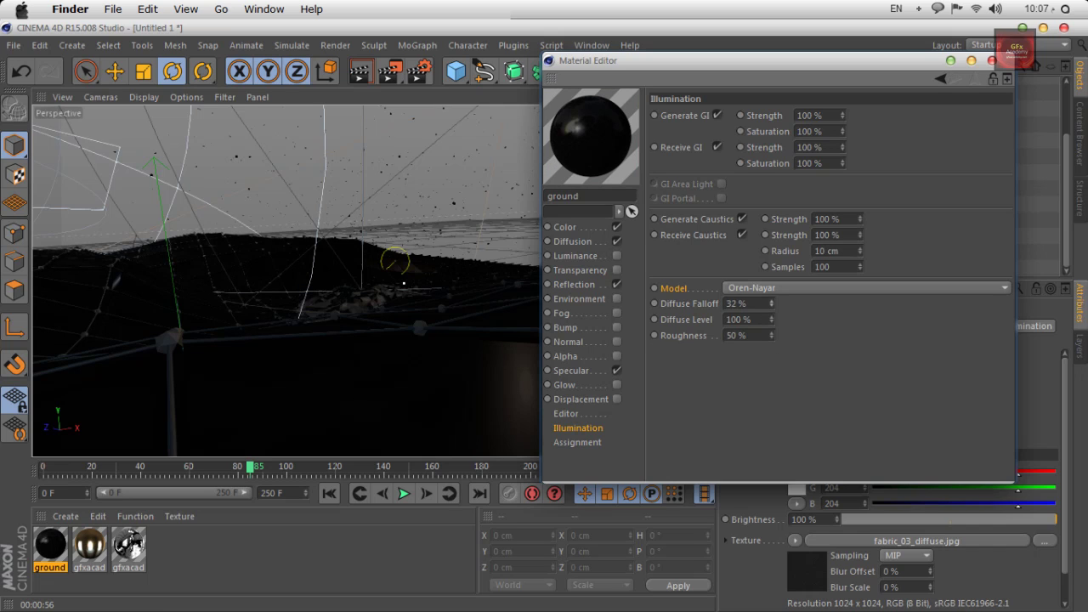
drag(773, 304, 783, 304)
click(992, 62)
Step: Switch off the Light, fill and key lights and move the timeline to frame 116
drag(252, 468, 411, 488)
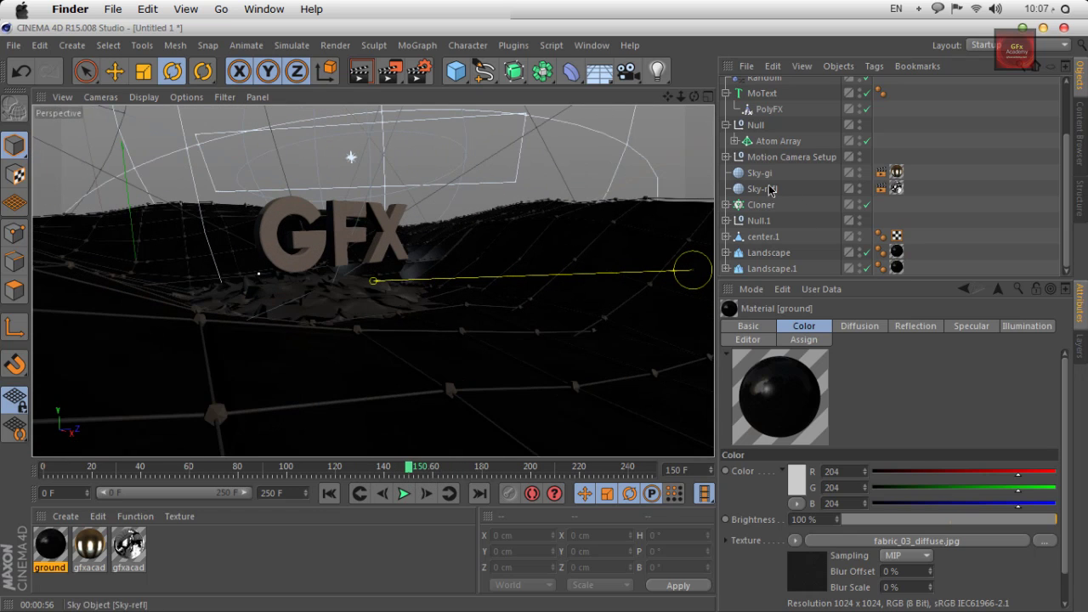
scroll(973, 156, up, 3)
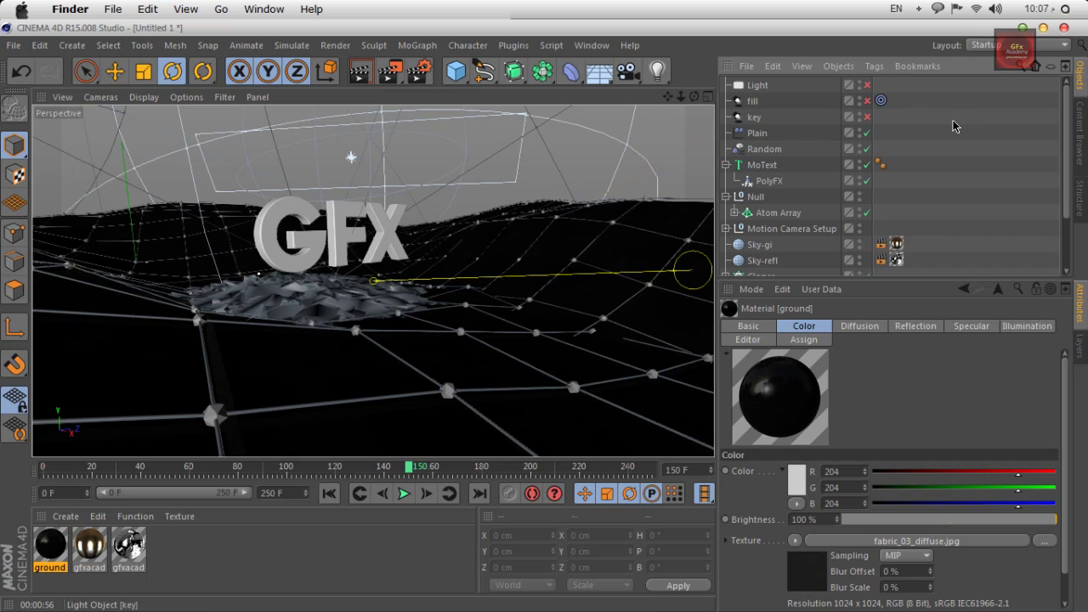
alt+drag(389, 335, 591, 262)
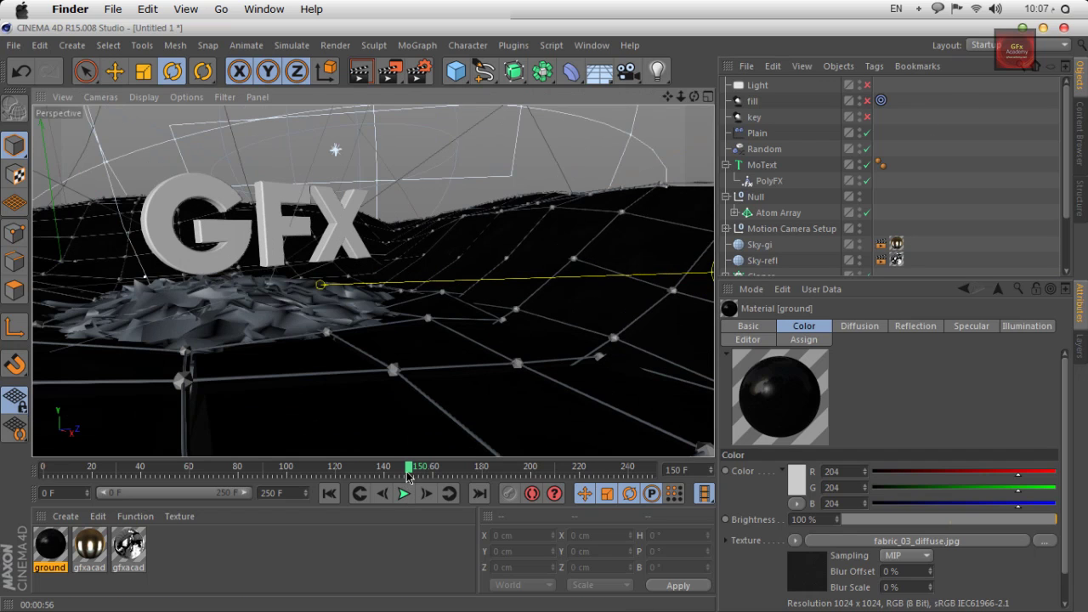
drag(412, 468, 329, 470)
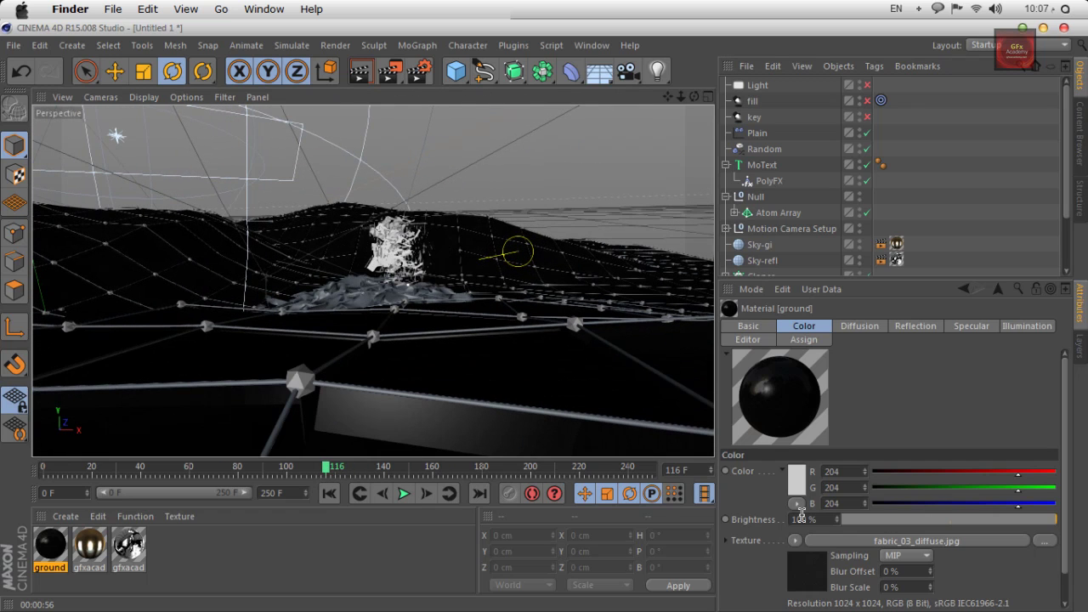
Step: Set the projection of the ground texture tags on Landscape and Landscape.1 to Cubic
scroll(933, 215, down, 4)
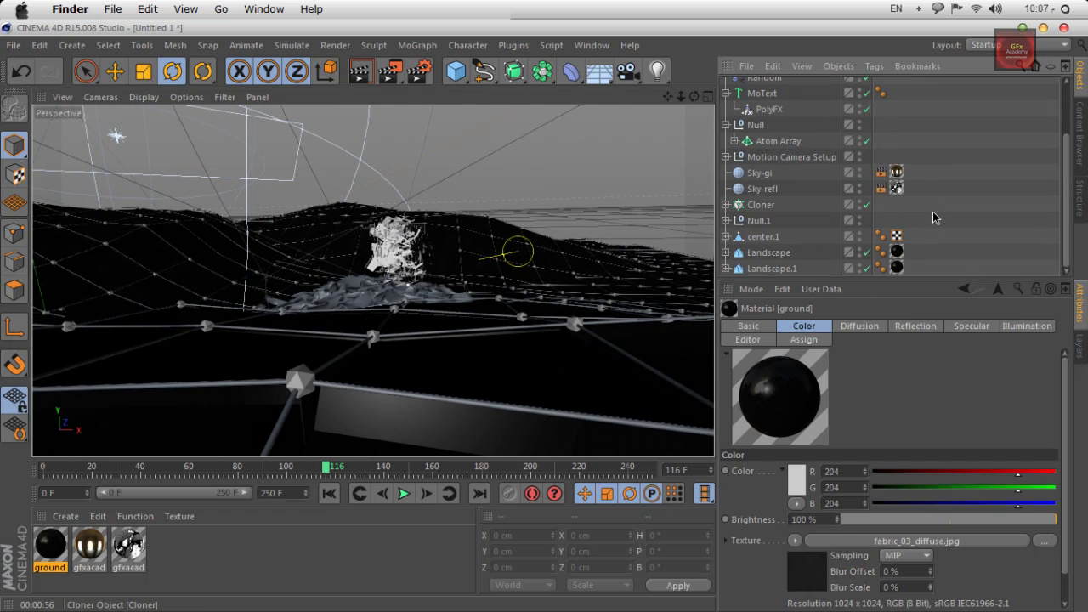
drag(889, 267, 895, 267)
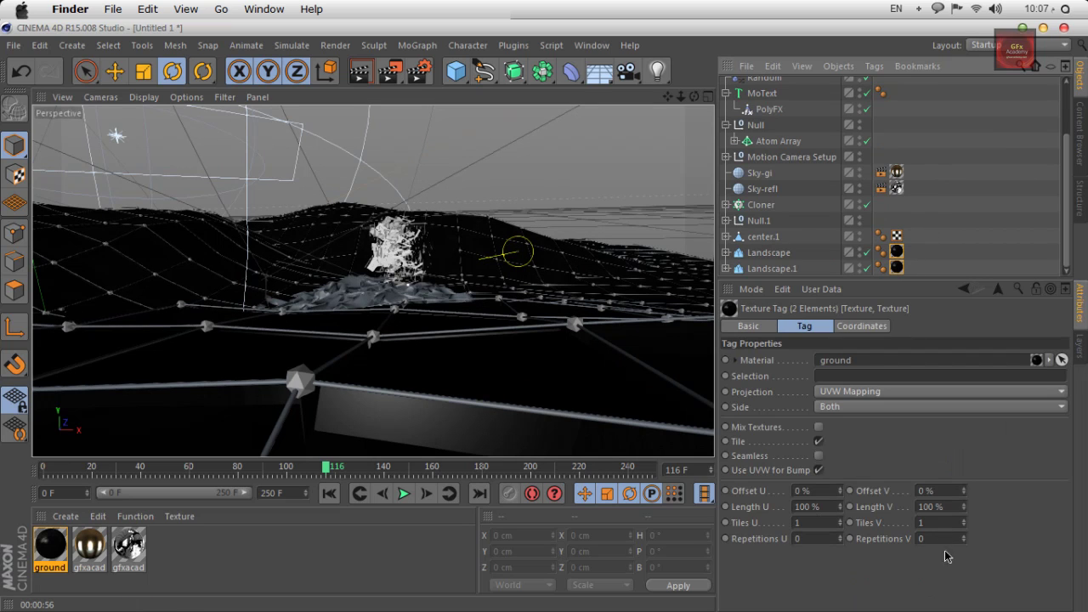
click(879, 391)
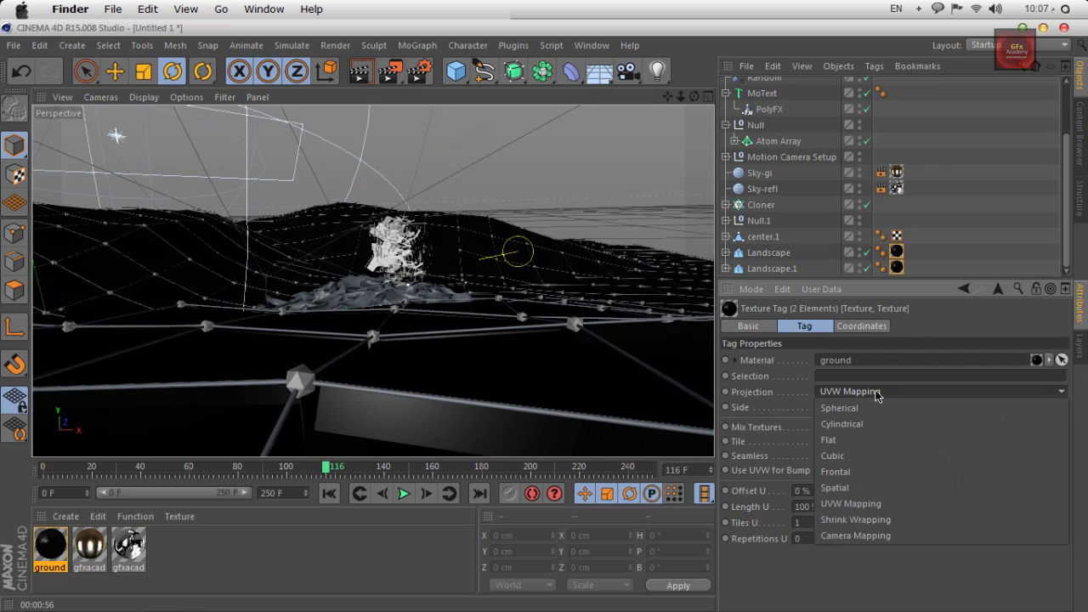
click(860, 458)
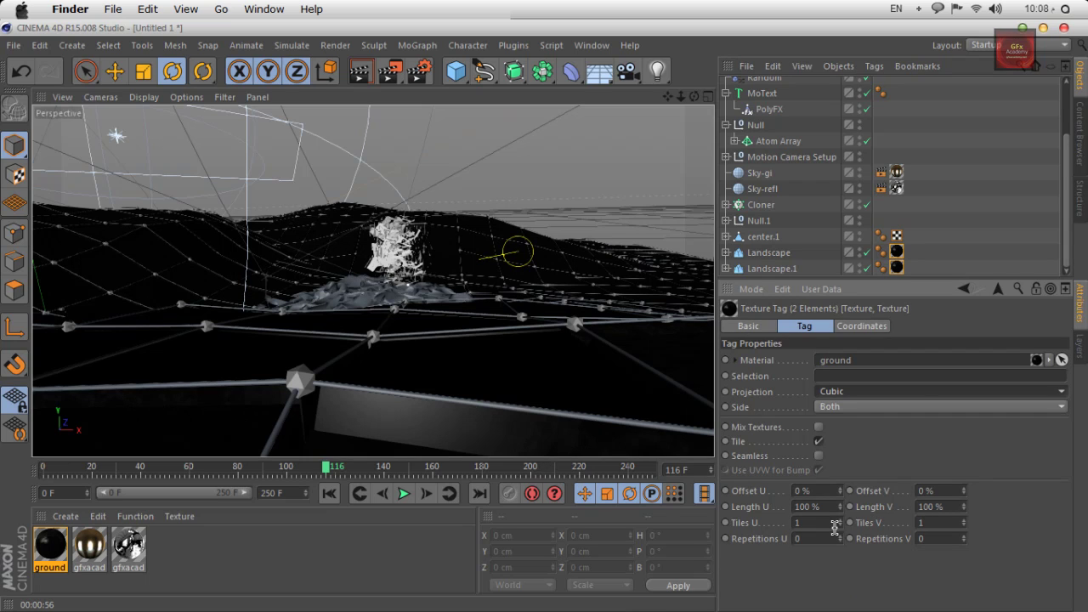
Step: Set Tiles U and Tiles V of both landscape texture tags to 2
click(834, 526)
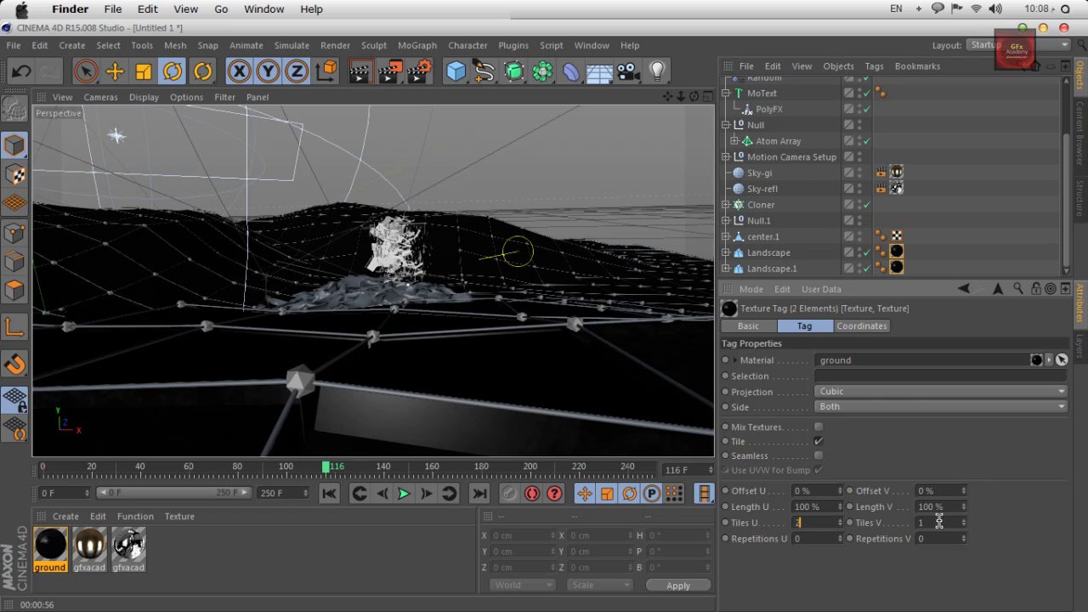
key(Tab)
text(2)
Step: Set Tiles U and V of both landscape texture tags to 5, enable Seamless and render the view
click(818, 523)
text(5)
key(Tab)
text(5)
key(Return)
click(819, 457)
click(359, 71)
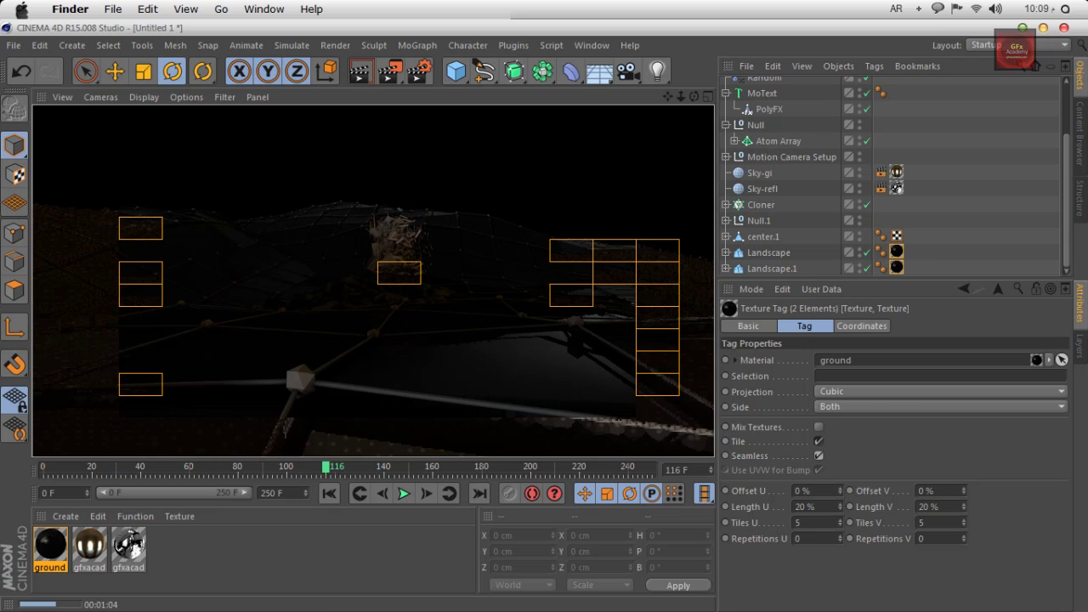
Step: Switch the Light, fill and key lights back on
scroll(1004, 128, up, 3)
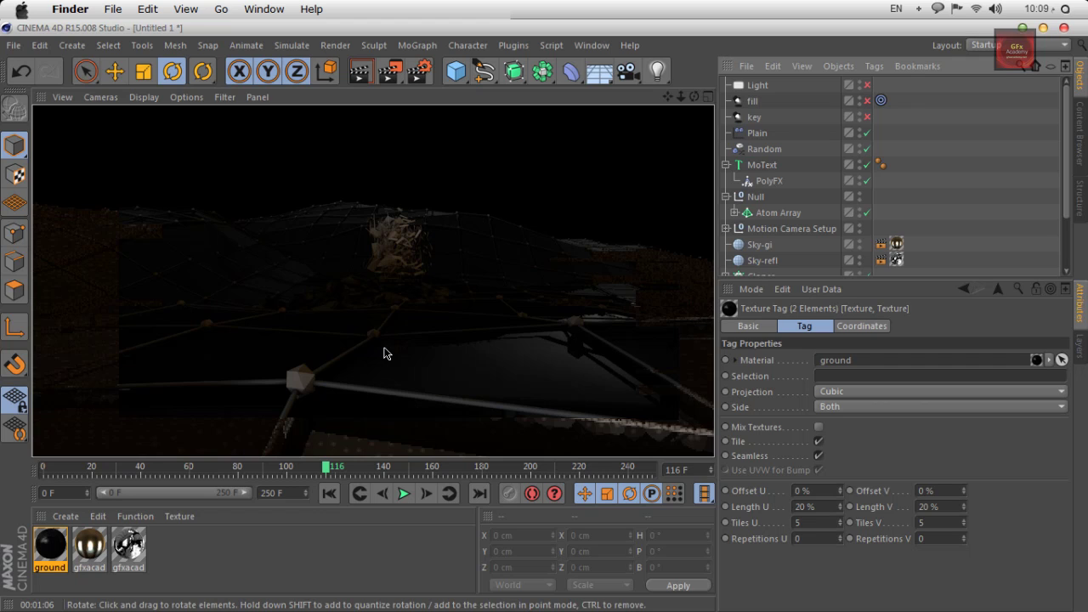
click(867, 100)
click(867, 85)
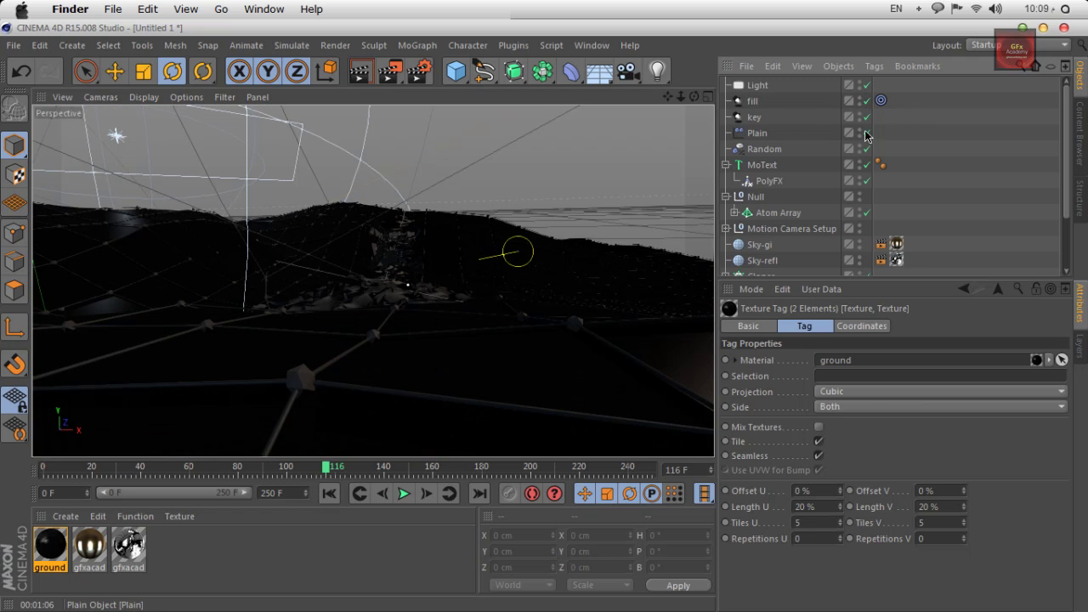
Step: Set the Light object's intensity to 50 %, resize its area in the viewport and render the view
click(765, 87)
drag(1044, 420, 988, 428)
mouse_move(969, 428)
mouse_down()
mouse_move(943, 423)
mouse_move(954, 423)
mouse_up()
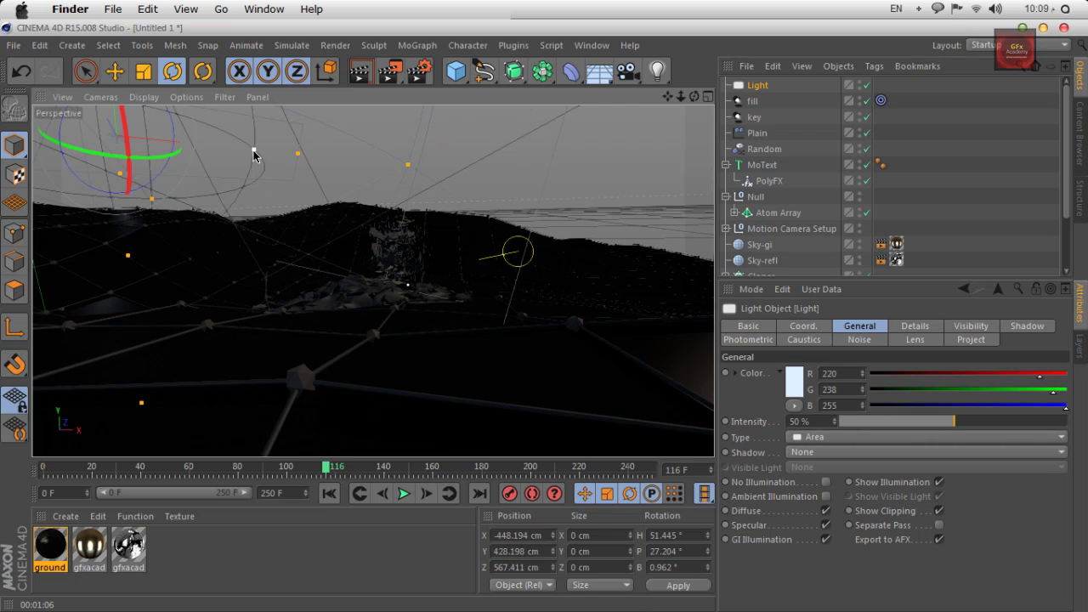
drag(256, 151, 297, 197)
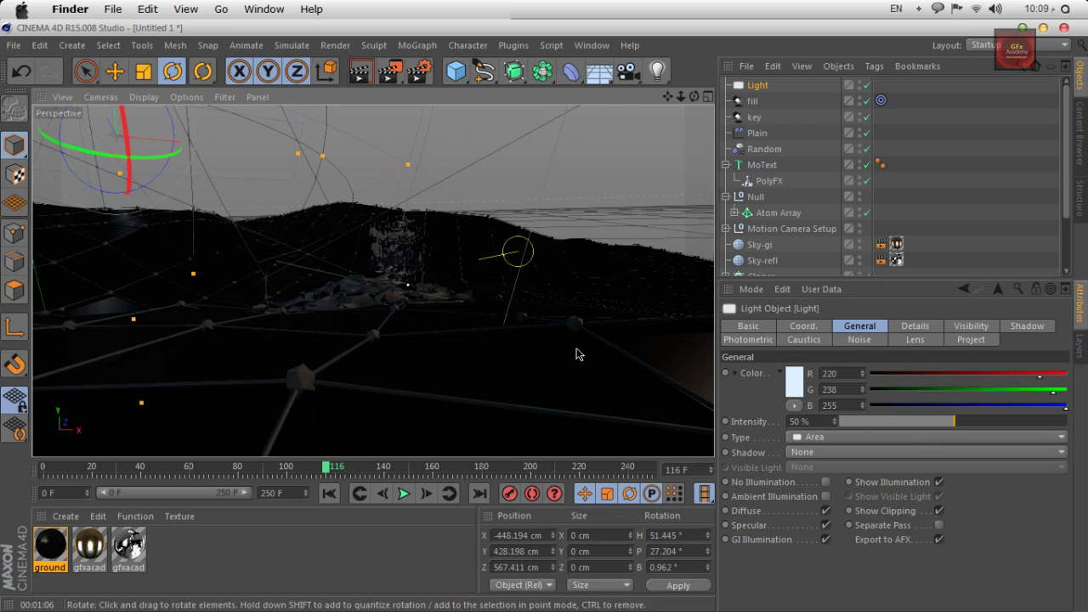
click(364, 74)
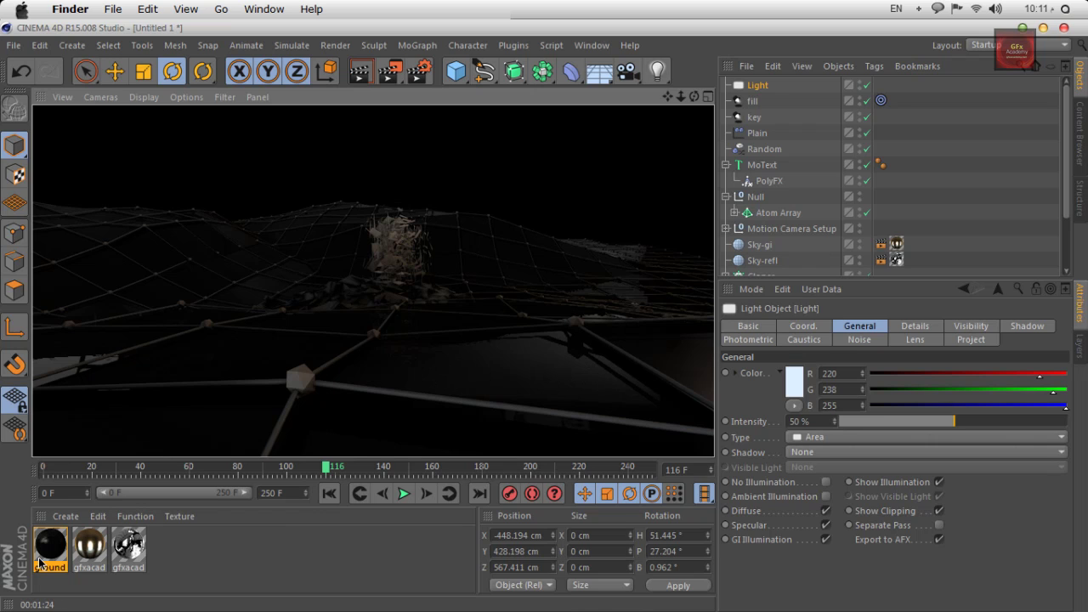
Step: Apply the ground material to the Atom Array
click(808, 214)
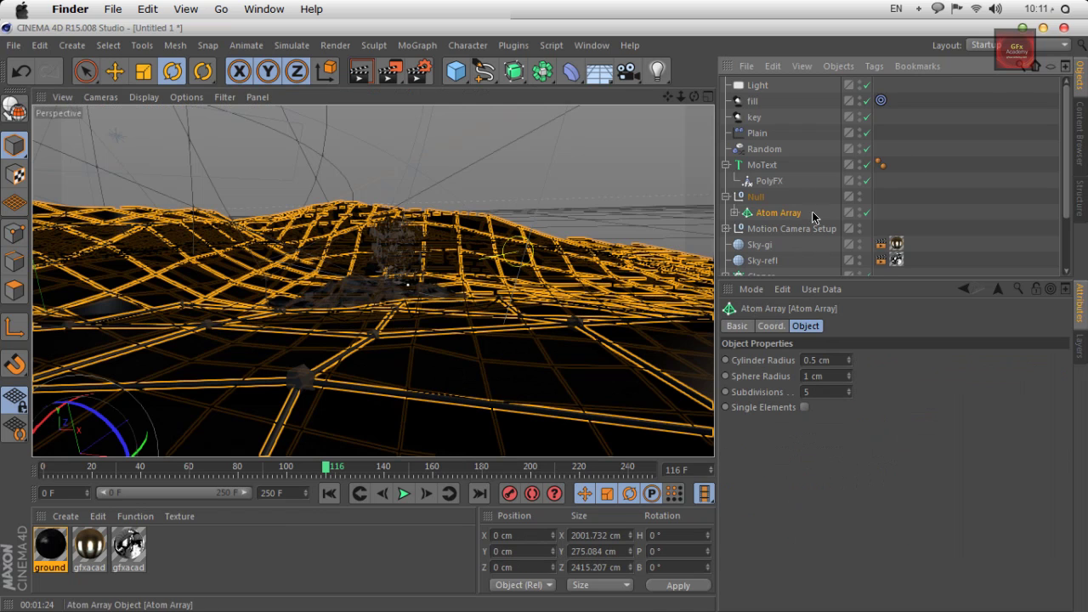
drag(59, 544, 771, 213)
click(982, 228)
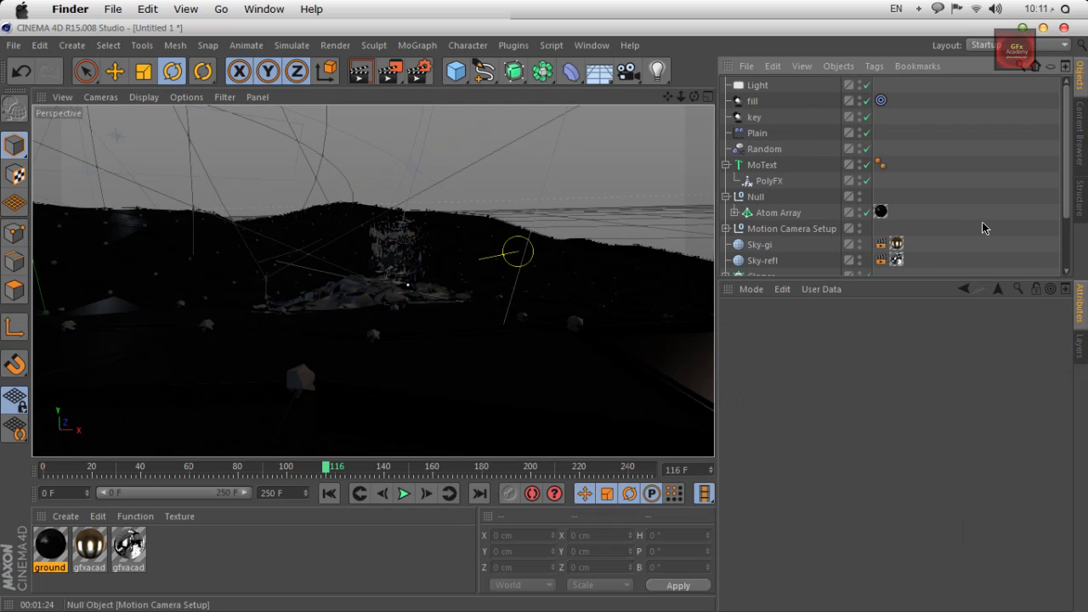
Step: Set the Atom Array's ground texture tag to Cubic projection with 3 tiles in U and V and Seamless enabled
click(881, 212)
click(904, 392)
click(864, 455)
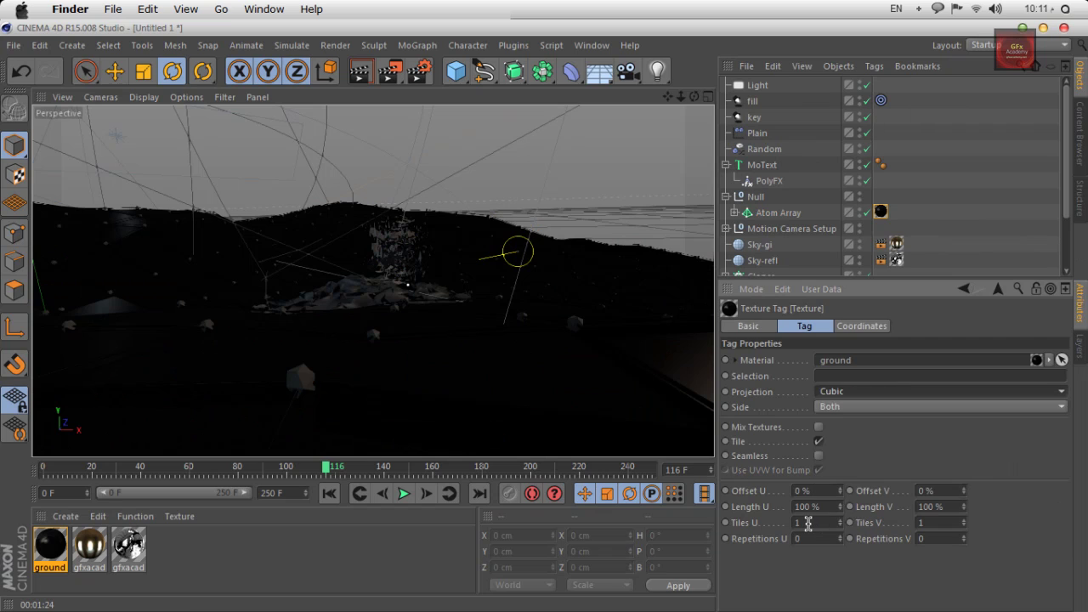
click(806, 522)
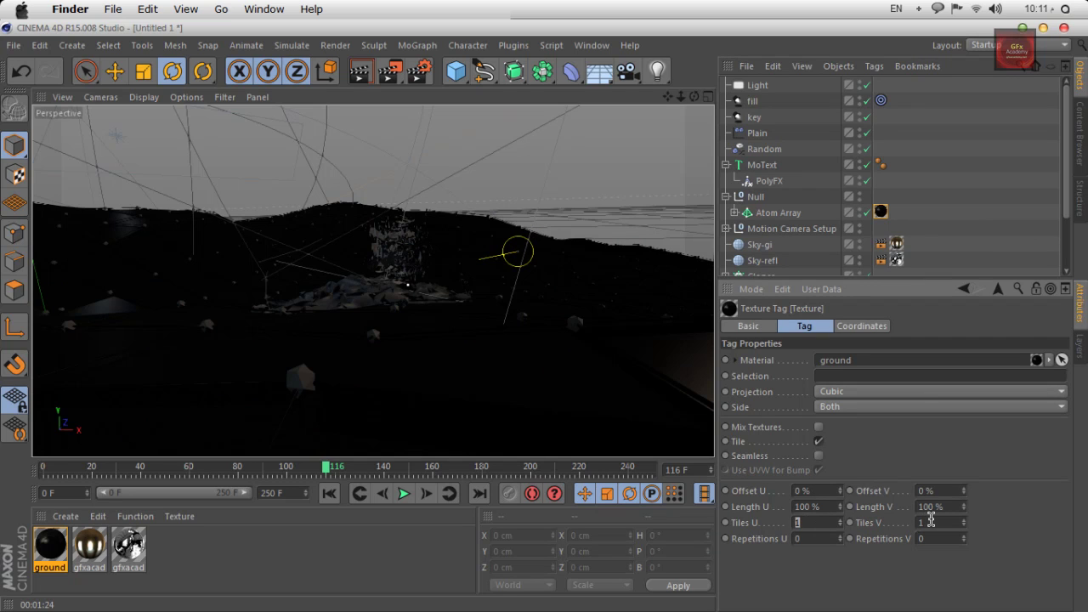
text(3)
key(Tab)
text(3)
key(Return)
click(952, 228)
Step: Expand the Atom Array and review the settings of its ground texture tag
click(735, 213)
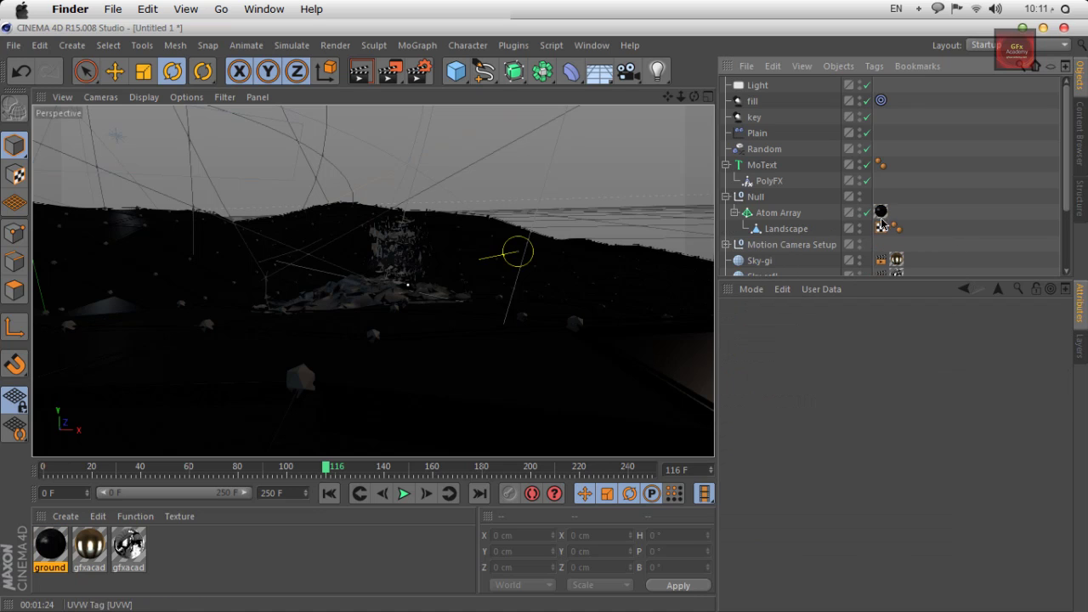
drag(881, 212, 934, 219)
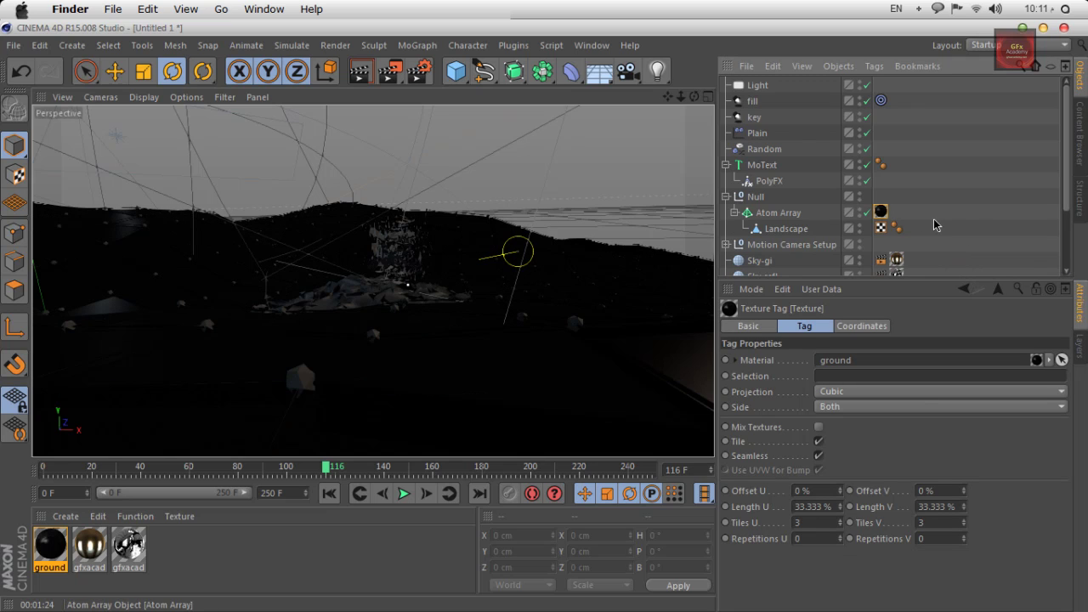
click(78, 579)
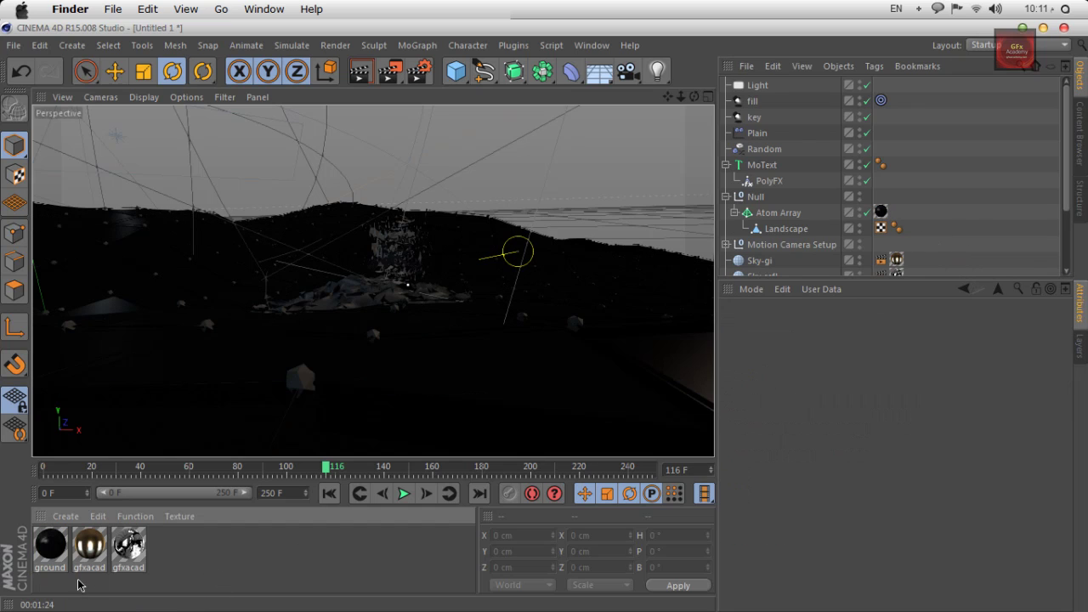
Step: Create a new material, name it "lights" and open it for detailed editing
double_click(175, 564)
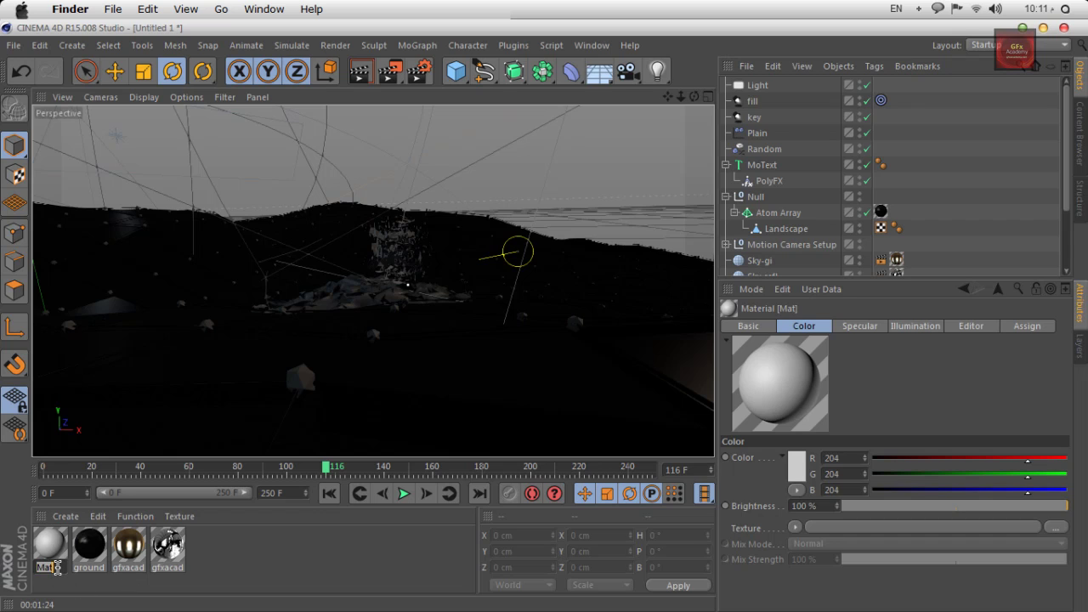
text(lights)
key(Return)
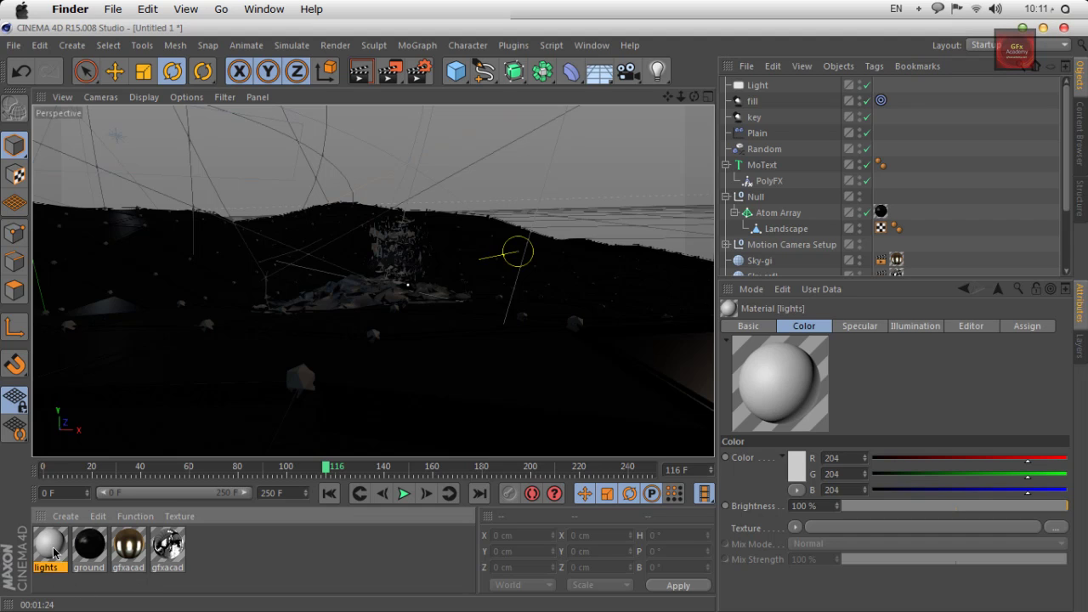
double_click(52, 553)
drag(438, 39, 759, 52)
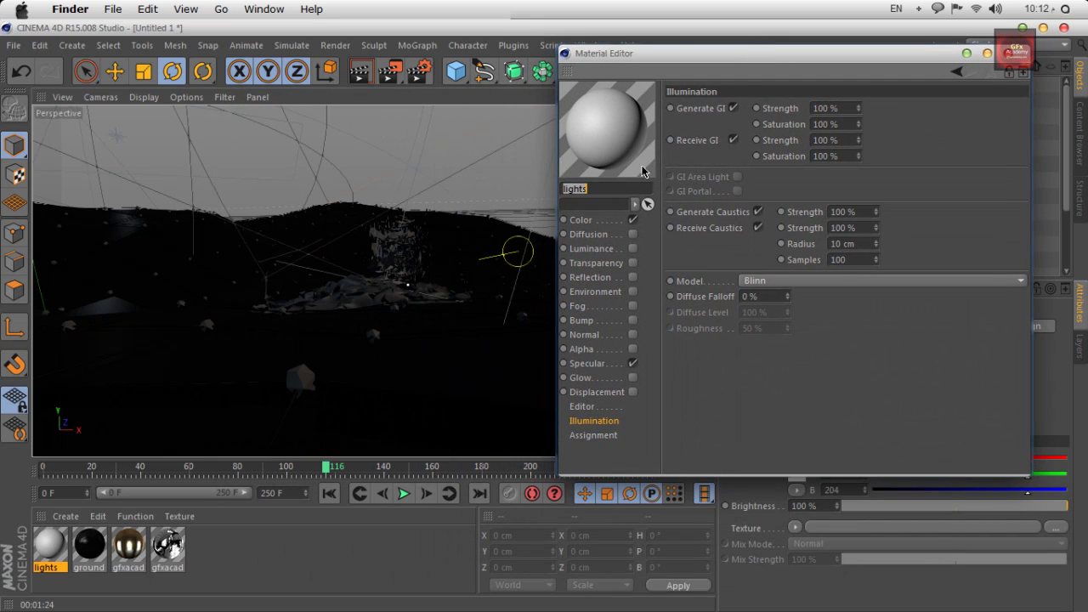
Step: Load a Fresnel shader as the lights material's color texture and change its gradient's black knot to dark blue with a 209° hue
click(604, 221)
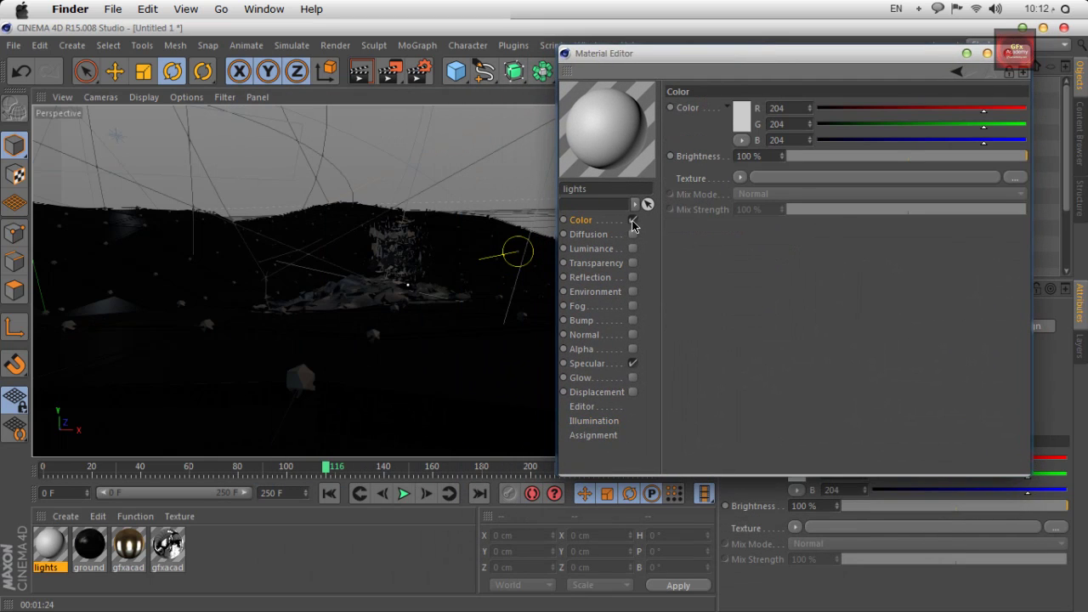
click(740, 178)
click(765, 355)
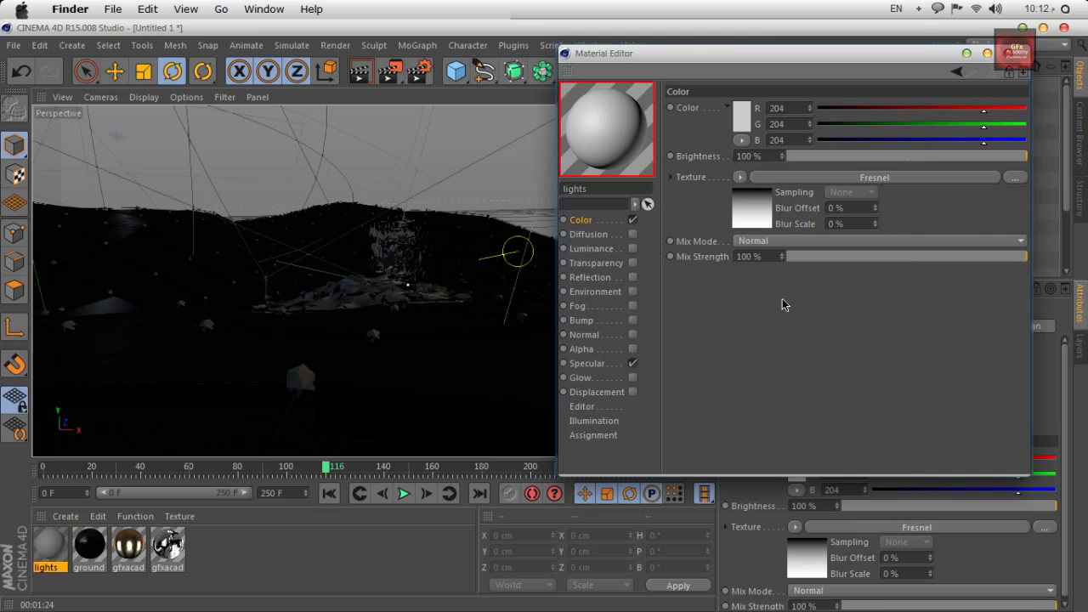
double_click(1024, 259)
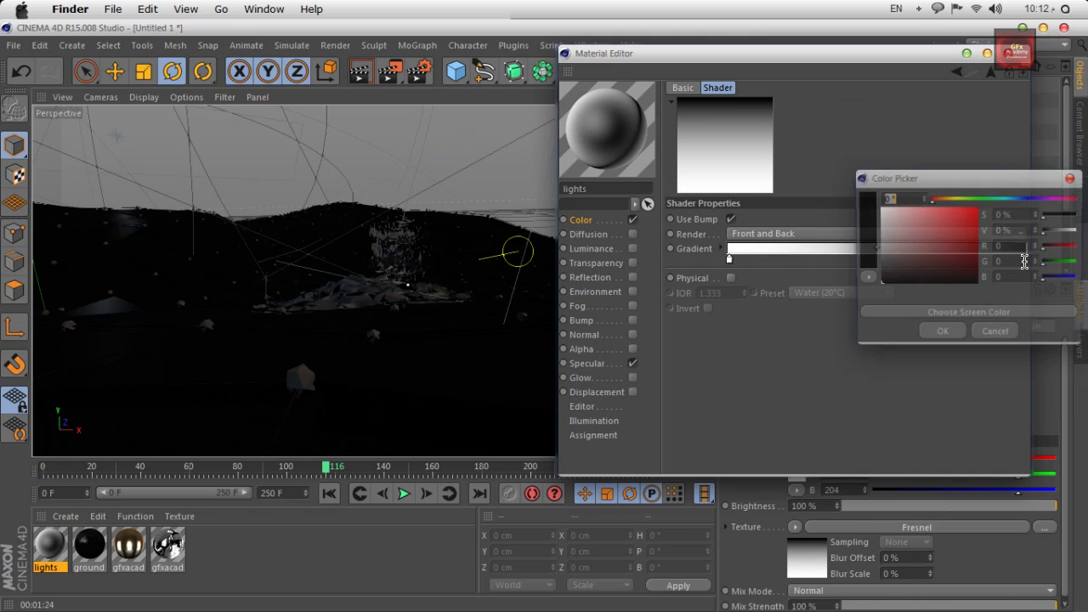
drag(1024, 205, 1020, 204)
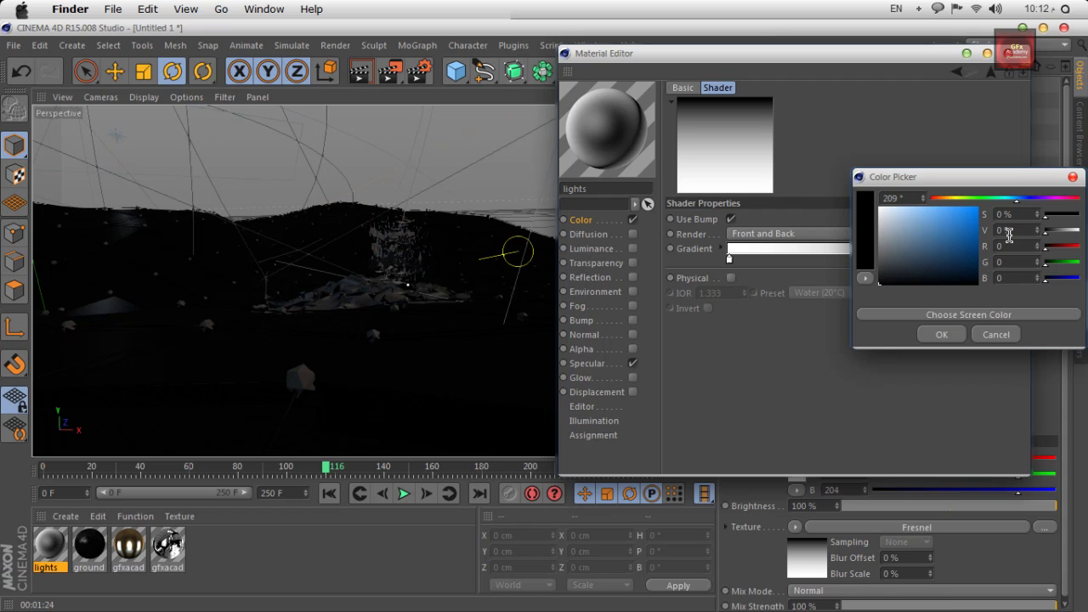
drag(984, 249, 985, 251)
click(942, 334)
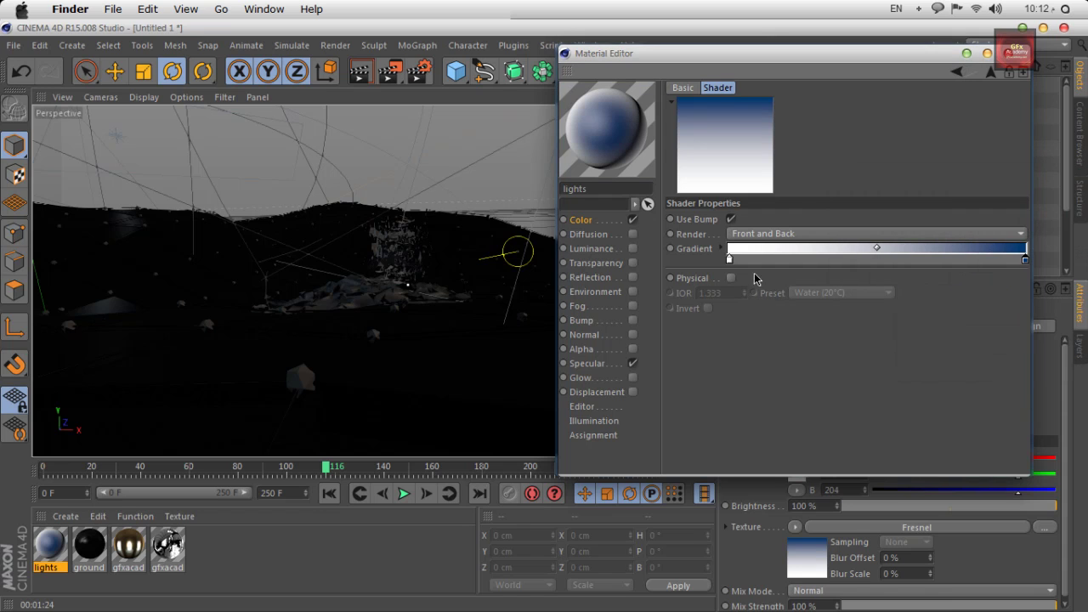
Step: Change the white knot of the Fresnel gradient to a bright blue with a 211° hue
double_click(729, 259)
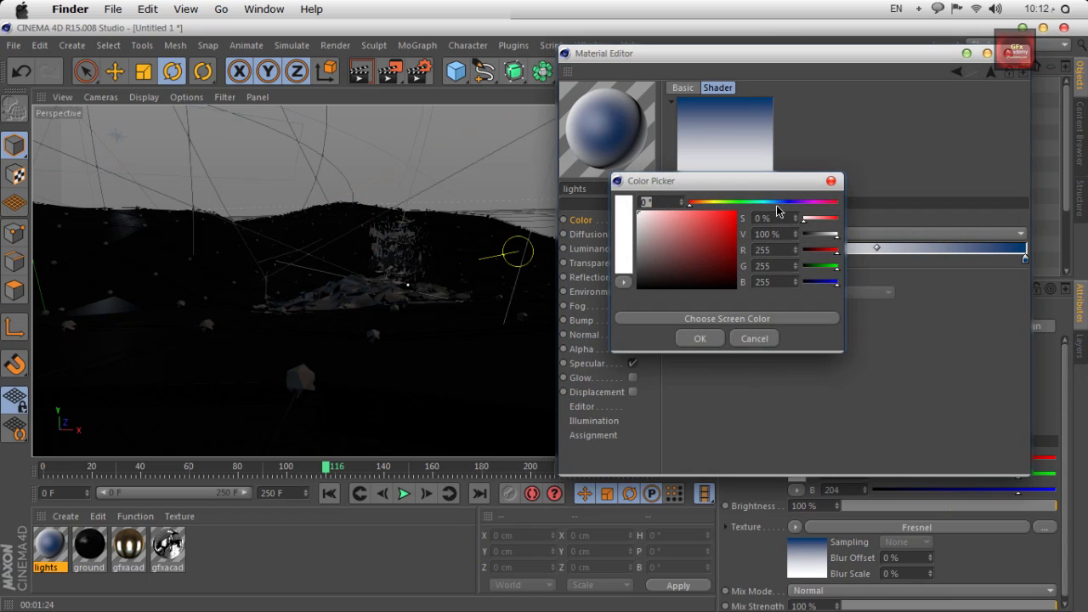
drag(777, 210, 776, 209)
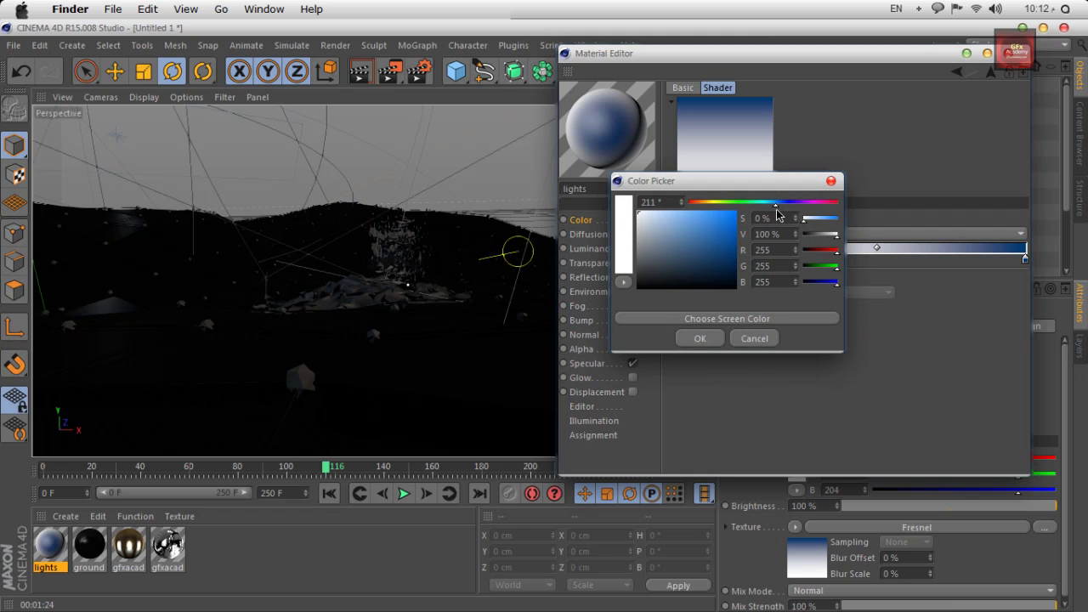
drag(693, 216, 709, 212)
click(702, 340)
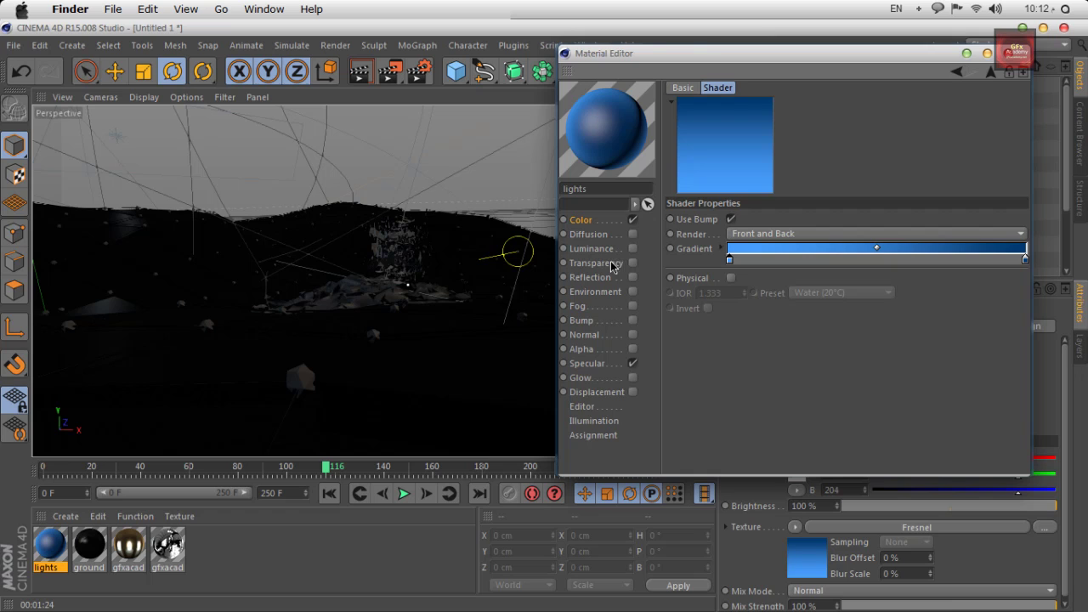
Step: Enable the Fresnel shader's Physical option and set the Color channel's base color to RGB 81, 194, 255
click(730, 278)
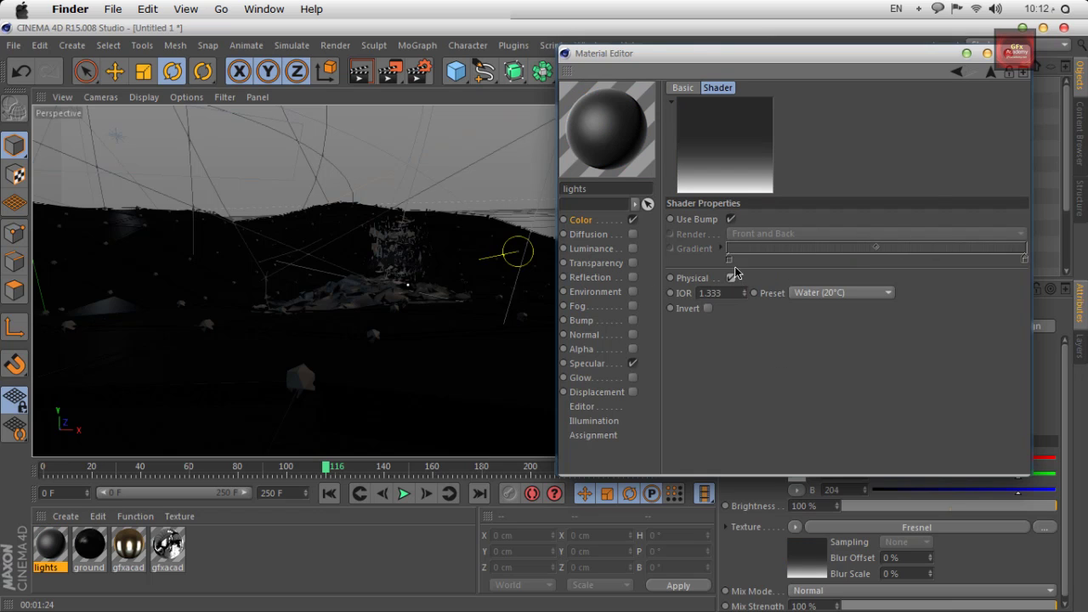
click(581, 220)
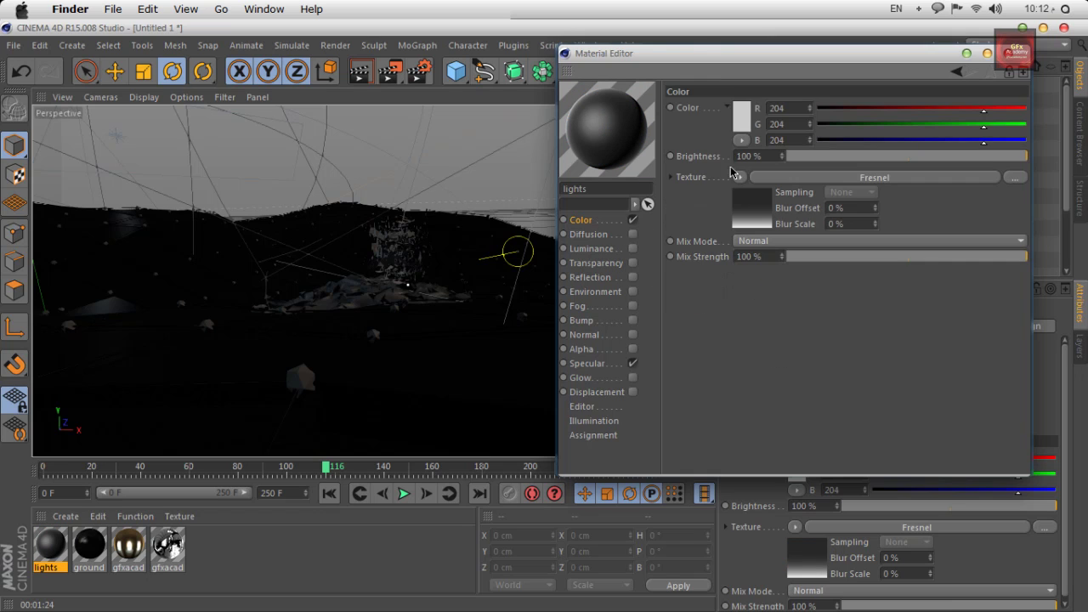
click(740, 124)
click(783, 54)
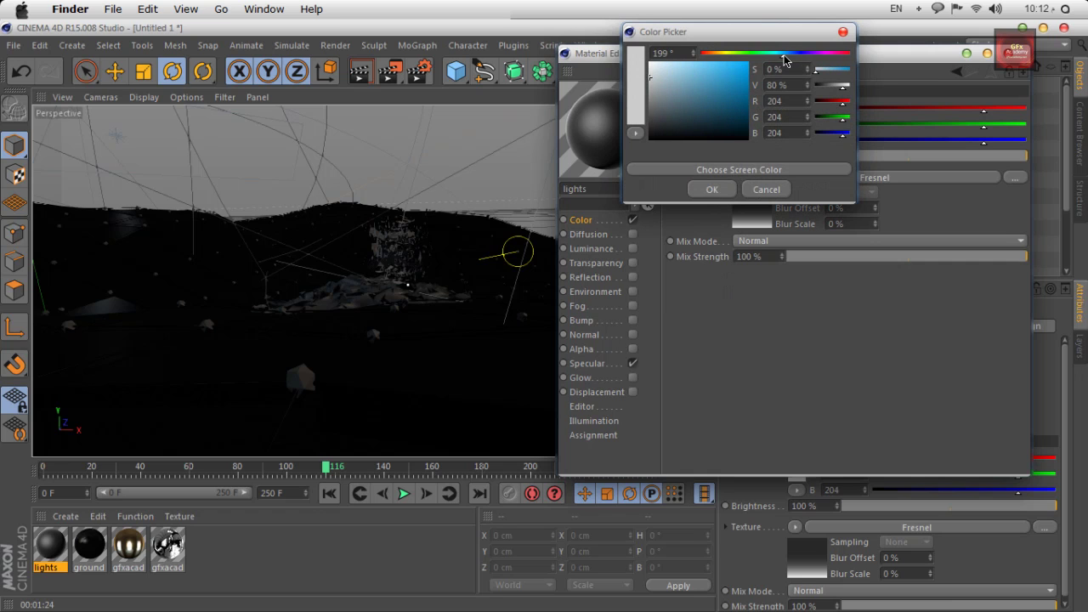
drag(713, 77, 716, 61)
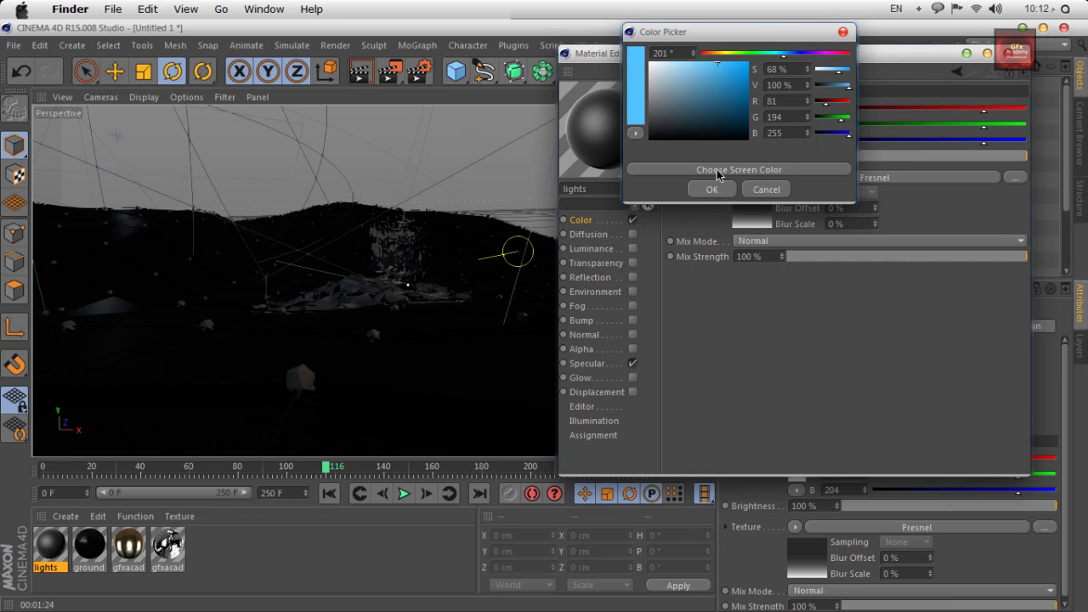
click(713, 190)
Step: Set the Color channel's mix mode to Multiply and turn off the Fresnel shader's Physical option
click(769, 241)
click(773, 304)
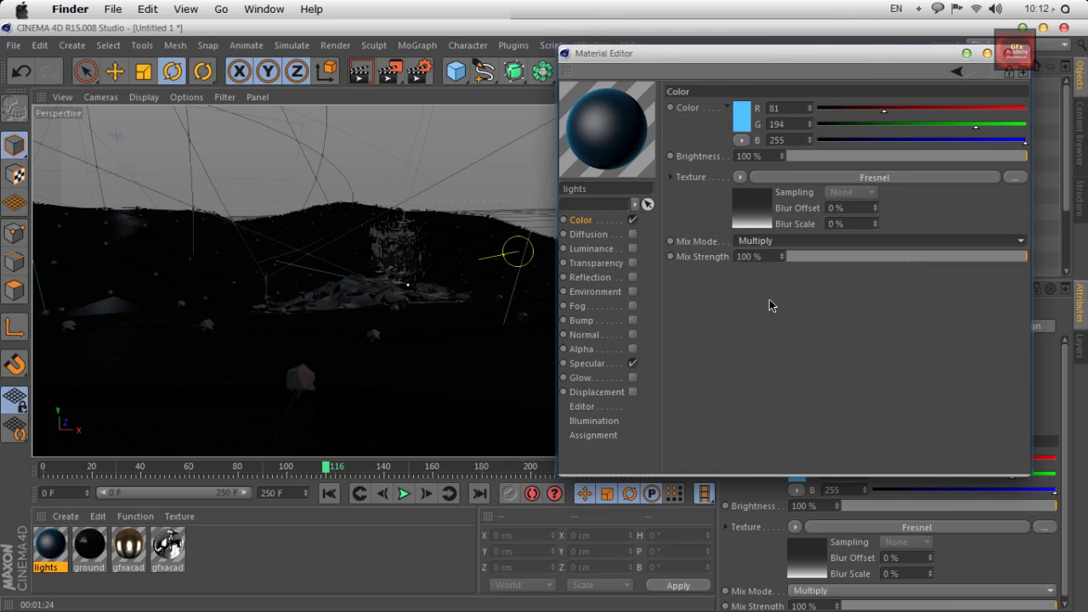
click(759, 177)
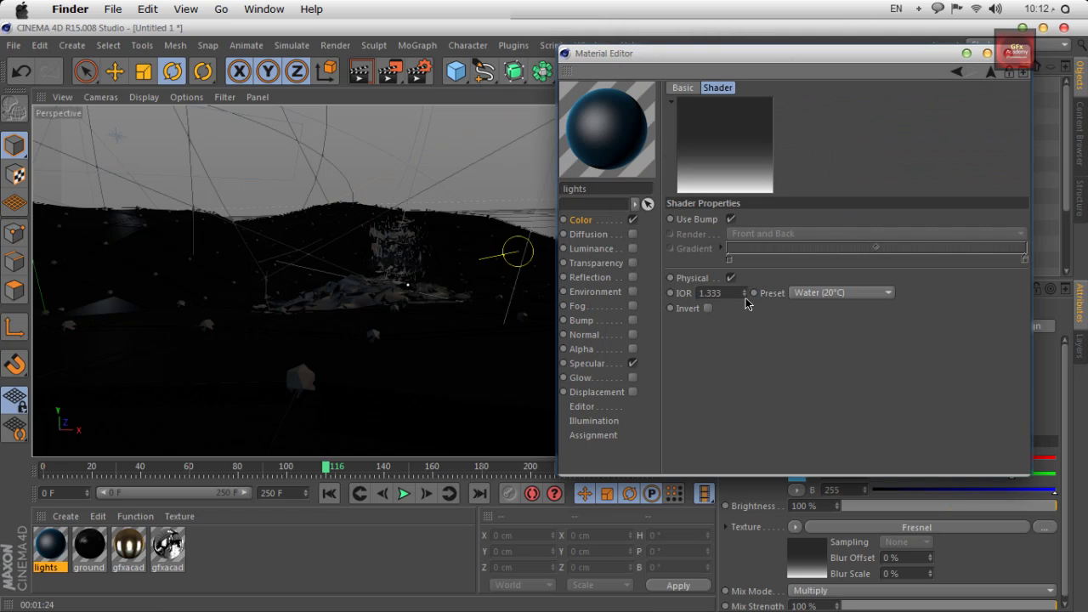
click(730, 278)
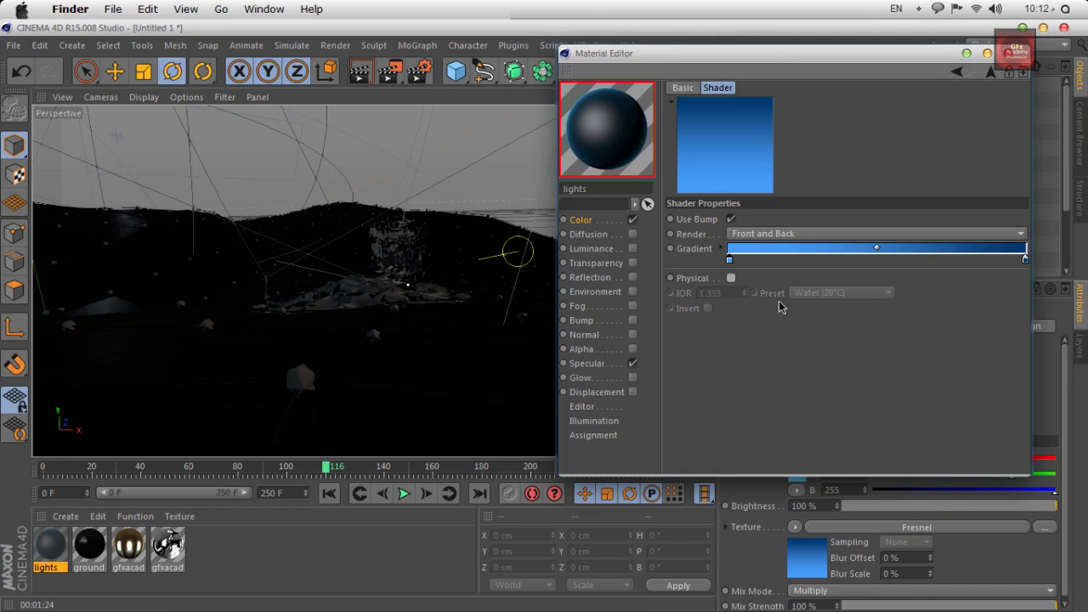
Step: Return the Color channel's texture mix mode to Normal
click(582, 223)
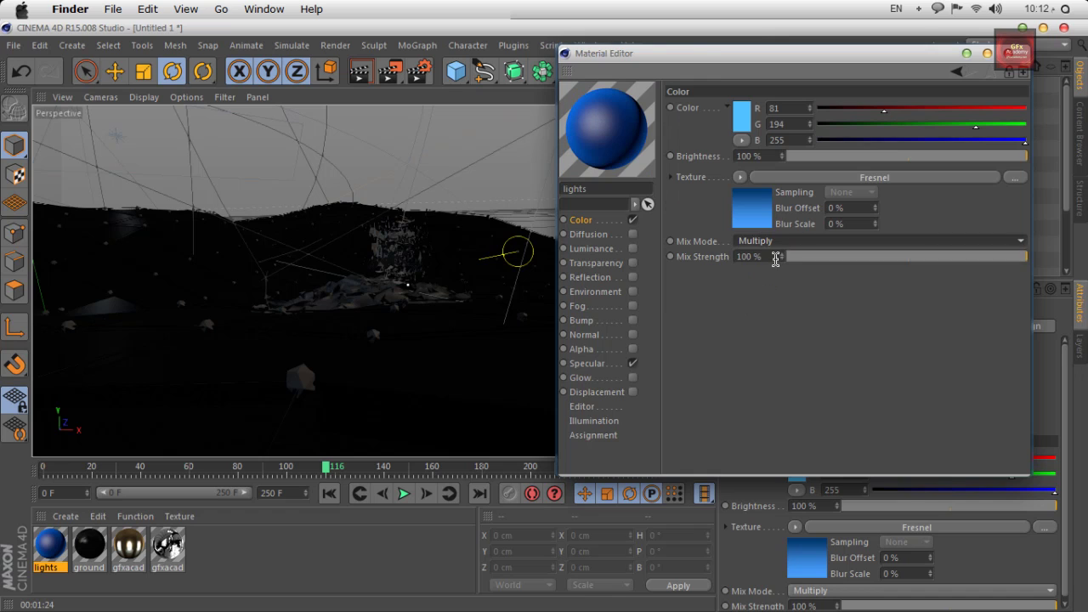
click(769, 240)
click(761, 257)
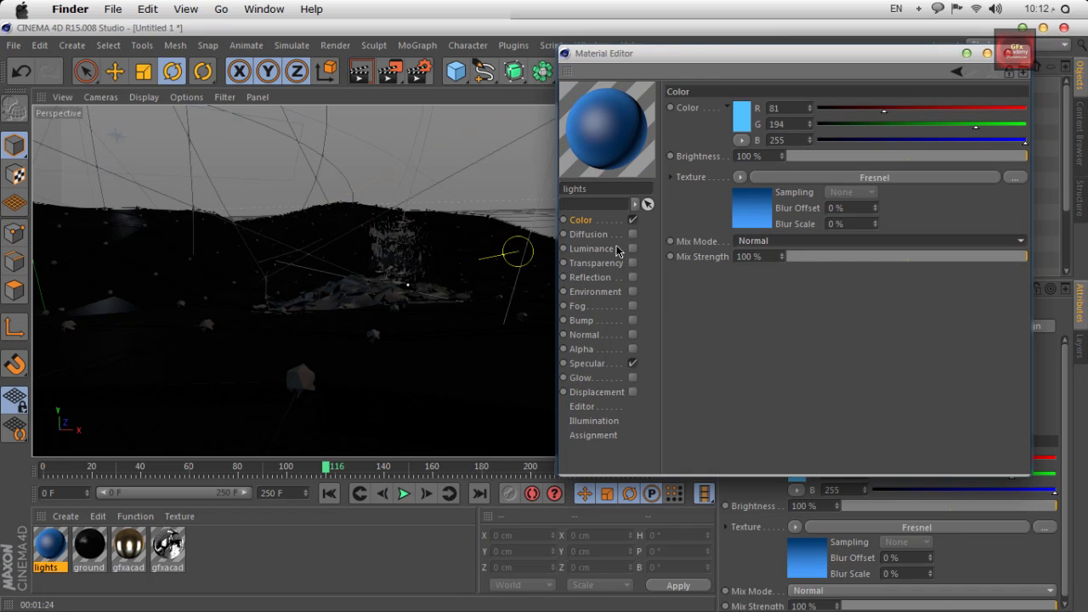
Step: Brighten the dark blue knot of the color Fresnel gradient to RGB 0, 92, 179
click(733, 212)
double_click(1025, 259)
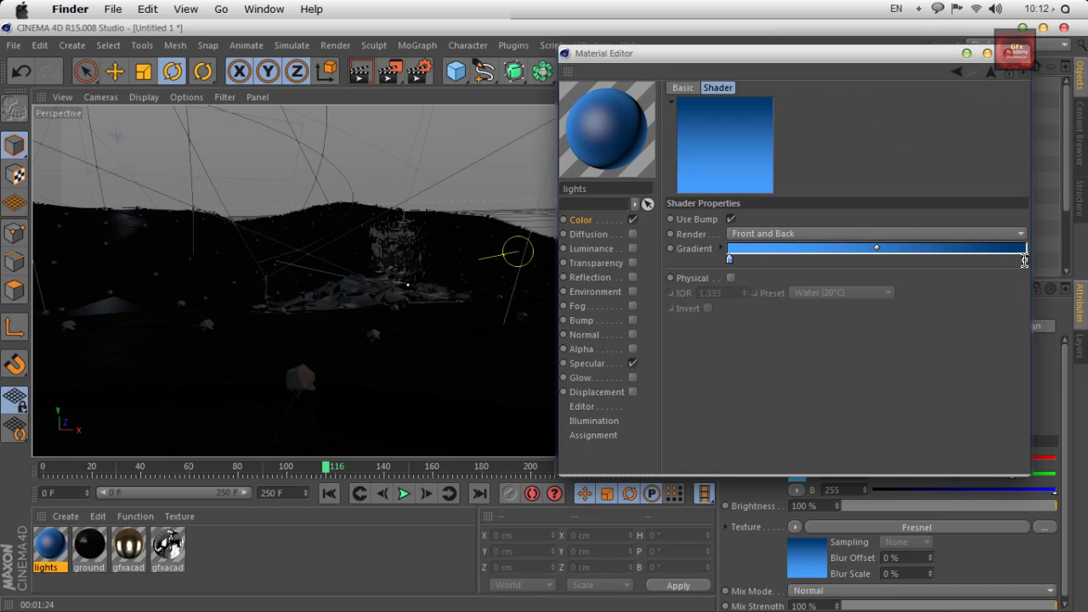
drag(977, 241, 977, 232)
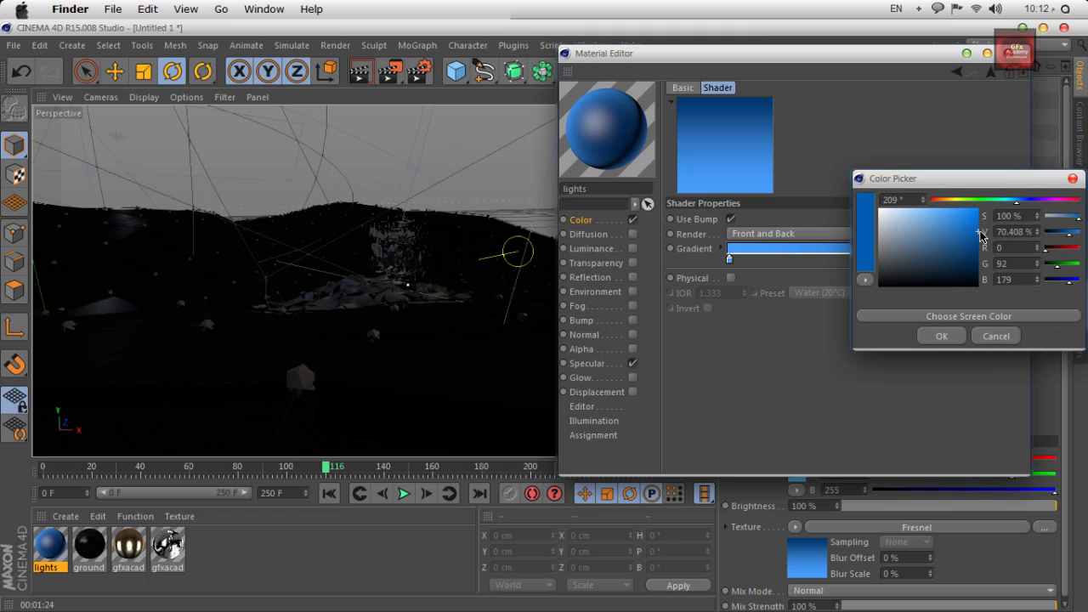
click(950, 337)
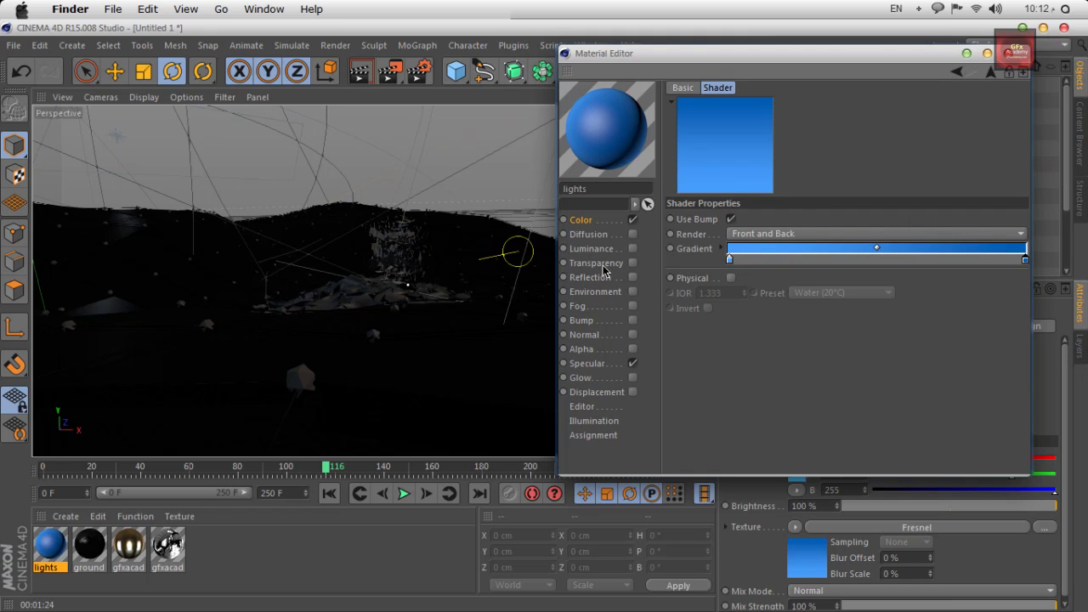
Step: Enable Luminance on the lights material and copy the Color channel's Fresnel texture into it
click(593, 221)
right_click(689, 176)
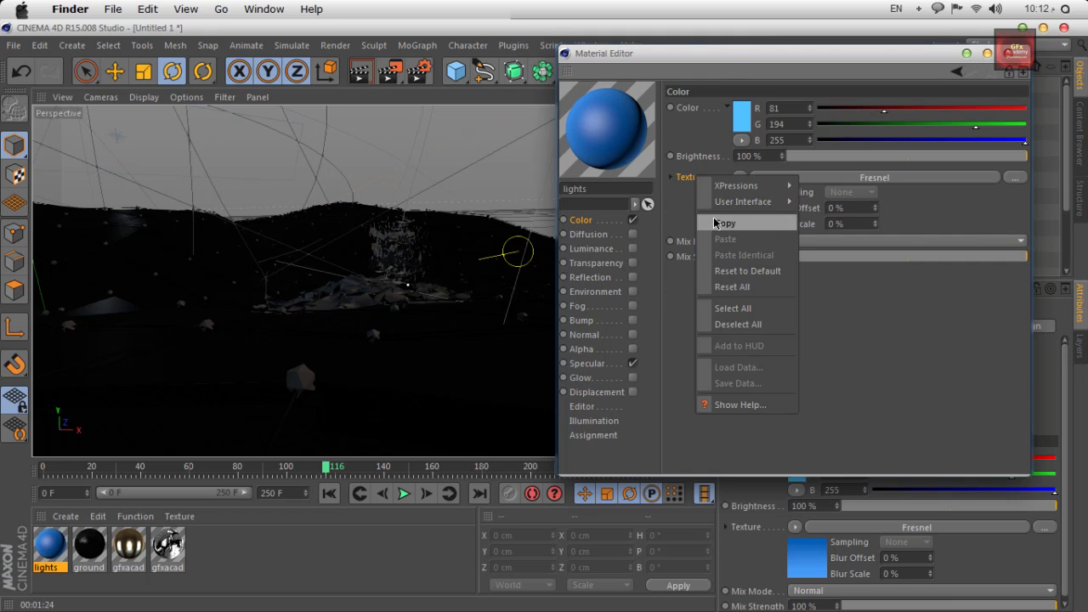
key(Escape)
click(592, 248)
click(633, 248)
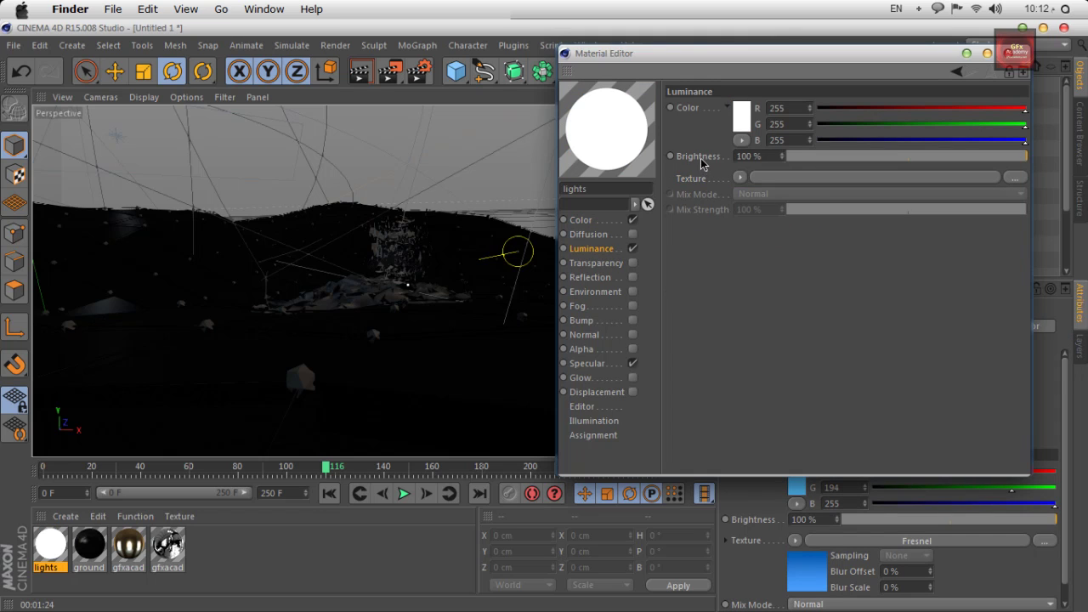
right_click(699, 179)
click(760, 246)
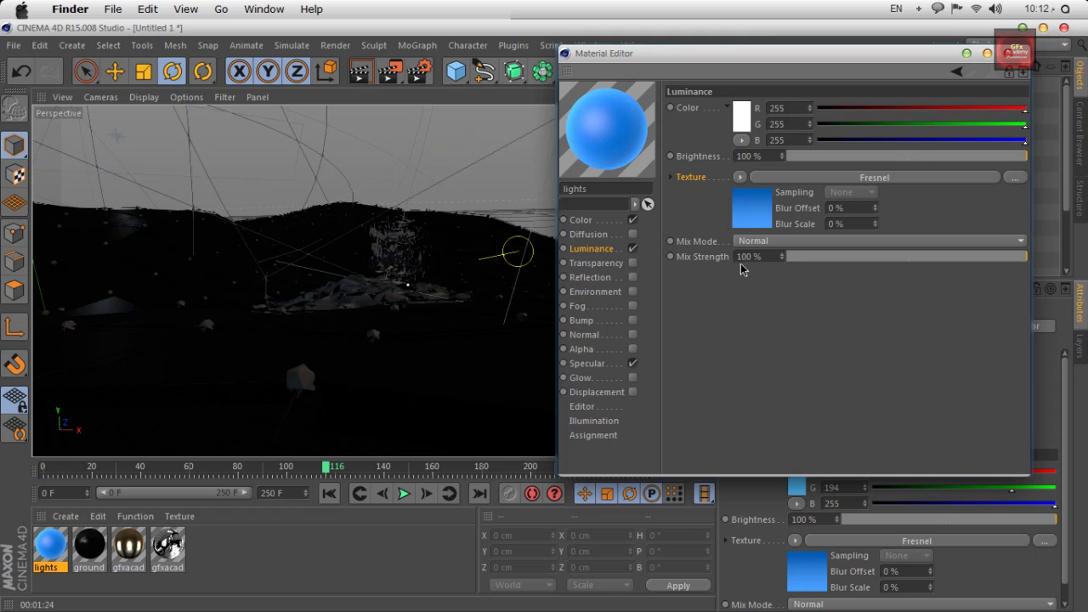
Step: Set the Luminance color to dark blue RGB 0, 36, 104 and its texture mix mode to Add
click(743, 108)
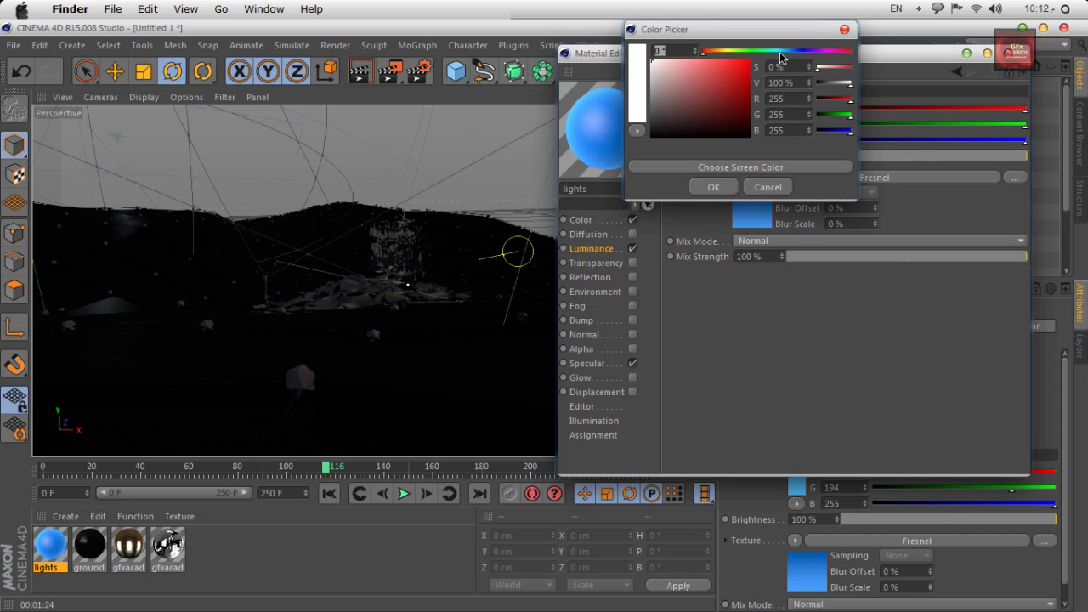
click(745, 107)
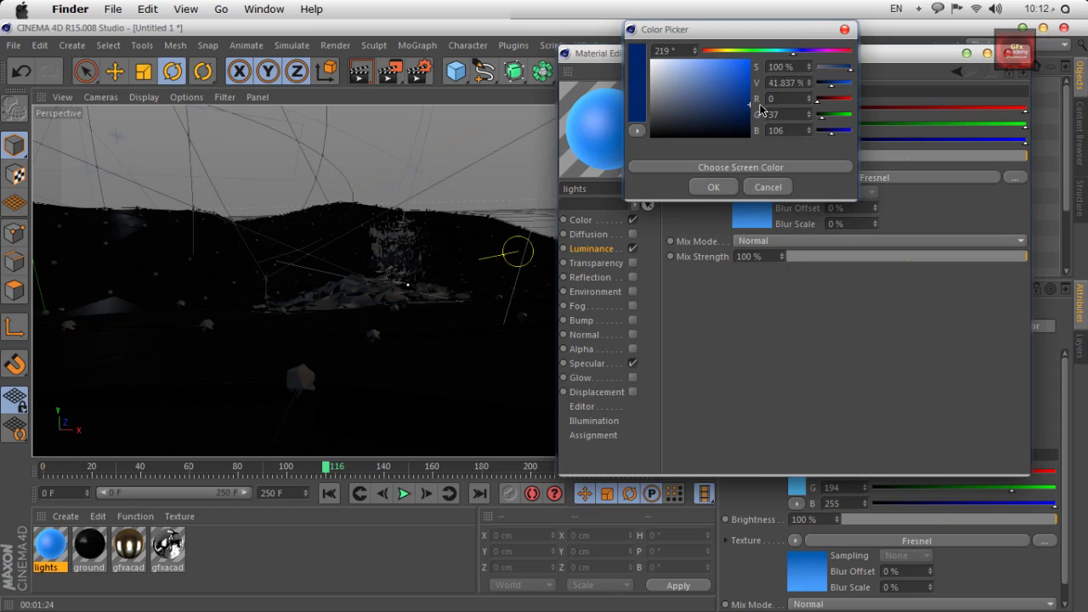
click(729, 187)
click(763, 242)
click(753, 270)
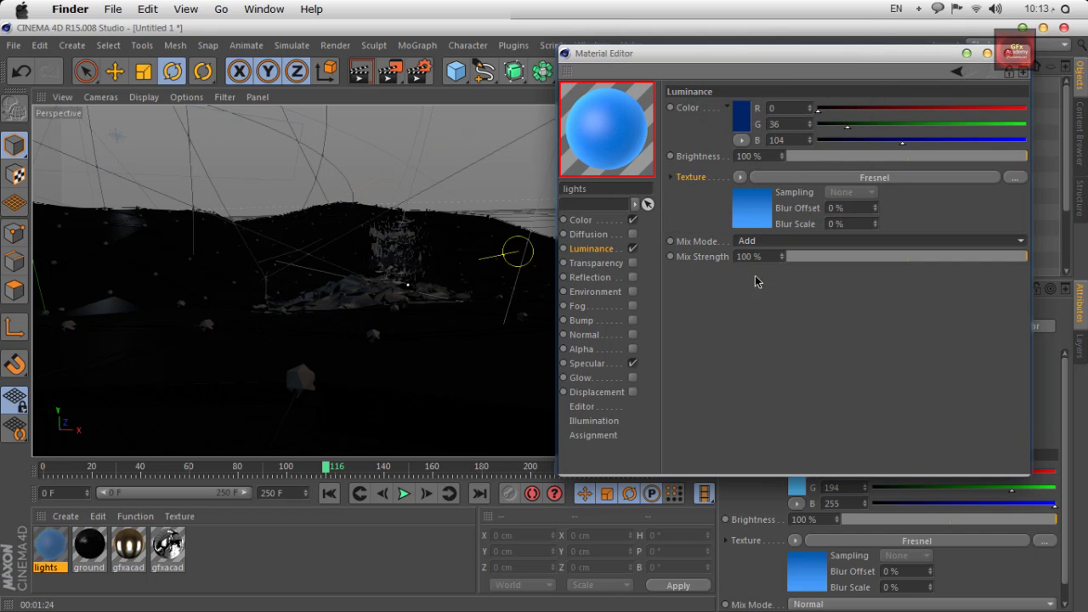
Step: Set the Luminance brightness to 200 % and raise it further to 300 %
click(757, 154)
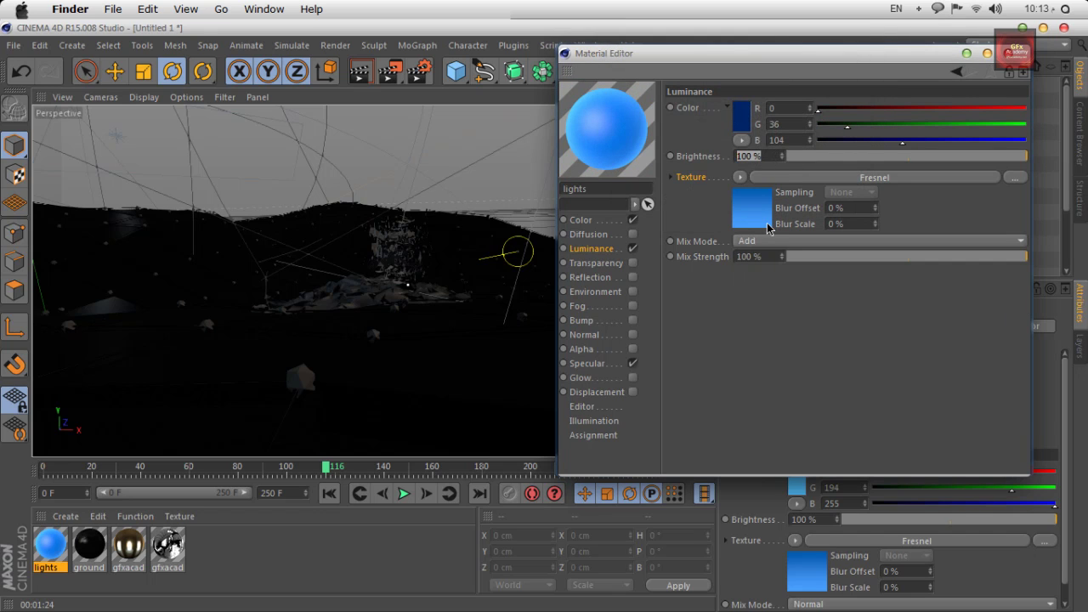
text(200)
key(Return)
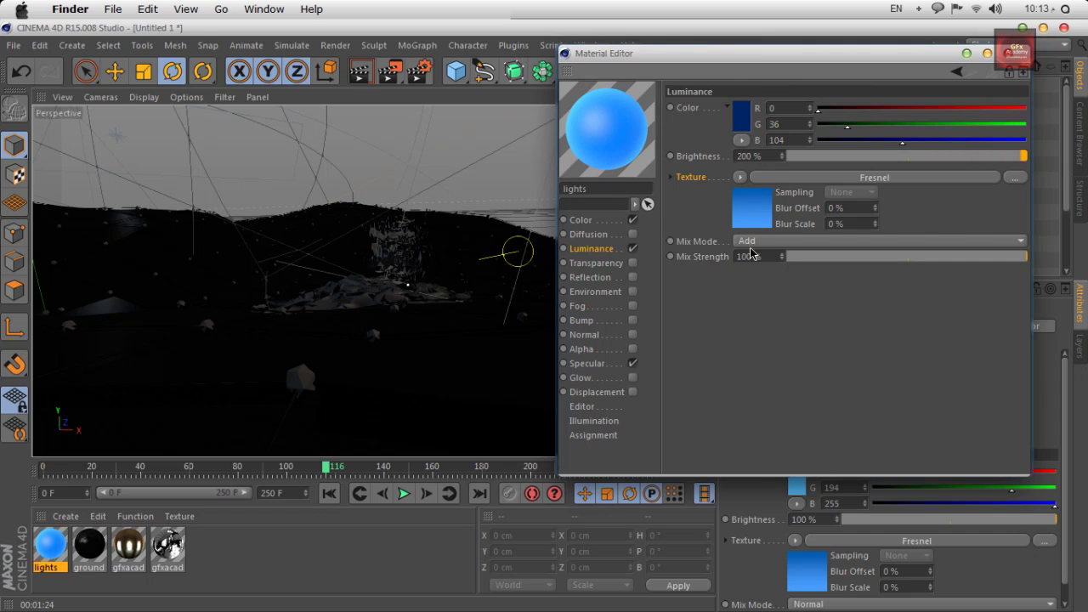
click(753, 156)
text(300)
key(Return)
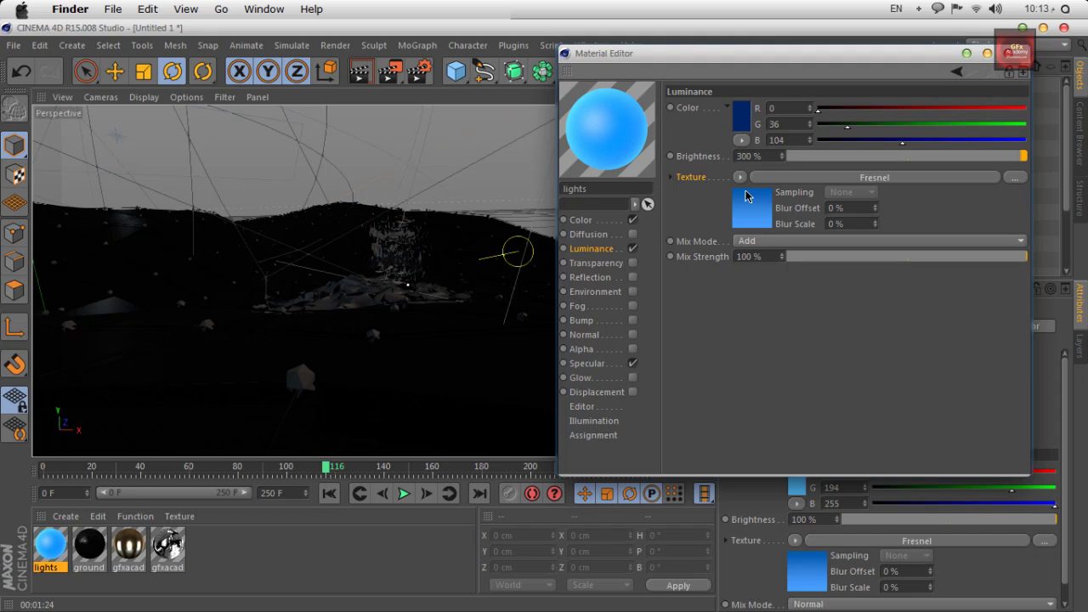
Step: Darken the Luminance color to RGB 0, 27, 78 and close the material's editor
click(742, 115)
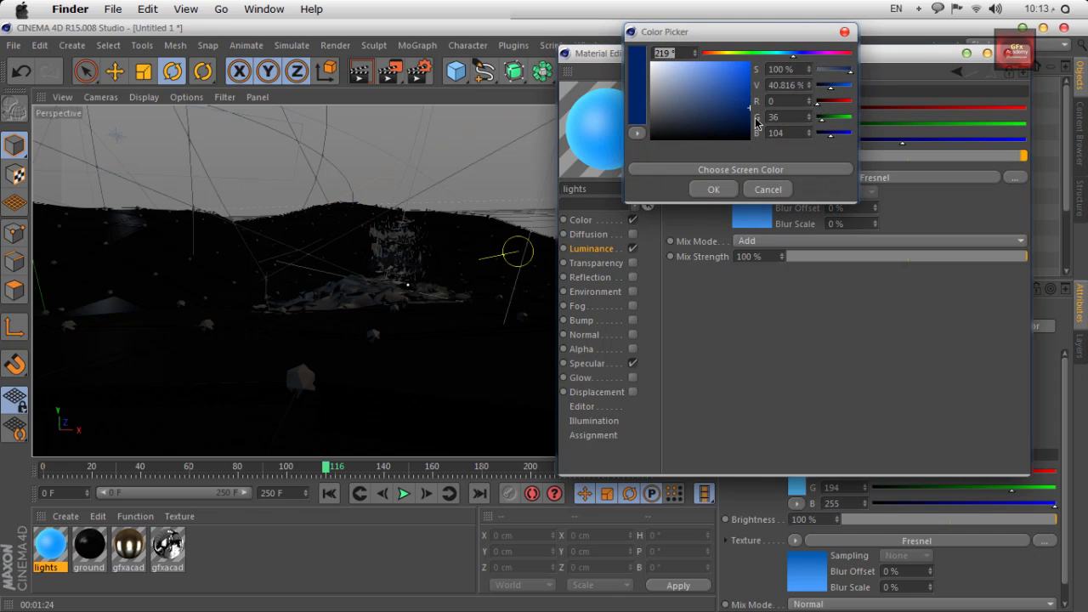
click(751, 119)
click(714, 190)
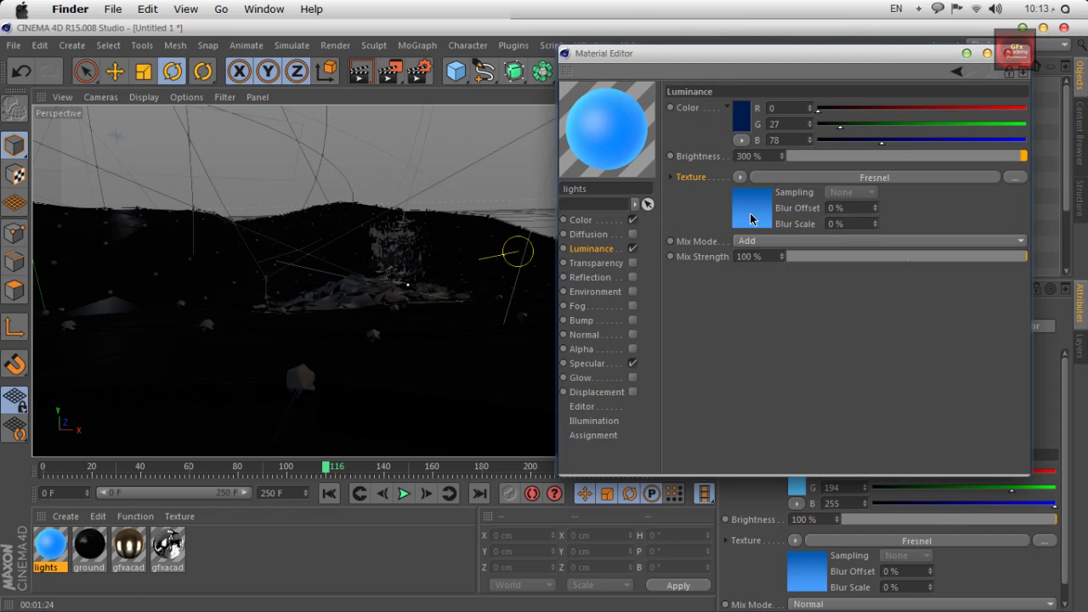
double_click(712, 56)
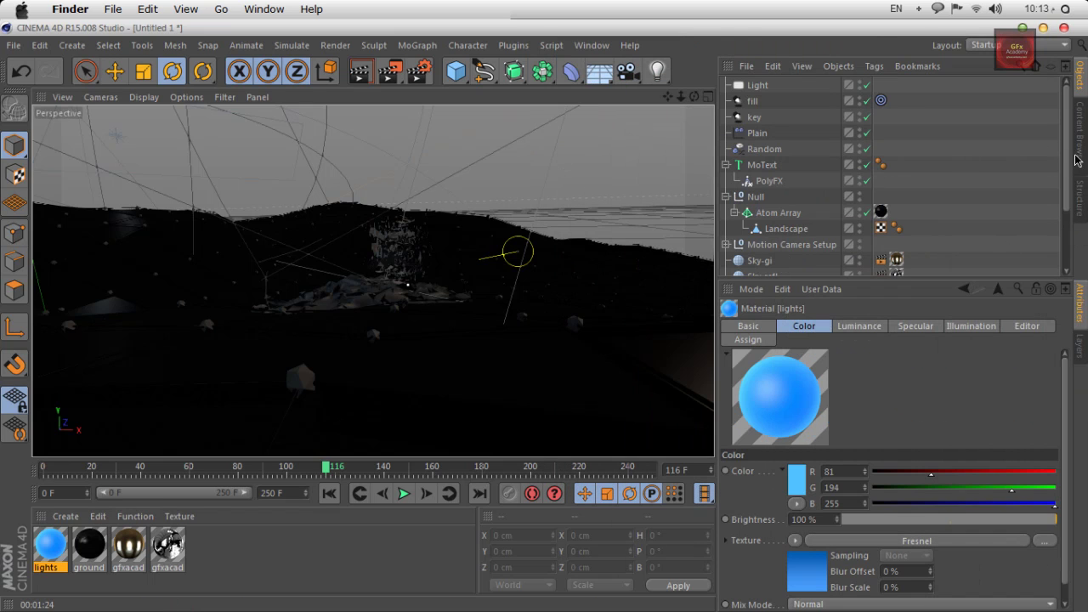
Step: Apply the blue lights material to the Platonic object inside the Cloner
scroll(765, 204, down, 3)
click(750, 210)
click(725, 205)
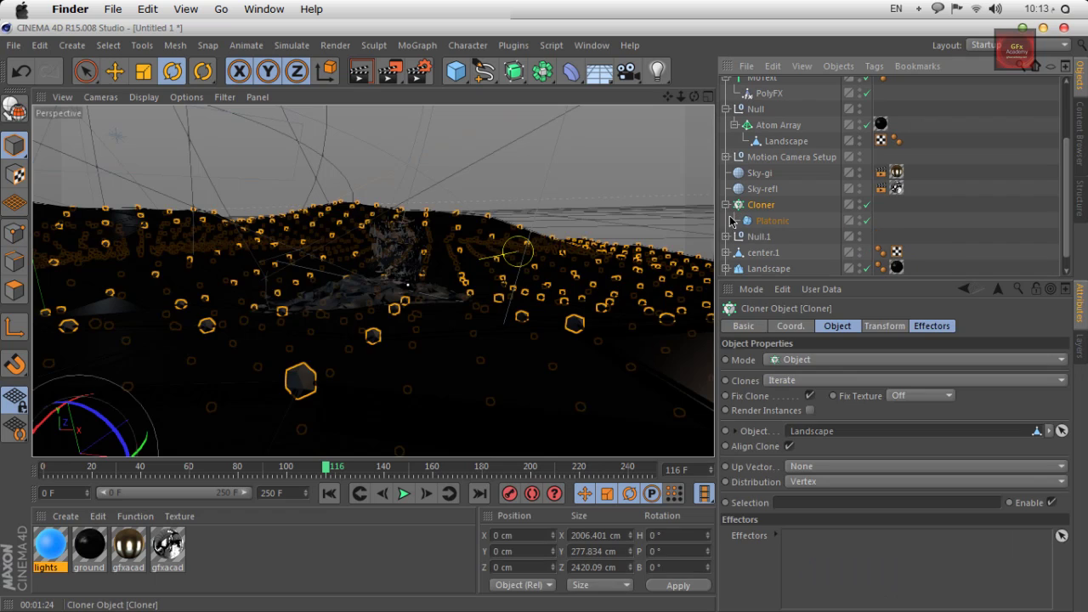
click(772, 220)
drag(54, 557, 774, 223)
click(882, 221)
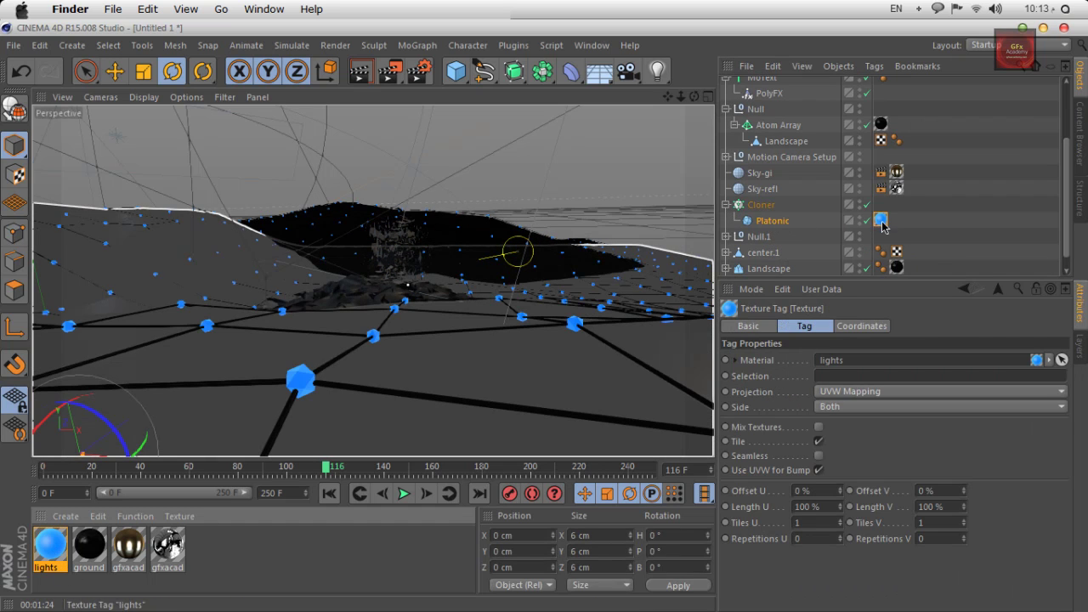
click(944, 240)
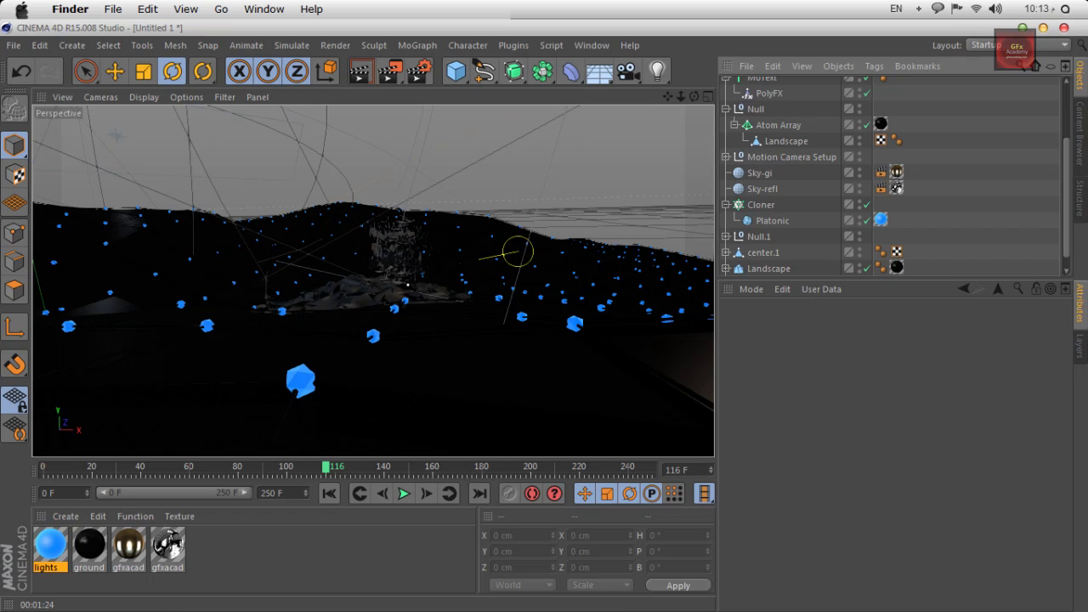
Step: Set the lights material's illumination model to Oren-Nayar, enable GI Area Light and render a preview of the view
double_click(51, 544)
click(581, 497)
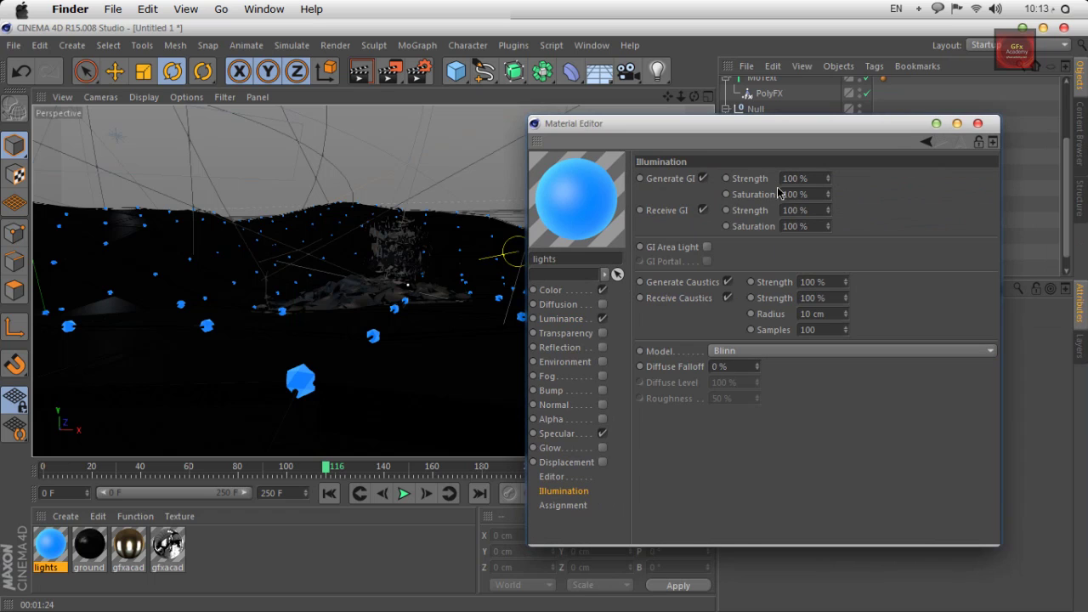
click(812, 178)
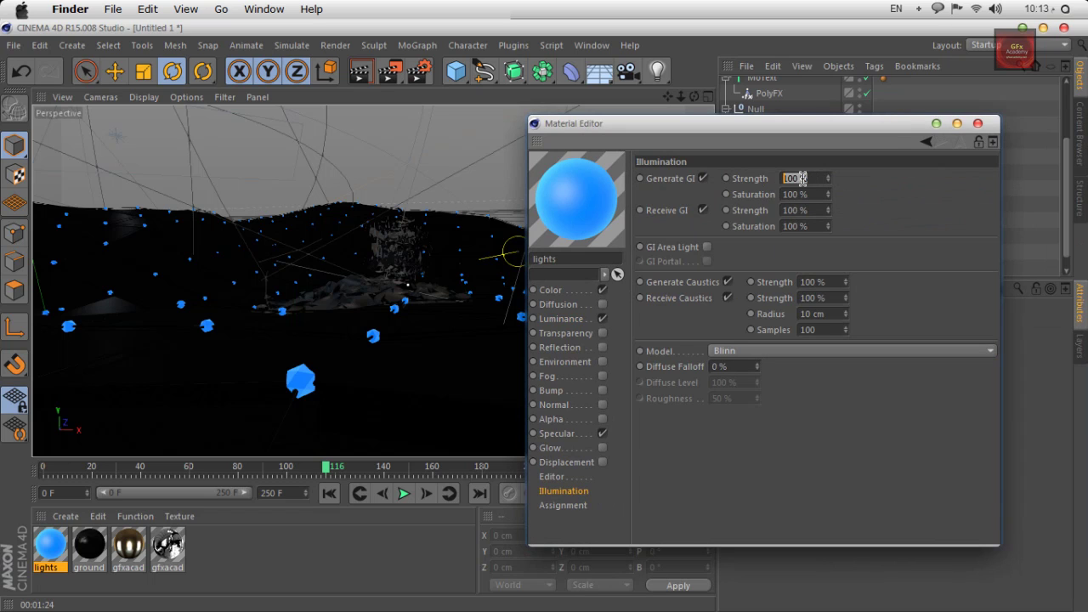
click(748, 351)
click(766, 397)
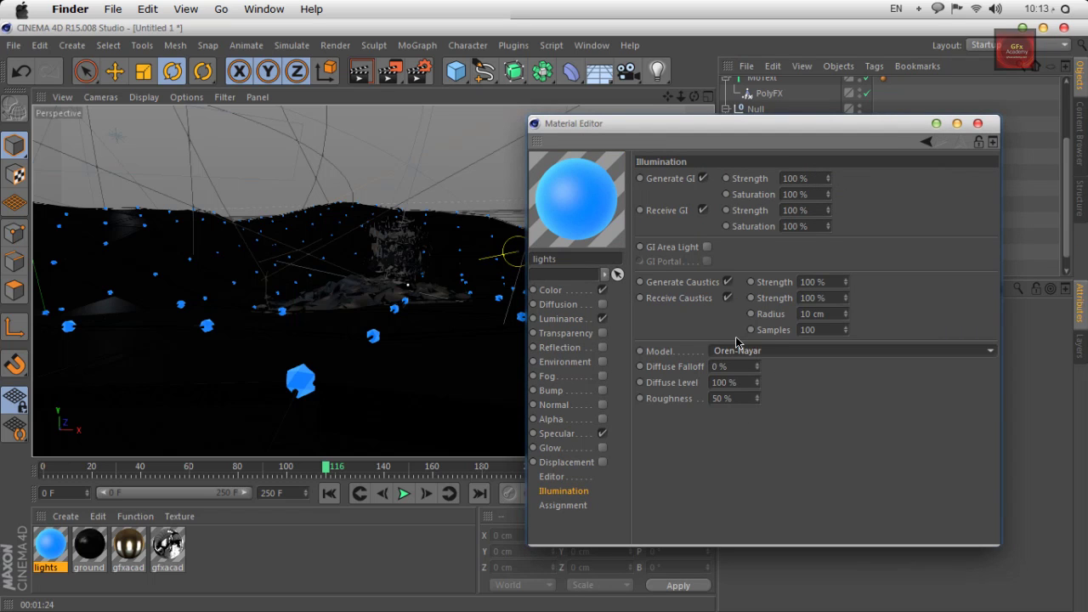
click(707, 247)
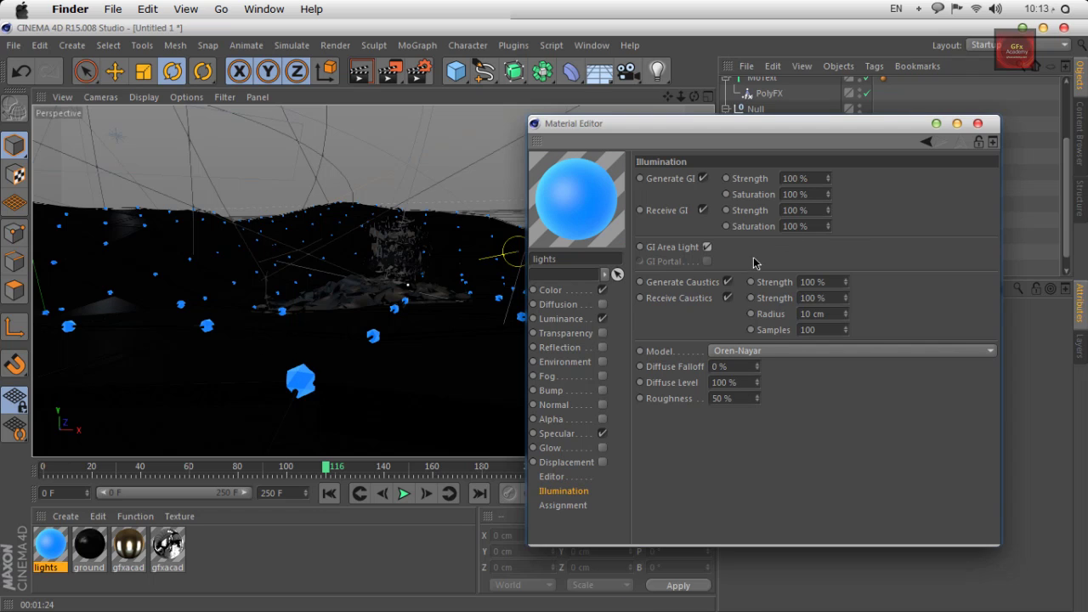
click(978, 125)
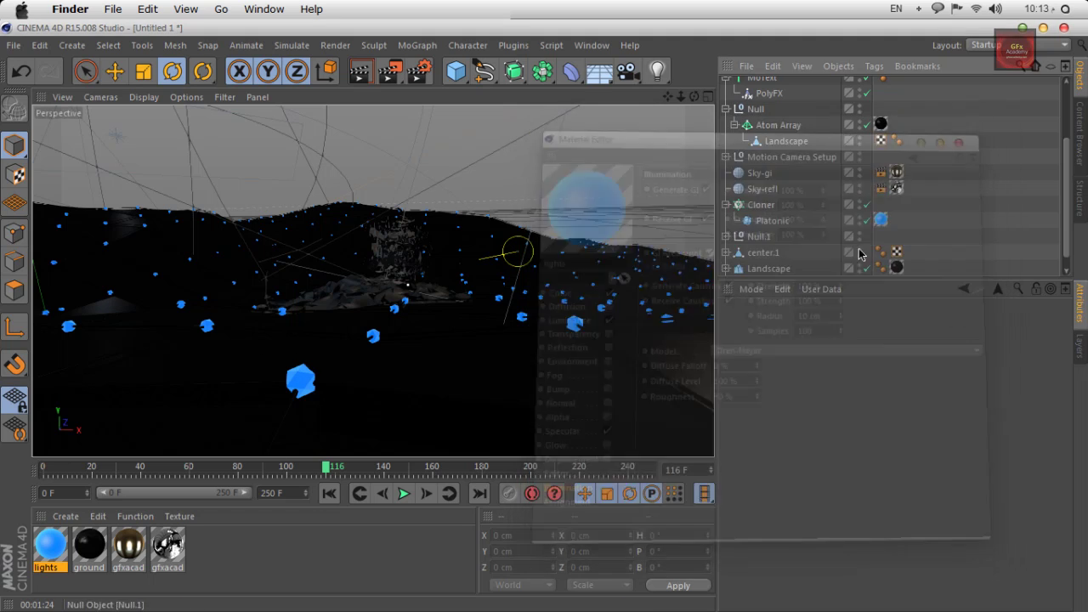
click(362, 73)
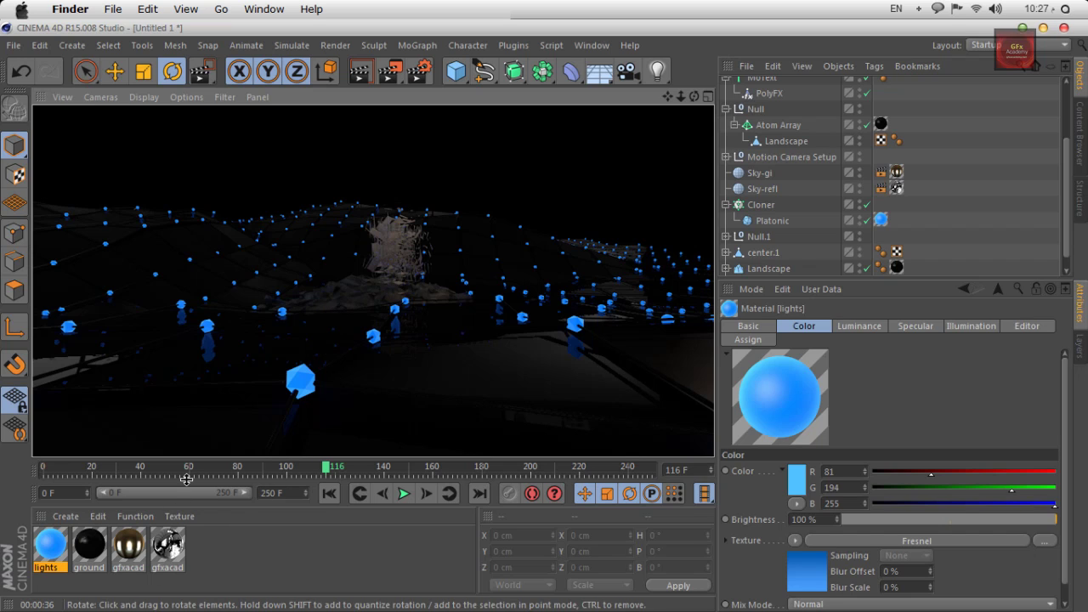
Step: Duplicate the lights material and set the copy's Color to orange RGB 255, 139, 81
drag(68, 576, 70, 558)
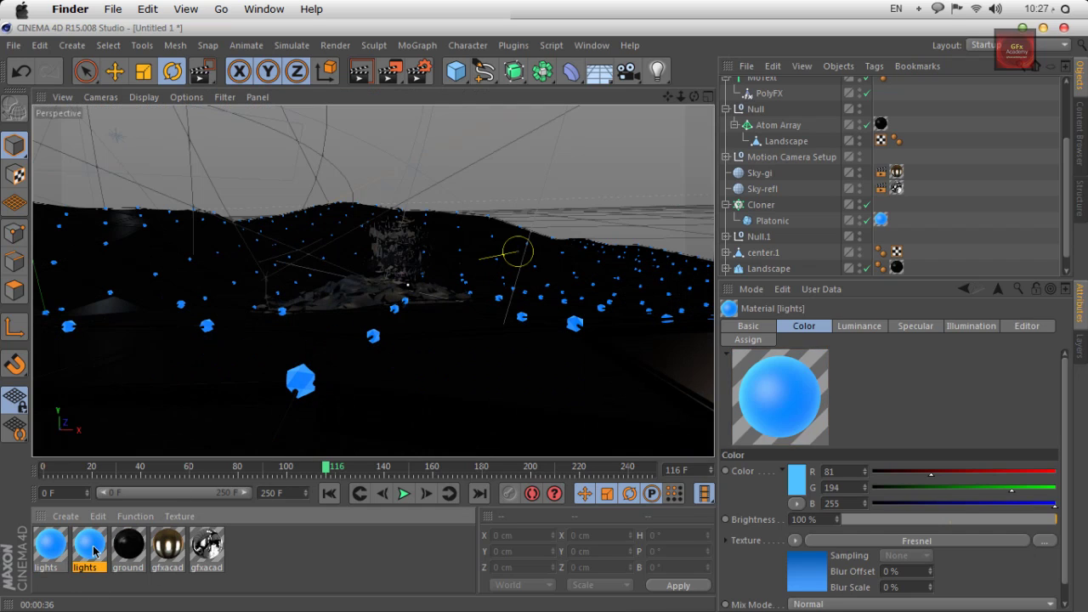
double_click(90, 547)
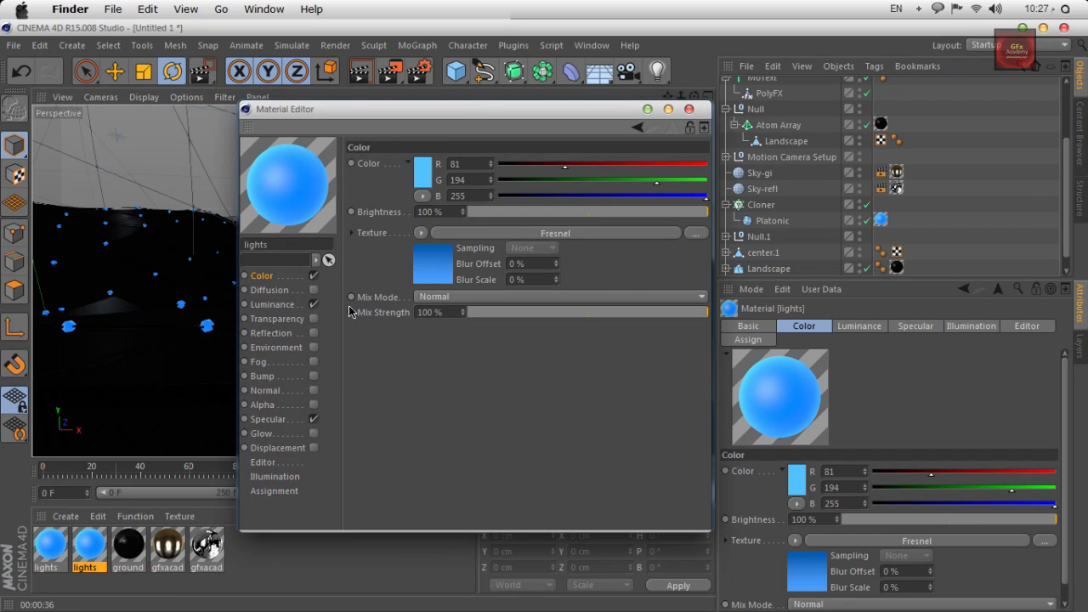
click(428, 173)
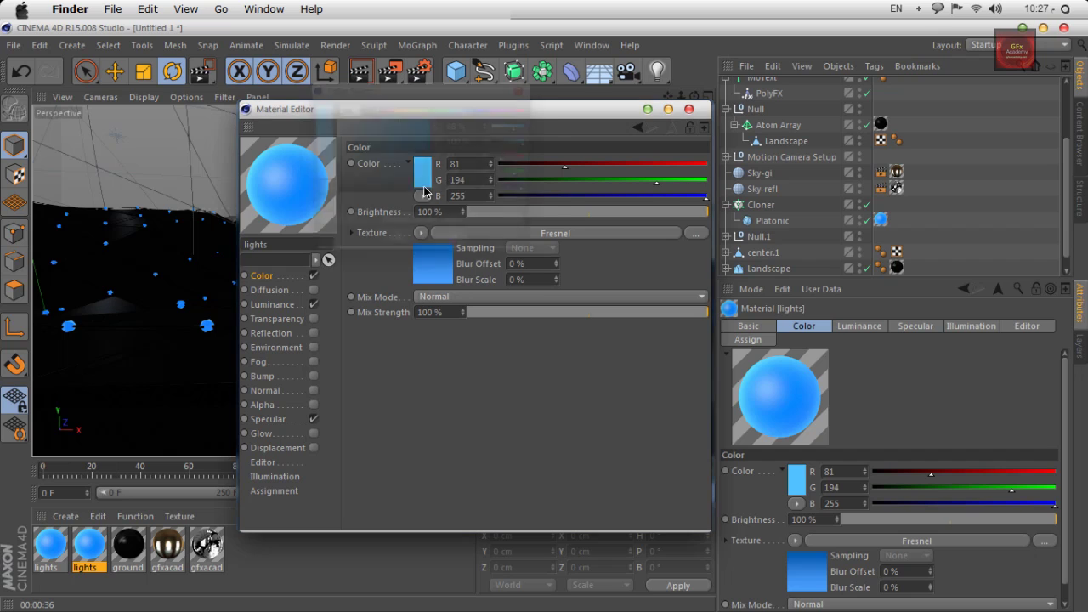
click(392, 111)
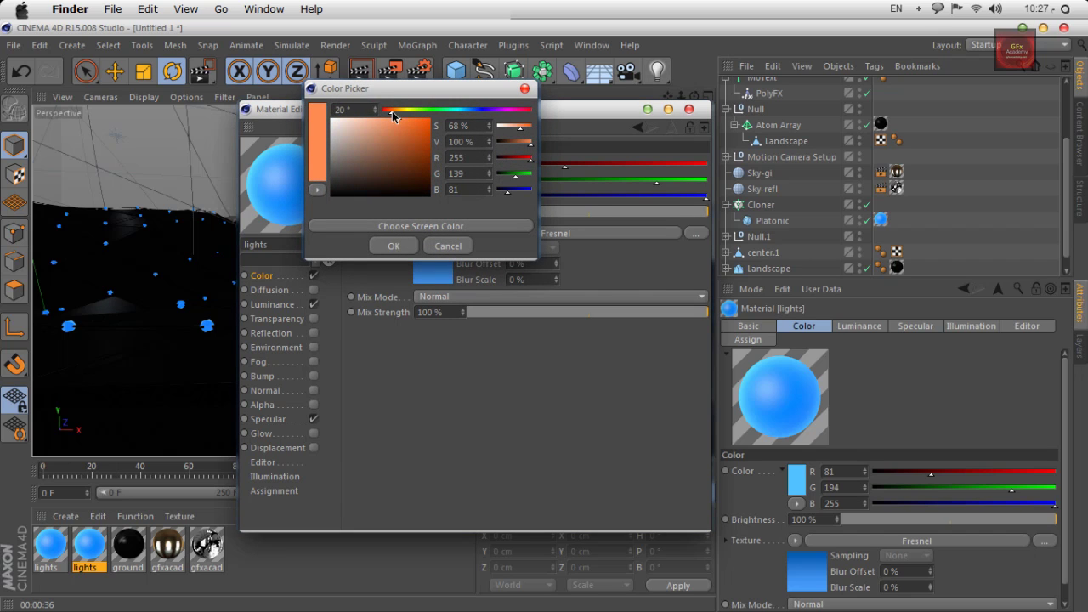
click(409, 246)
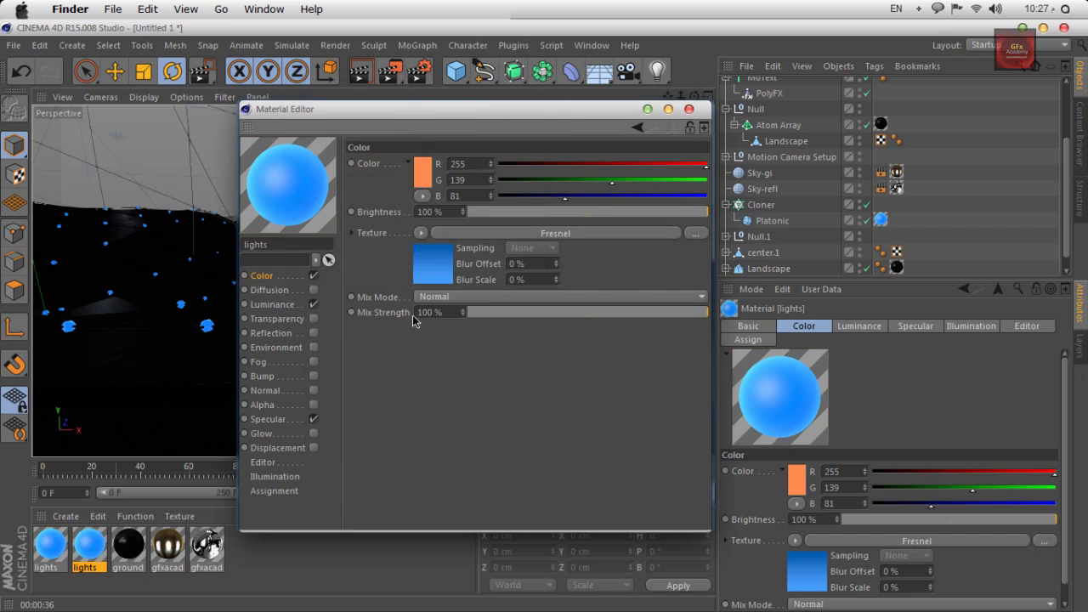
Step: Recolor the copy's Fresnel gradient from bright orange RGB 255, 94, 30 at the start to dark red-orange RGB 179, 44, 0 at the end
click(430, 264)
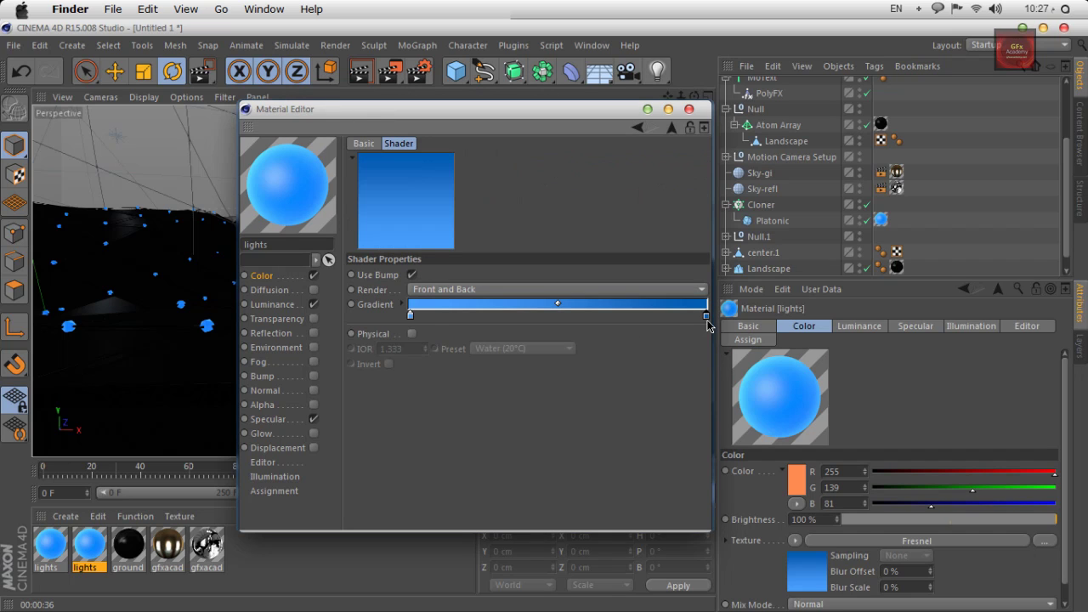
double_click(707, 316)
click(676, 261)
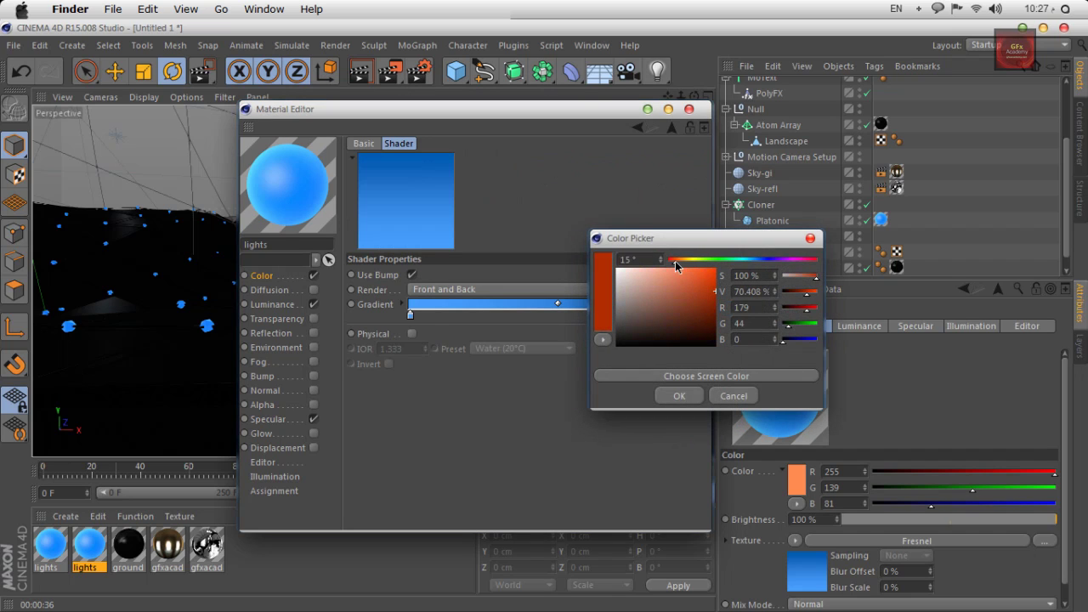
click(678, 396)
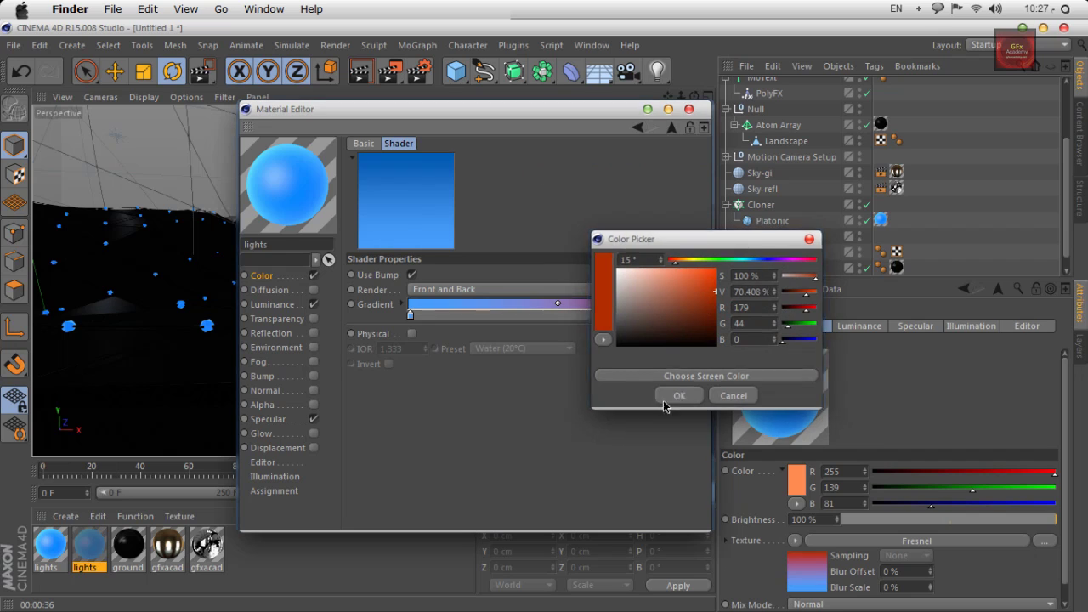
double_click(410, 315)
click(383, 262)
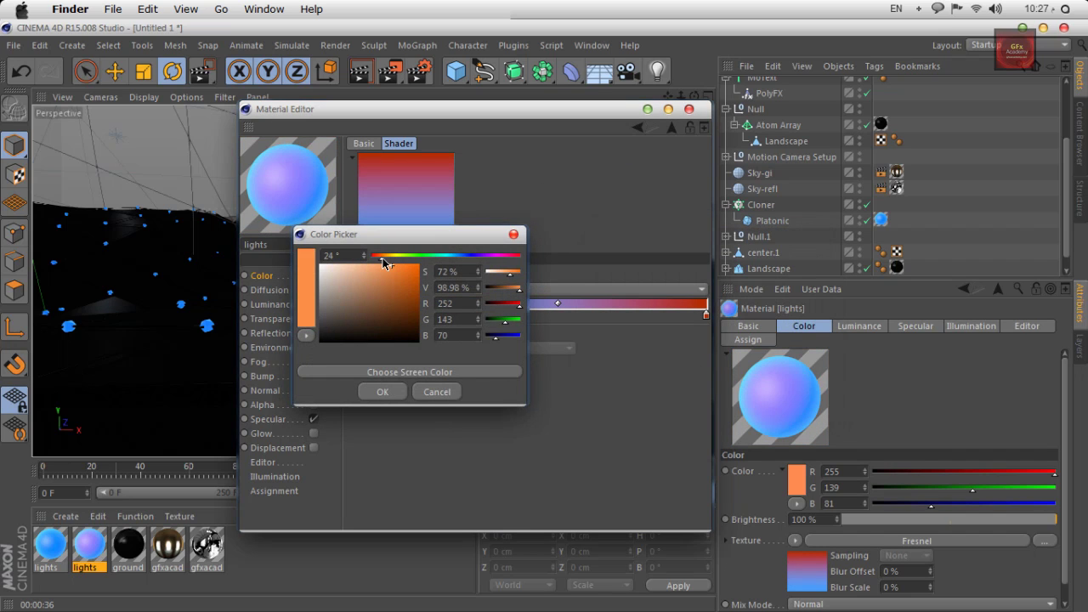
drag(383, 261, 411, 271)
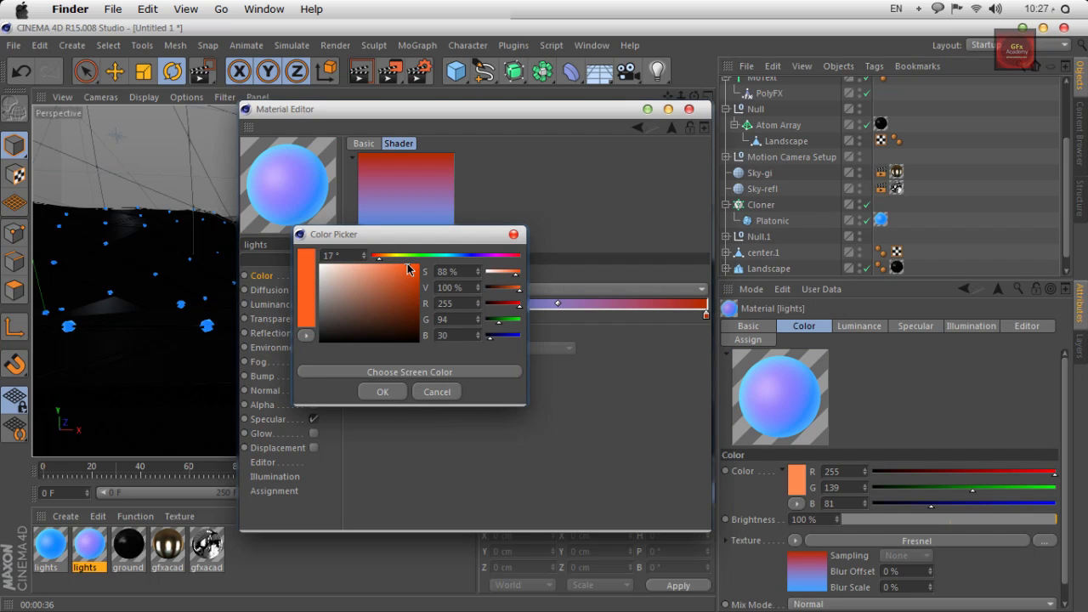
click(382, 392)
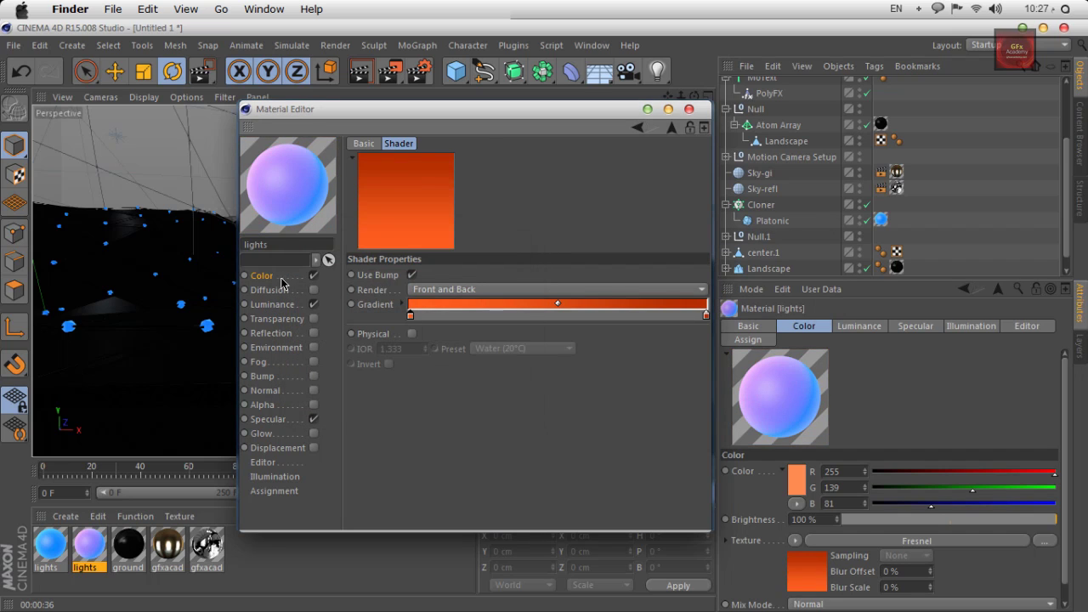
Step: Copy the Color channel's orange Fresnel texture and paste it into the Luminance channel's texture
click(281, 279)
right_click(381, 236)
click(425, 279)
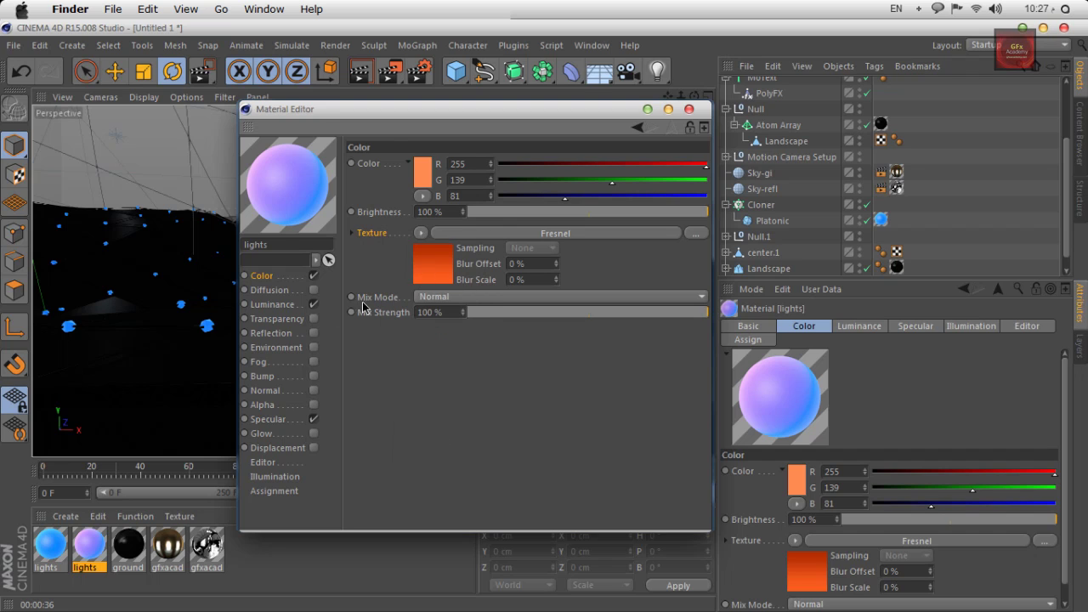
click(272, 305)
right_click(378, 236)
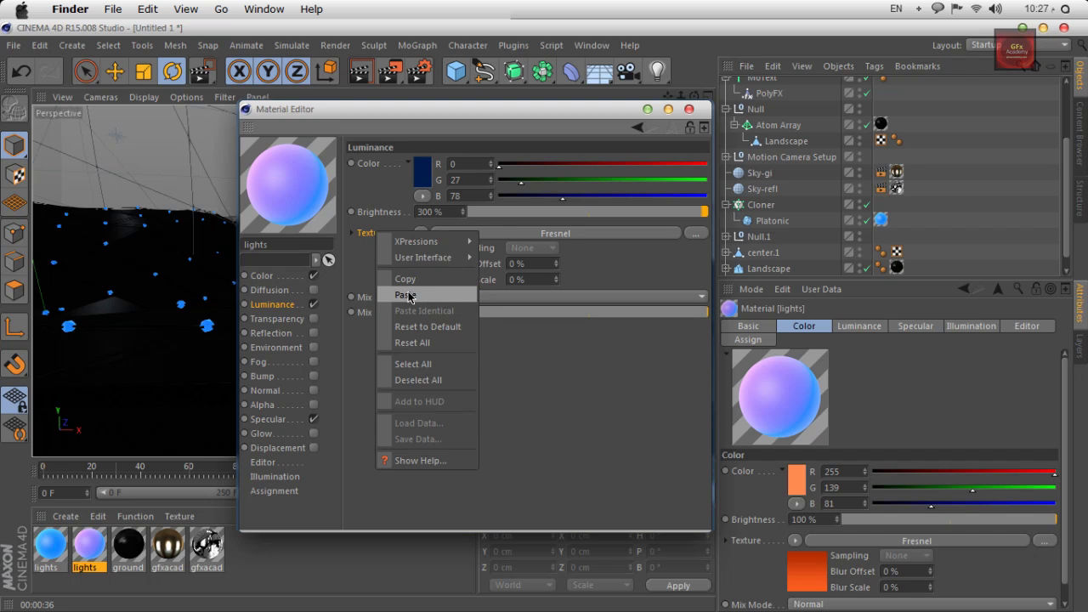
click(403, 287)
Step: Set the copy's Luminance color to dark orange RGB 78, 23, 0 and its brightness to 400 %, and close the editor
click(422, 174)
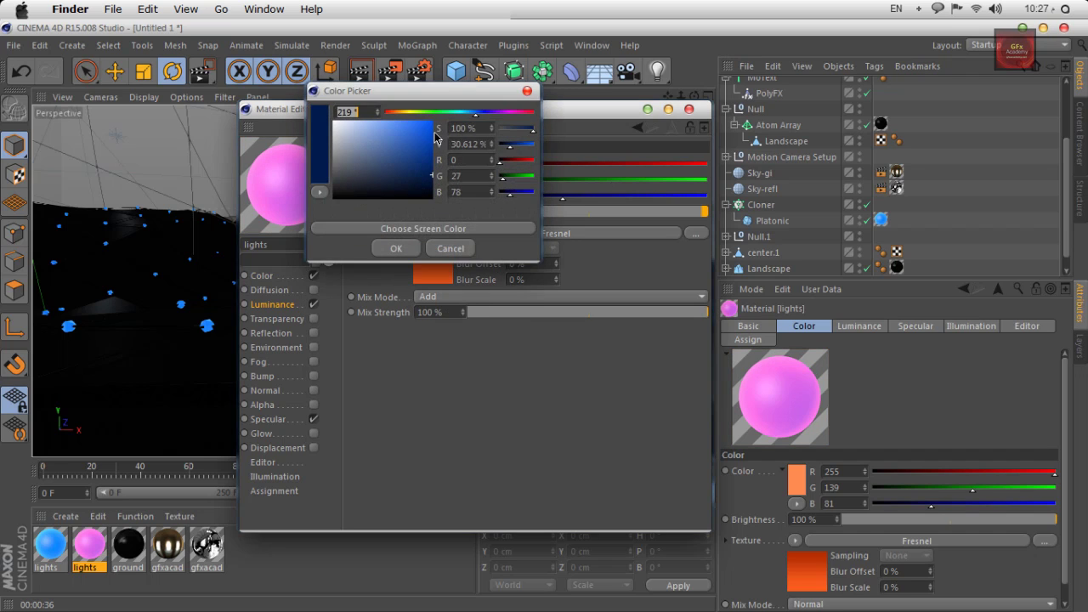
click(392, 113)
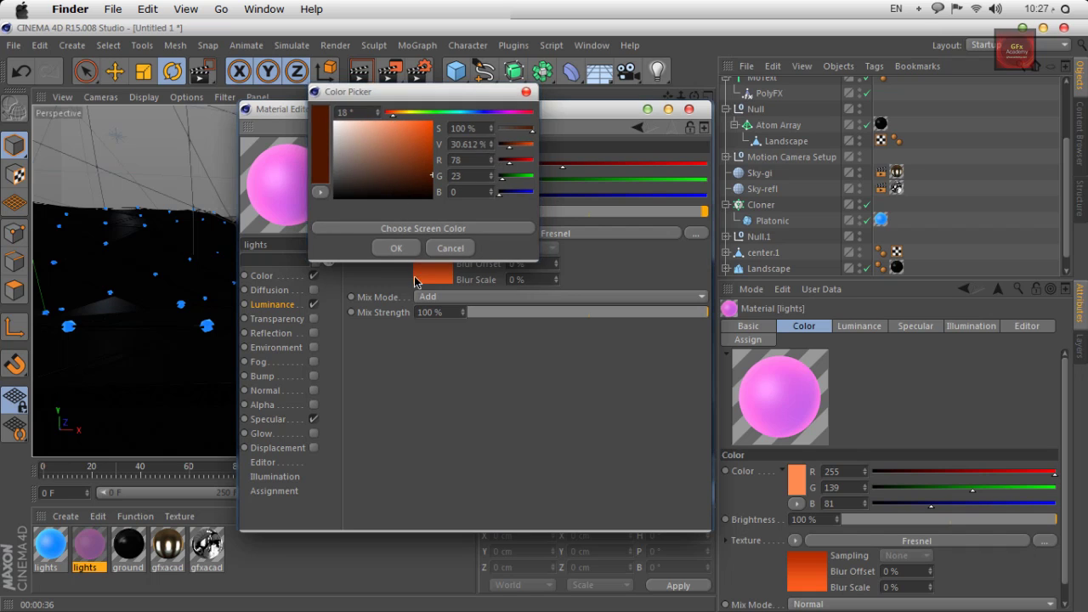
key(Return)
drag(474, 109, 753, 114)
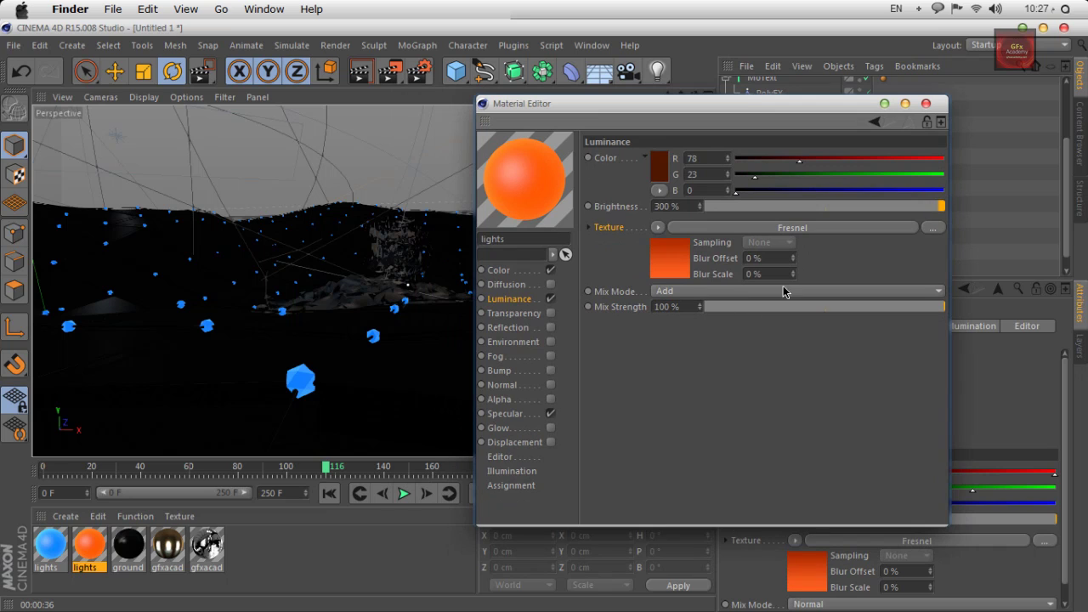
click(678, 206)
text(400)
key(Return)
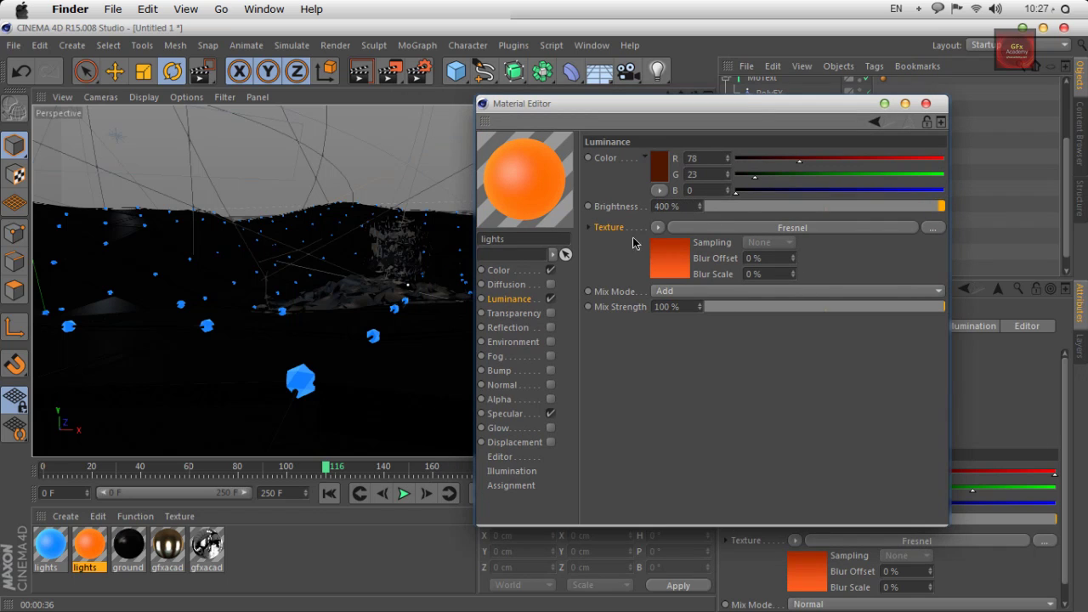
click(927, 103)
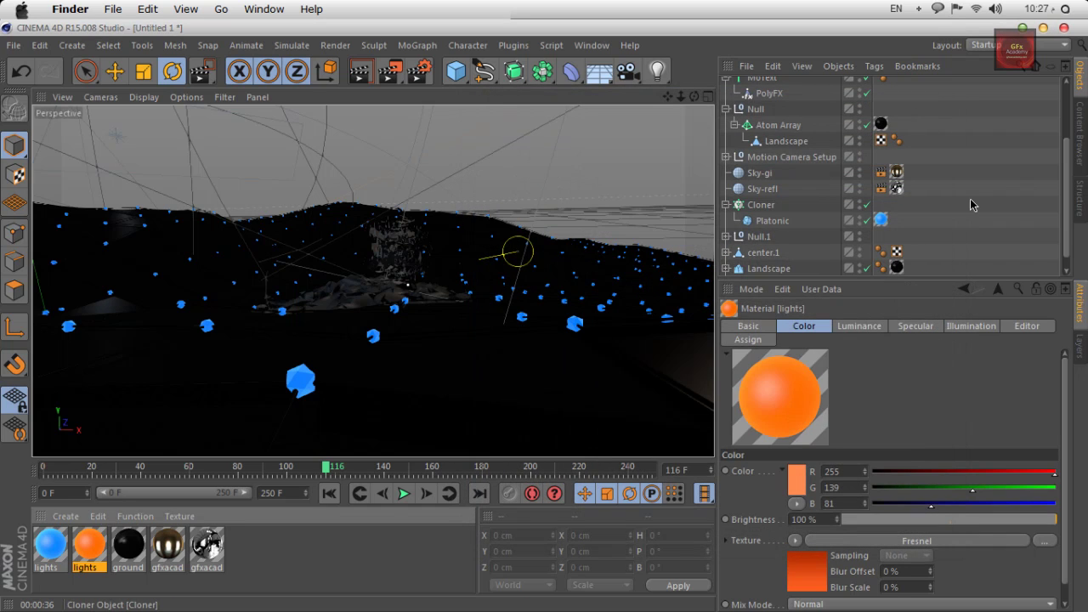
Step: Toggle the editor visibility of center.1 off and back to default to identify the object in the scene
click(765, 252)
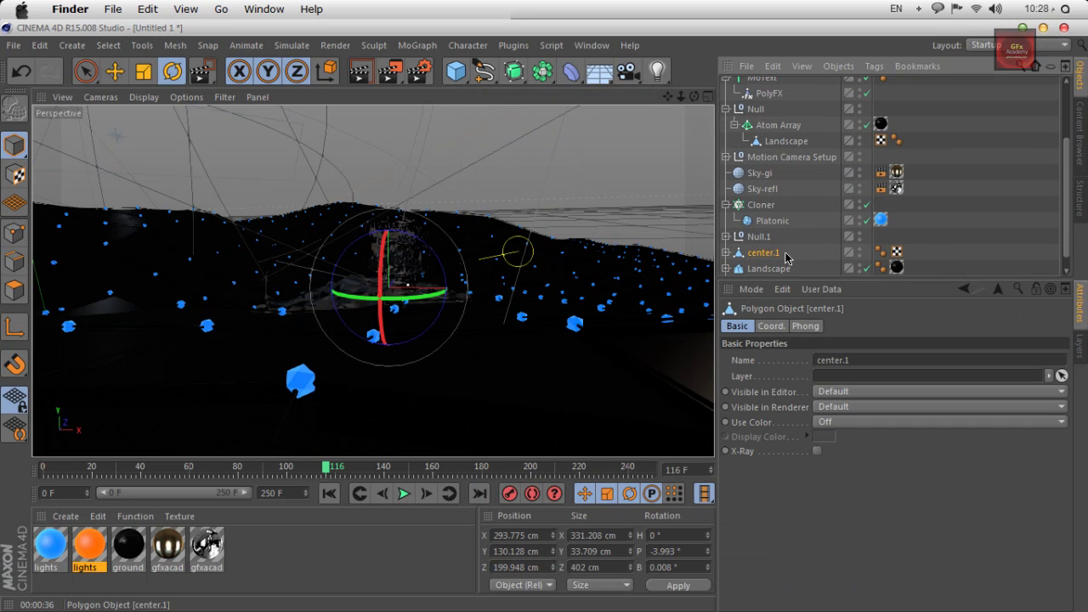
click(860, 249)
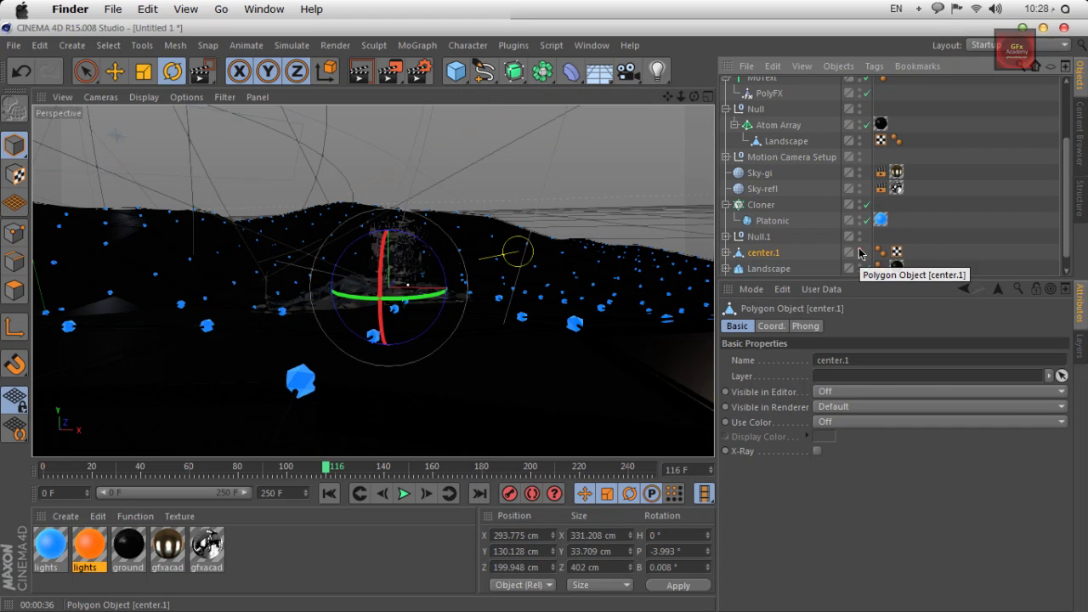
click(859, 253)
scroll(938, 233, down, 1)
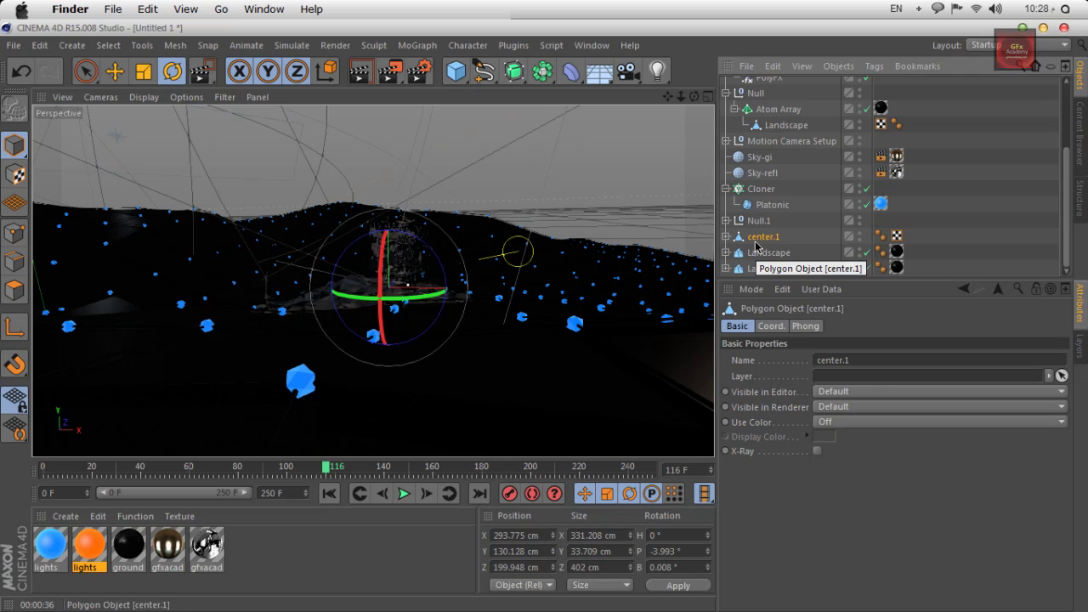
Step: Collapse the MoText and Null hierarchies and apply the orange lights material to center.1
click(726, 93)
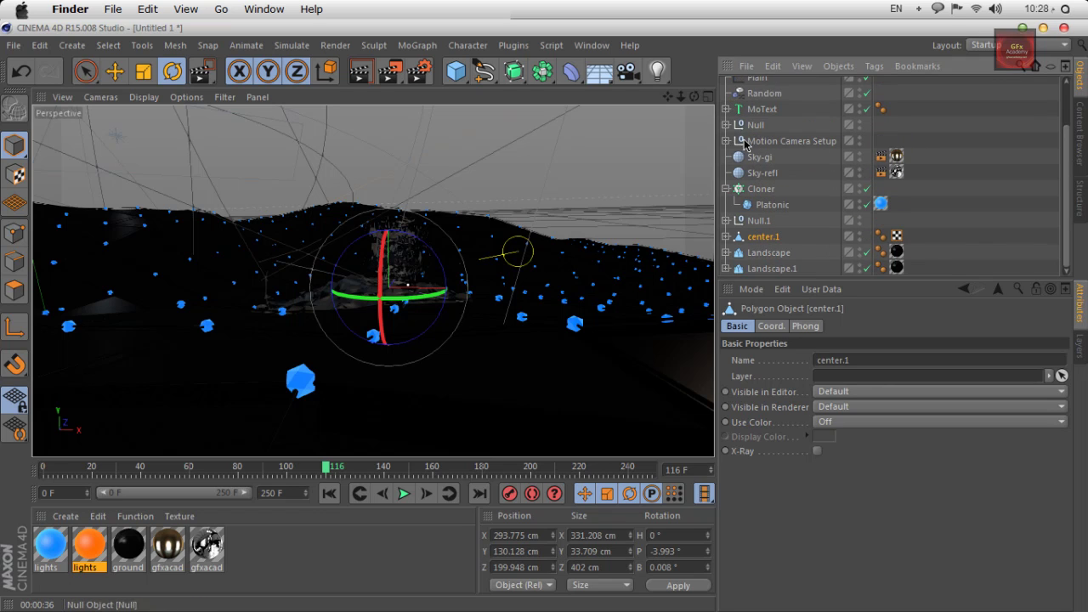
scroll(747, 149, up, 2)
scroll(756, 161, down, 2)
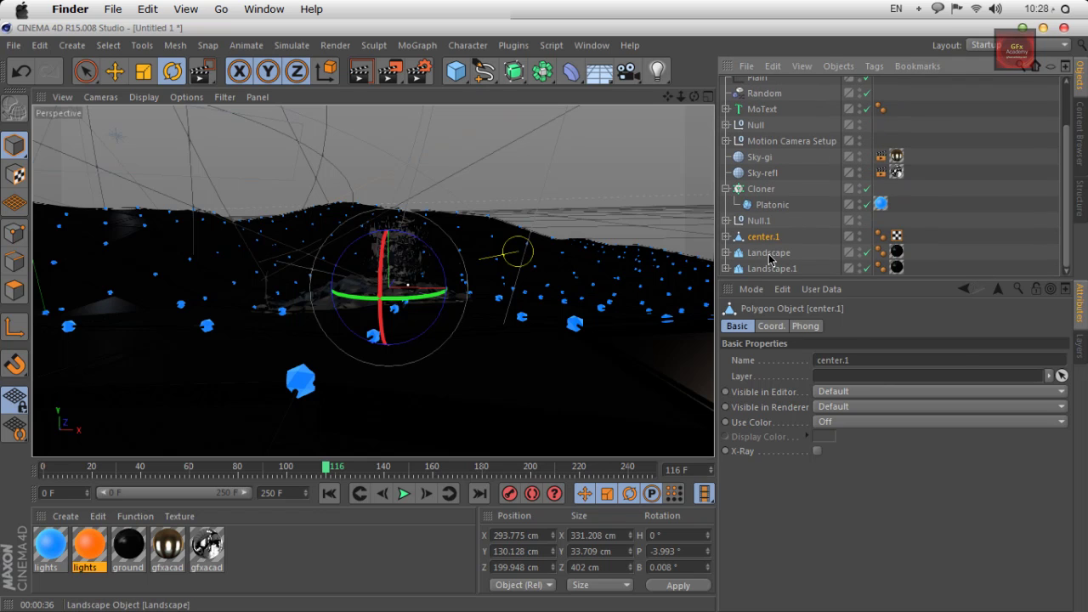
click(769, 258)
click(769, 272)
click(762, 237)
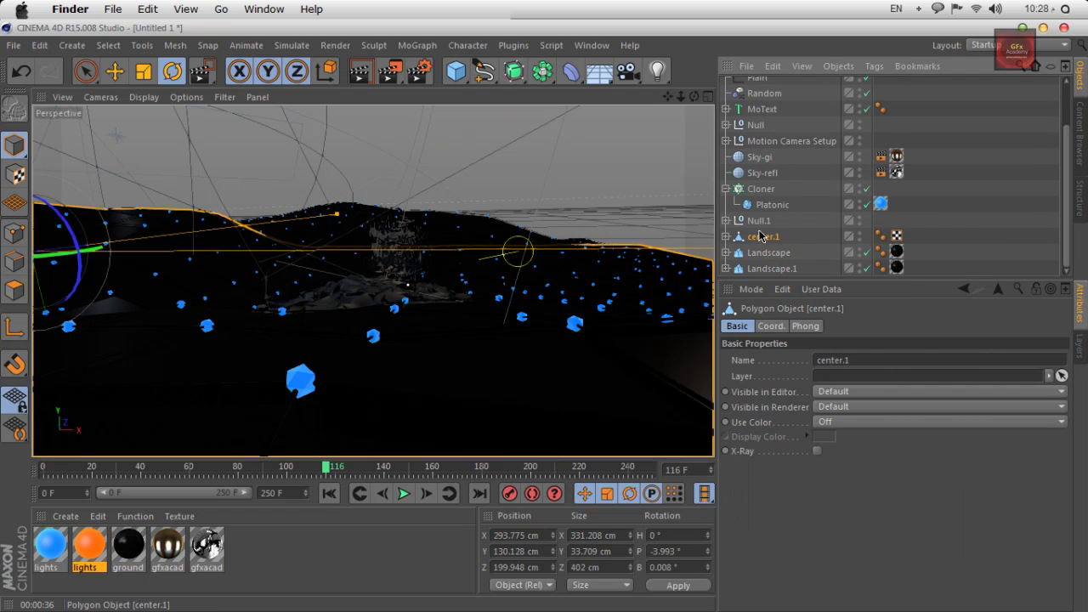
drag(87, 558, 769, 237)
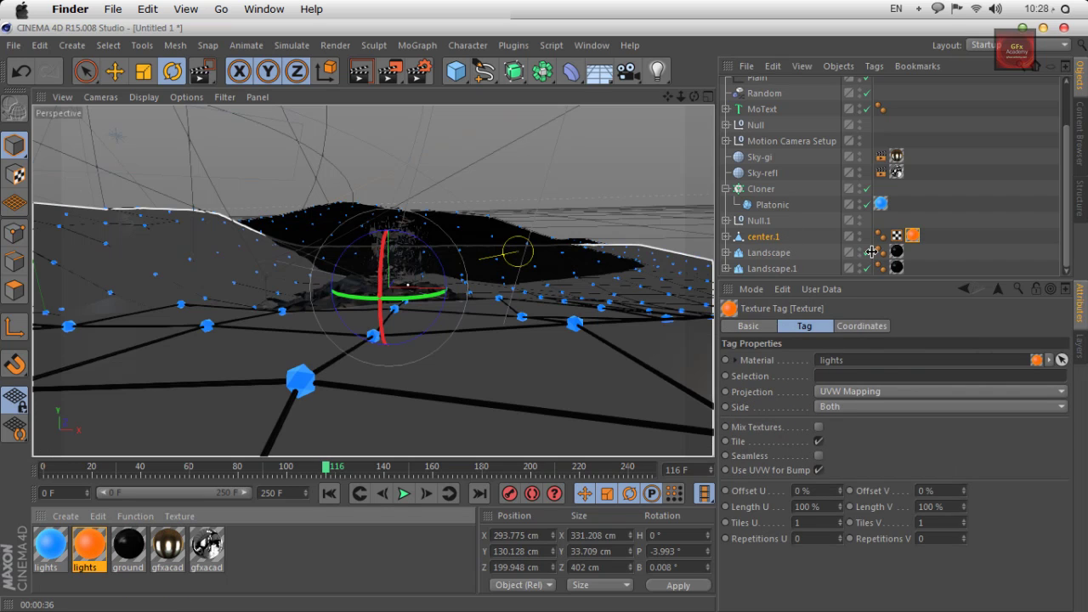
click(515, 207)
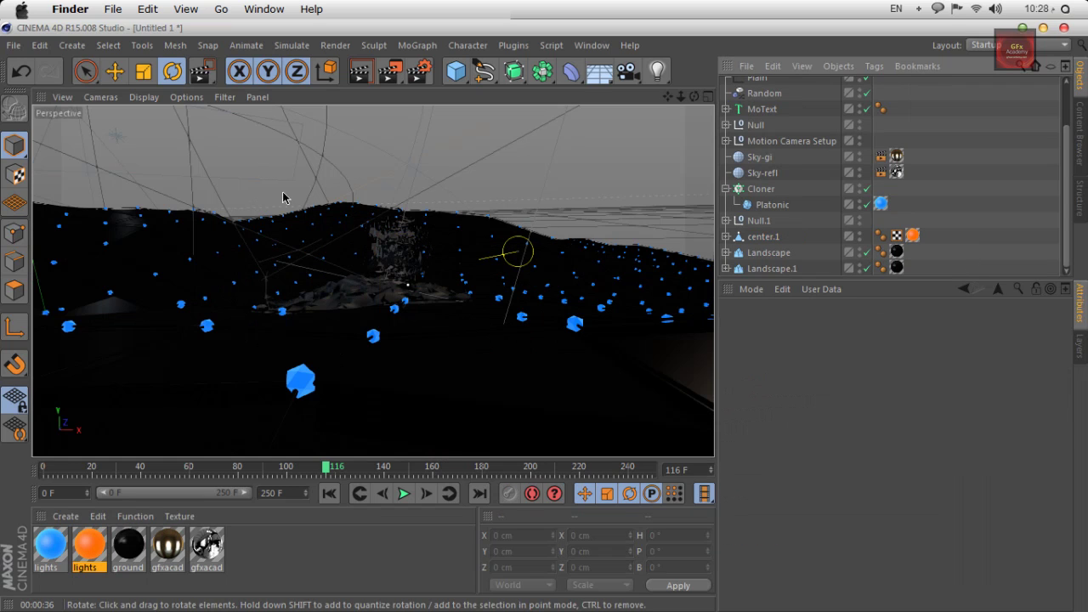
Step: Turn off center.1's visibility in the editor and expand it to show its Explosion deformer
click(759, 241)
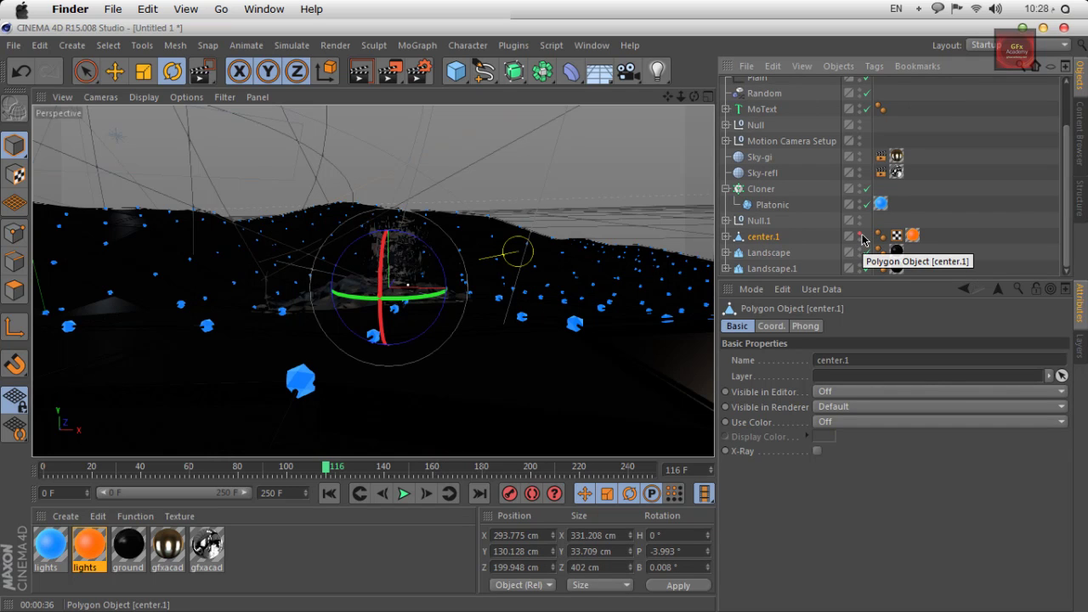
click(726, 236)
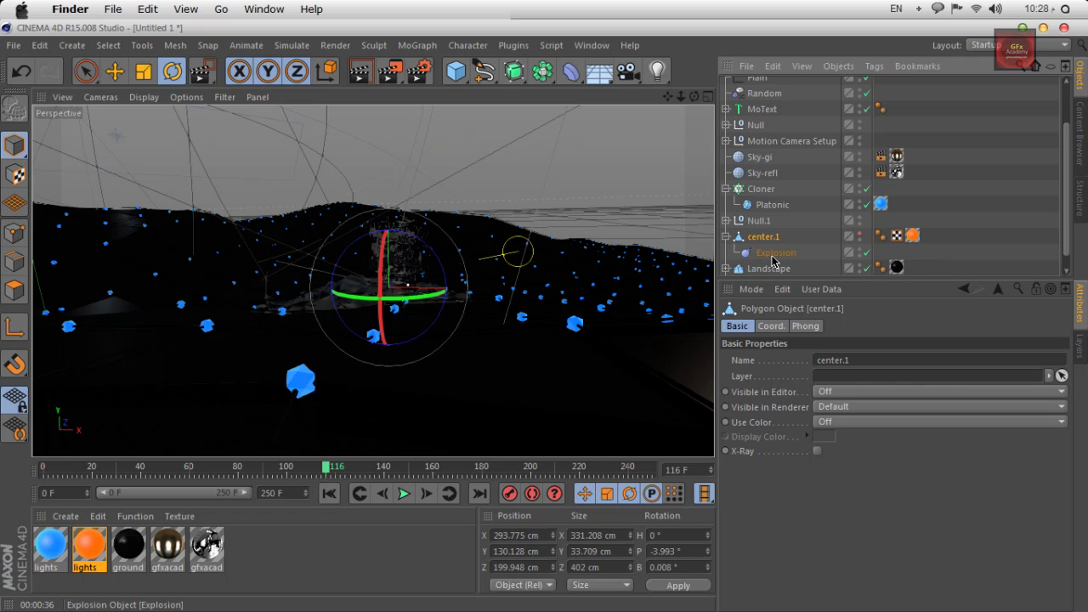
click(772, 256)
click(812, 265)
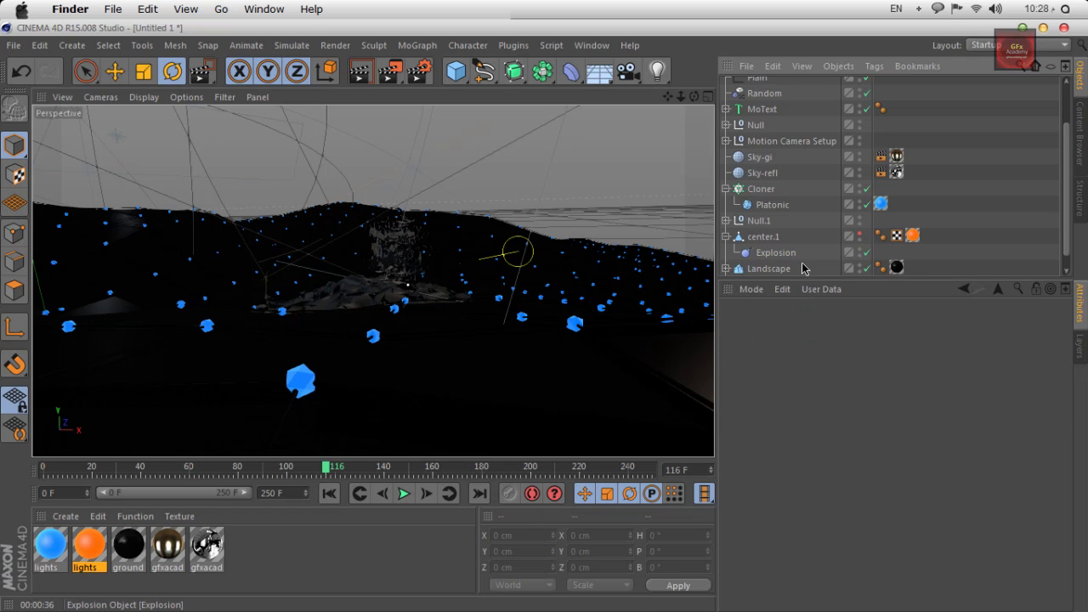
Step: Set the viewport's level of detail to Low
click(175, 99)
mouse_move(215, 121)
click(350, 124)
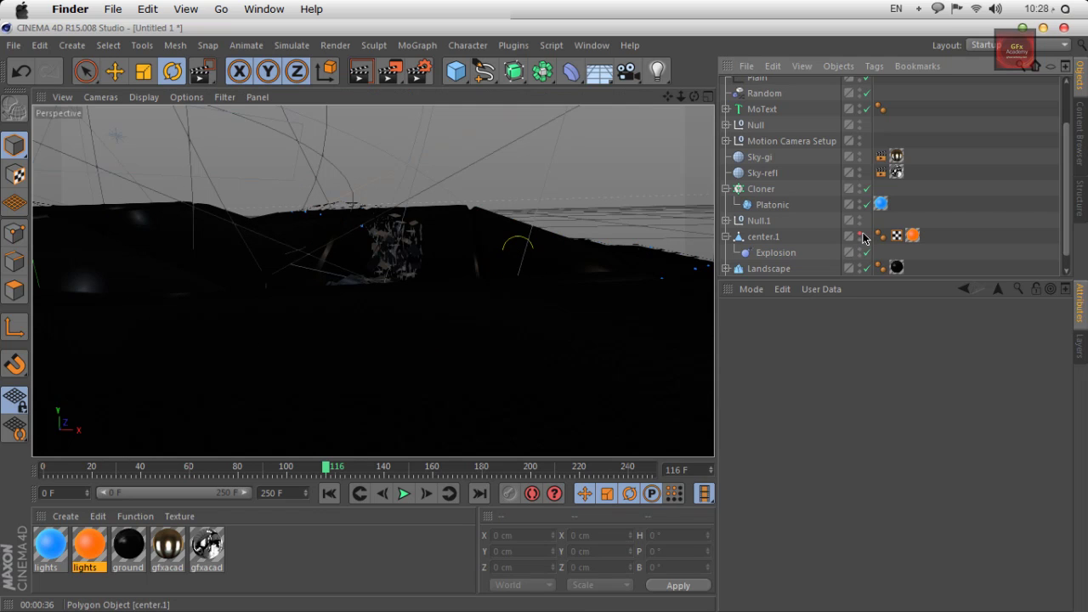
Step: Try moving center.1 upward to identify its geometry in the scene, and undo the move
click(808, 237)
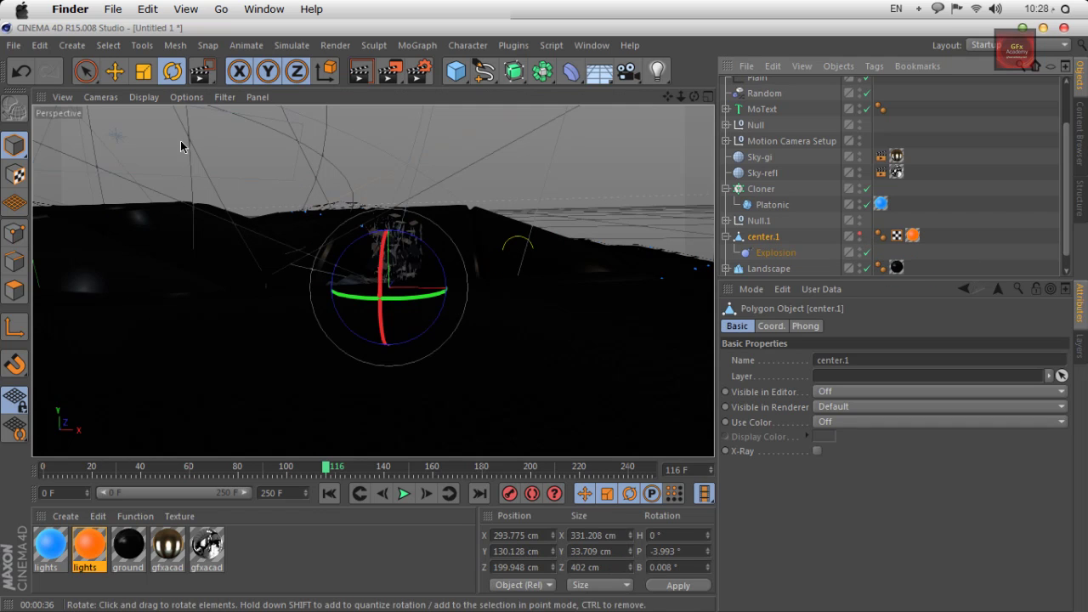
key(e)
drag(383, 223, 490, 155)
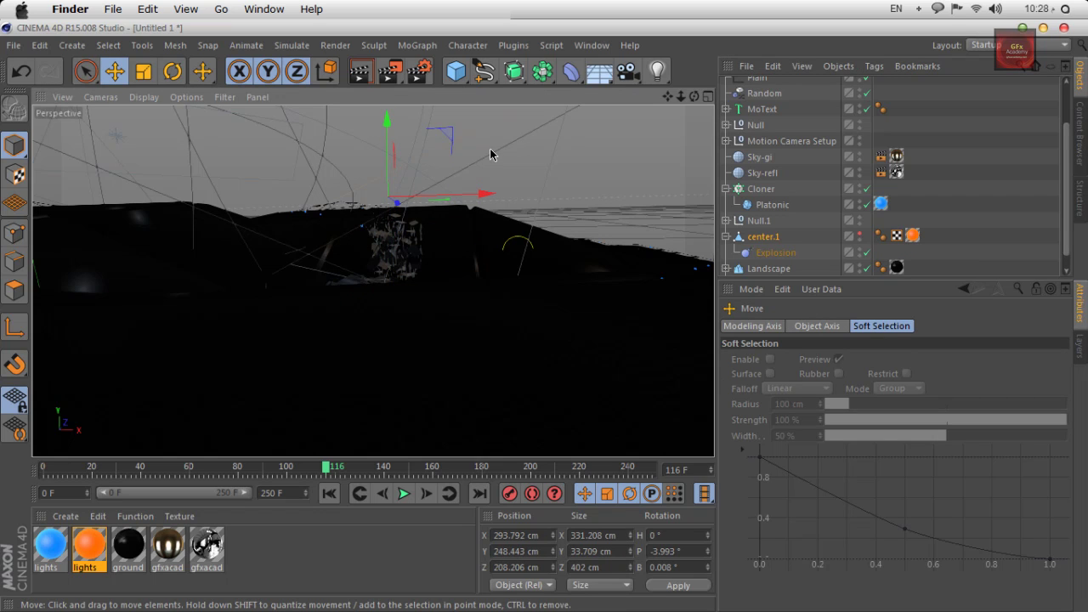
key(super+z)
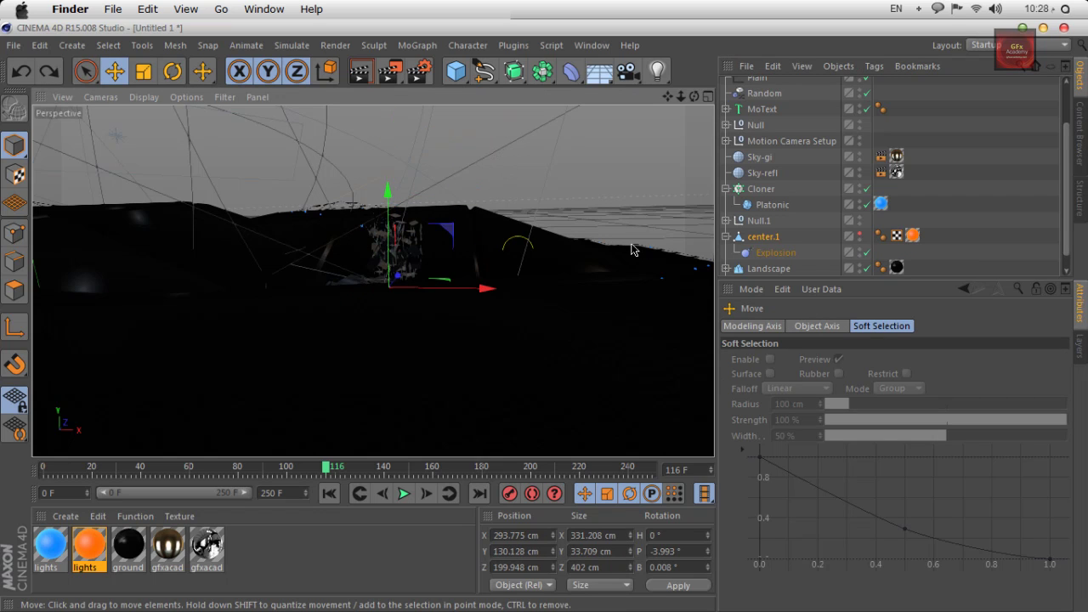
Step: Move the orange lights texture tag from center.1 to the center object inside Null.1, and collapse Null.1
click(726, 220)
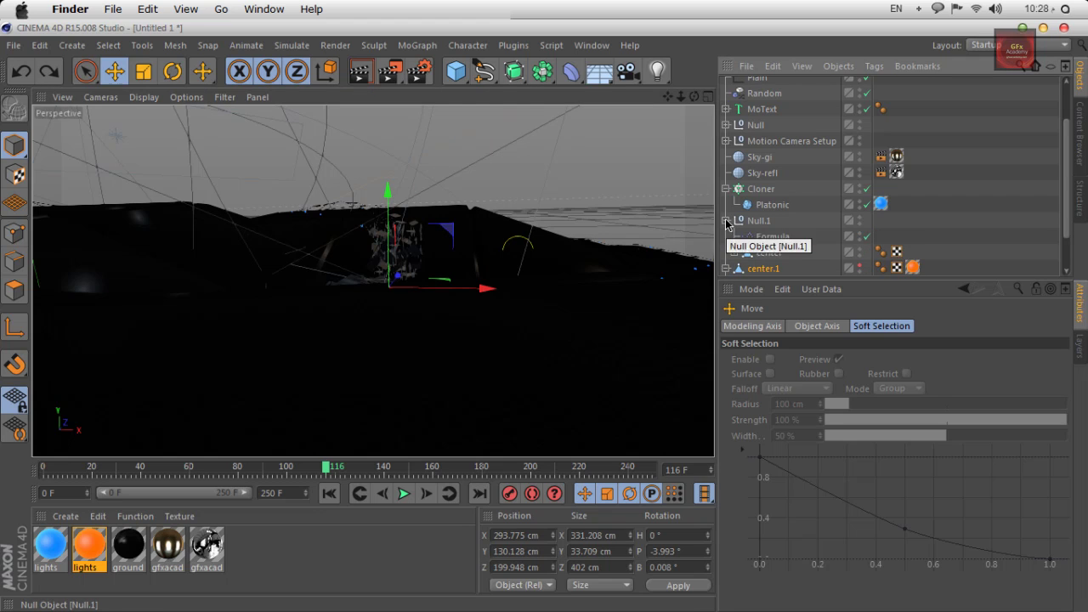
click(726, 220)
click(727, 237)
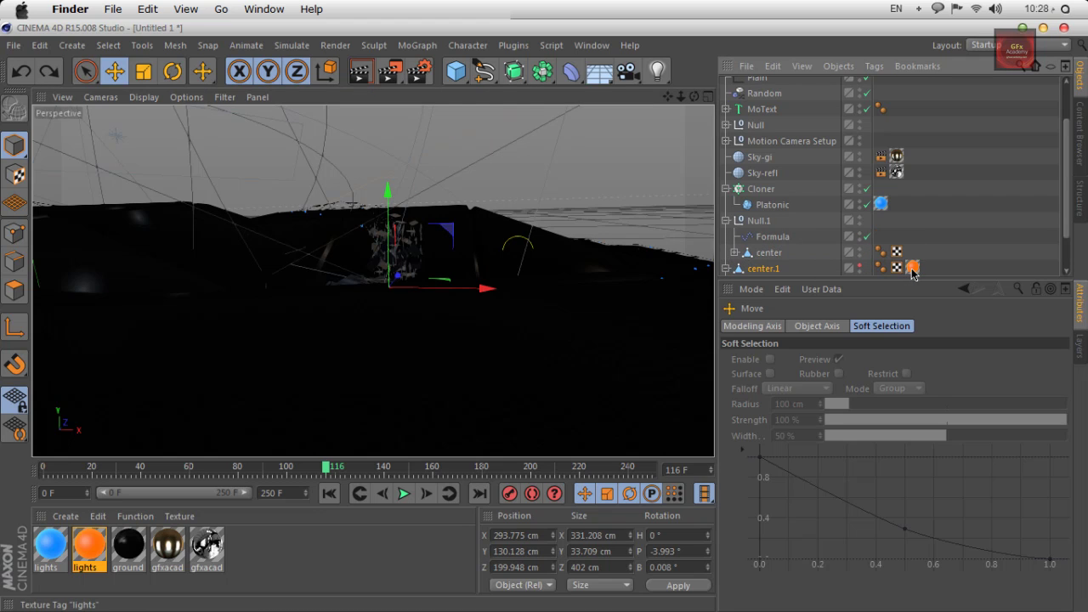
drag(911, 268, 912, 252)
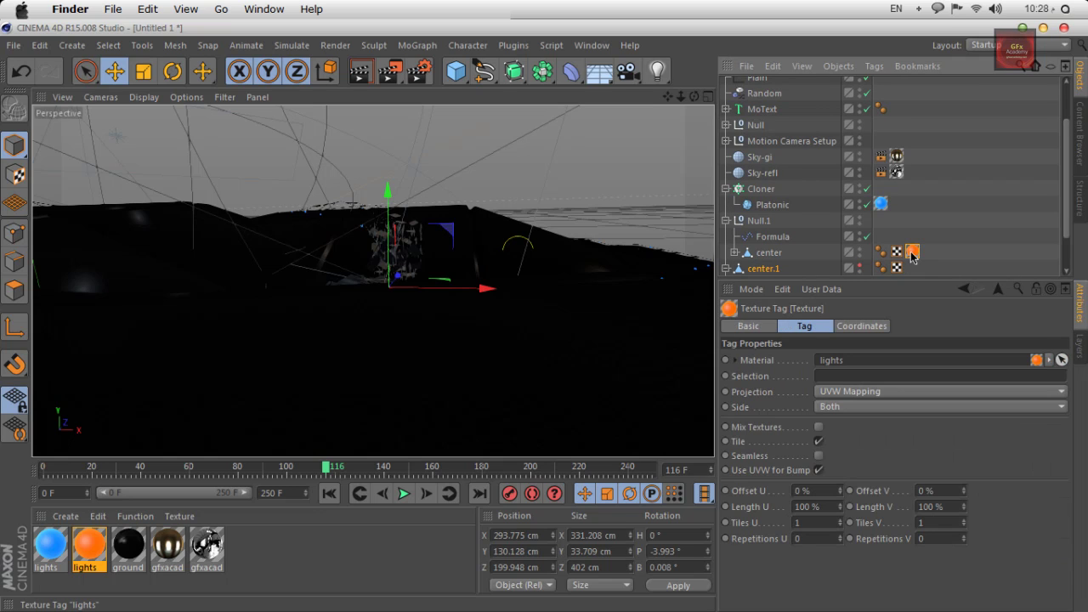
click(727, 221)
Step: Set the viewport's level of detail to High
click(186, 97)
mouse_move(247, 120)
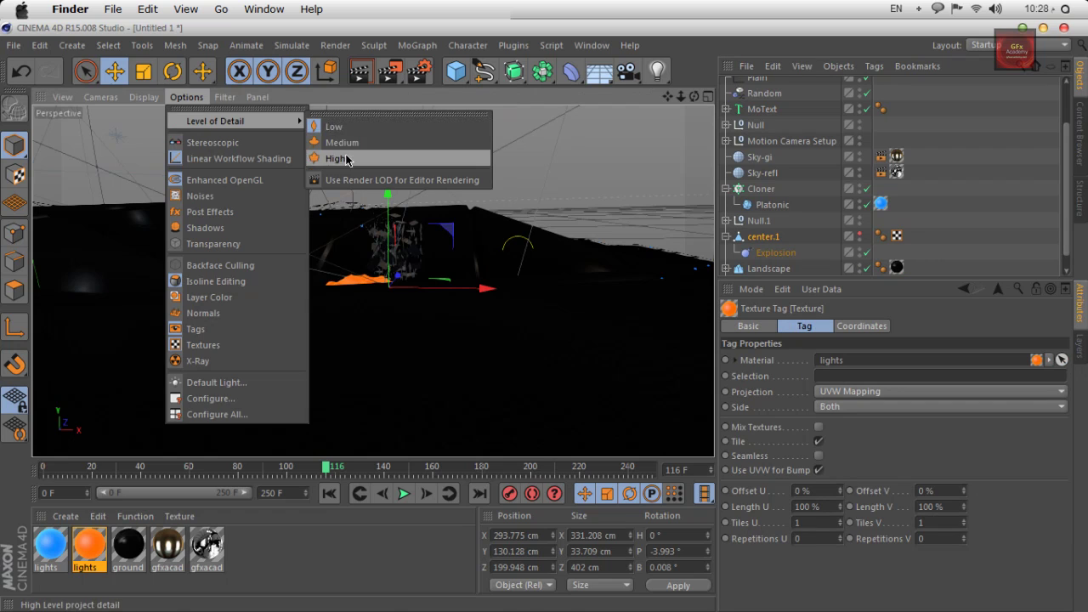
click(347, 159)
Step: Play the animation from the start, stop it at frame 139 and render the perspective view
click(329, 495)
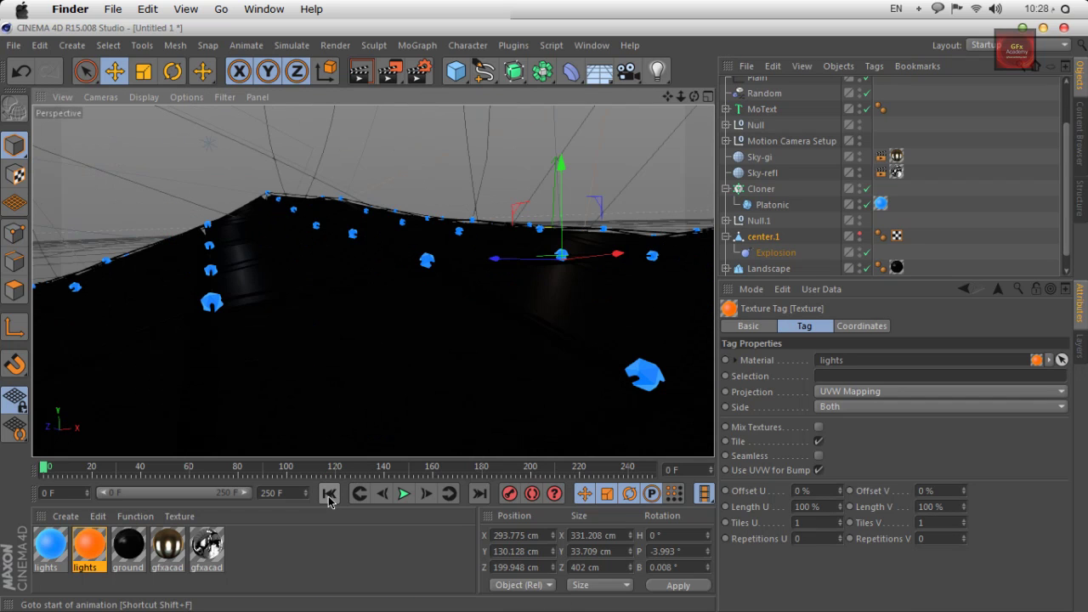
click(404, 494)
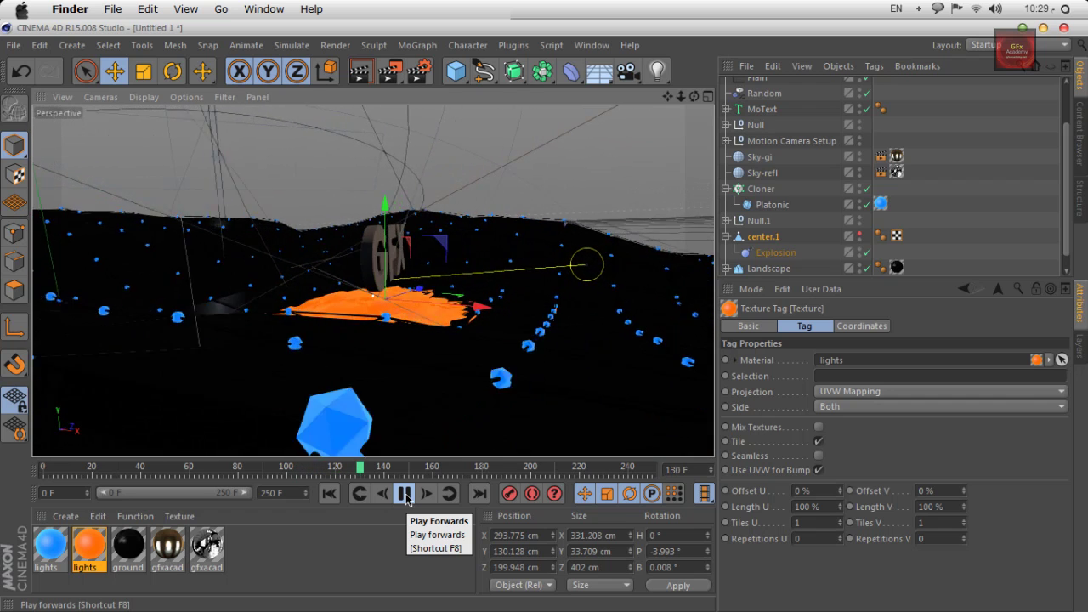
click(406, 497)
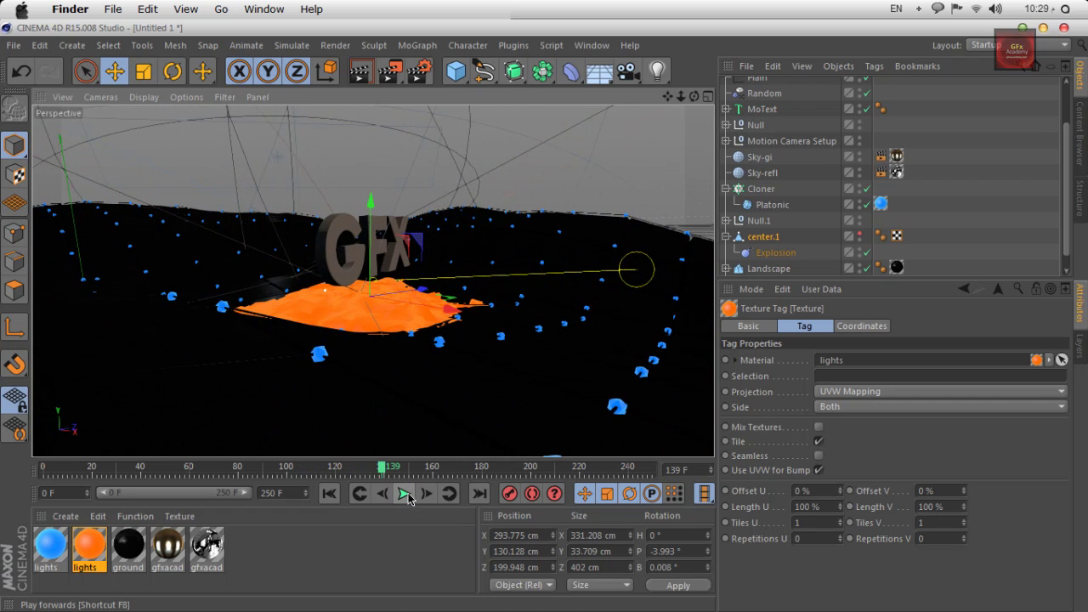
click(373, 80)
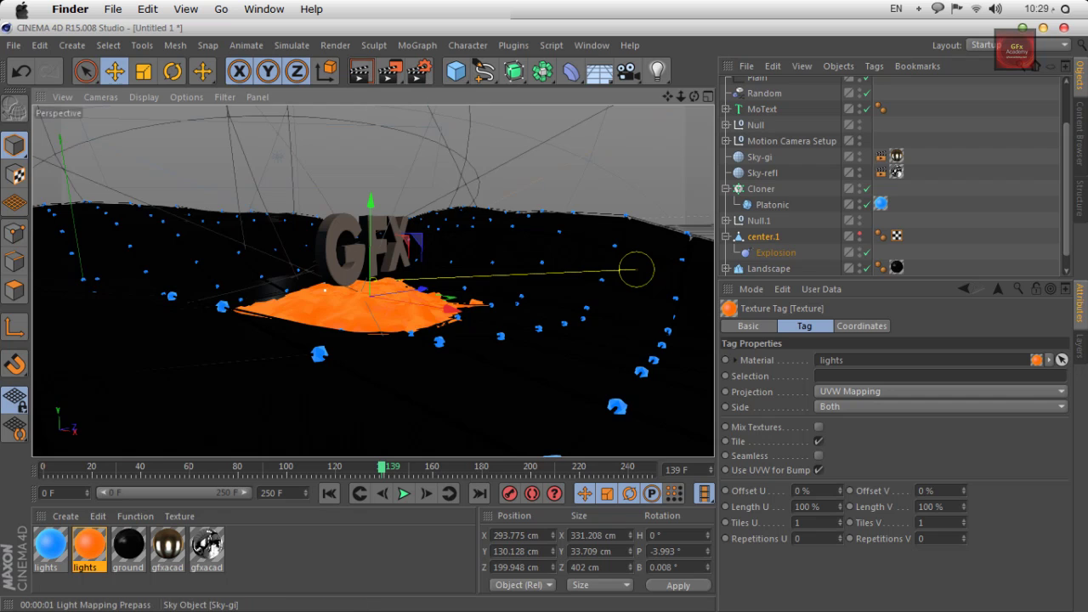
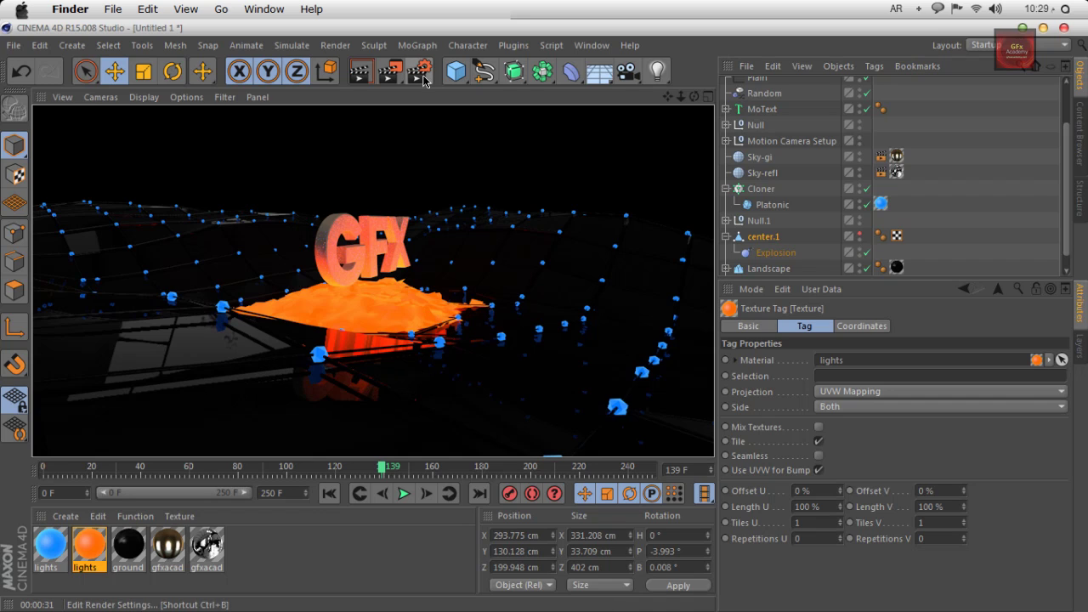
Step: Set the Global Illumination preset in the render settings to Interior - High (Small Illuminants)
key(super+space)
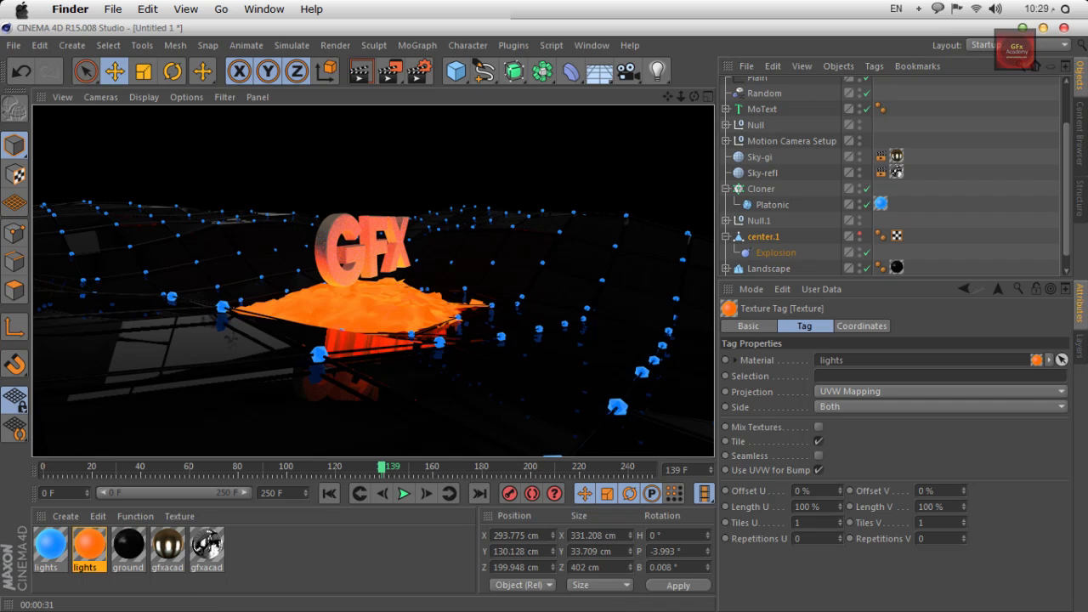
click(419, 71)
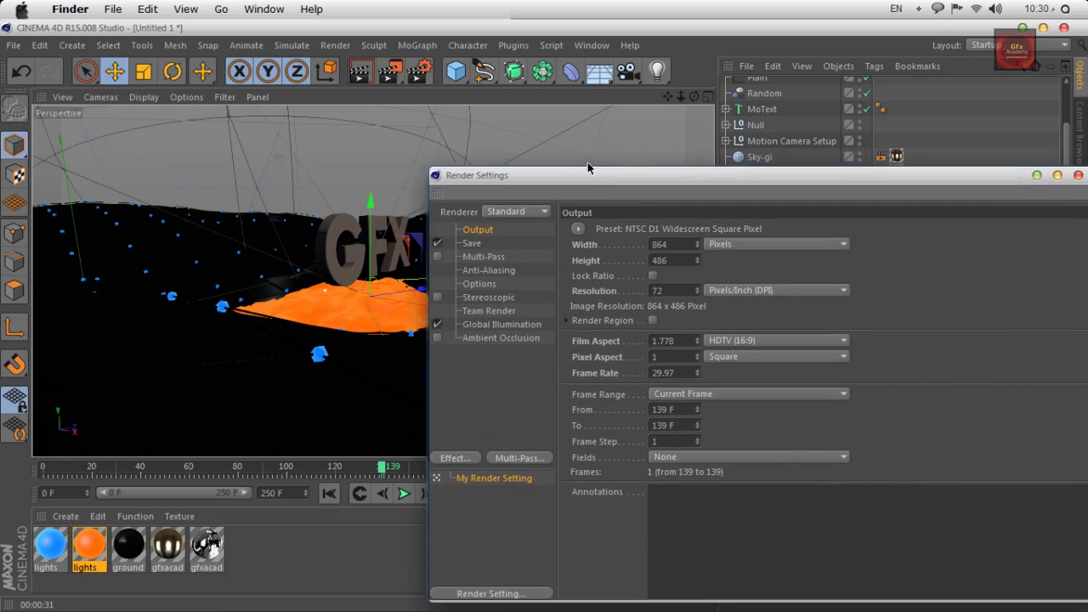
drag(595, 170, 504, 91)
click(408, 237)
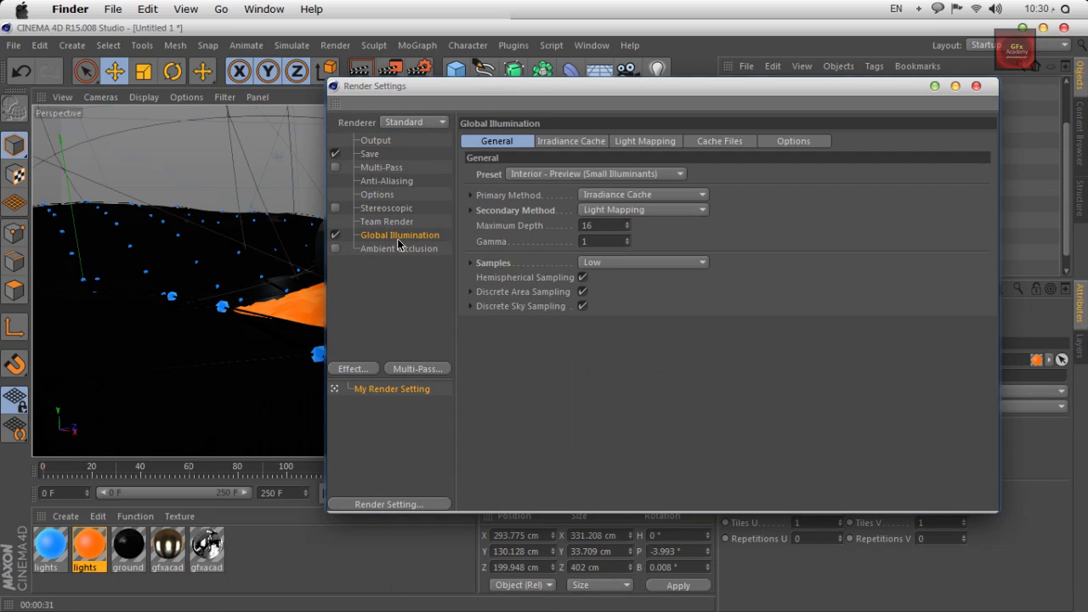
click(563, 175)
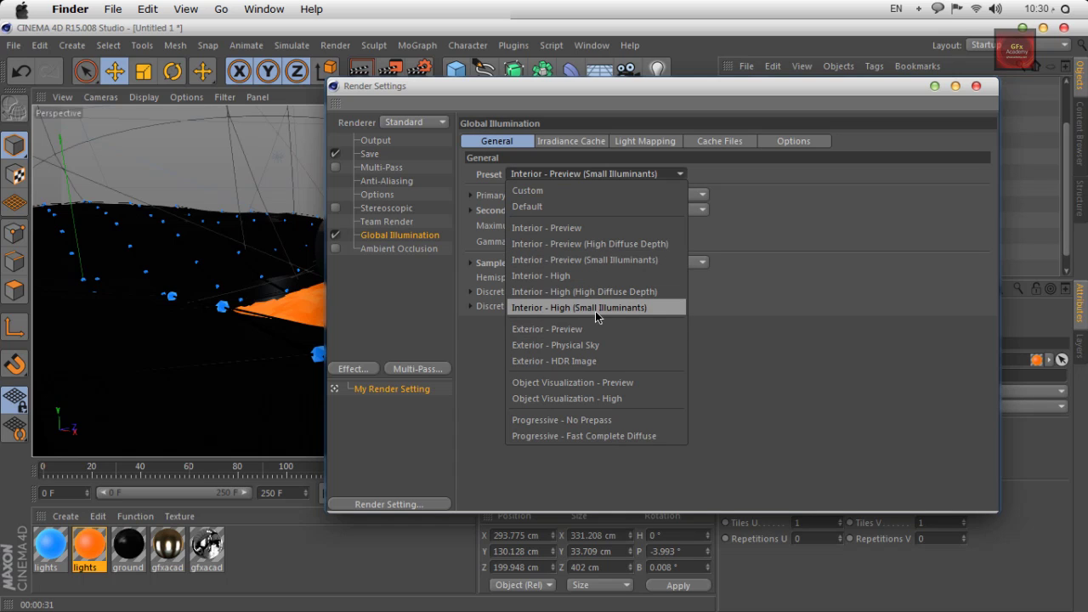
click(633, 308)
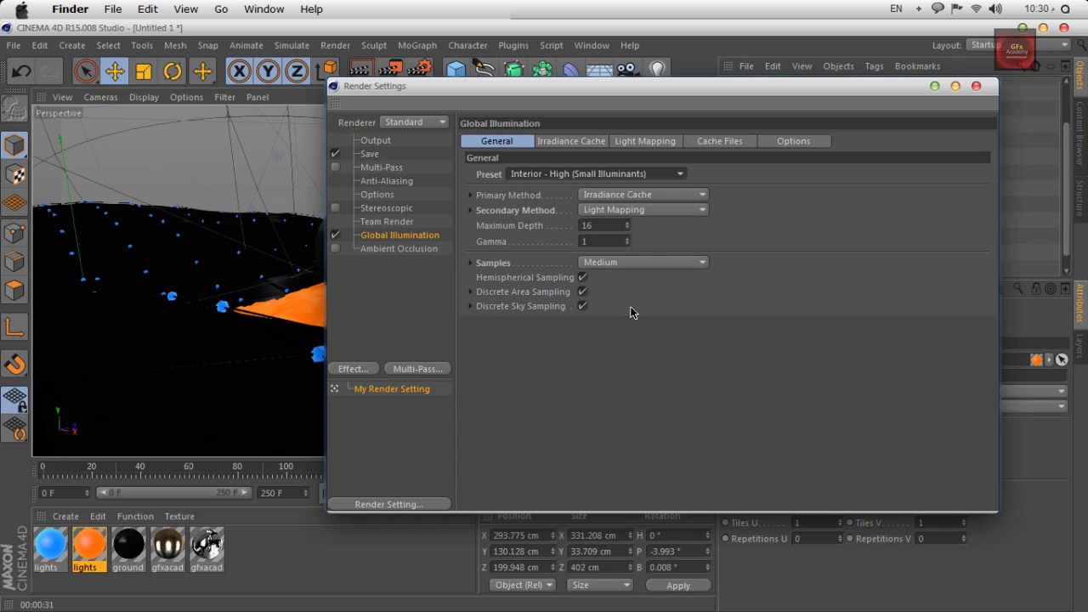
Step: Review the Irradiance Cache and Light Mapping settings of Global Illumination, and close the render settings
click(578, 142)
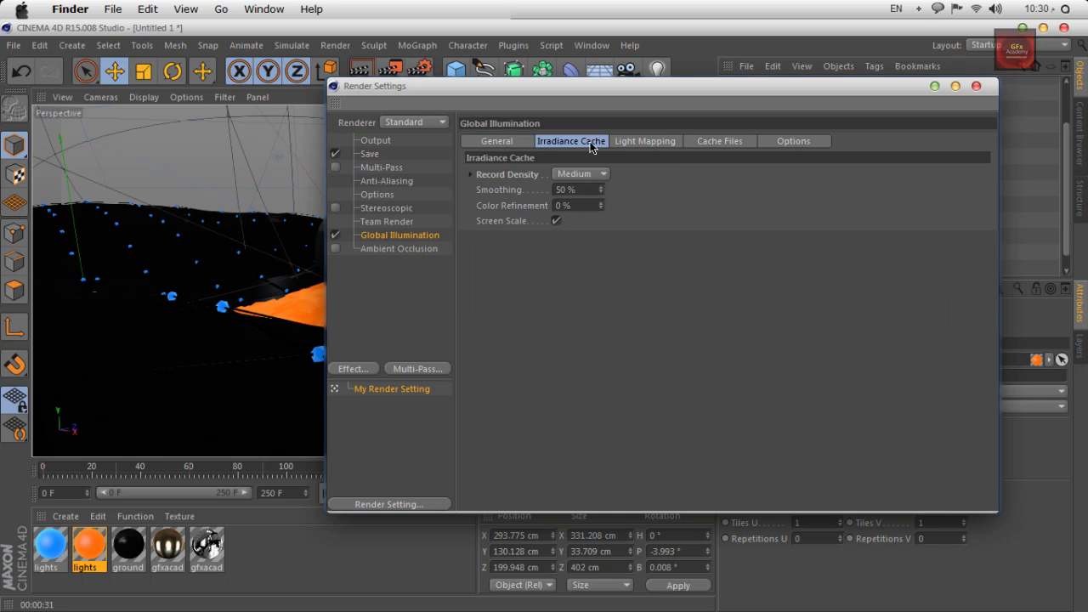
click(612, 144)
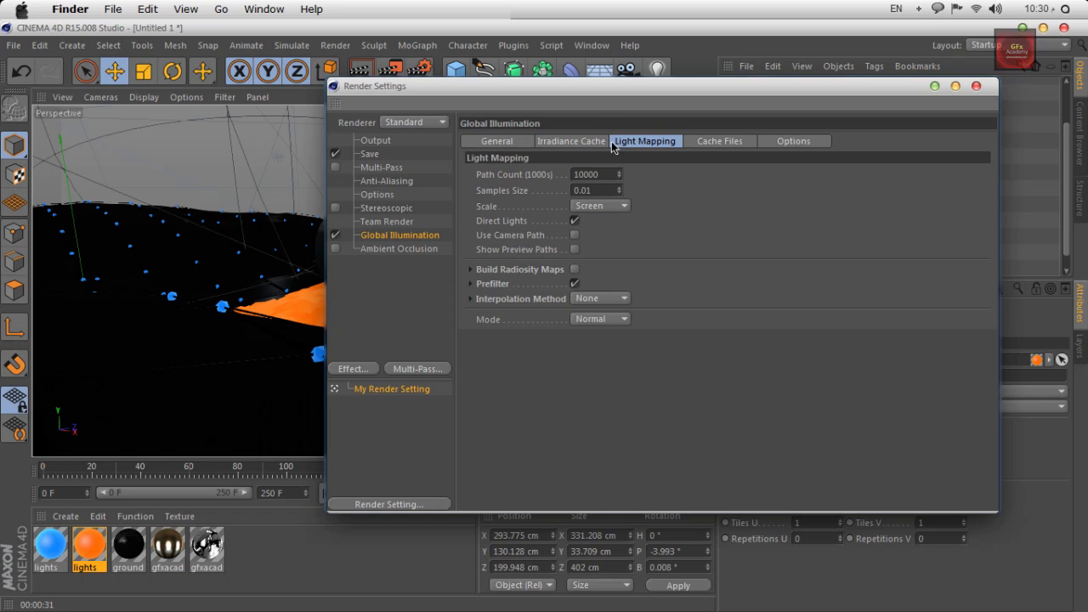
click(976, 86)
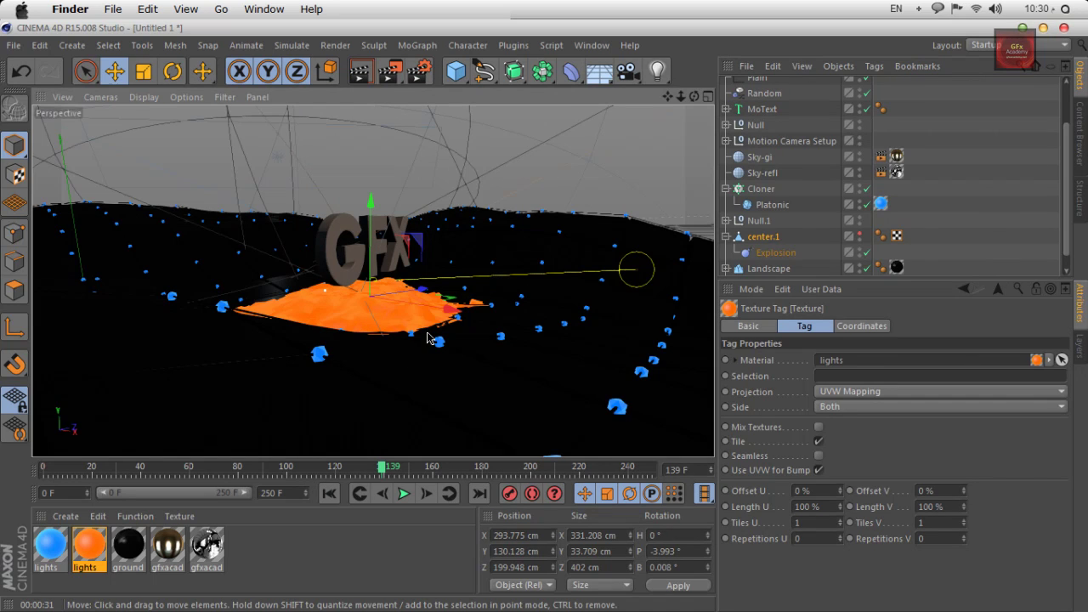
Step: Set the anti-aliasing mode to Best in the render settings
click(419, 70)
click(384, 180)
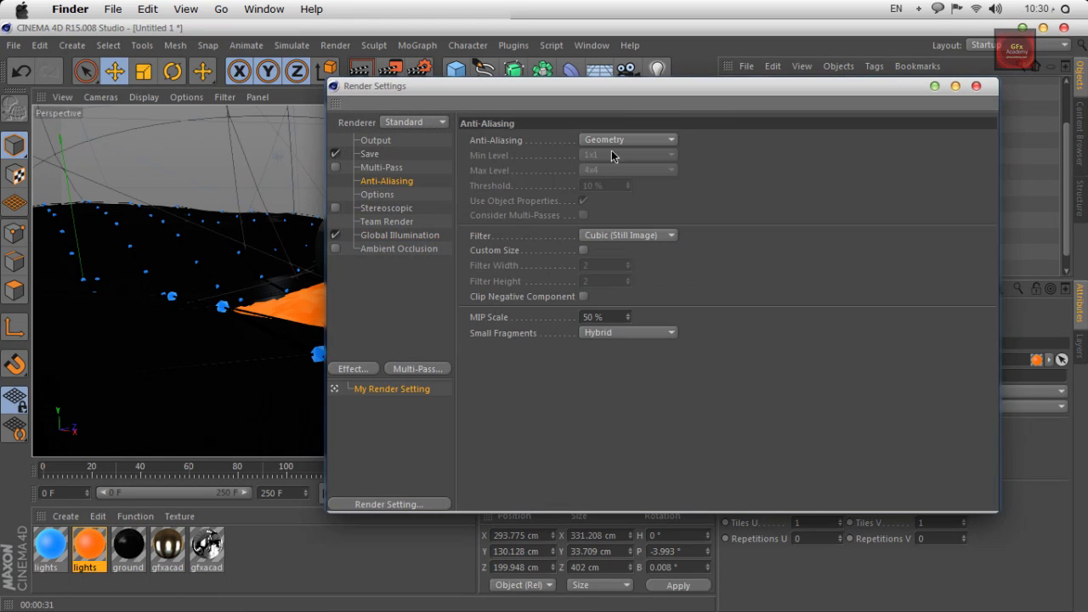
click(612, 145)
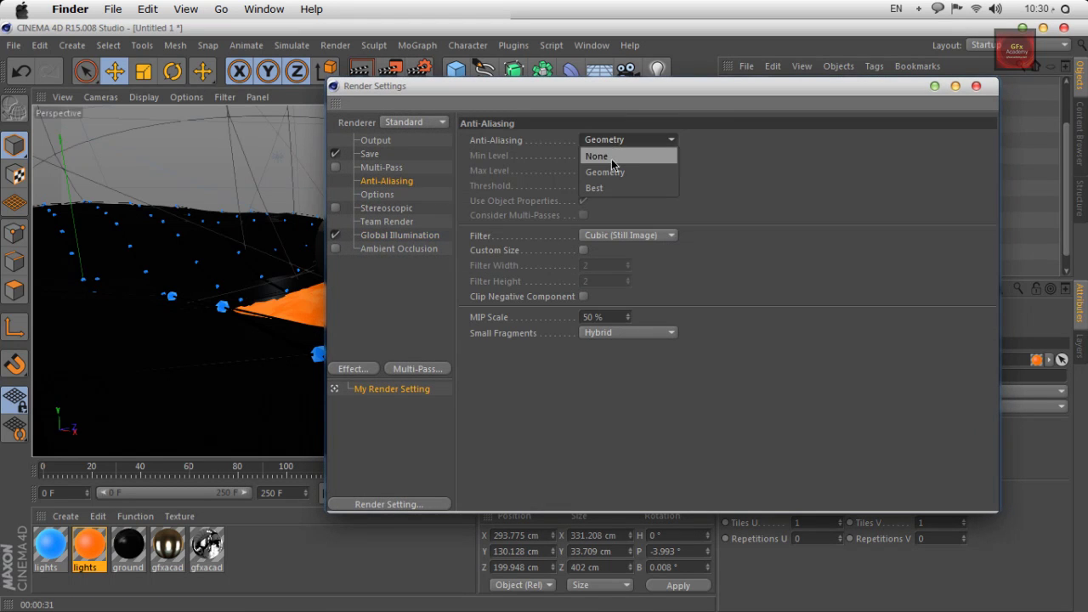
click(615, 184)
click(613, 186)
click(498, 158)
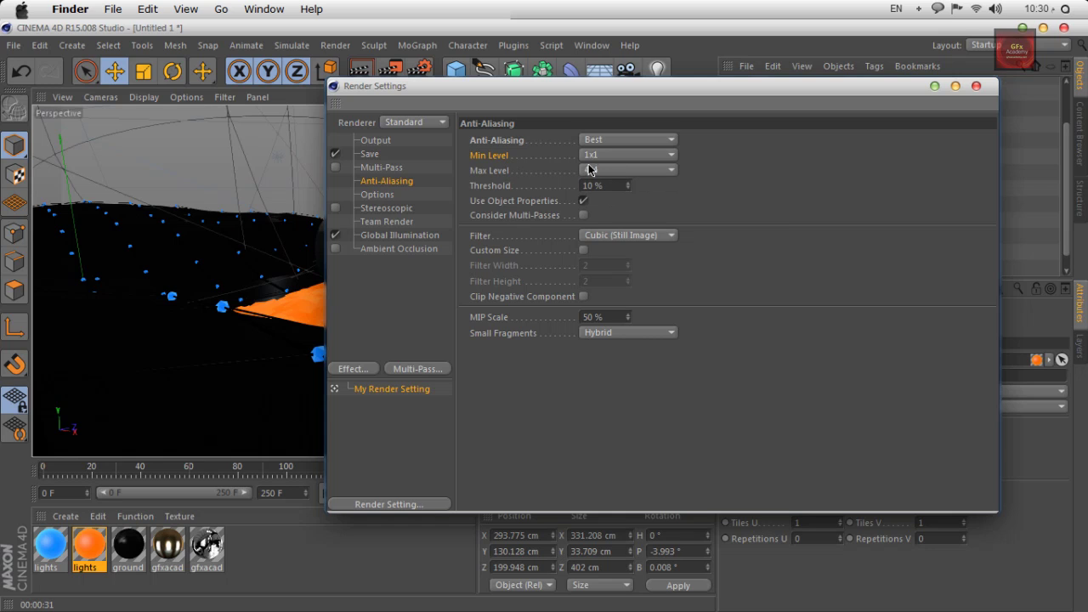
Step: Keep the anti-aliasing Min Level at 1x1 and set the Max Level to 2x2
click(607, 157)
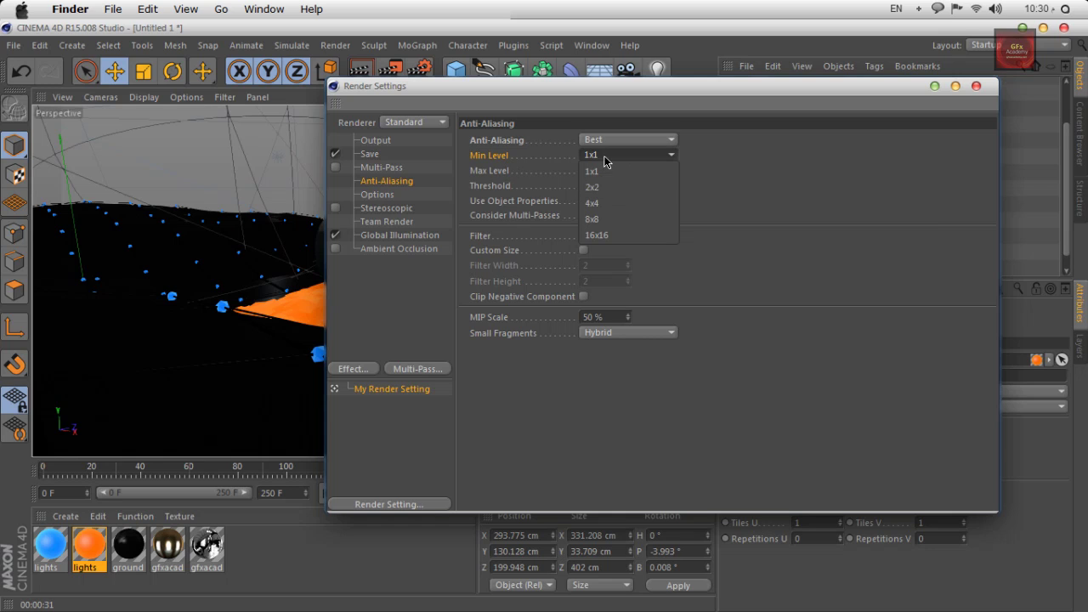
click(758, 179)
click(646, 173)
click(646, 173)
click(612, 202)
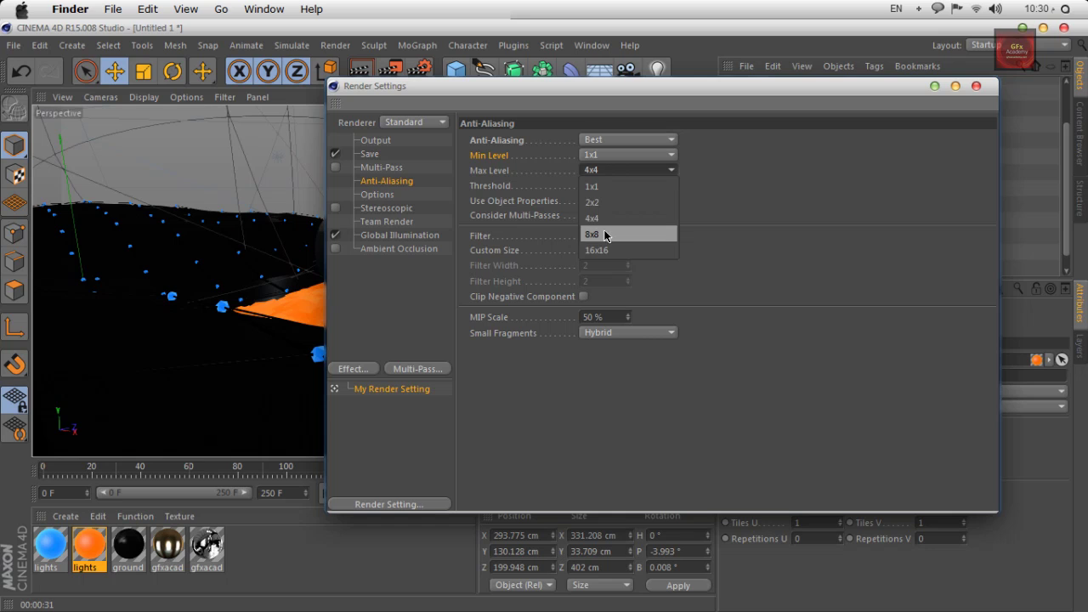
click(627, 155)
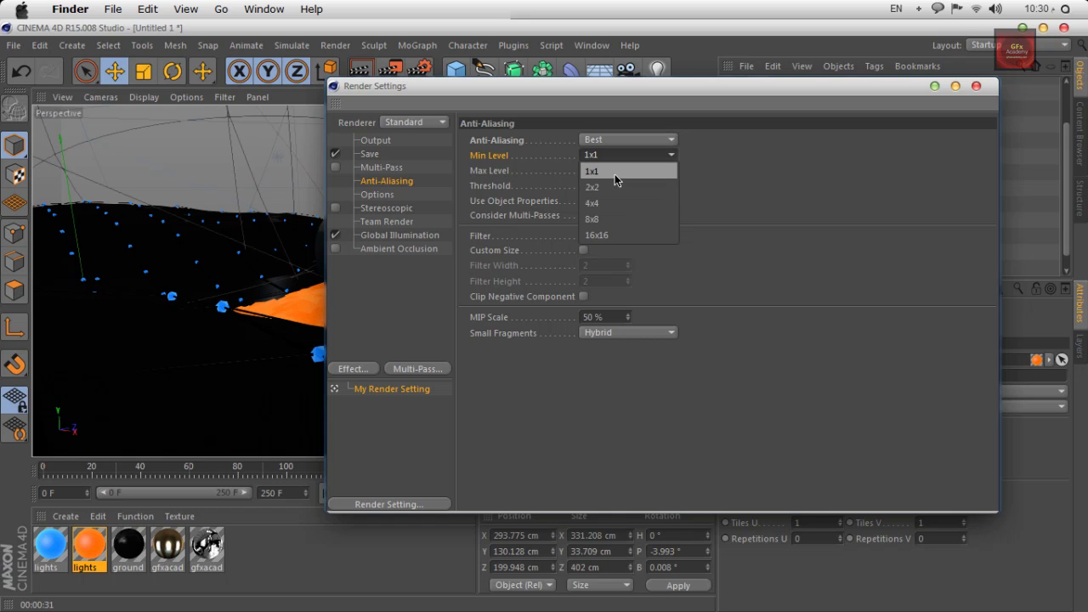
click(617, 171)
click(627, 171)
click(618, 204)
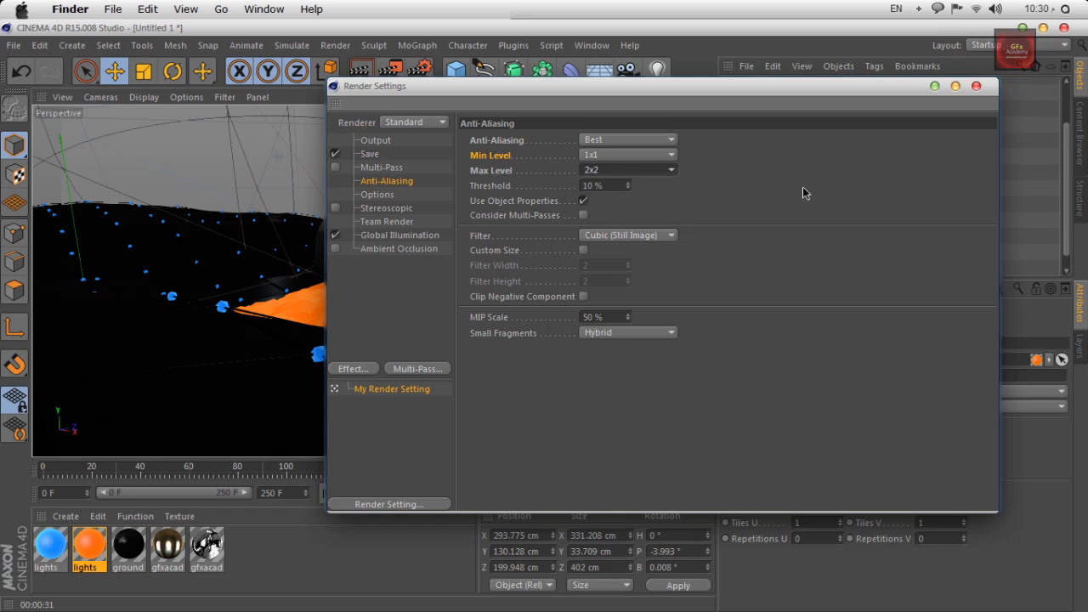
Step: Enable Clip Negative Component and Consider Multi-Passes for anti-aliasing, and close the render settings
click(586, 297)
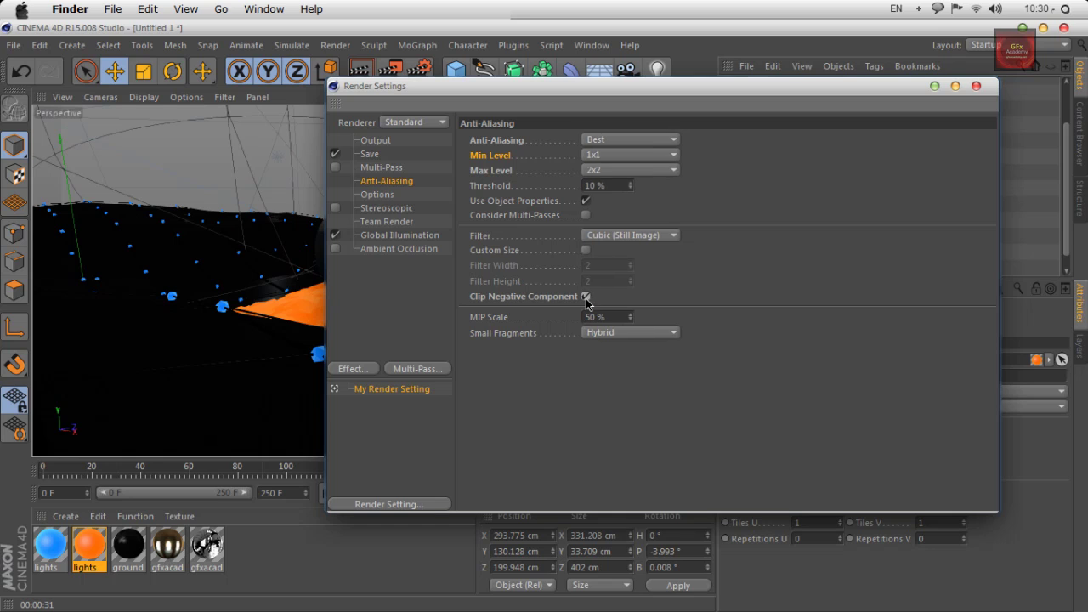
click(586, 216)
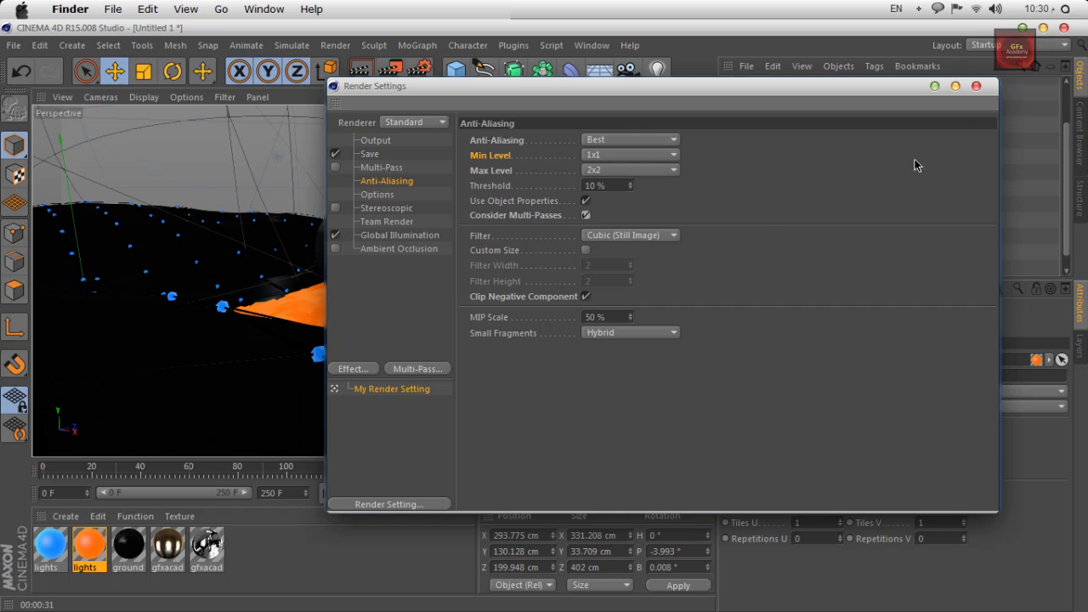
click(976, 85)
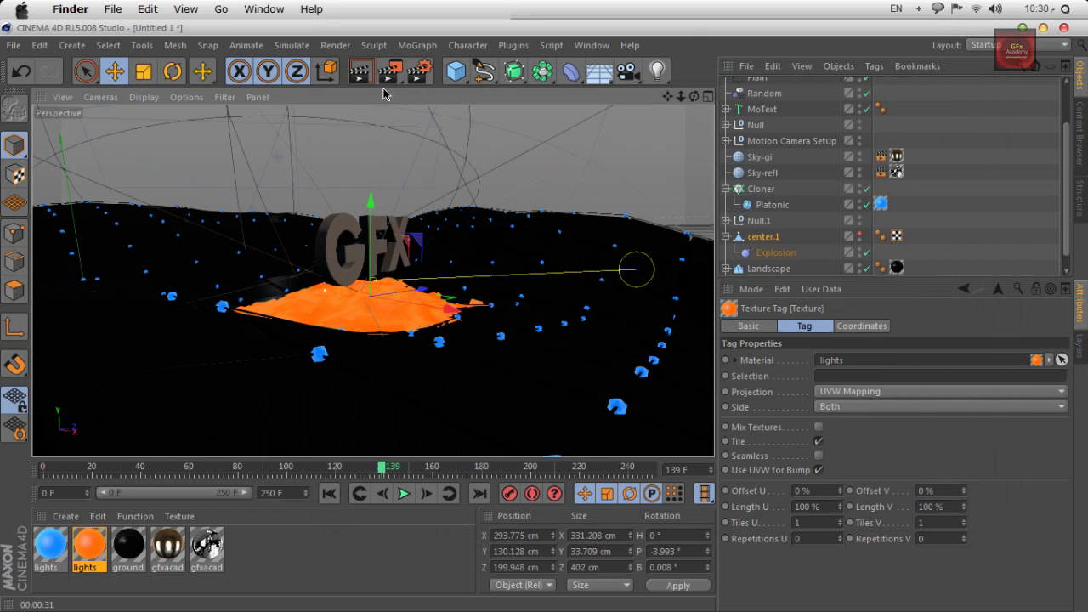
Step: Render the active view at frame 139, and move the playhead to frame 91
click(361, 75)
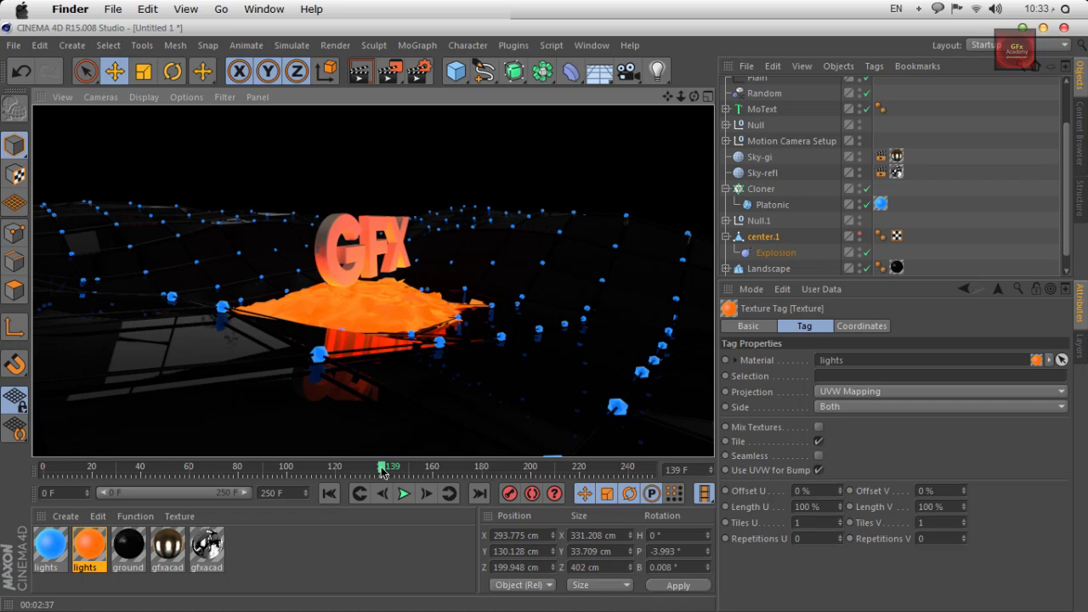
drag(382, 473, 266, 478)
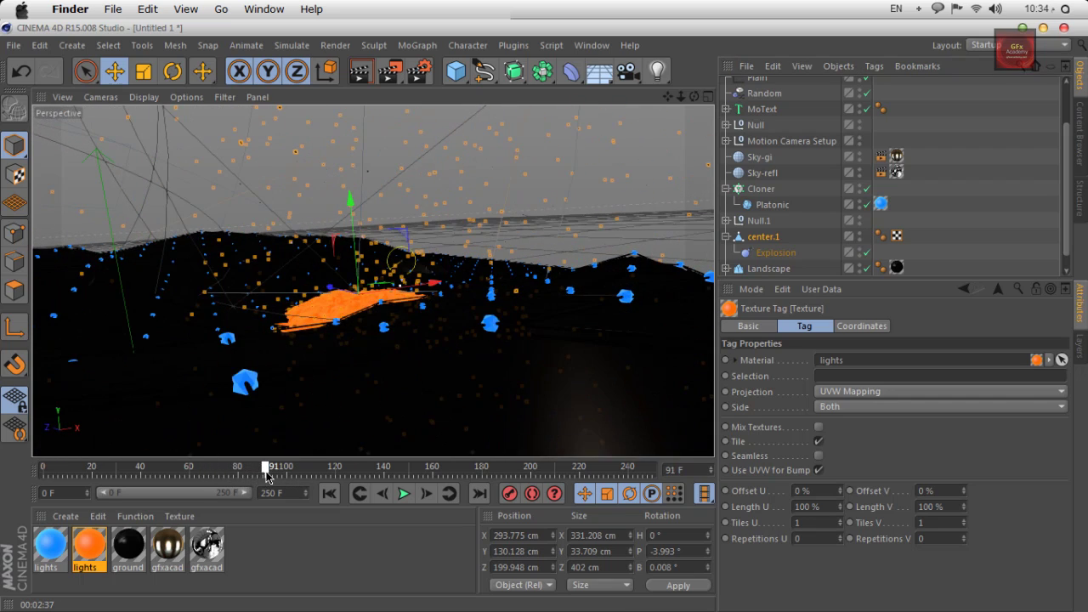
Step: Deselect everything and apply the blue lights material to the center.1 object
click(581, 266)
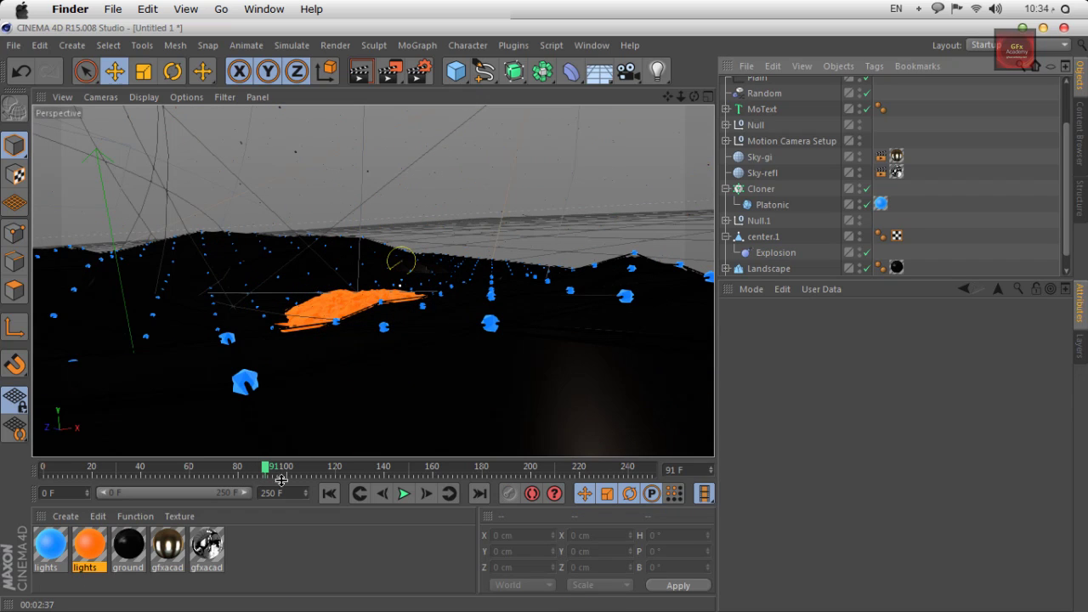
drag(45, 549, 778, 238)
click(950, 201)
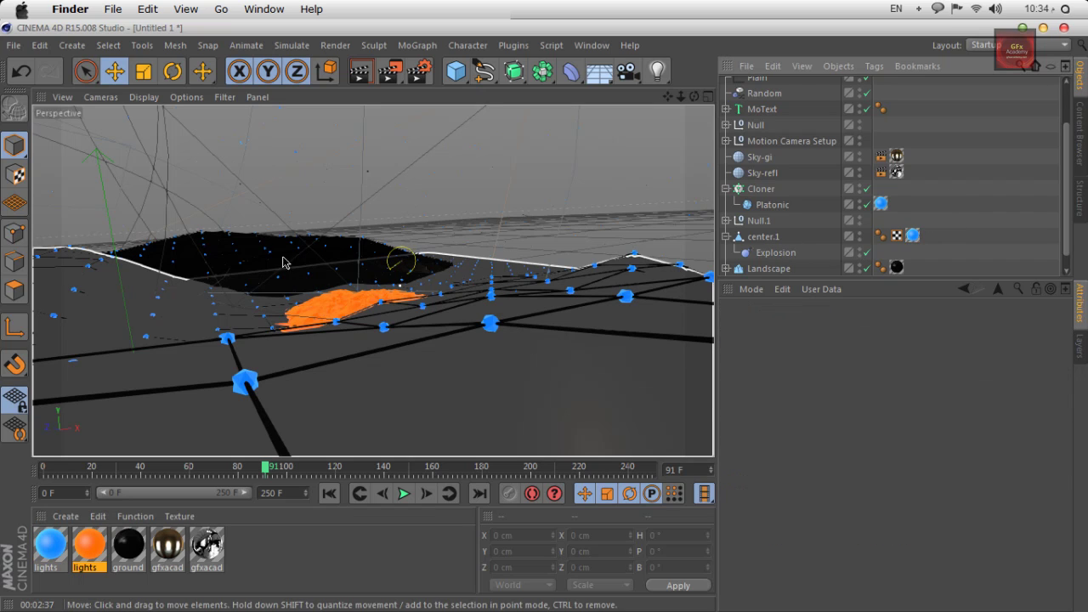
Step: Move the playhead to frame 79 and replace the blue material on center.1 with the orange lights material
drag(843, 278, 843, 346)
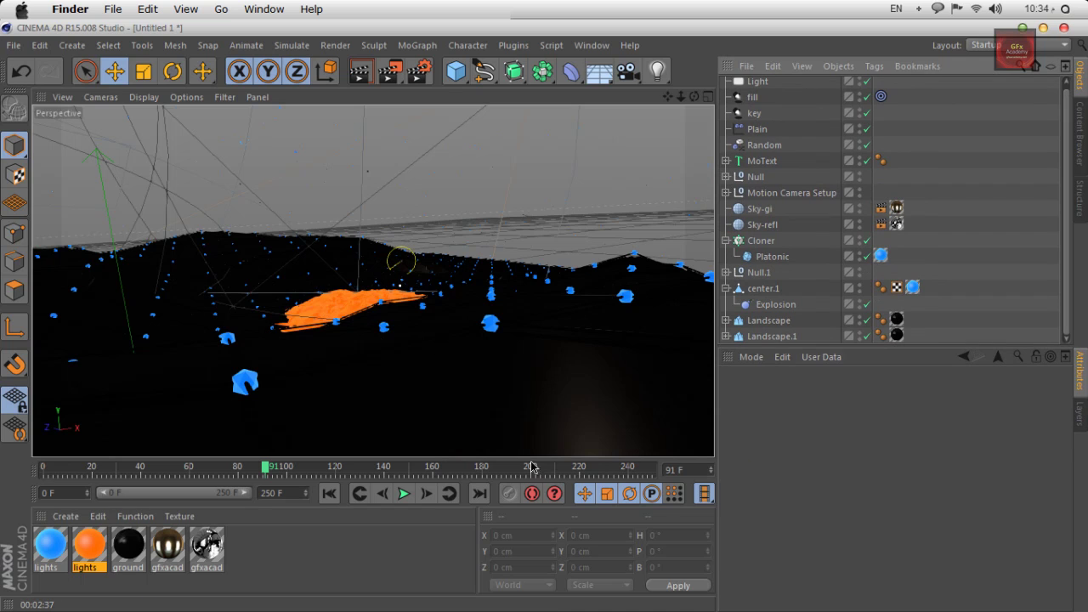
click(266, 473)
drag(266, 474, 236, 474)
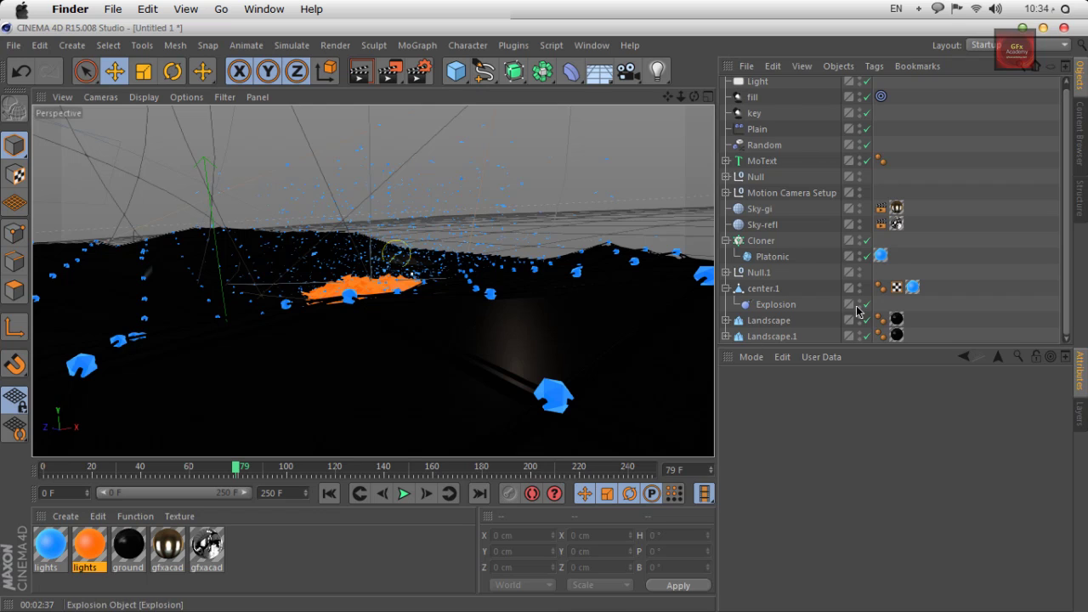
drag(85, 555, 913, 289)
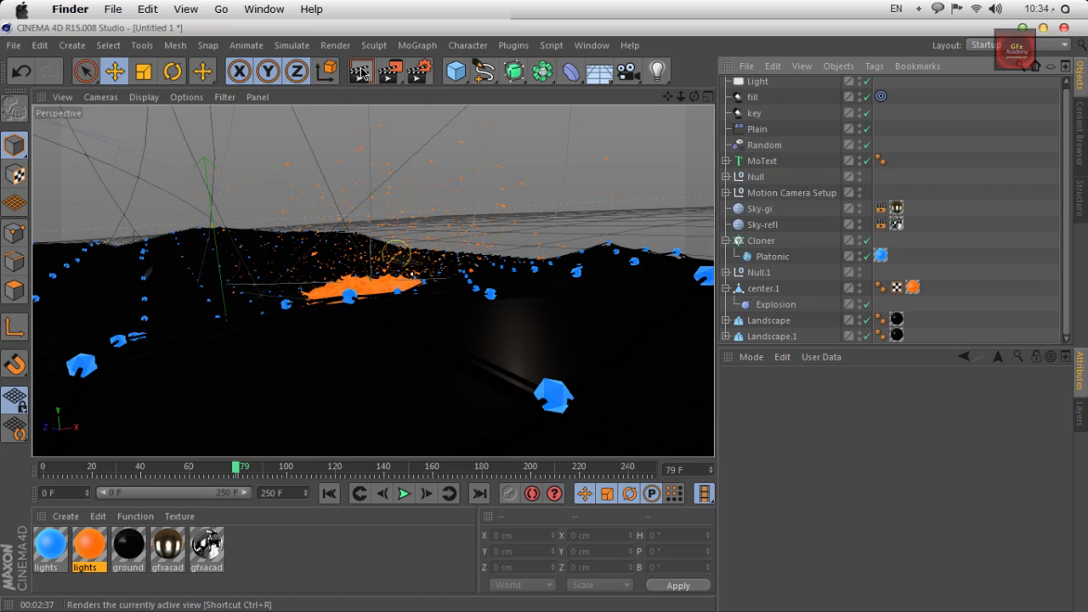
Step: Render frame 79 to the Picture Viewer and maximize the viewer window
click(390, 72)
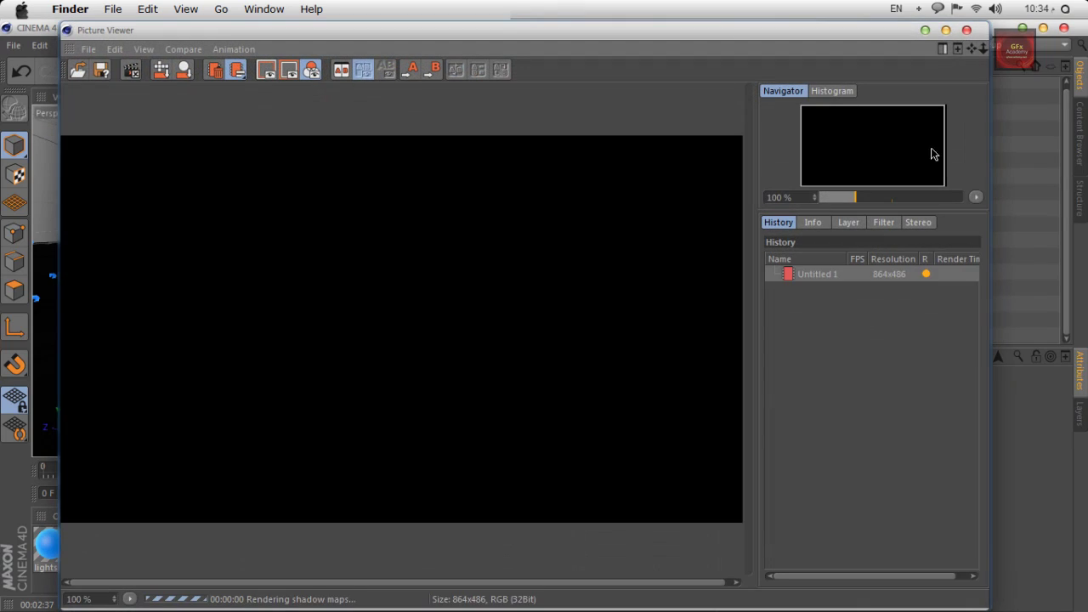
click(925, 30)
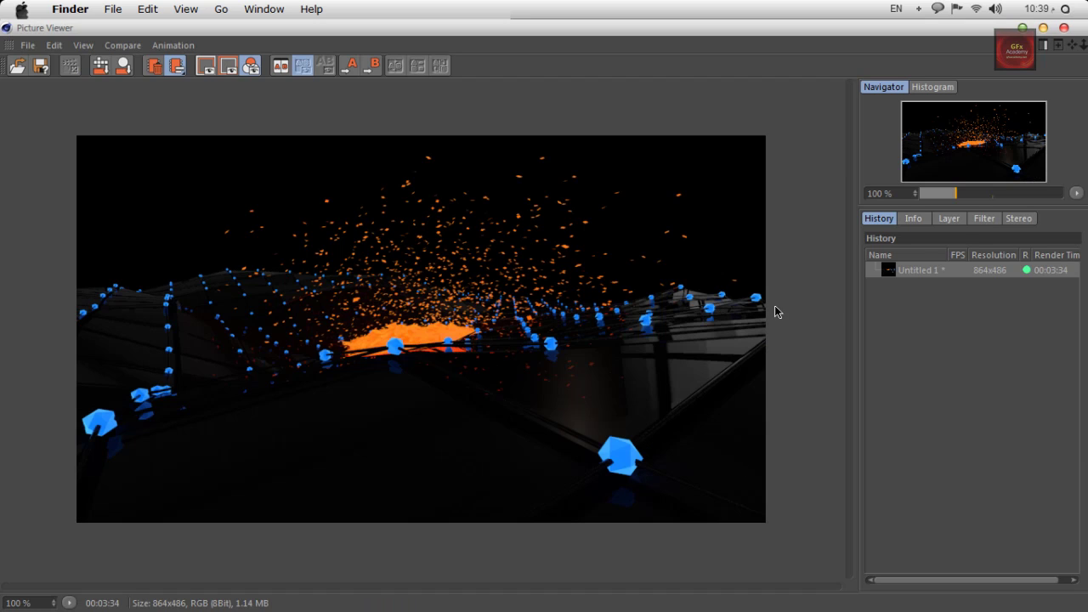
Step: Enable the Picture Viewer's image filter, comparing the render with the filter off and on
click(983, 219)
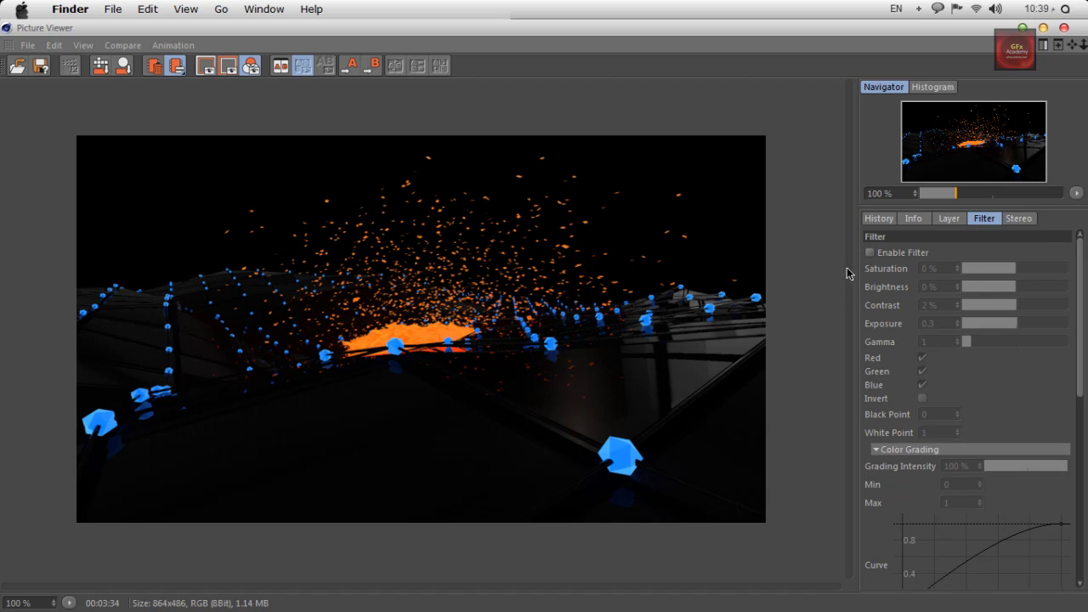
click(870, 253)
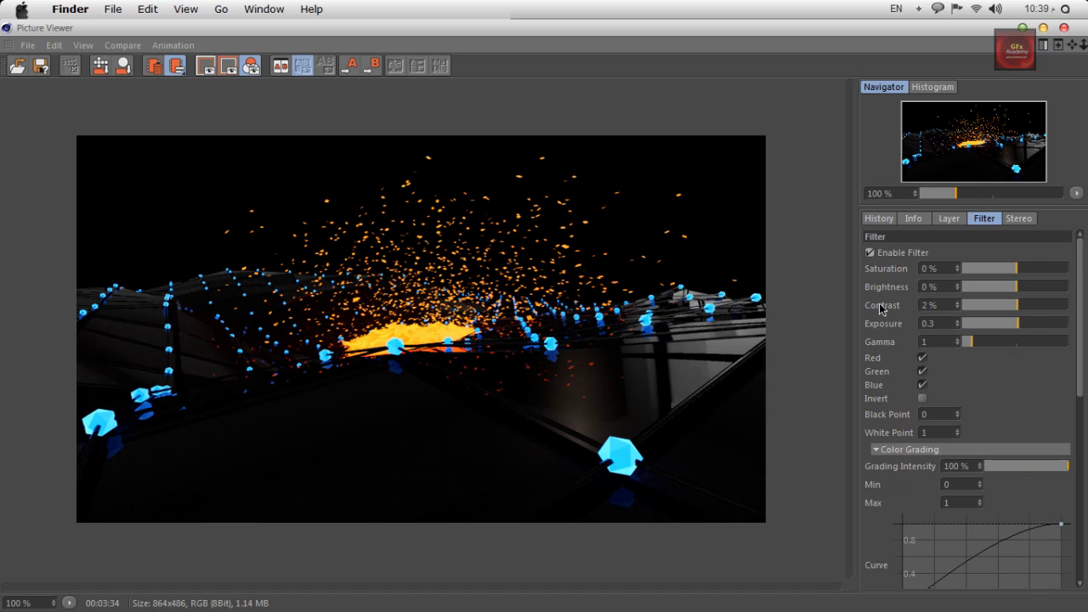
scroll(981, 383, down, 3)
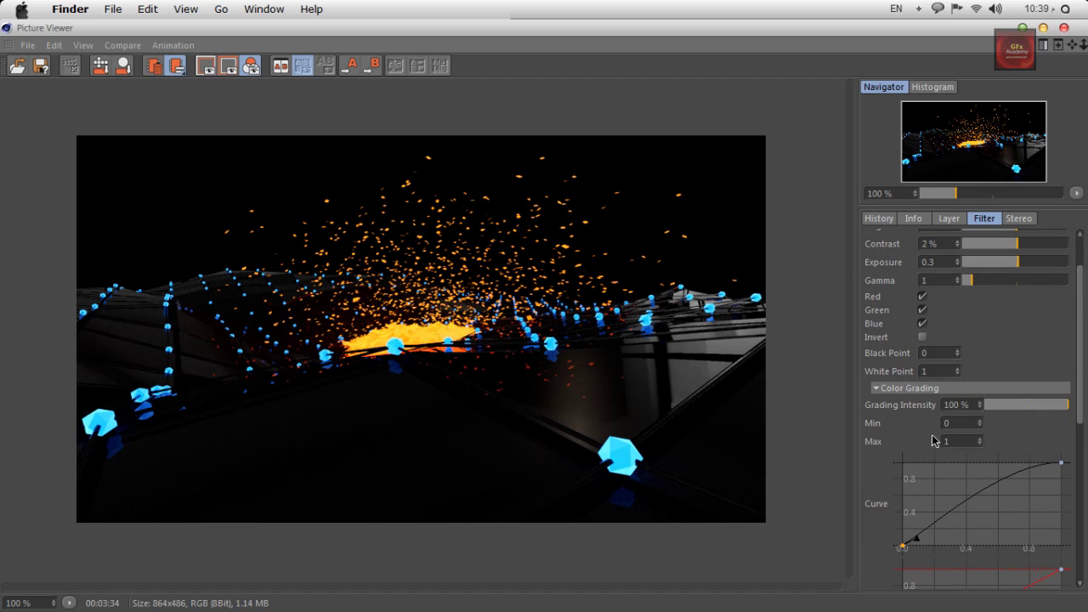
scroll(979, 311, up, 3)
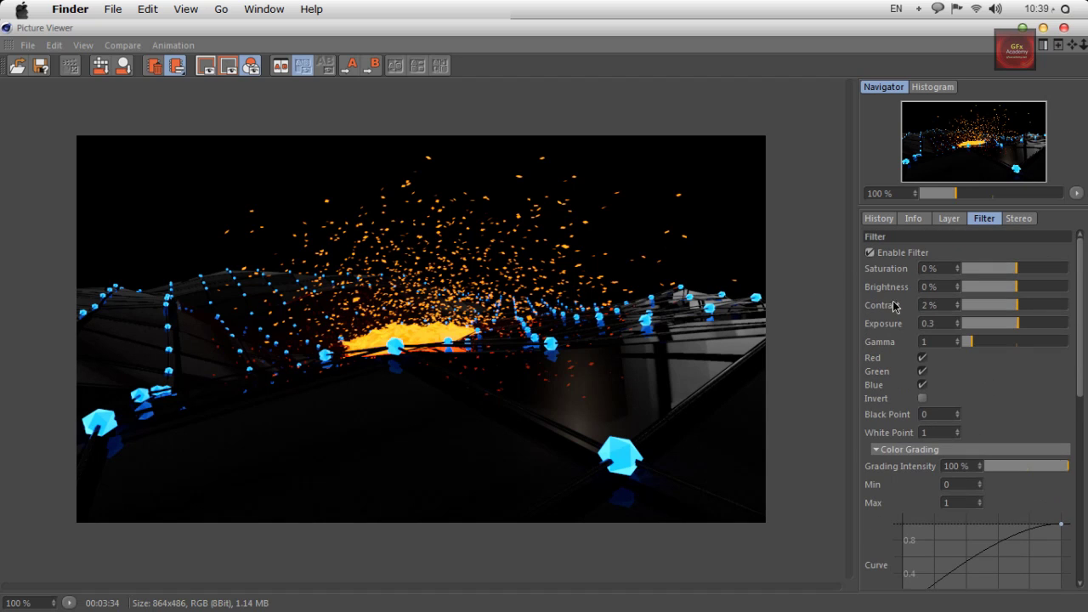
click(870, 252)
click(870, 253)
click(870, 252)
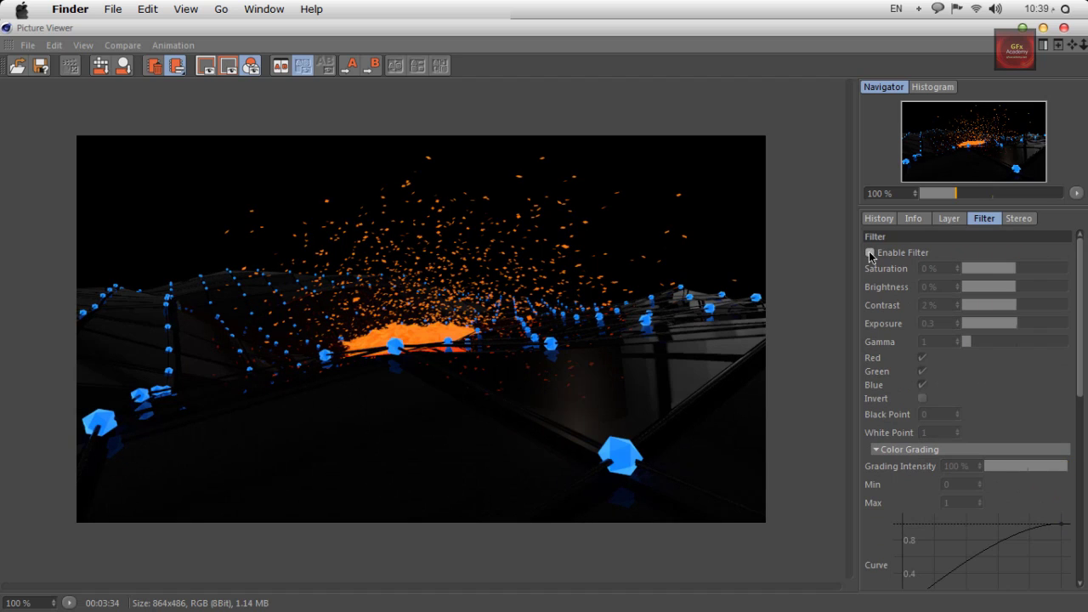
click(870, 253)
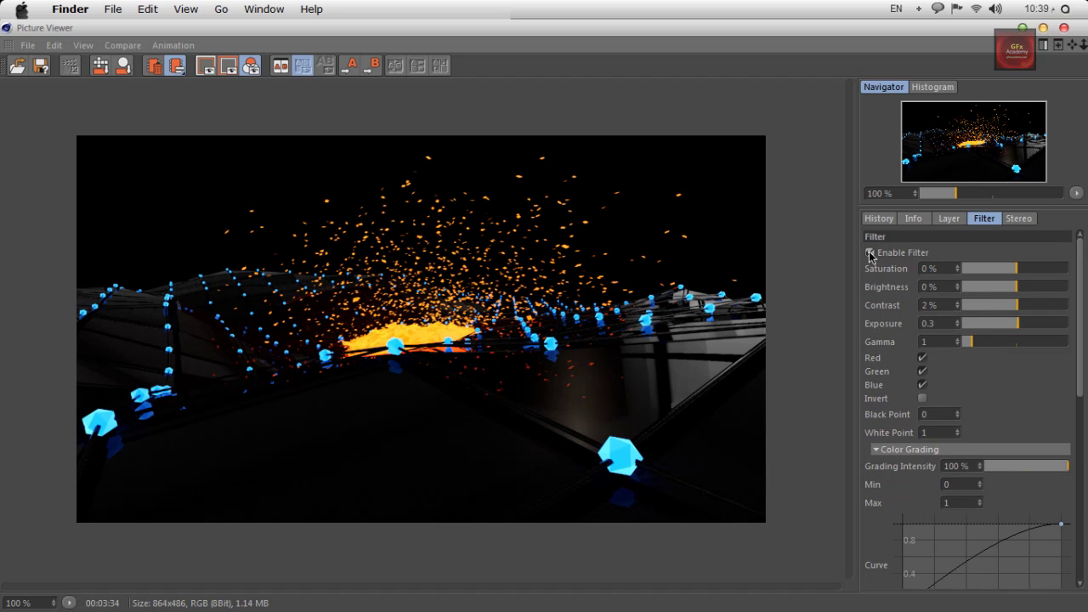
Step: Set the filter's exposure to 0.1 and close the Picture Viewer
click(945, 323)
text(1)
key(Return)
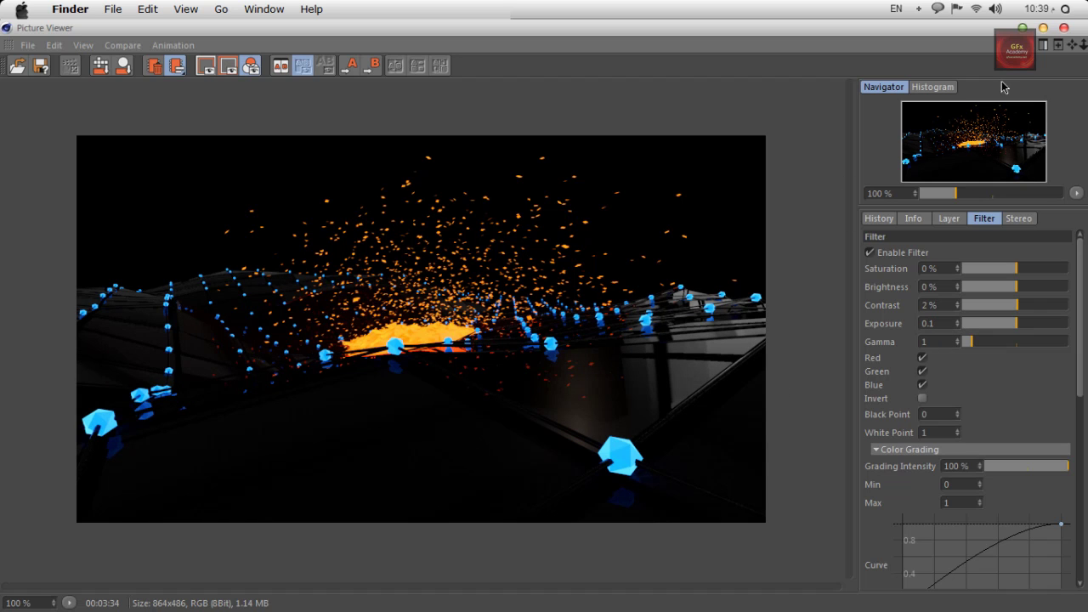
click(1063, 28)
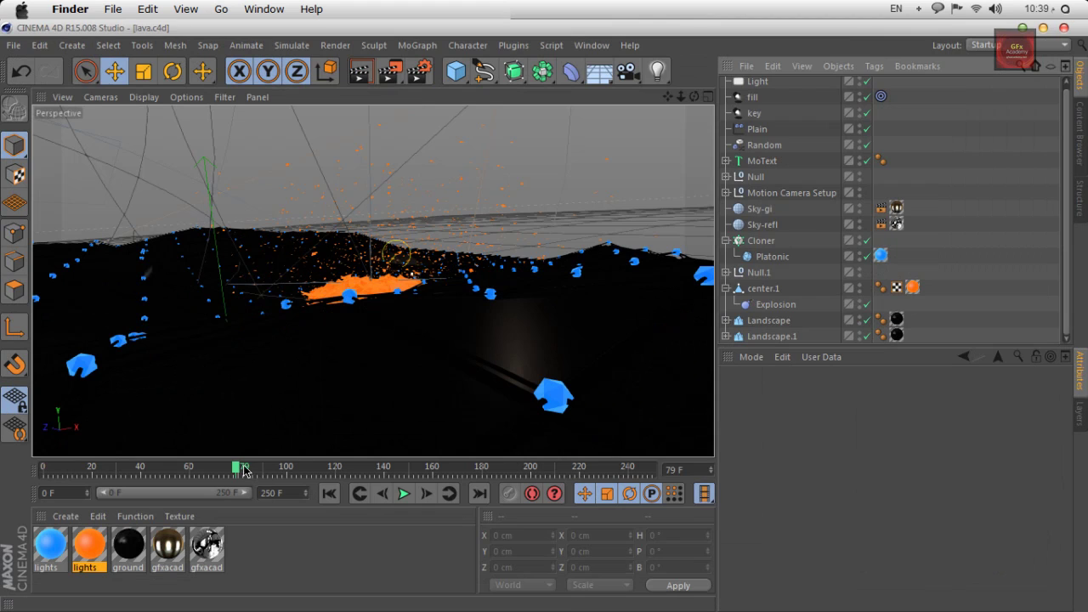
Step: Move to frame 212 and set Offset V to 5 % on the Atom Array's ground texture tag inside the Null
drag(244, 471, 561, 483)
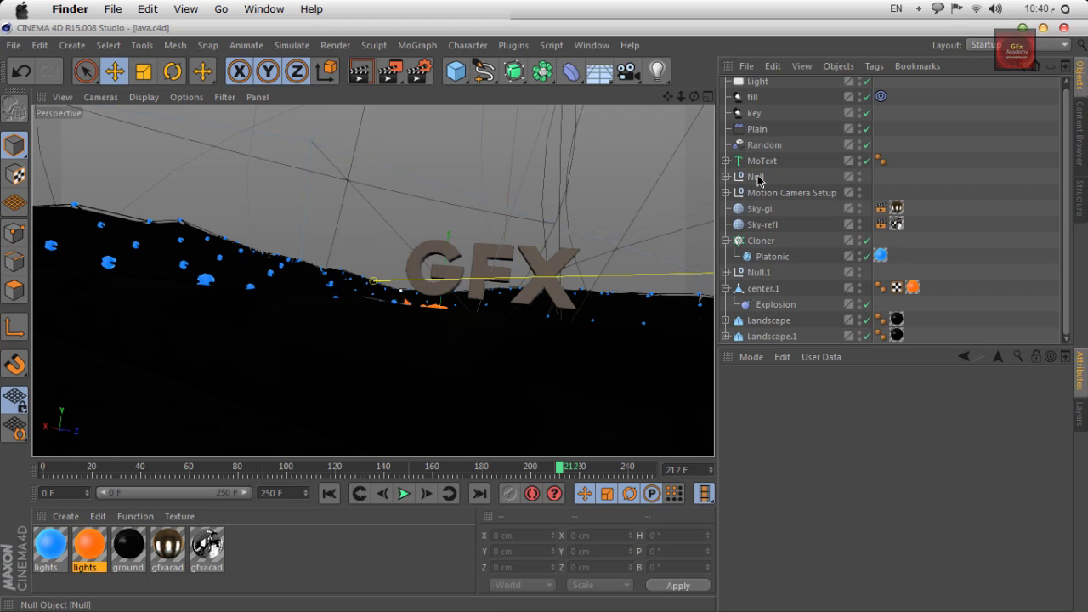
click(726, 177)
click(880, 192)
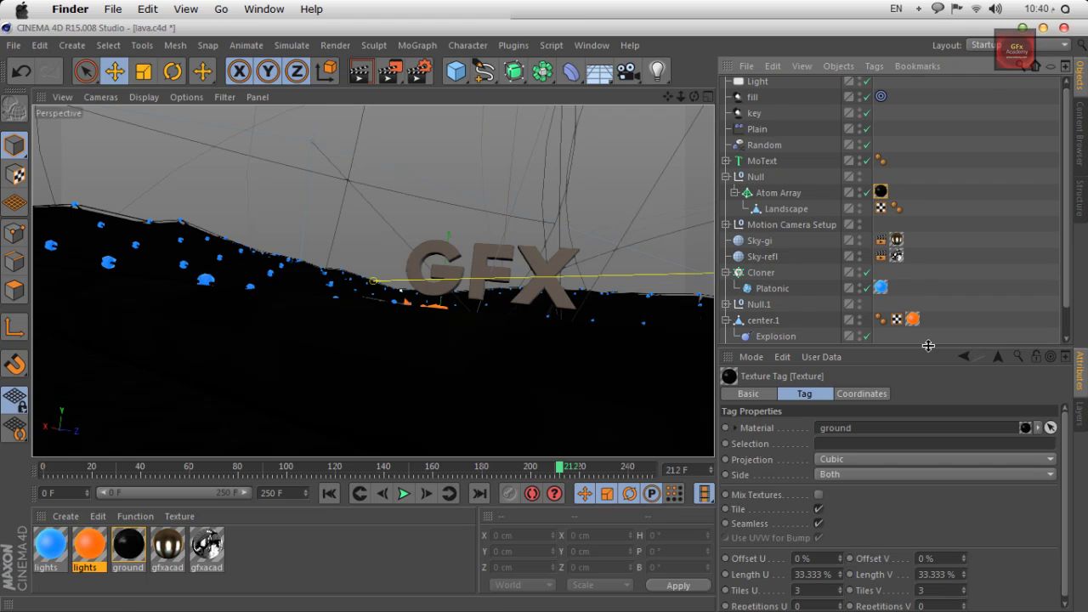
scroll(887, 503, down, 1)
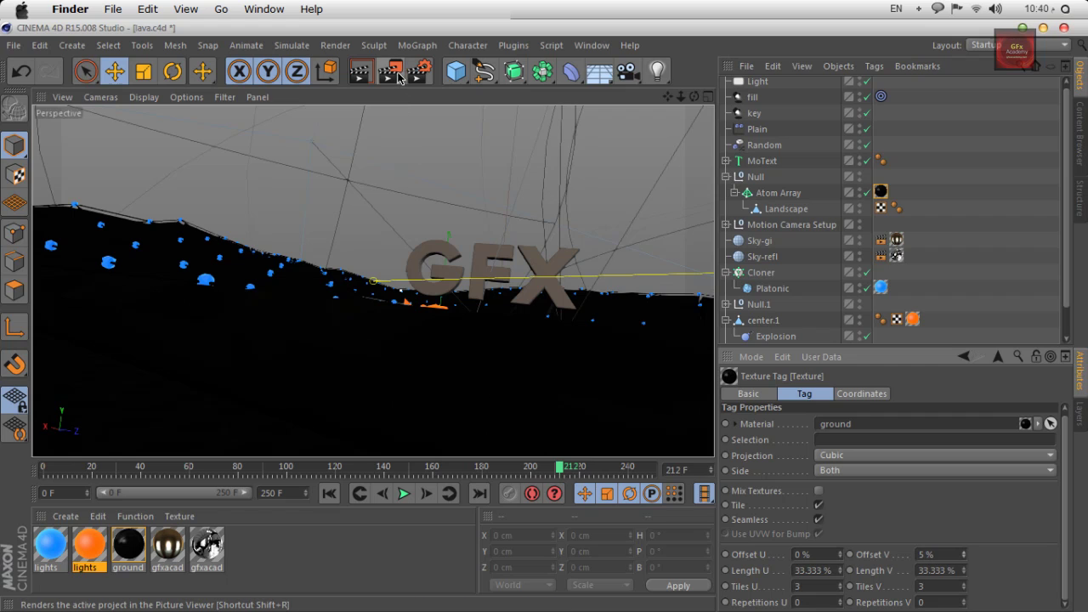
Step: Render a region of the view covering the landscape with blue nodes beside the GFX text, and clear the selection
drag(393, 78, 442, 85)
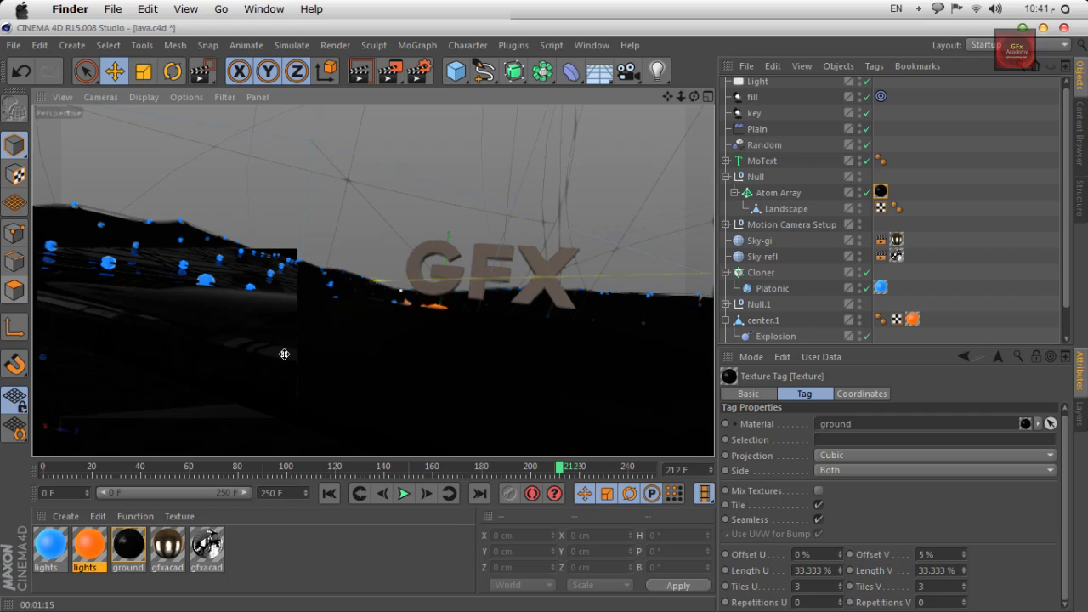
click(474, 325)
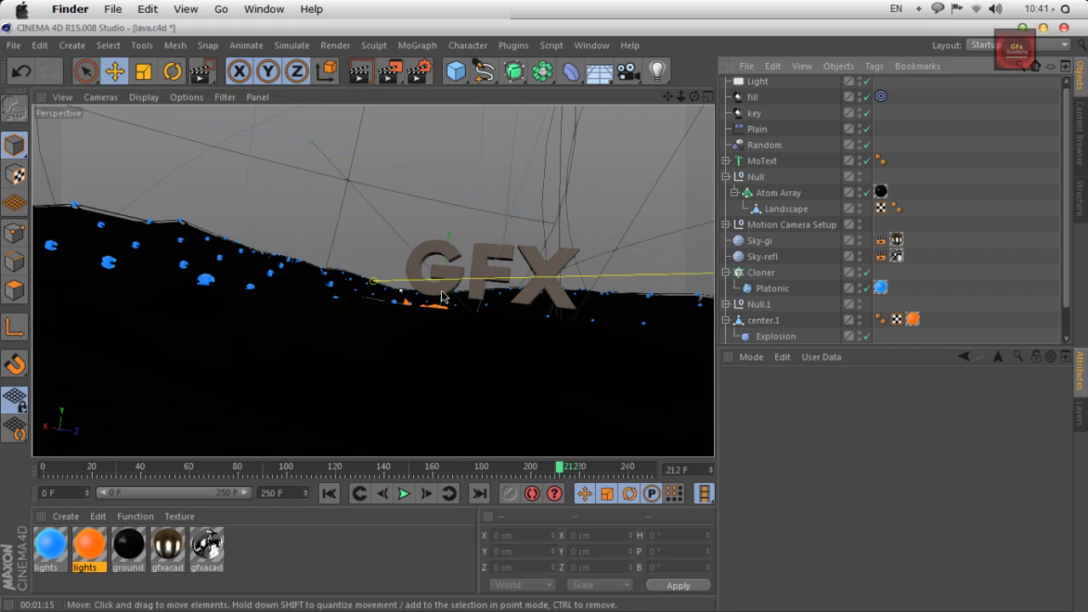
Step: At frame 228, apply the orange lights material to the MoText object and set its texture projection to Cubic
drag(559, 468, 604, 478)
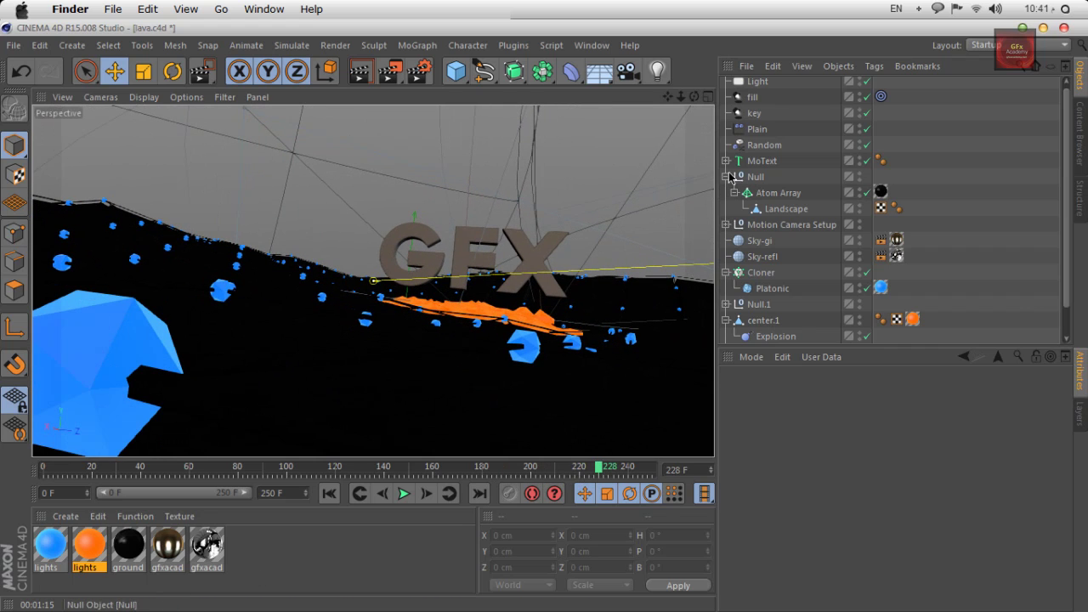
drag(102, 549, 763, 161)
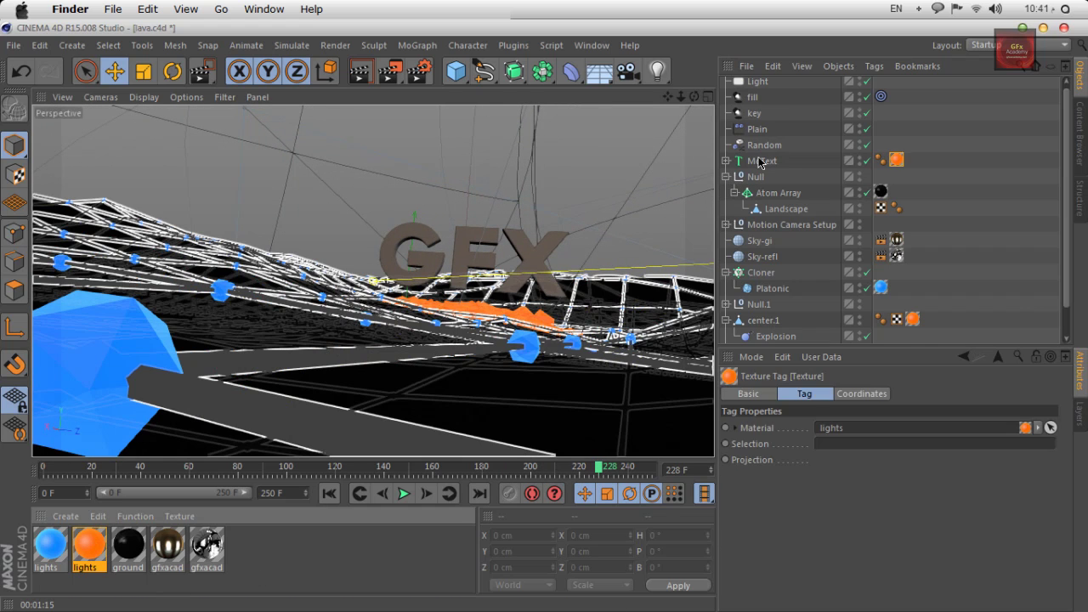
click(934, 205)
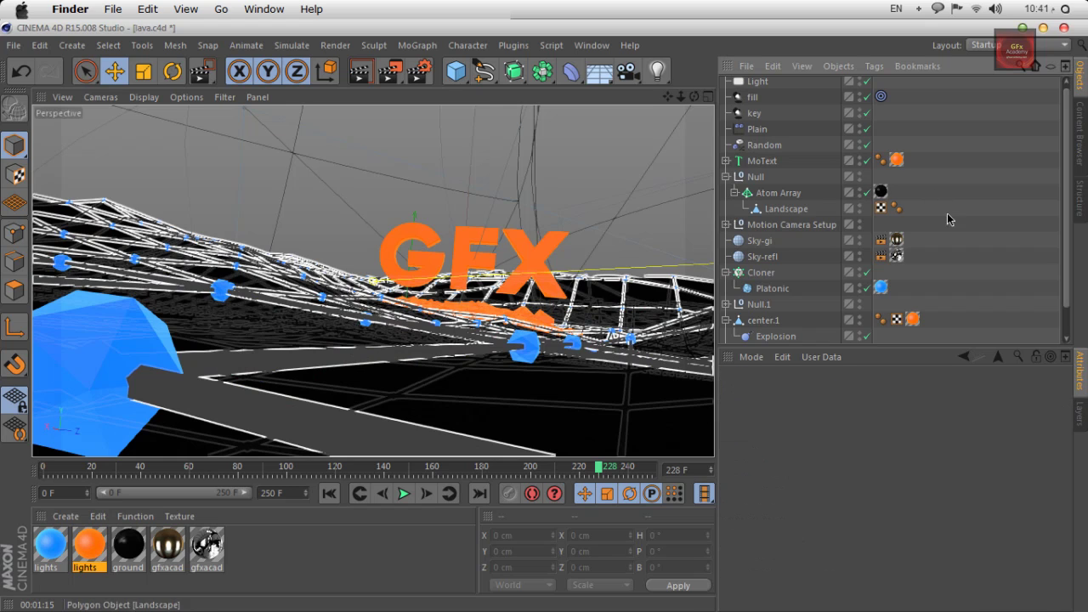
click(897, 160)
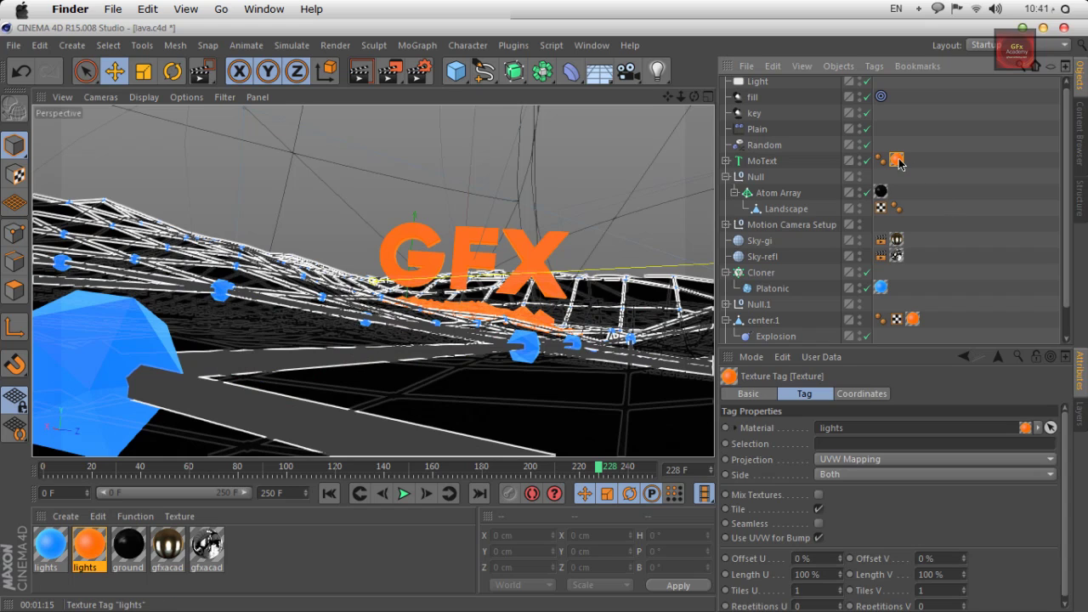
click(867, 459)
click(867, 371)
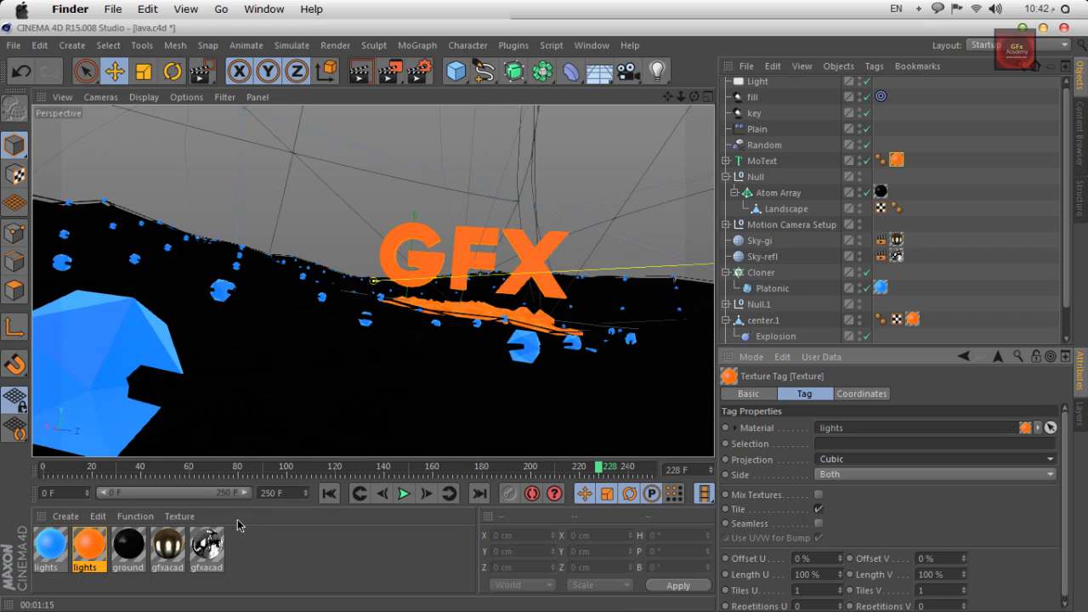
Step: Duplicate the orange lights material and name the copy gfx
ctrl+drag(102, 552, 119, 568)
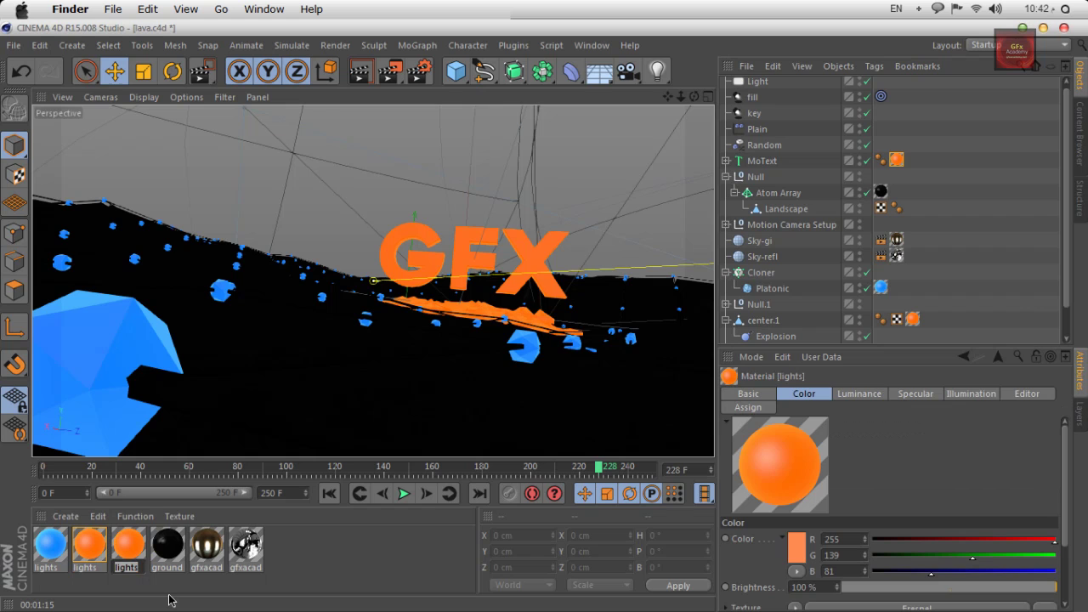
text(gfx)
key(Return)
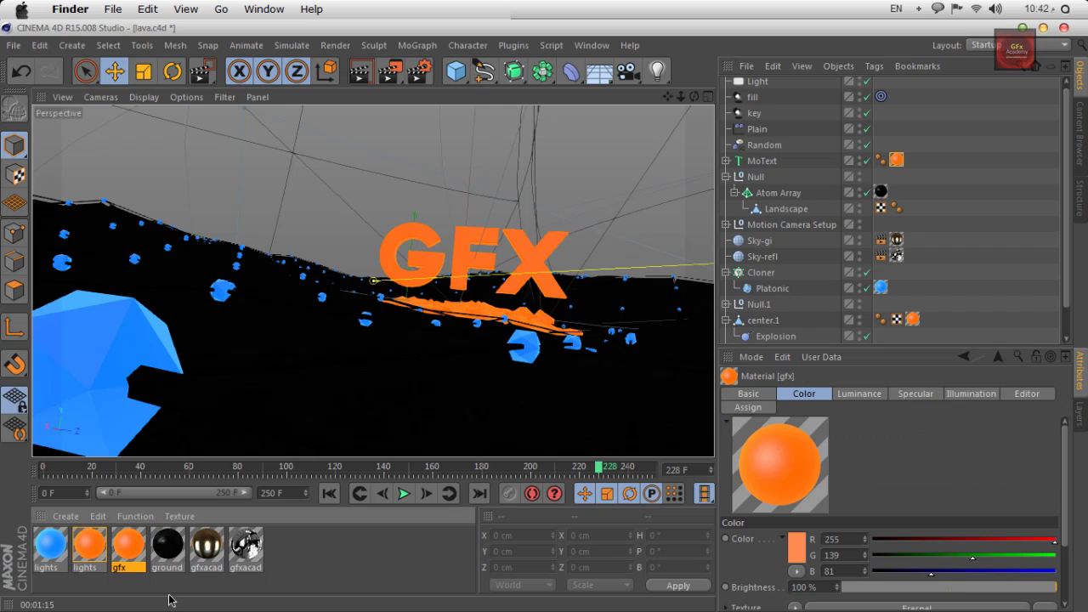
Step: Set the gfx material's luminance color to dark red (R 78, G 0, B 0) and assign it to MoText's texture tag
double_click(132, 551)
click(427, 171)
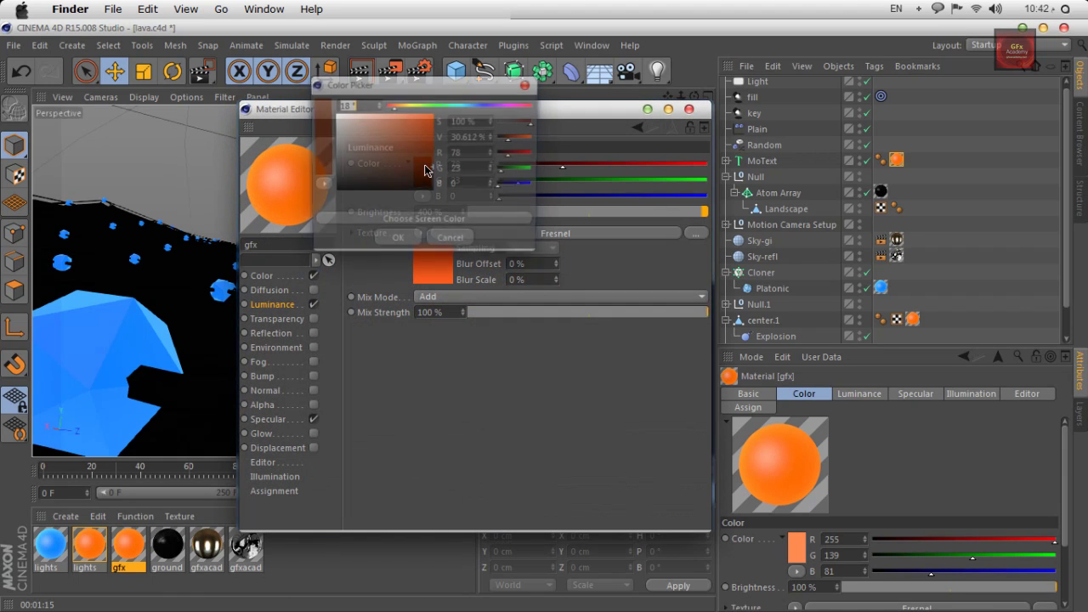
click(388, 106)
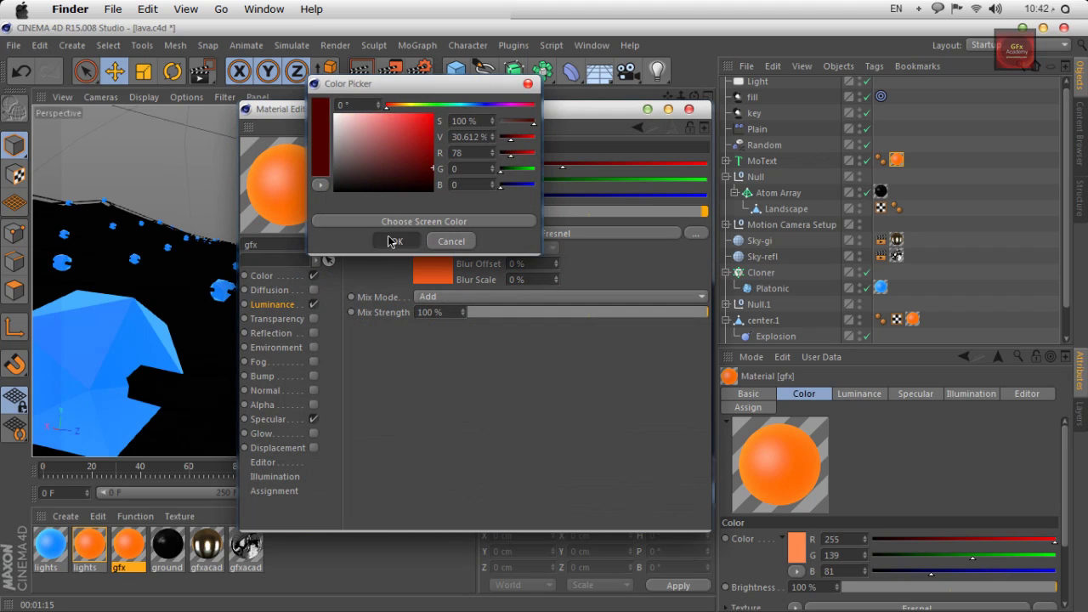
click(390, 242)
click(689, 109)
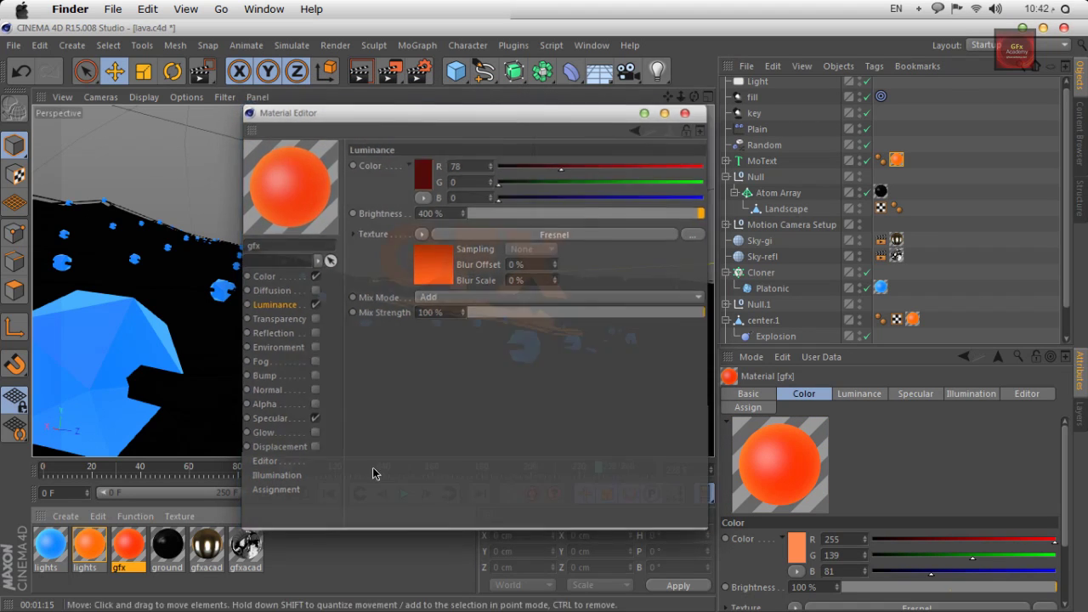
drag(129, 548, 897, 161)
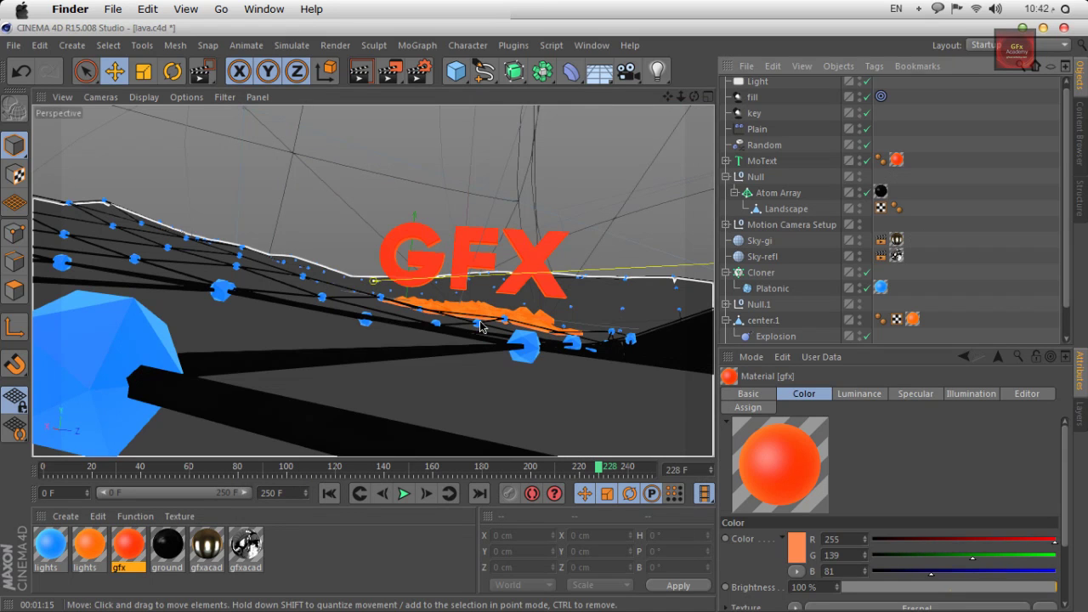
Step: Set the Global Illumination preset to Interior - Preview (Small Illuminants) and render the view at frame 139
drag(601, 461, 384, 473)
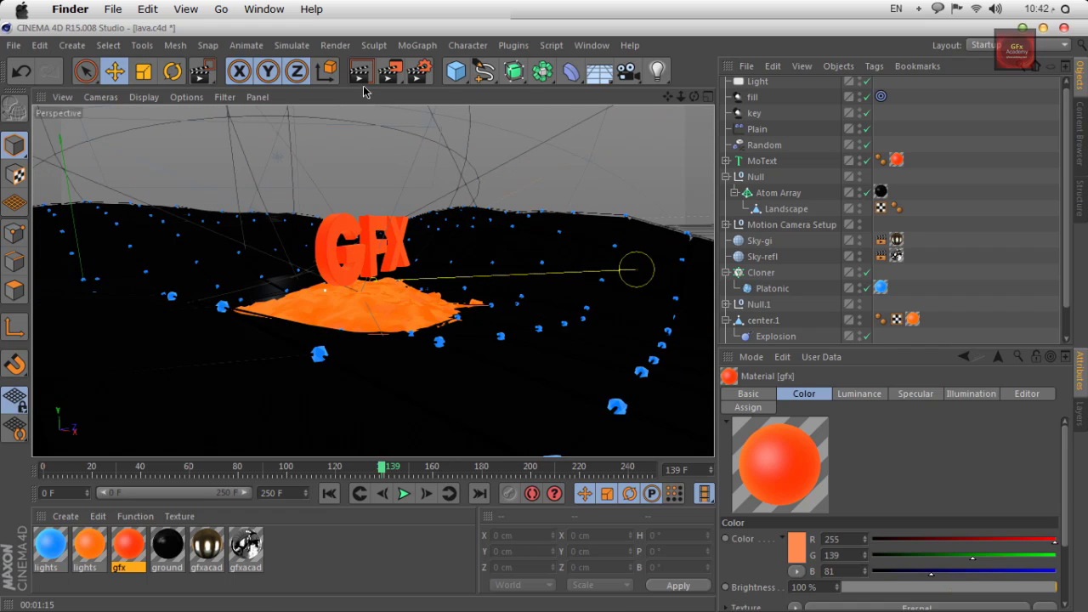
click(418, 71)
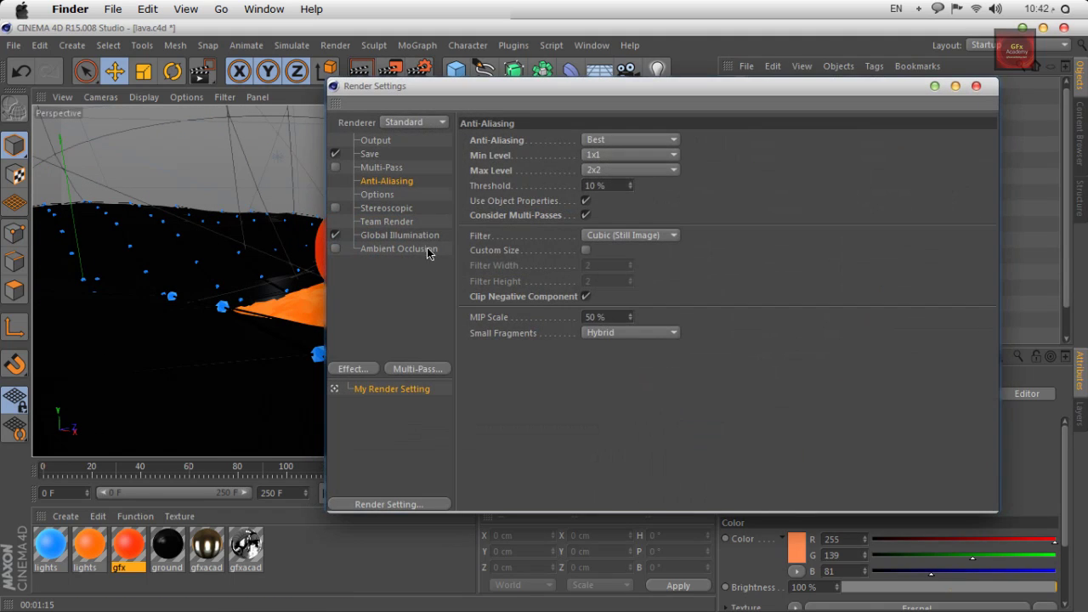
click(401, 236)
click(507, 142)
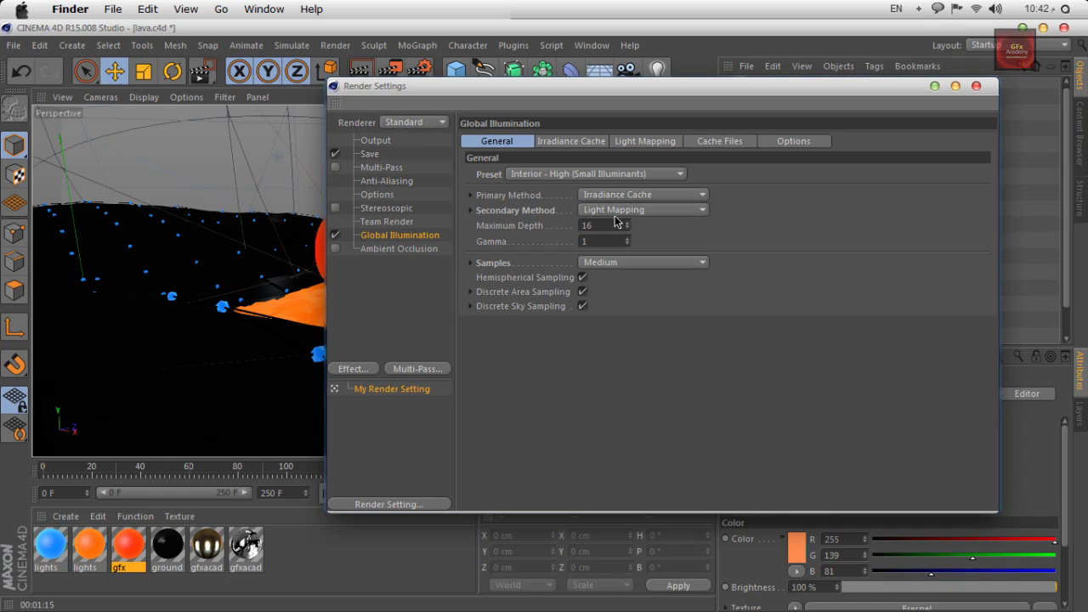
click(638, 173)
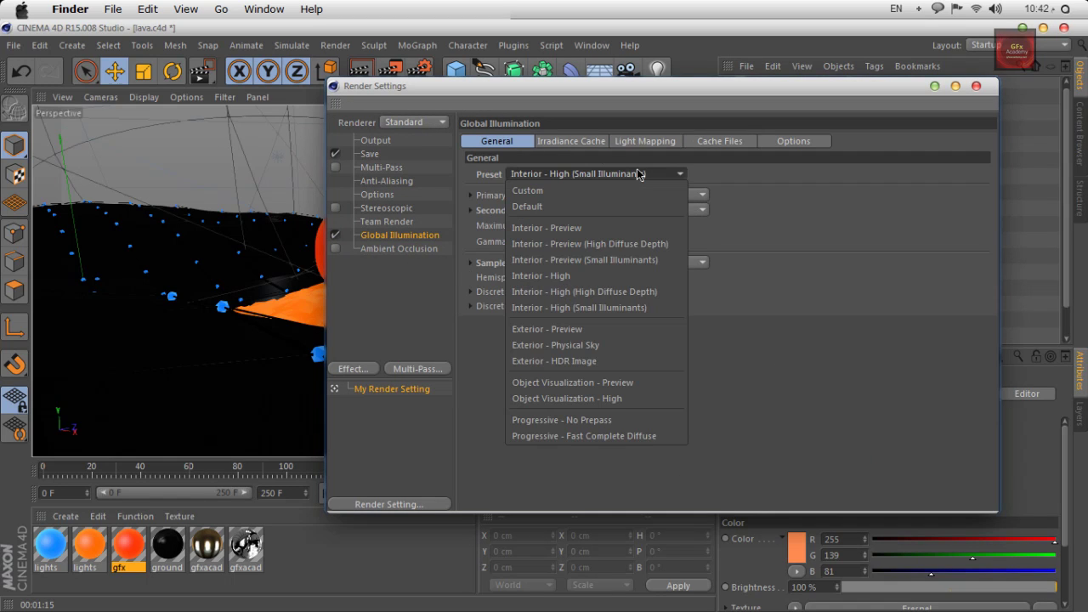
click(634, 292)
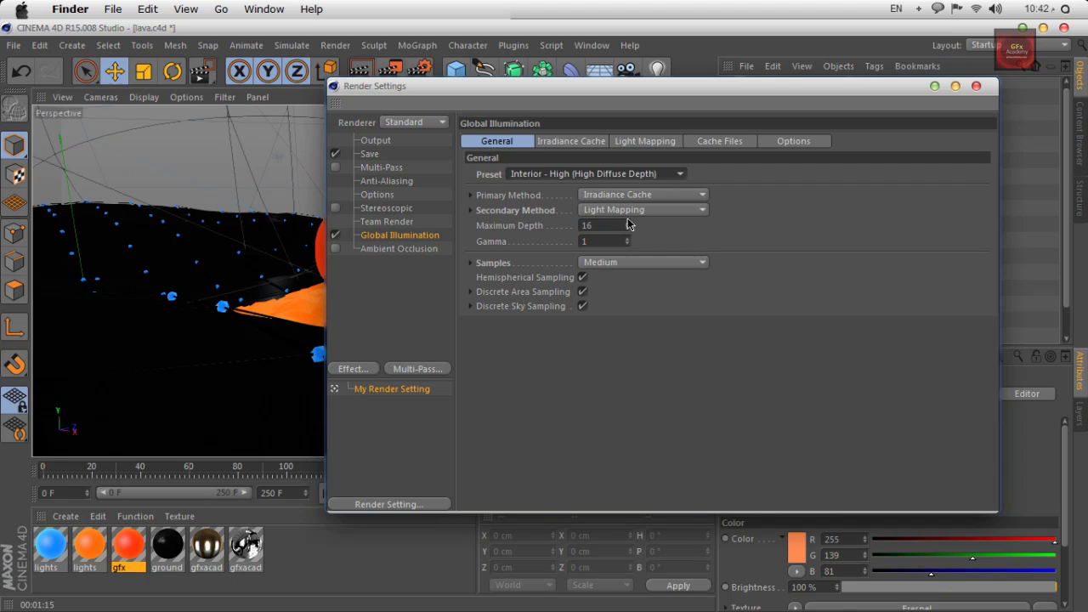
click(622, 175)
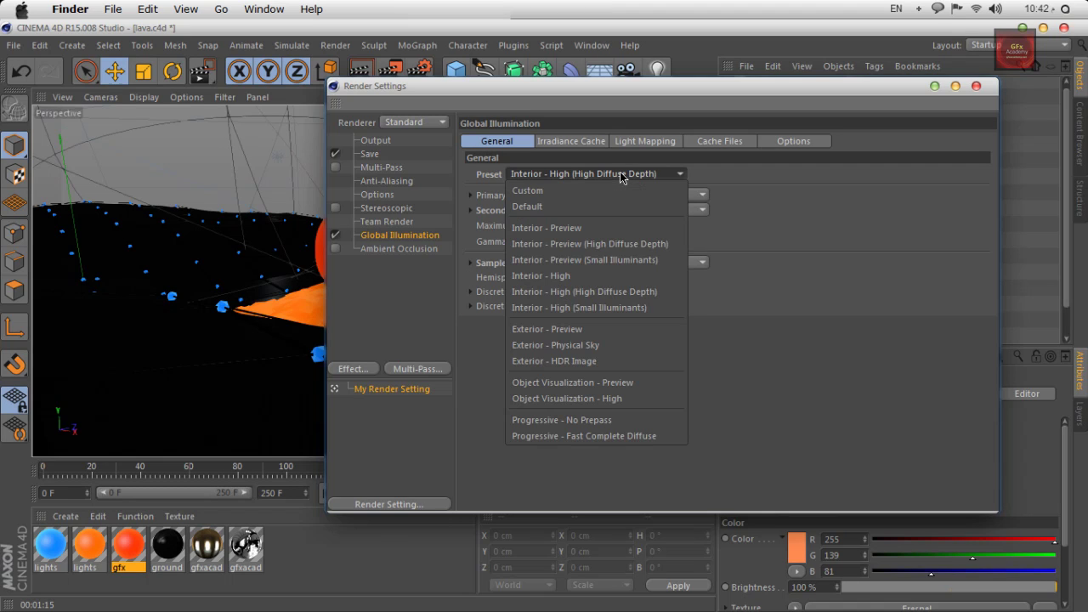
click(573, 260)
click(976, 86)
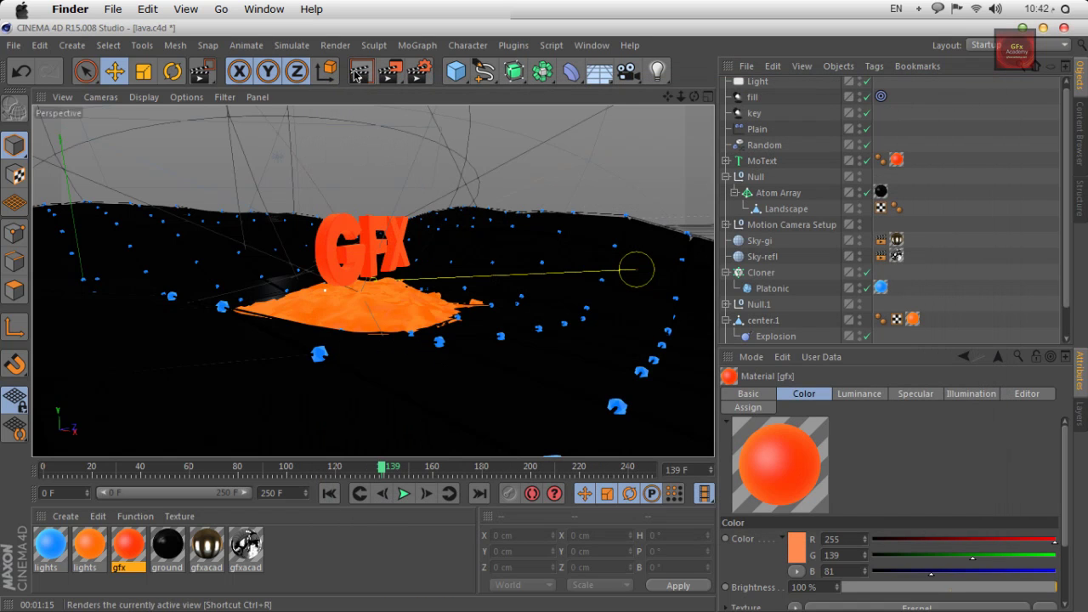
click(357, 73)
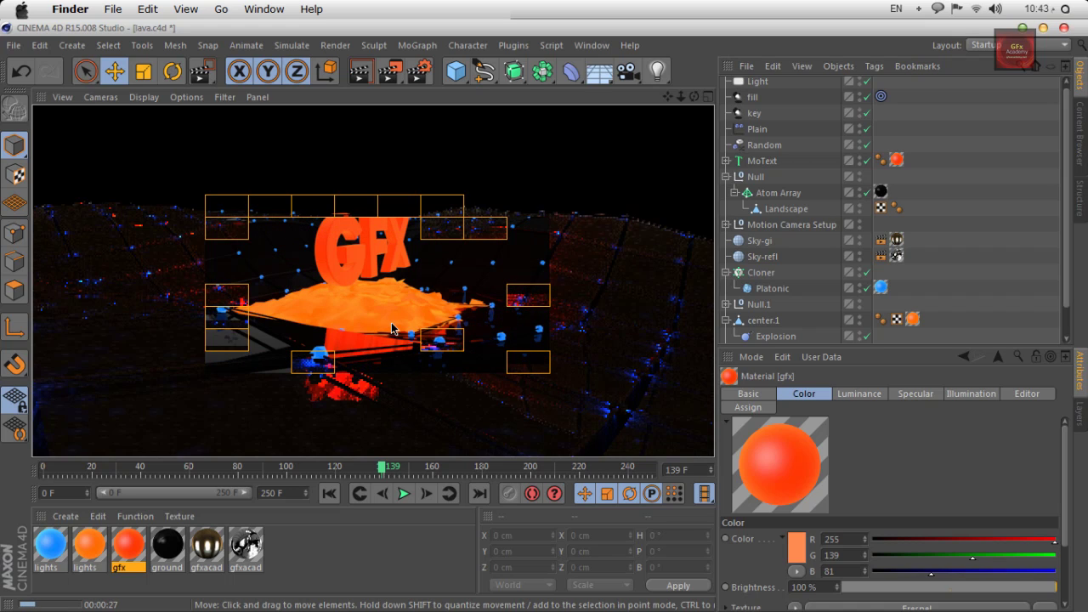
Step: Enable reflection on the gfx material with 21 % brightness, and place the Material Editor clear of the GFX text
double_click(128, 544)
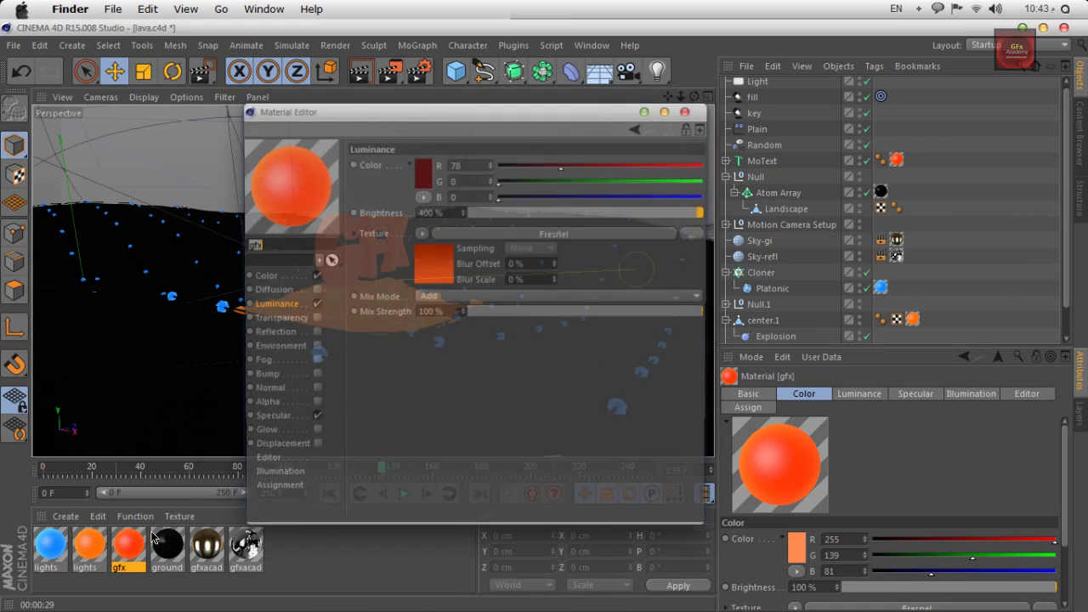
click(278, 334)
click(314, 334)
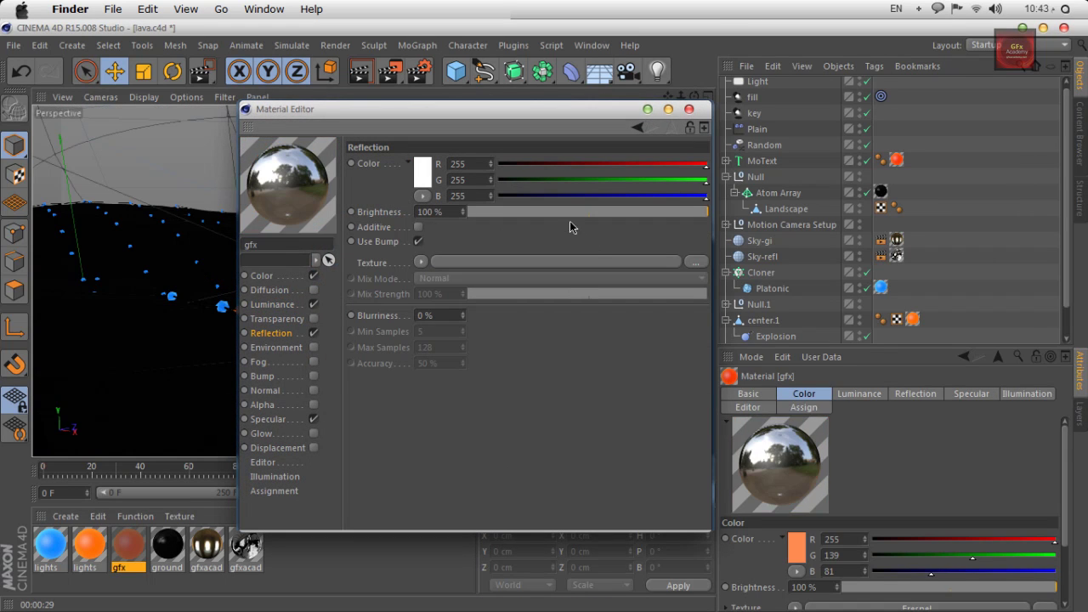
click(501, 212)
drag(503, 218, 518, 218)
drag(512, 119, 846, 54)
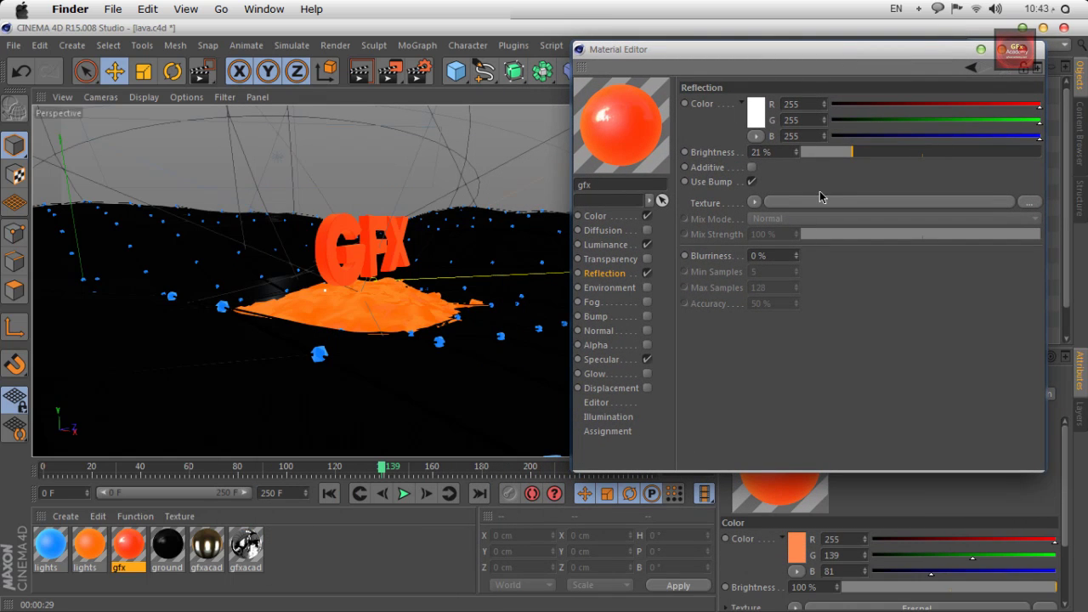
Step: Add a physical Fresnel shader with an IOR of 2.6 to the gfx material's reflection texture and close the Material Editor
click(754, 203)
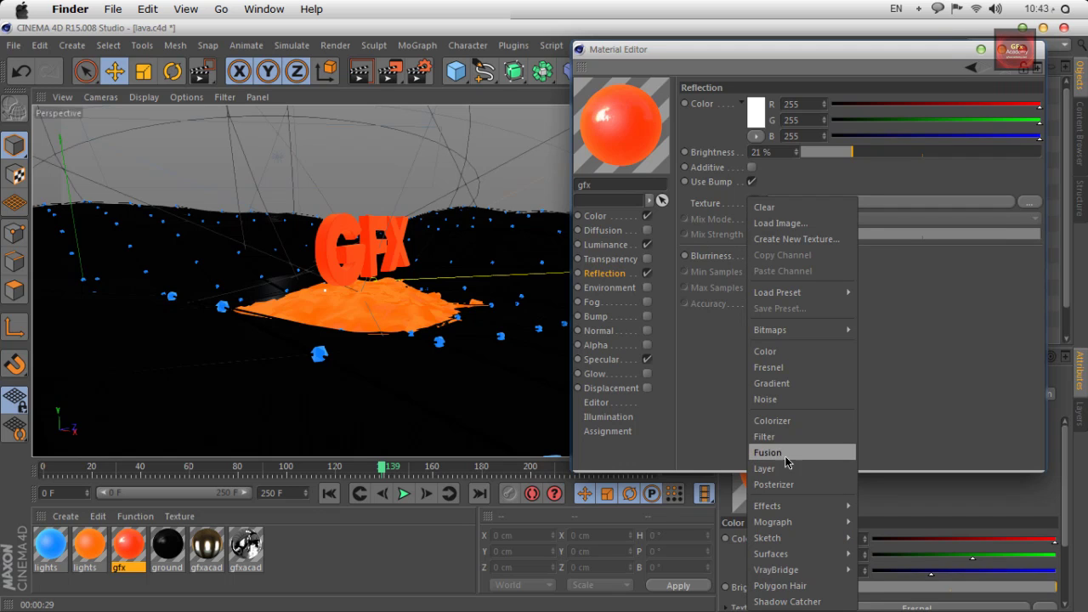
click(794, 367)
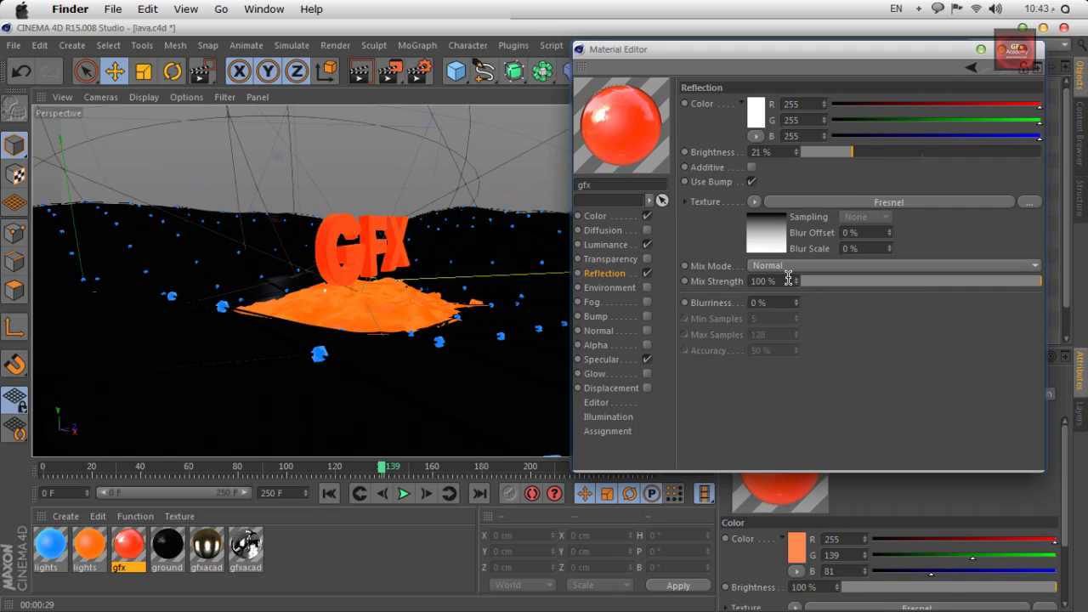
click(766, 240)
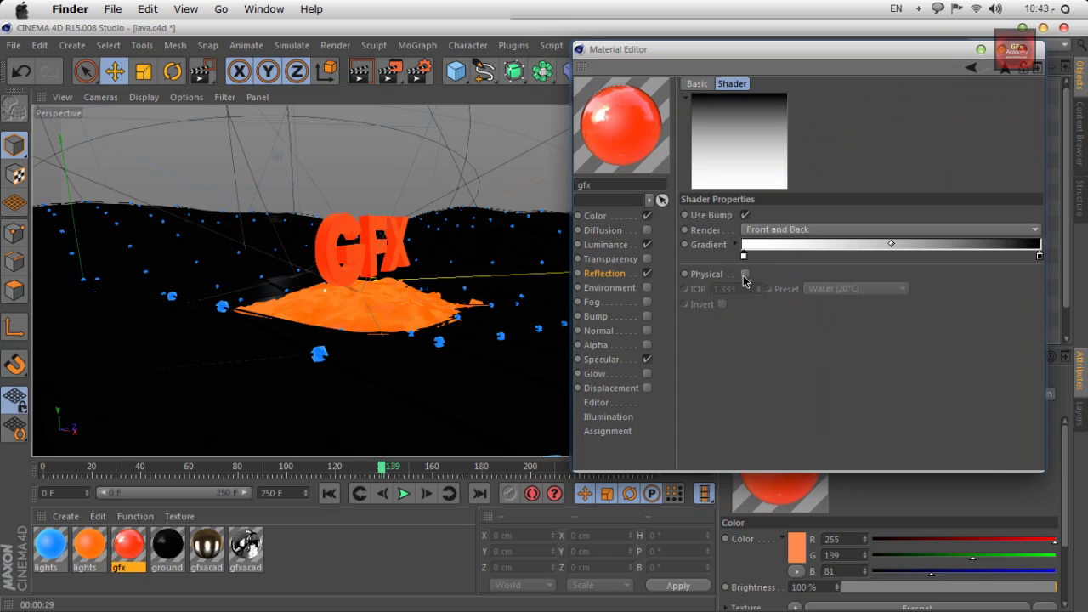
click(829, 289)
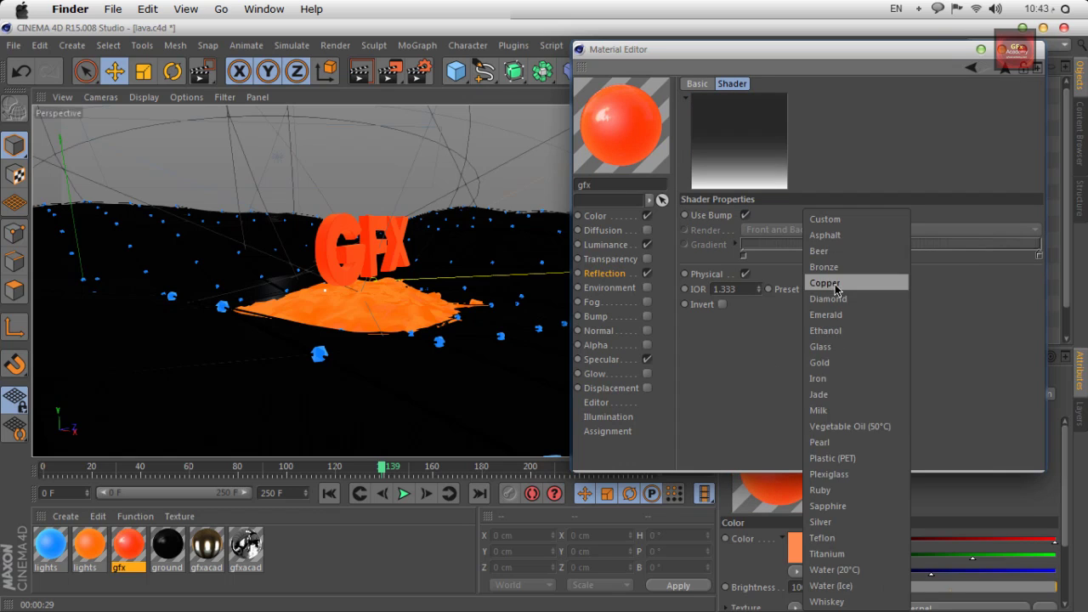
click(841, 554)
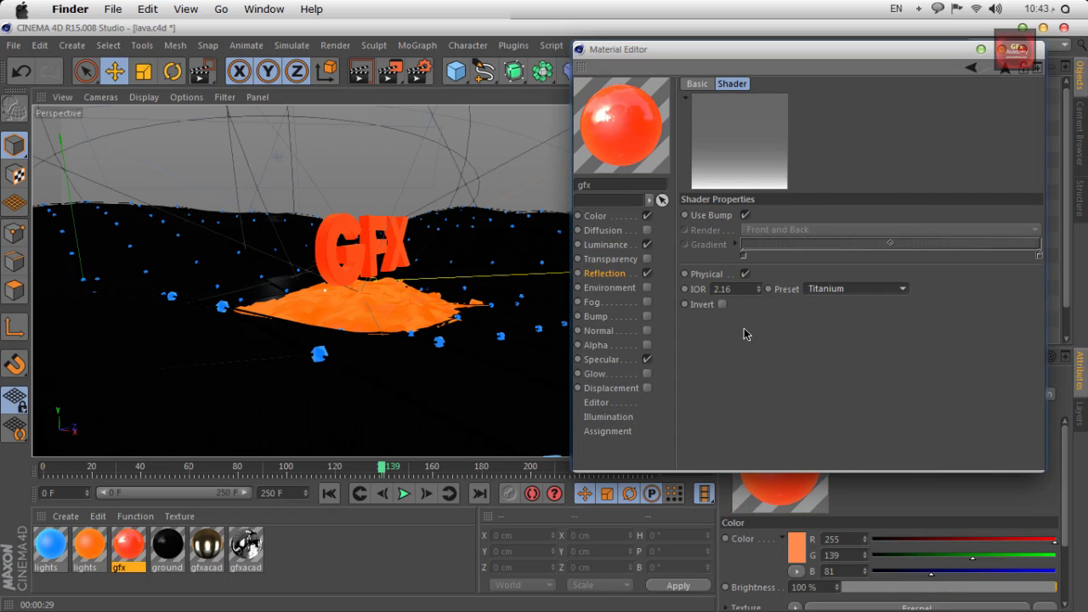
click(752, 288)
text(2.6)
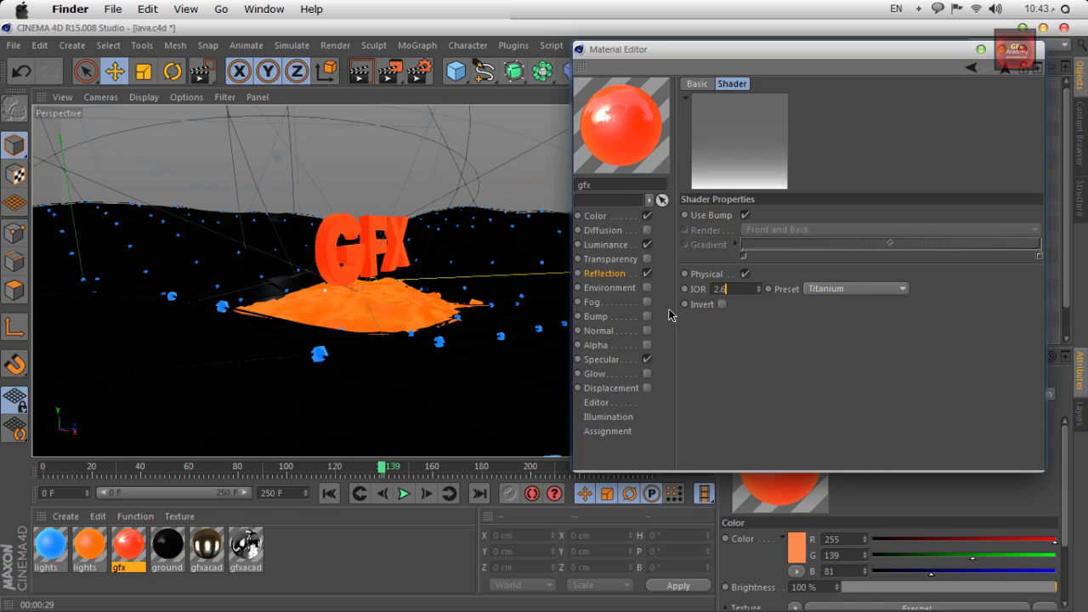
key(Return)
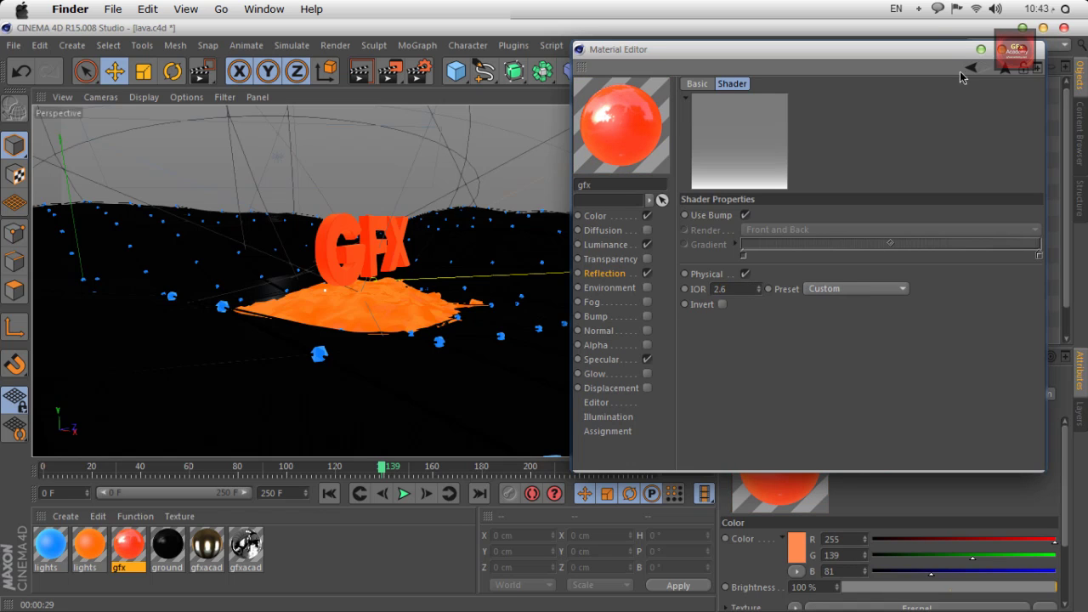
click(1025, 51)
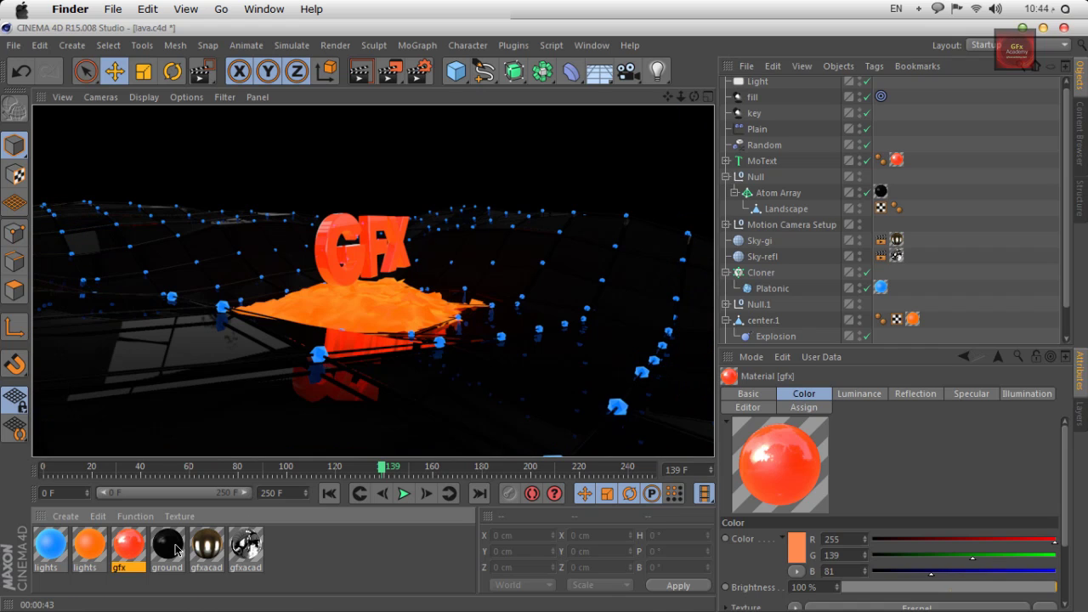
Step: Duplicate the blue lights material and name the copy bars
click(320, 364)
click(58, 560)
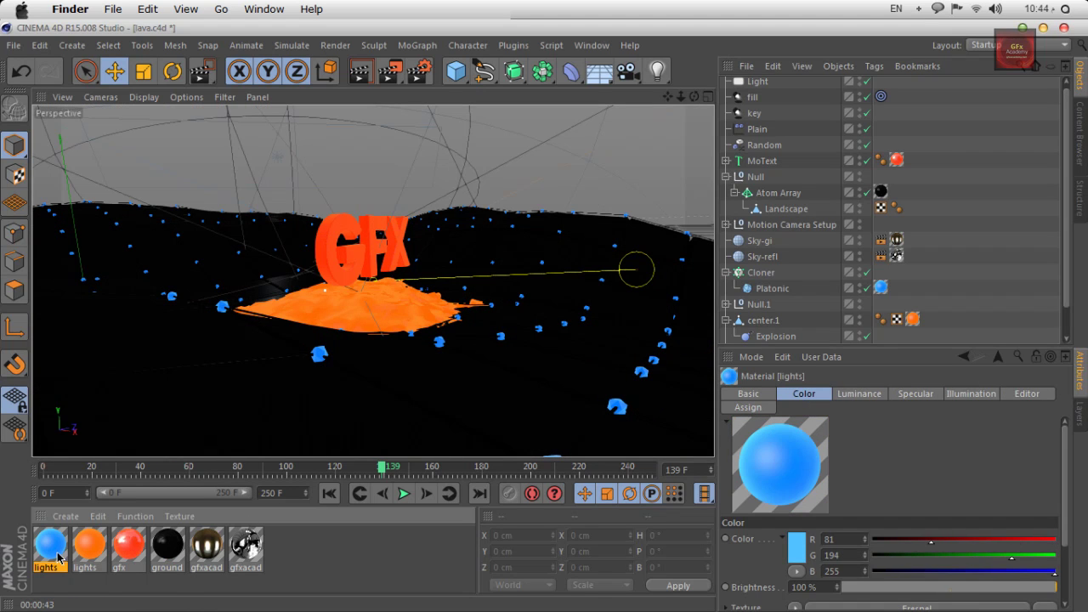
ctrl+drag(58, 557, 85, 561)
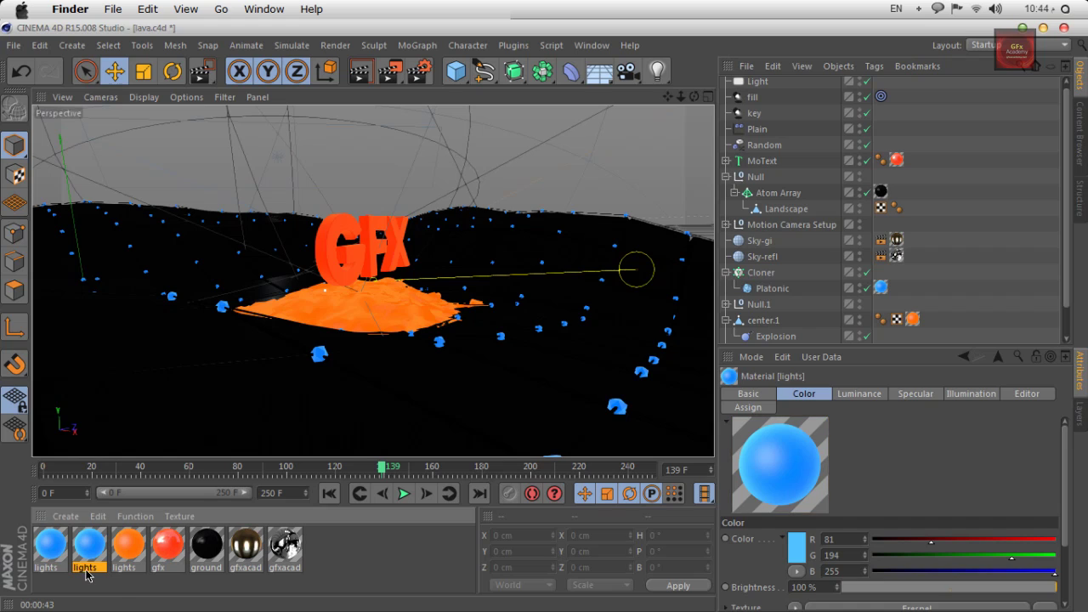
text(bars)
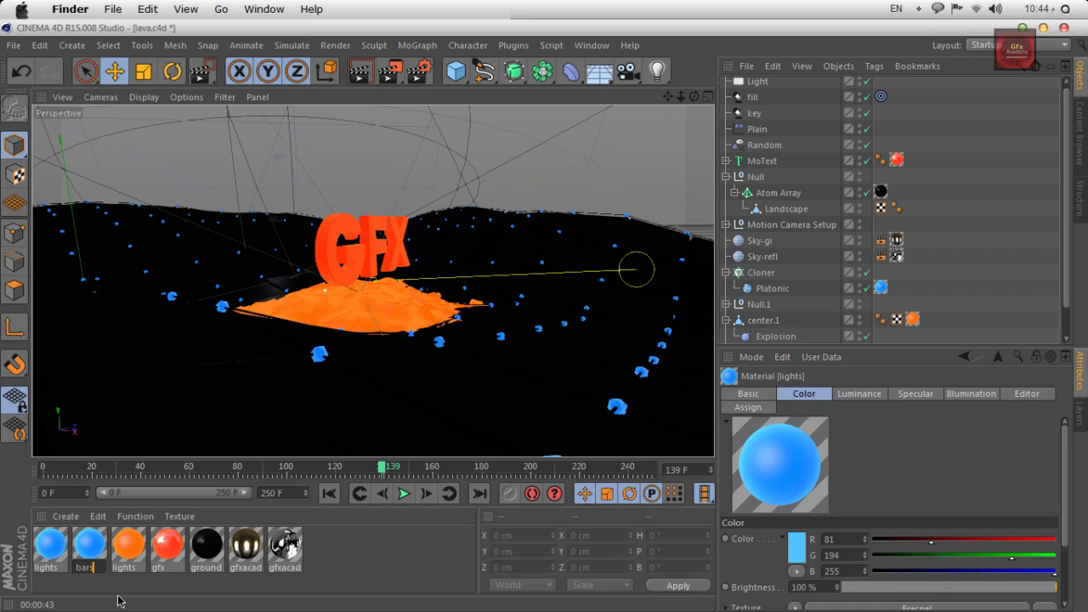
key(Return)
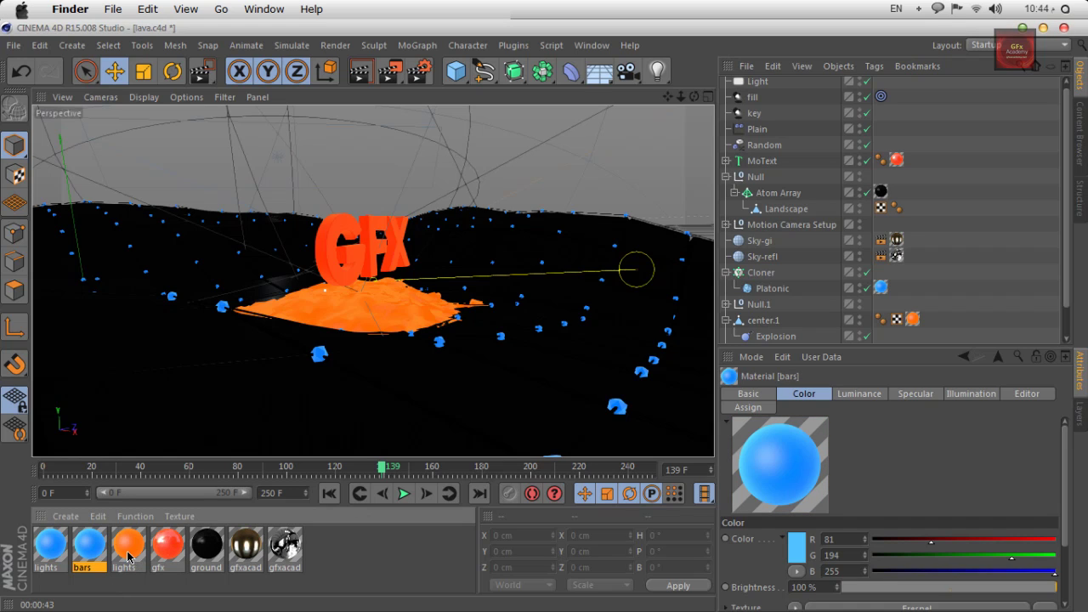
Step: Enable reflection on the bars material and add a physical Fresnel shader with an IOR of 2.6 to its texture
double_click(92, 555)
drag(433, 111, 693, 64)
click(569, 285)
click(676, 215)
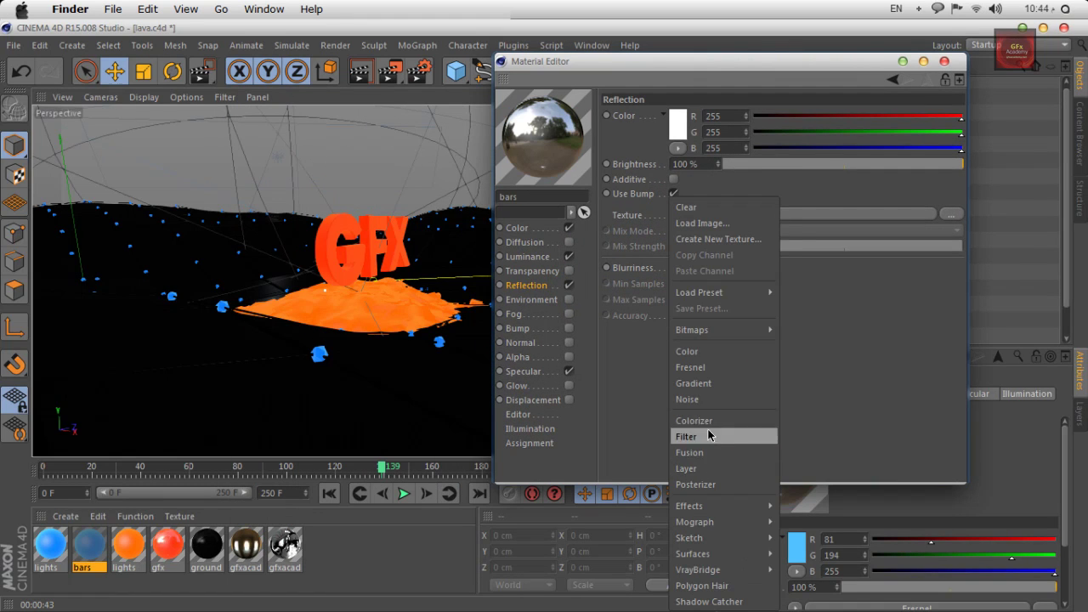
click(706, 384)
click(731, 226)
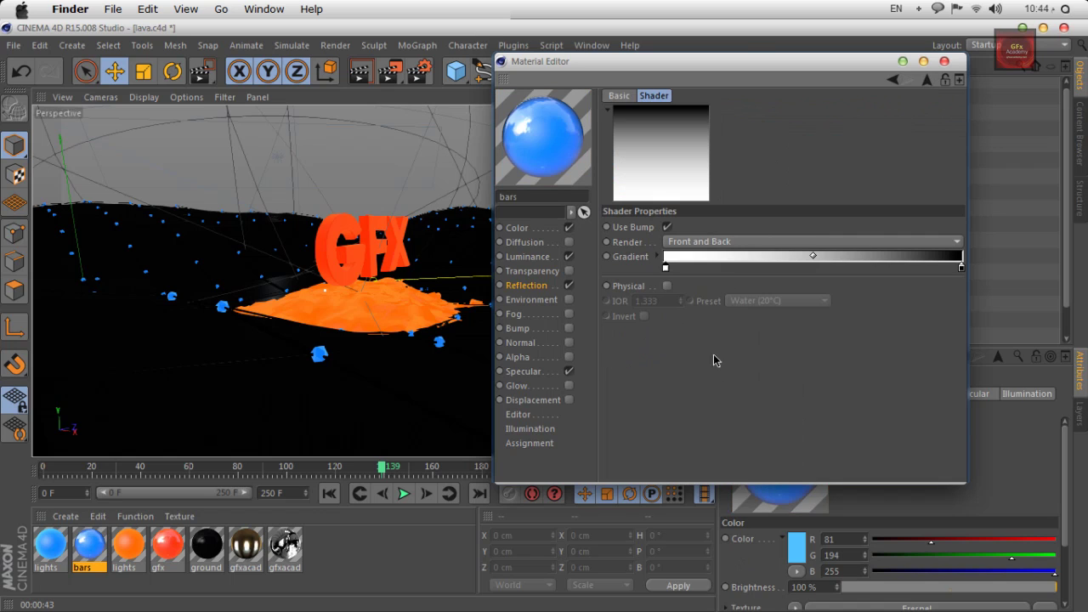
click(668, 285)
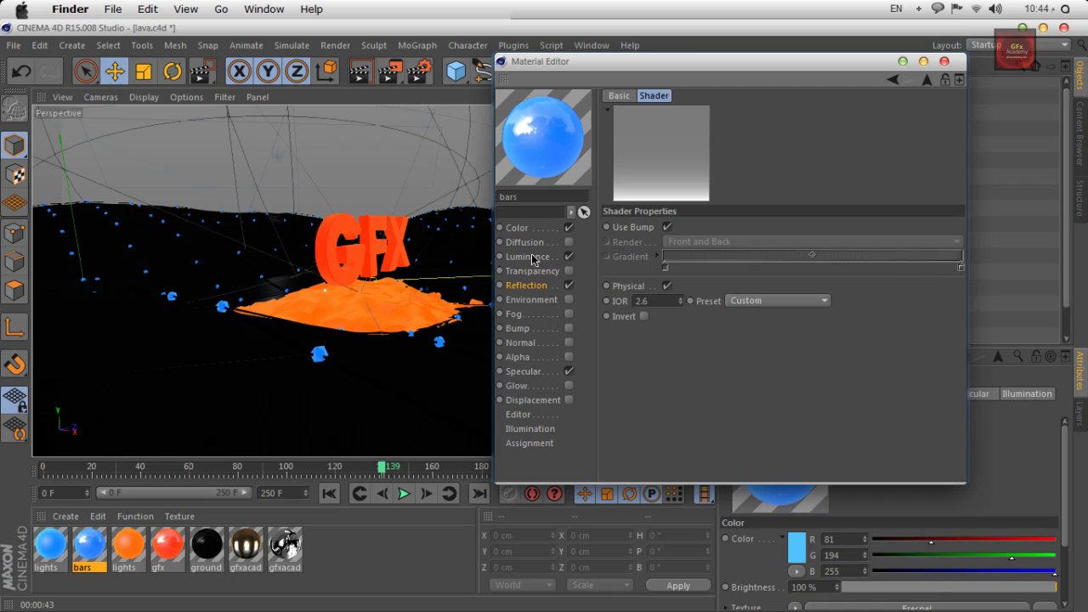
Step: Set the bars material's Generate GI strength to 1200 %
click(531, 429)
double_click(775, 115)
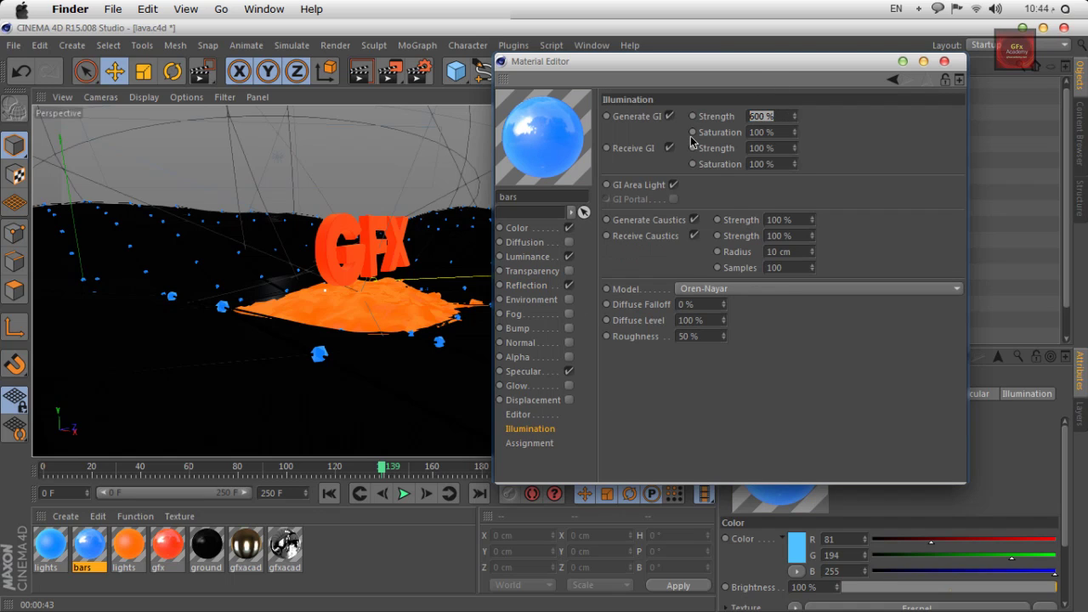
text(1200)
key(Return)
Step: Set the bars material's luminance brightness to 600 %
click(528, 257)
double_click(700, 163)
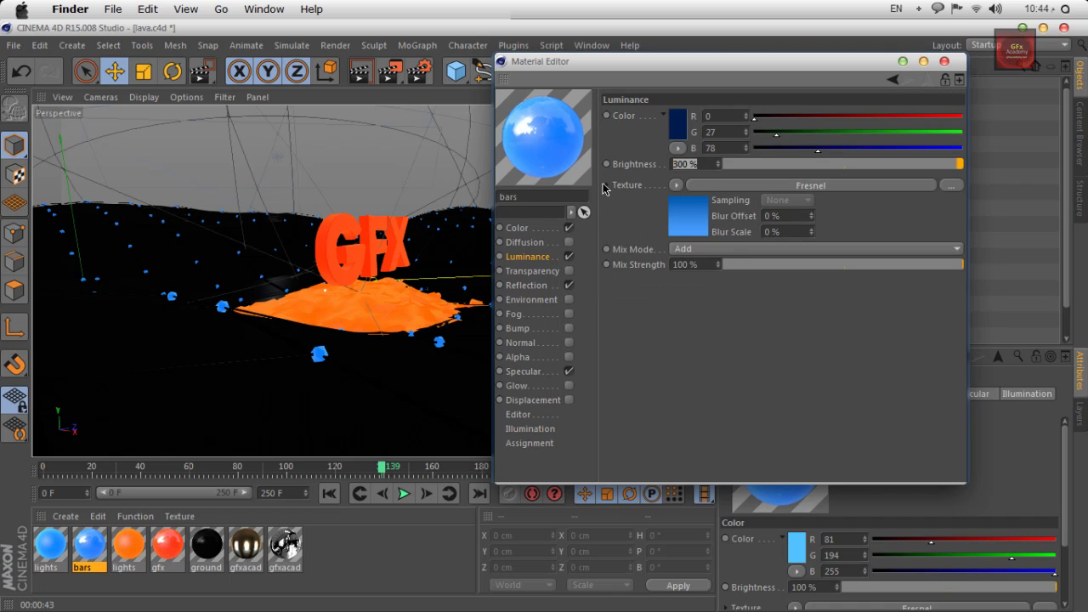
text(600)
key(Return)
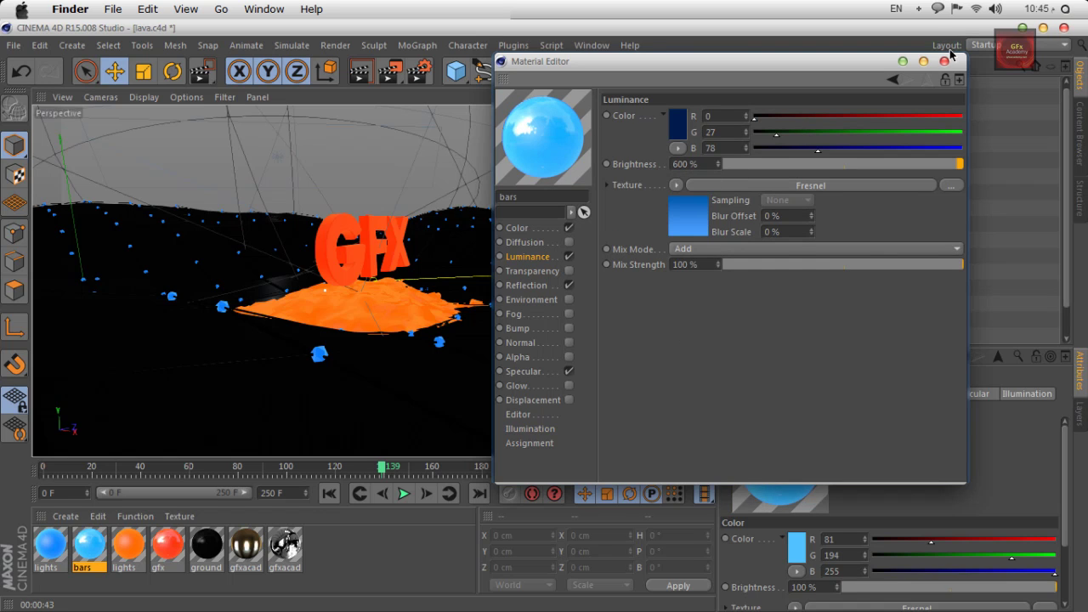
Step: Close the Material Editor, assign the bars material to the Atom Array and render the view
click(944, 62)
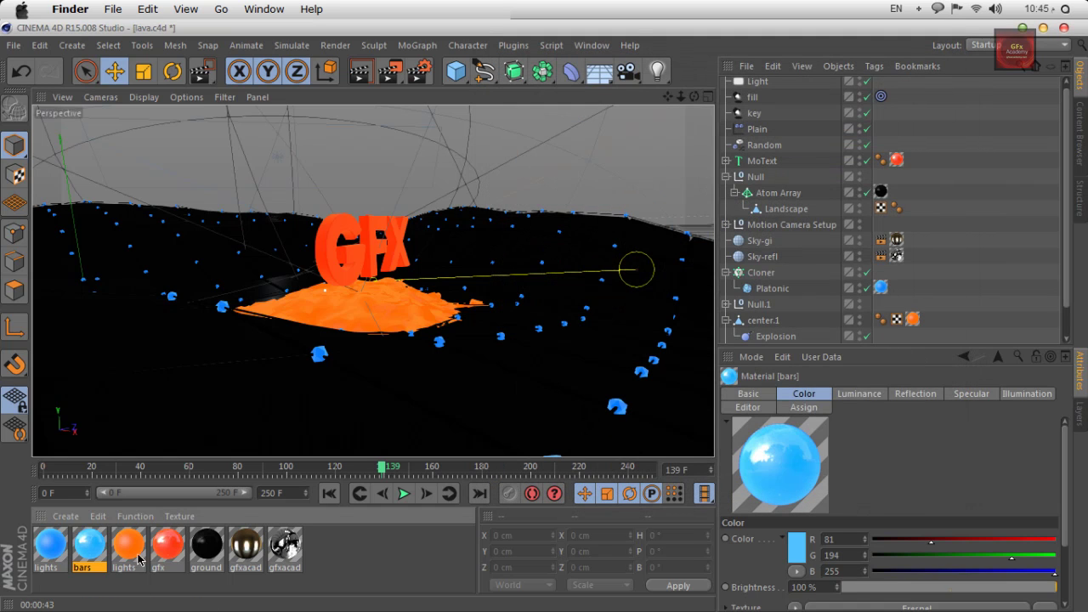
drag(85, 550, 884, 194)
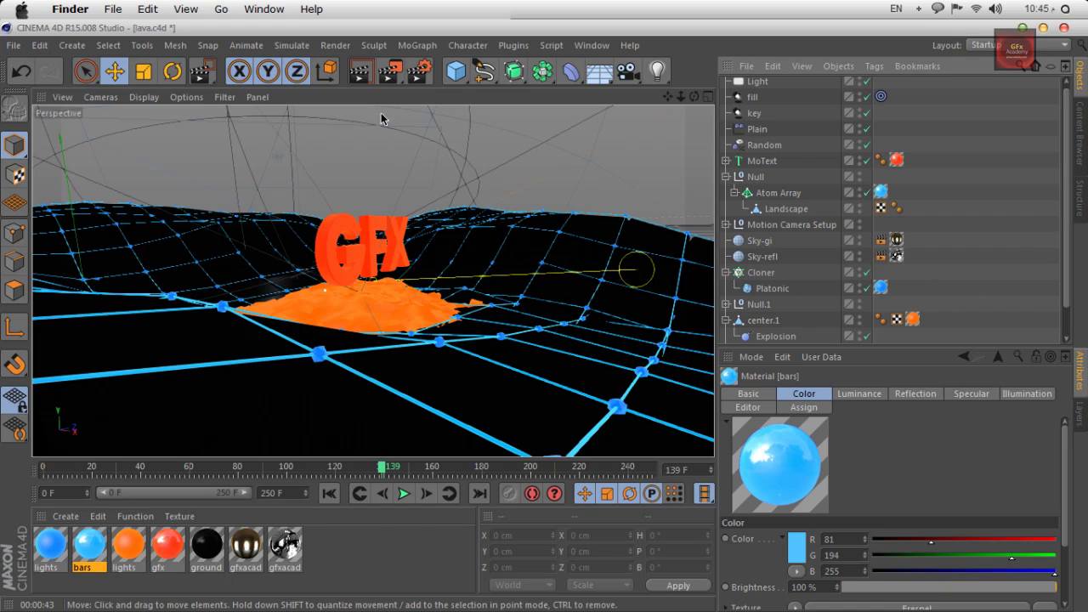
click(359, 72)
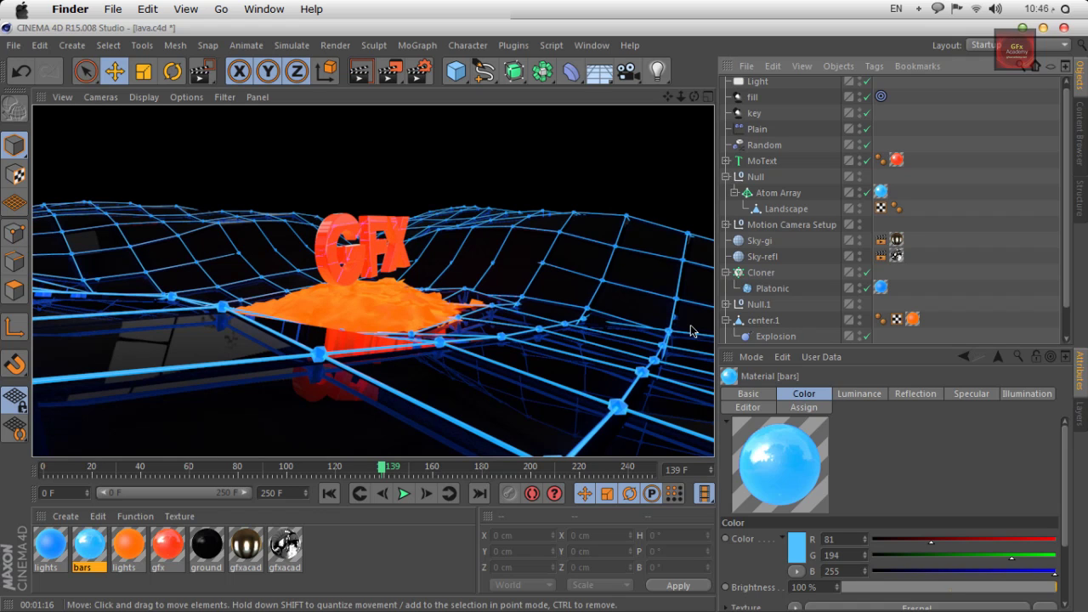
Step: Reopen the bars material with its editor clear of the GFX text, and disable its luminance channel
double_click(90, 545)
drag(379, 113, 699, 57)
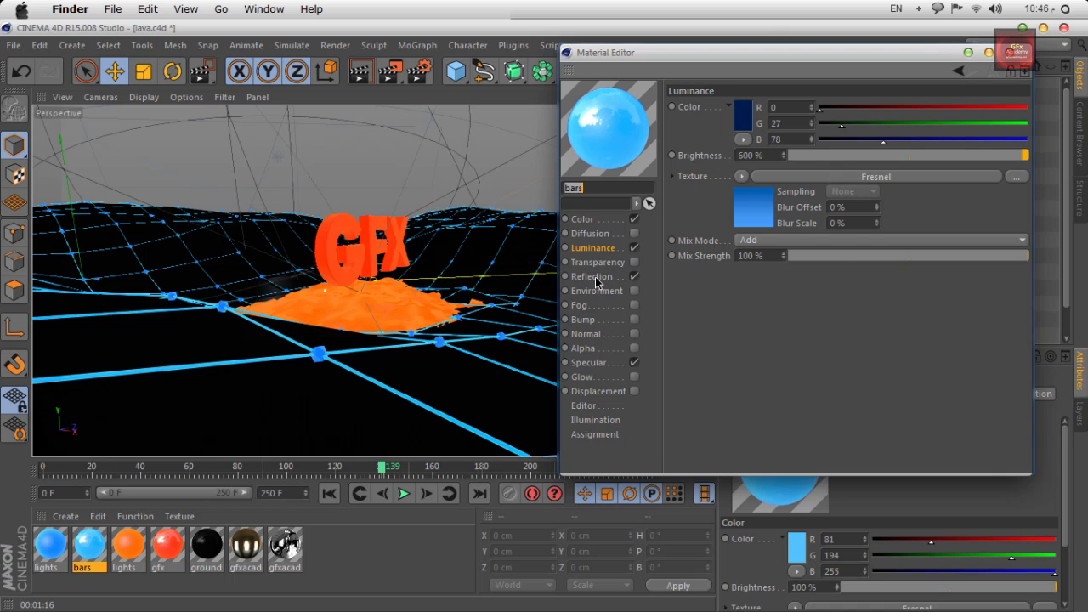
click(593, 276)
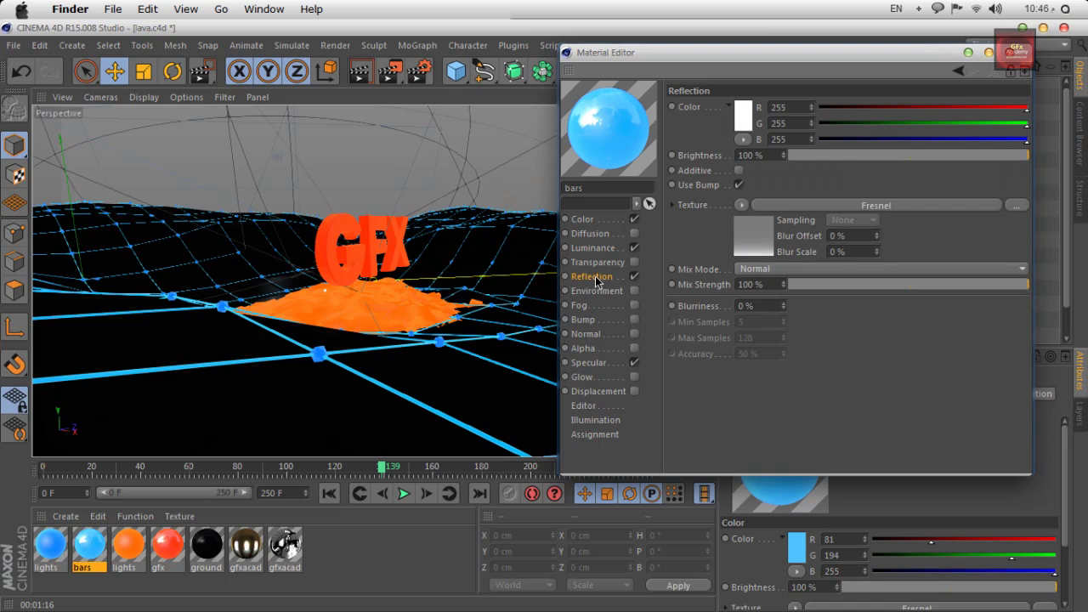
click(594, 220)
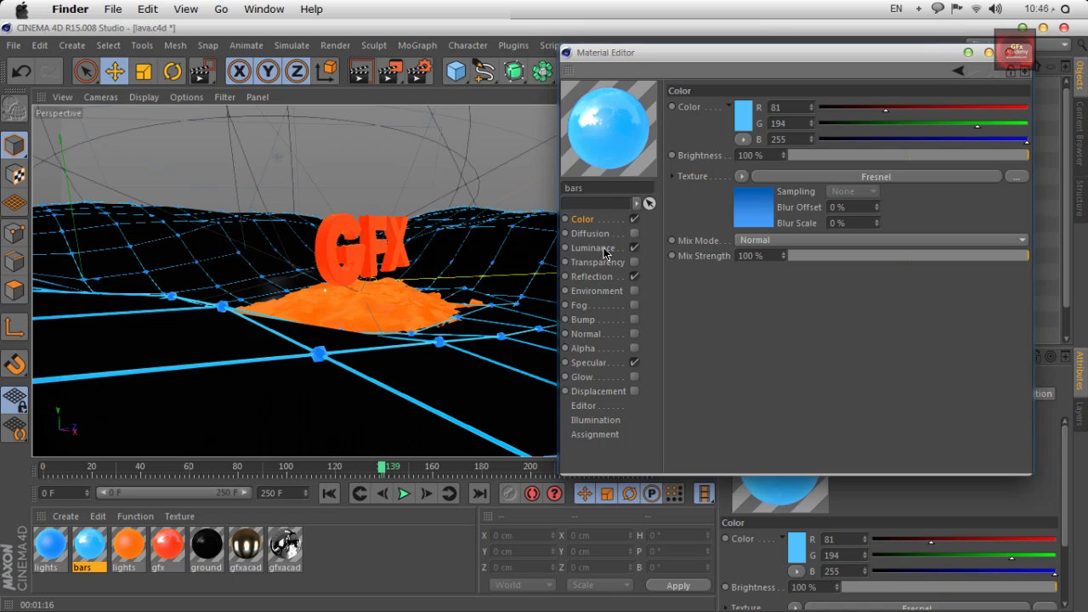
click(634, 247)
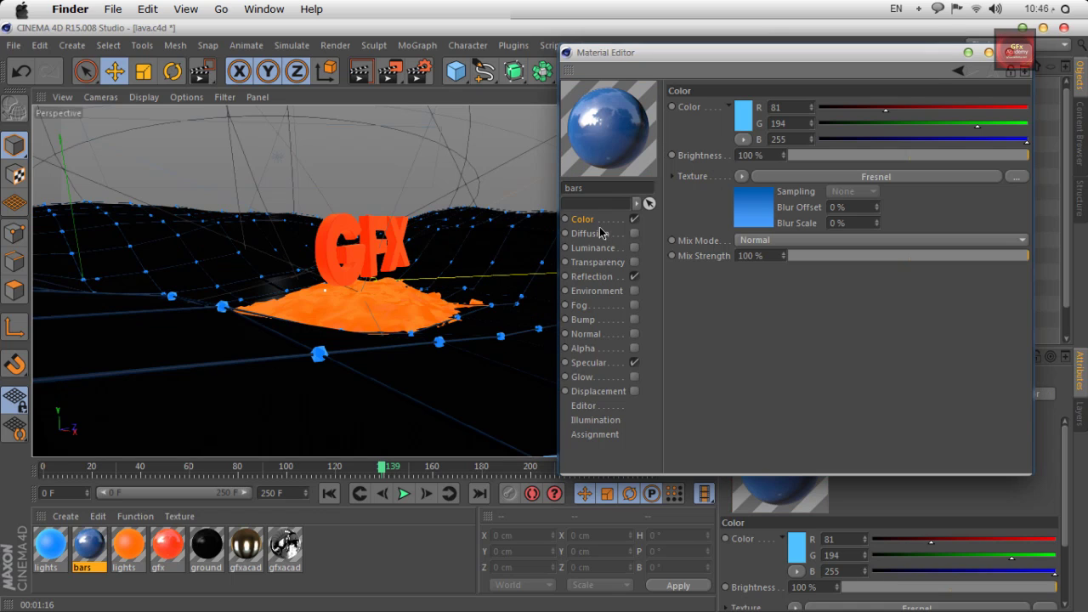
Step: Set the bars material's base color to black and the color texture's mix mode to Multiply
click(745, 129)
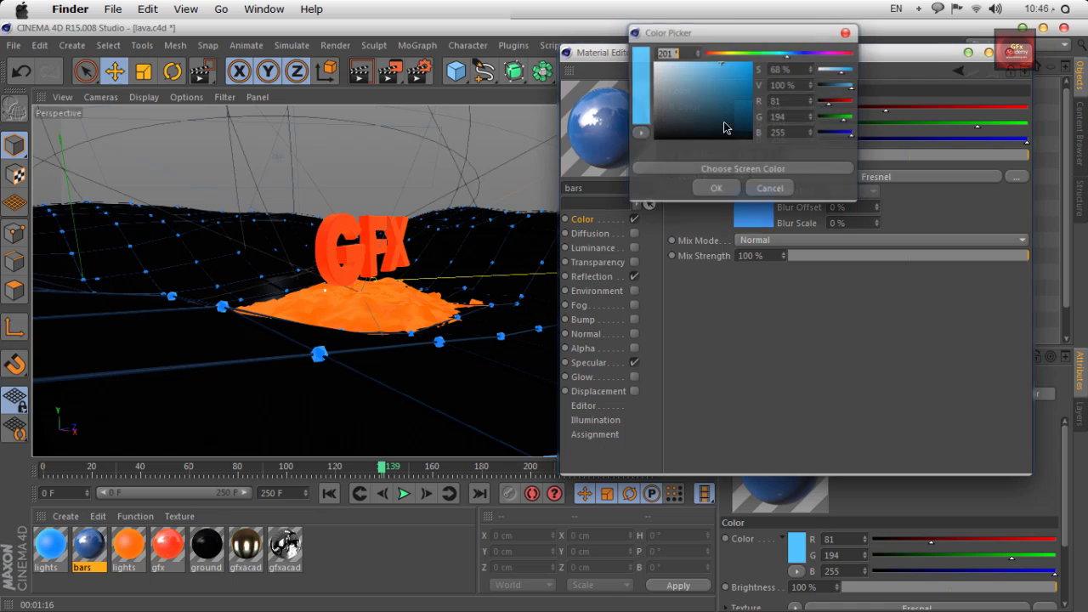
click(724, 127)
click(713, 186)
click(793, 241)
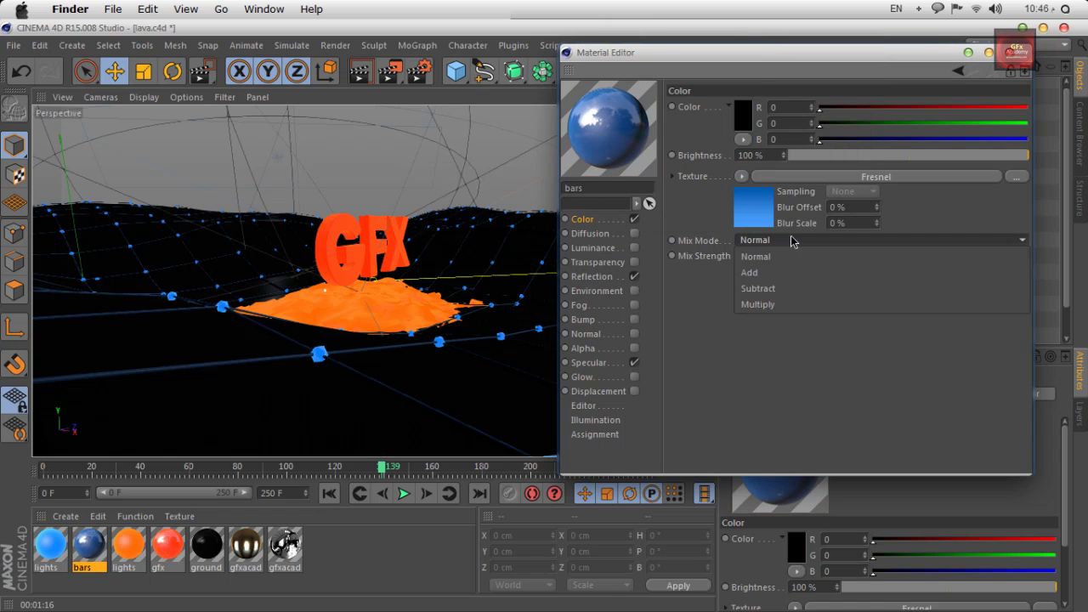
click(787, 304)
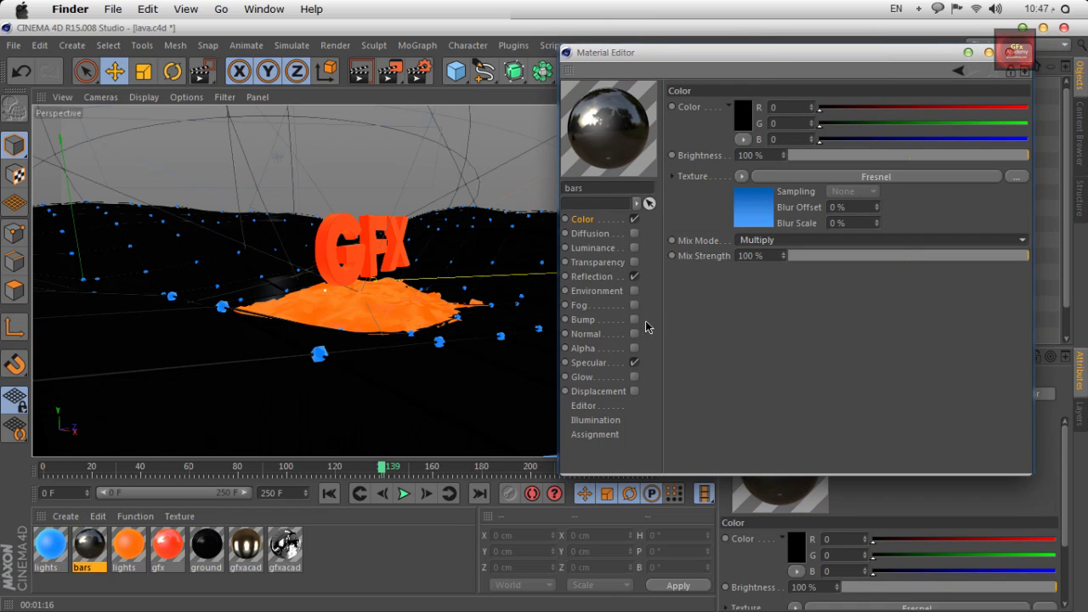
Step: Set the bars material's specular height to 100 %, width to 24 % and falloff to -9 %
click(601, 363)
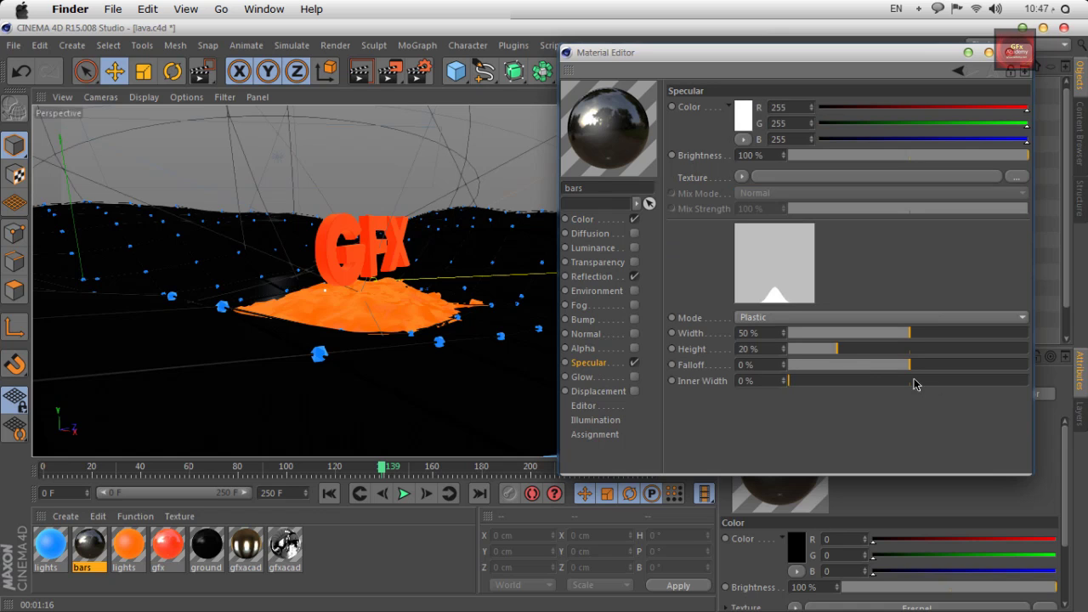
drag(838, 348, 1029, 349)
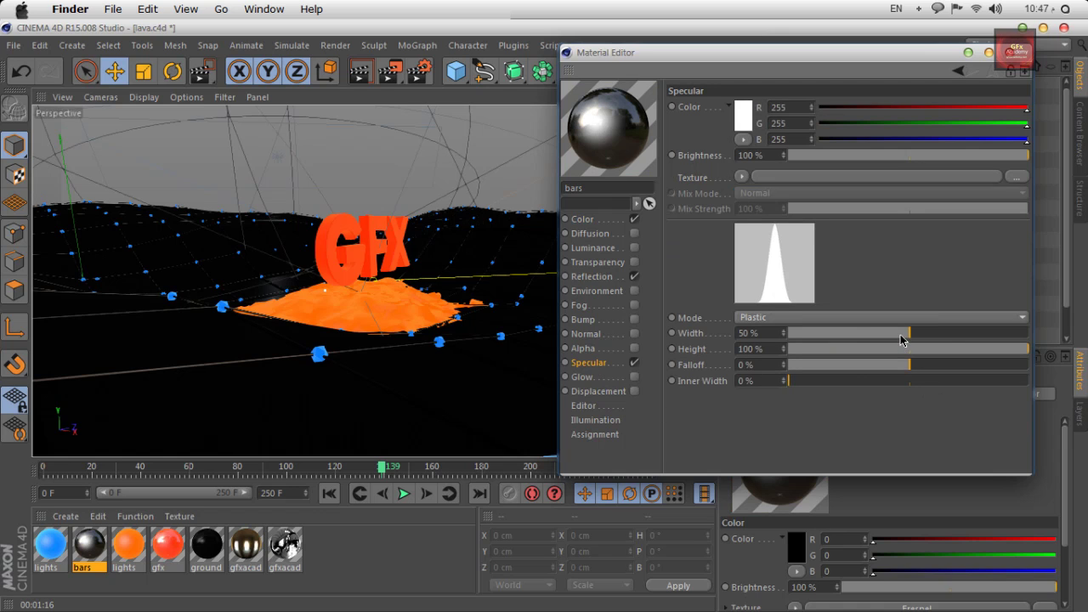
drag(901, 340, 848, 340)
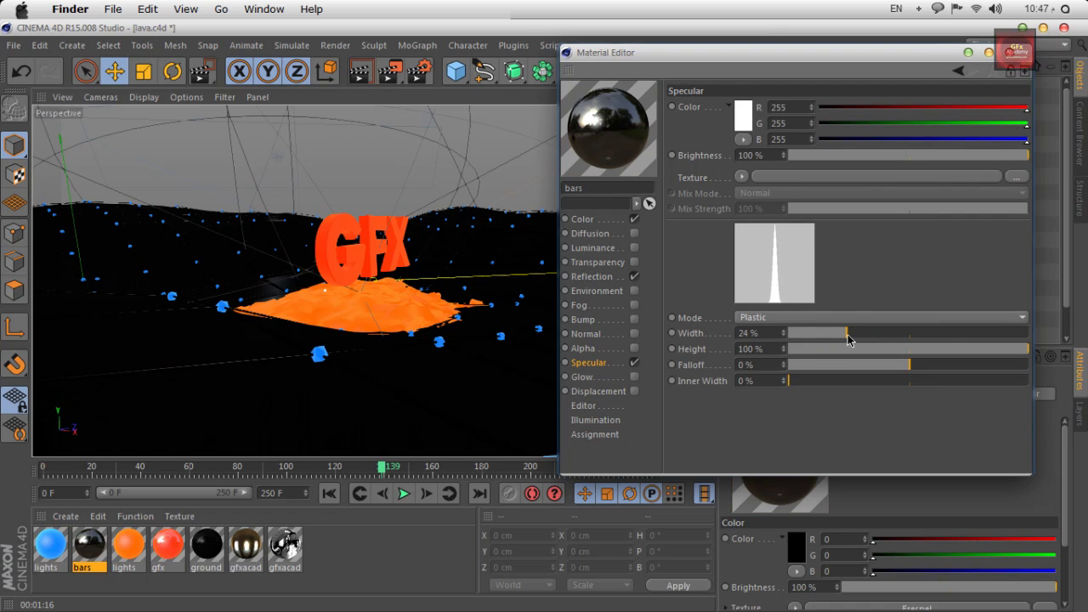
drag(906, 366, 899, 369)
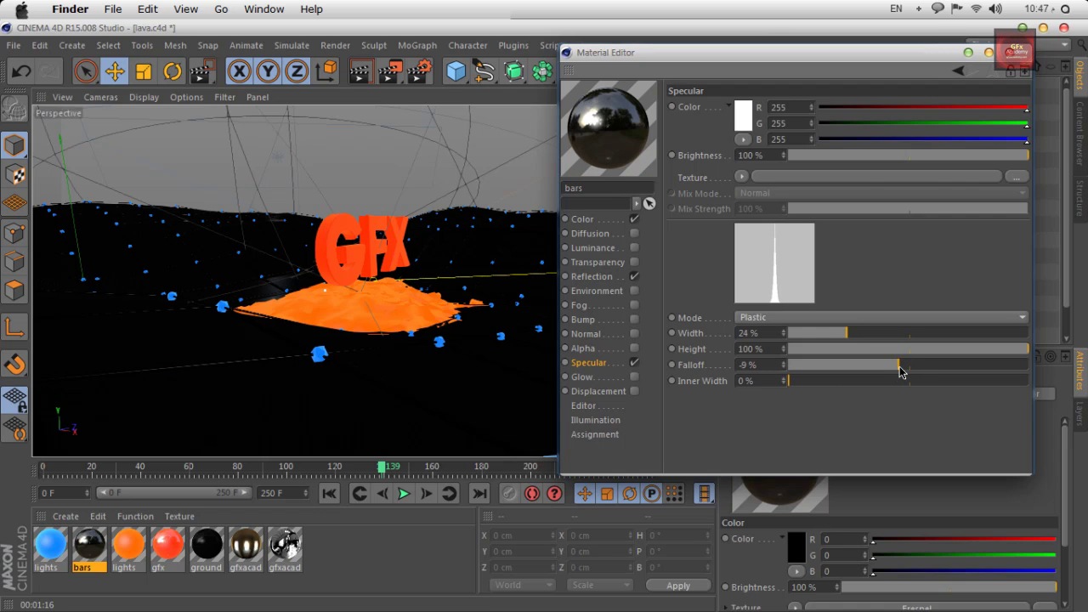
Step: Set the bars material's Generate GI strength to 100 %
click(600, 420)
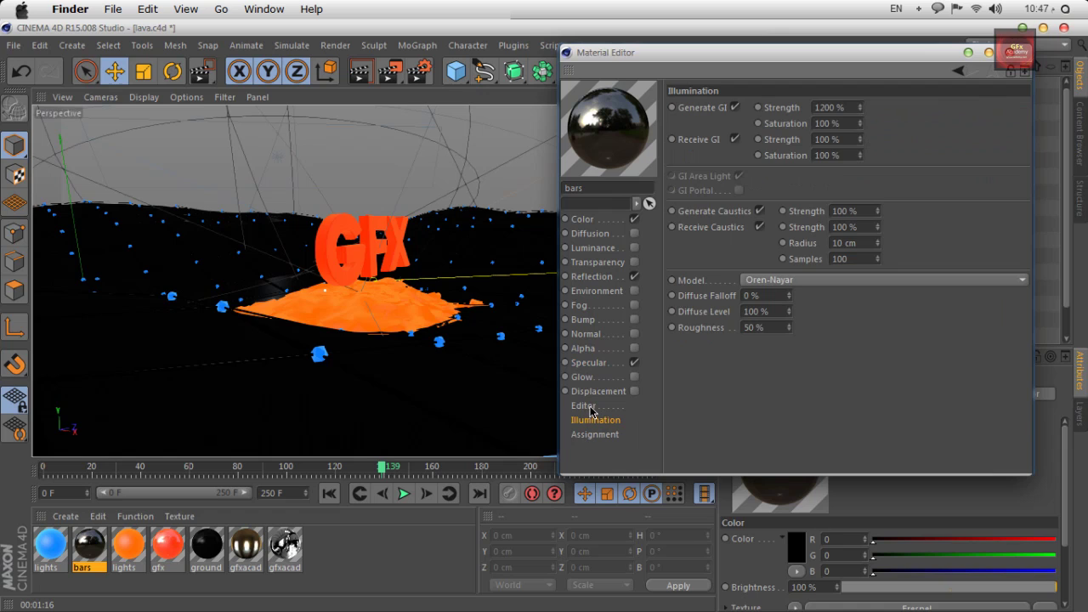
click(591, 407)
click(600, 423)
click(838, 108)
text(100)
key(Return)
click(789, 292)
click(789, 292)
click(789, 292)
Step: Return to the bars material's specular settings, close the Material Editor and render the view
click(595, 364)
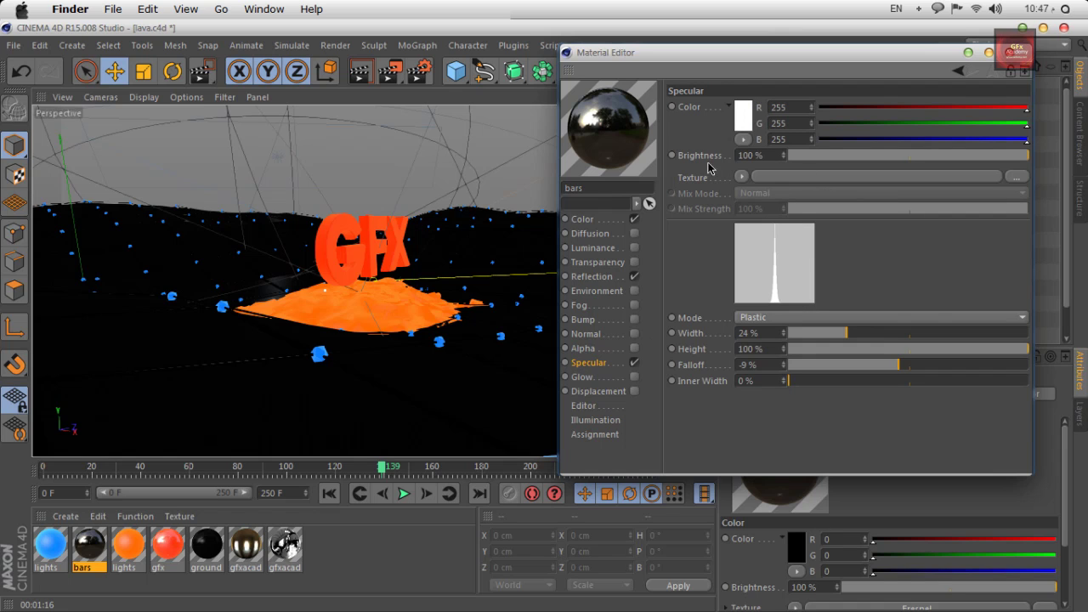
click(1010, 53)
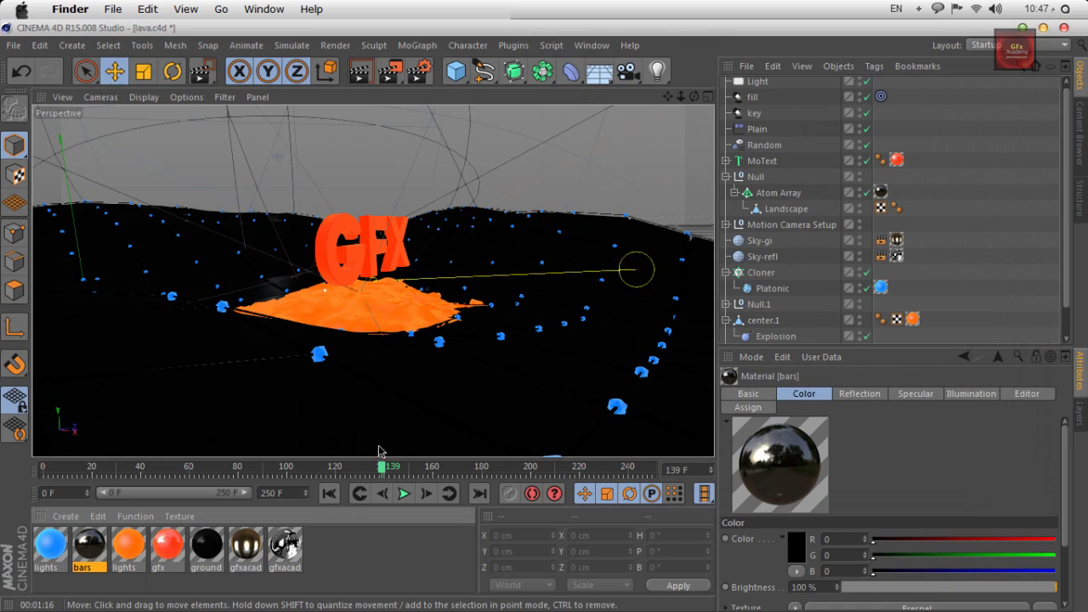
click(359, 71)
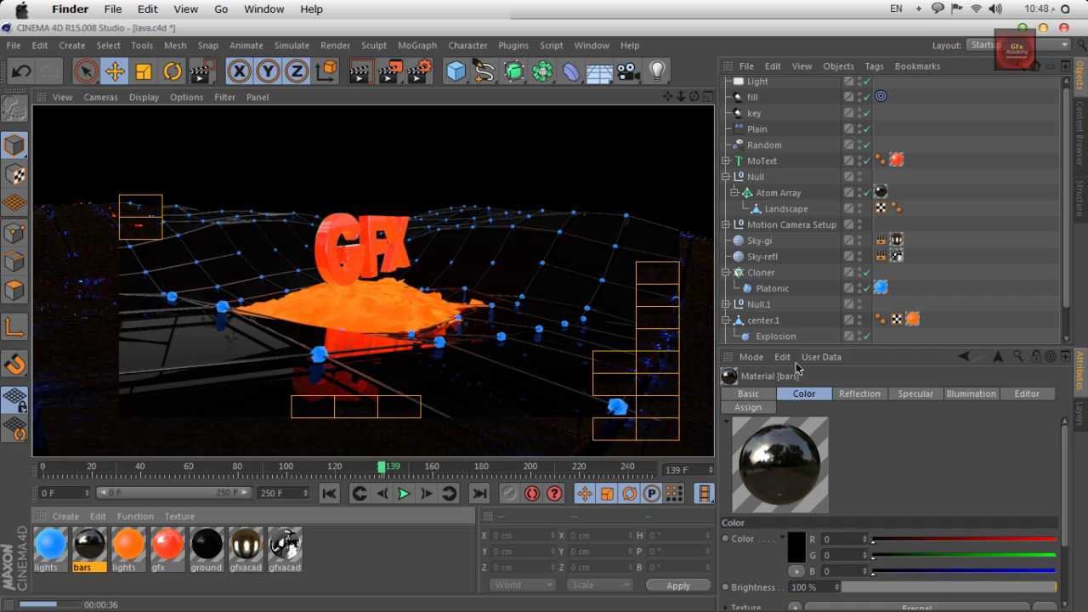
Step: Collapse the Null and Cloner hierarchies and duplicate the Cloner object
click(726, 177)
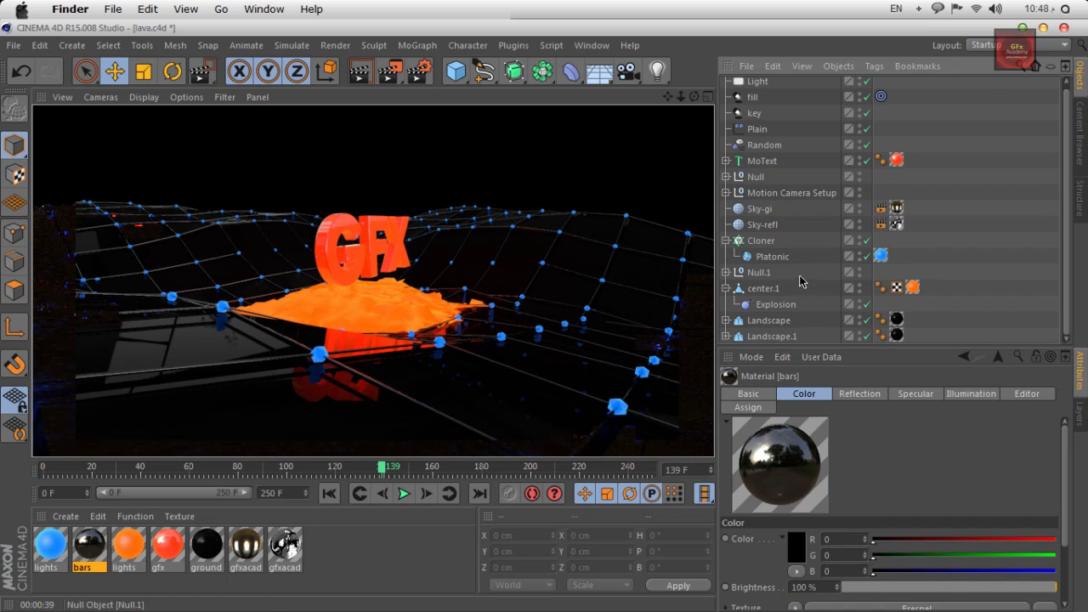
click(737, 243)
click(726, 241)
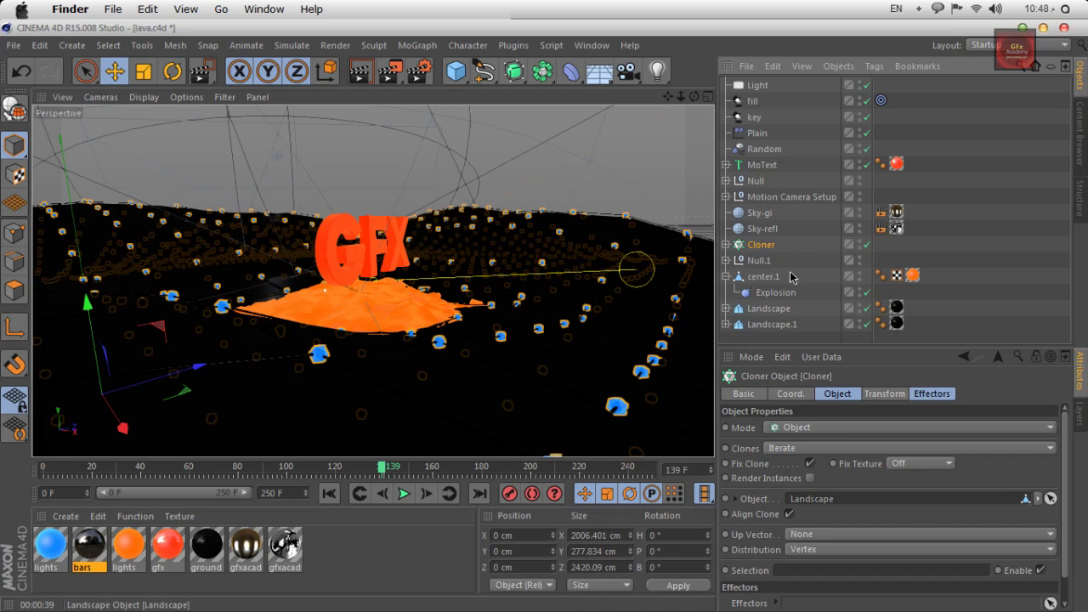
key(ctrl+c)
key(ctrl+v)
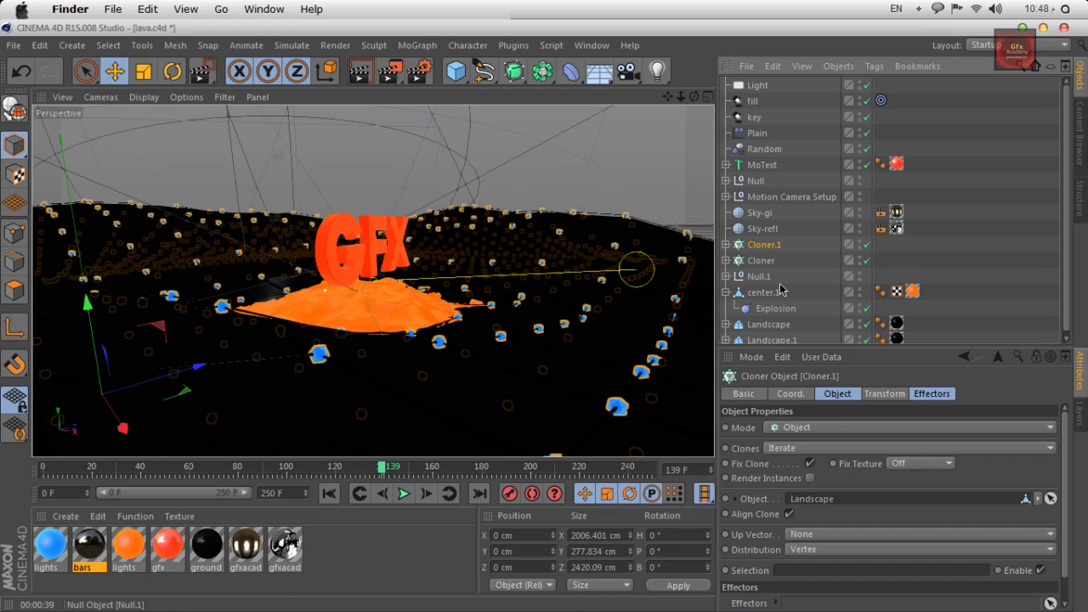
Step: Add an omni light inside the duplicated cloner and delete the Platonic object from it
drag(657, 71, 771, 262)
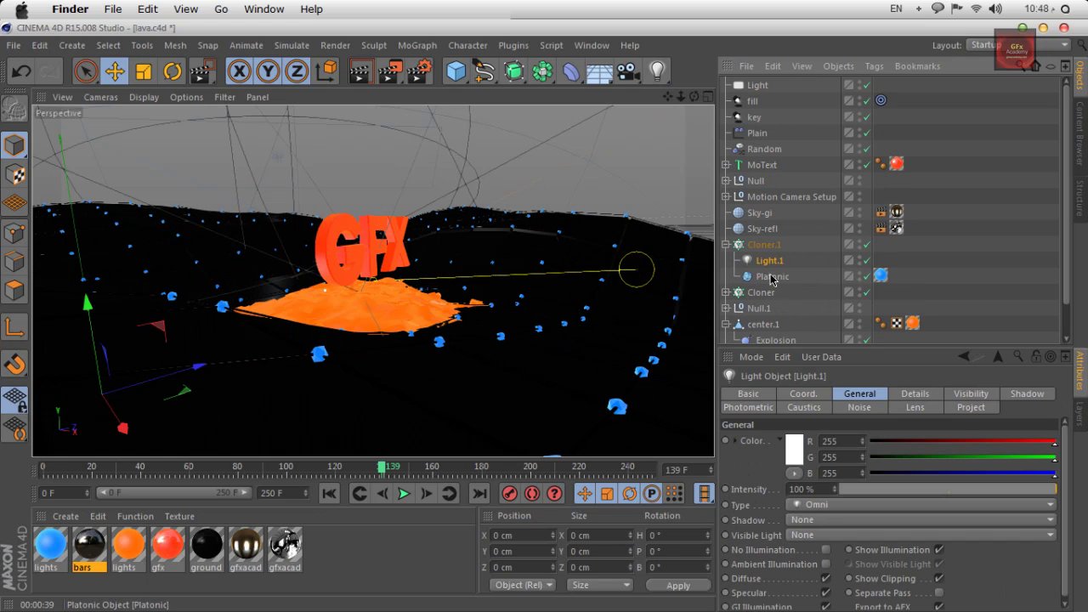
click(772, 279)
key(Delete)
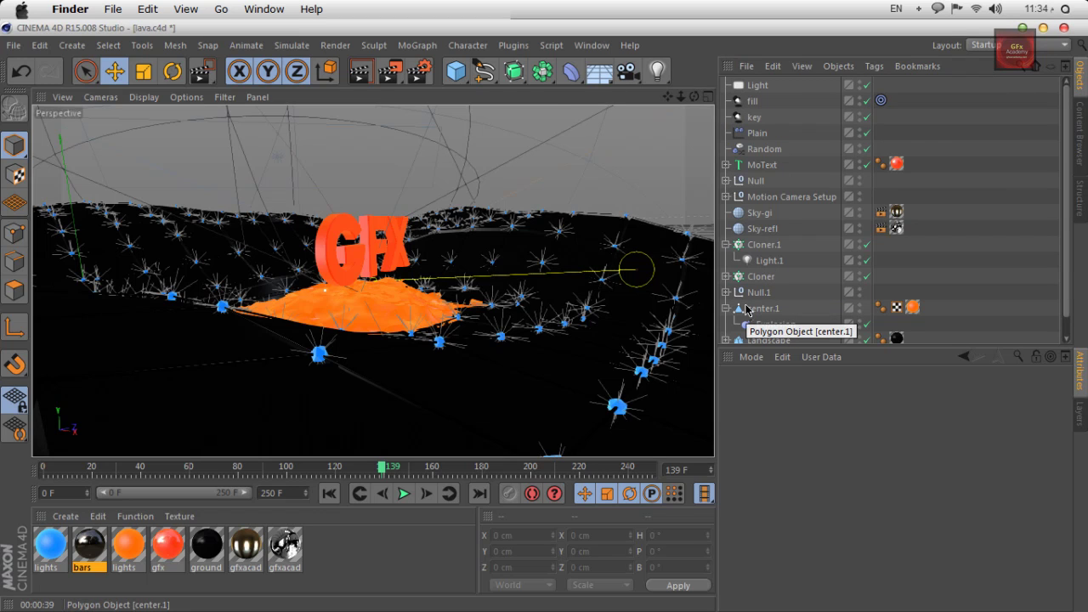
Step: Select the light in the duplicated cloner, expand the original Cloner and disable both cloners
click(756, 87)
click(793, 133)
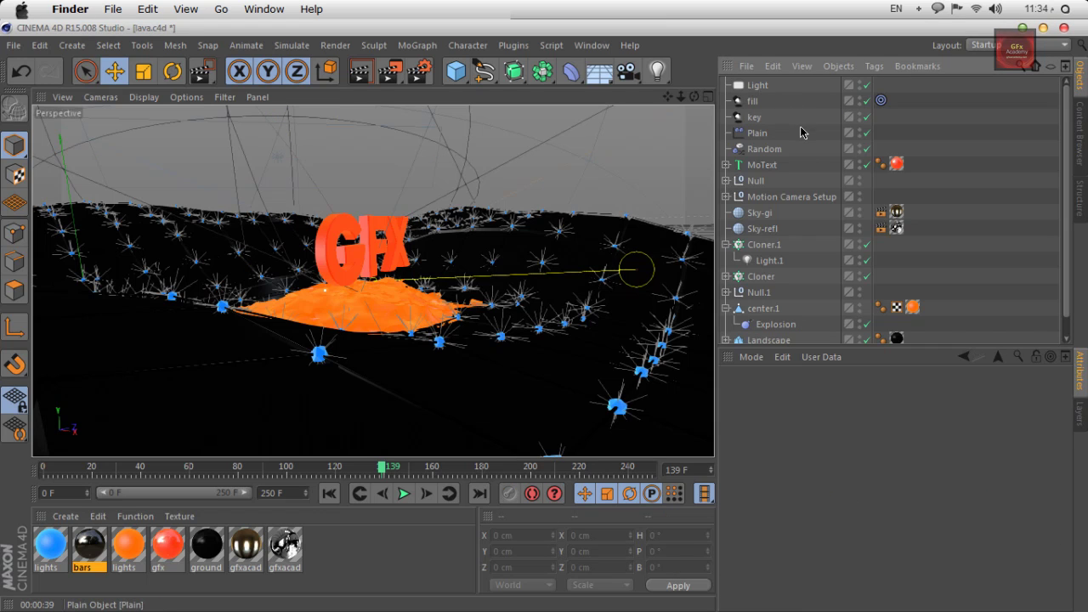
scroll(802, 131, down, 1)
click(789, 238)
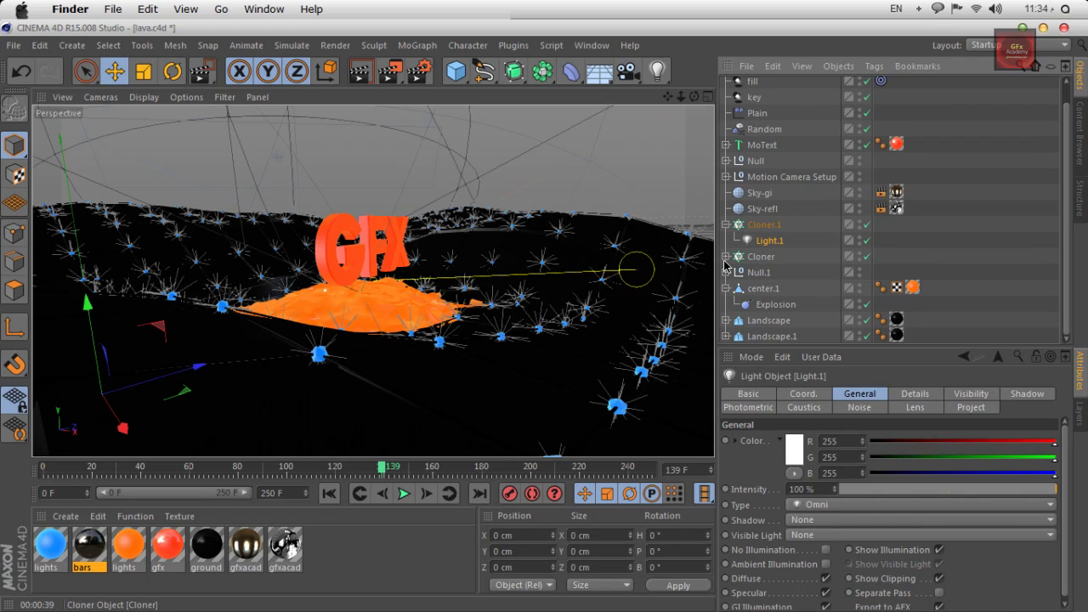
click(725, 257)
scroll(816, 238, down, 1)
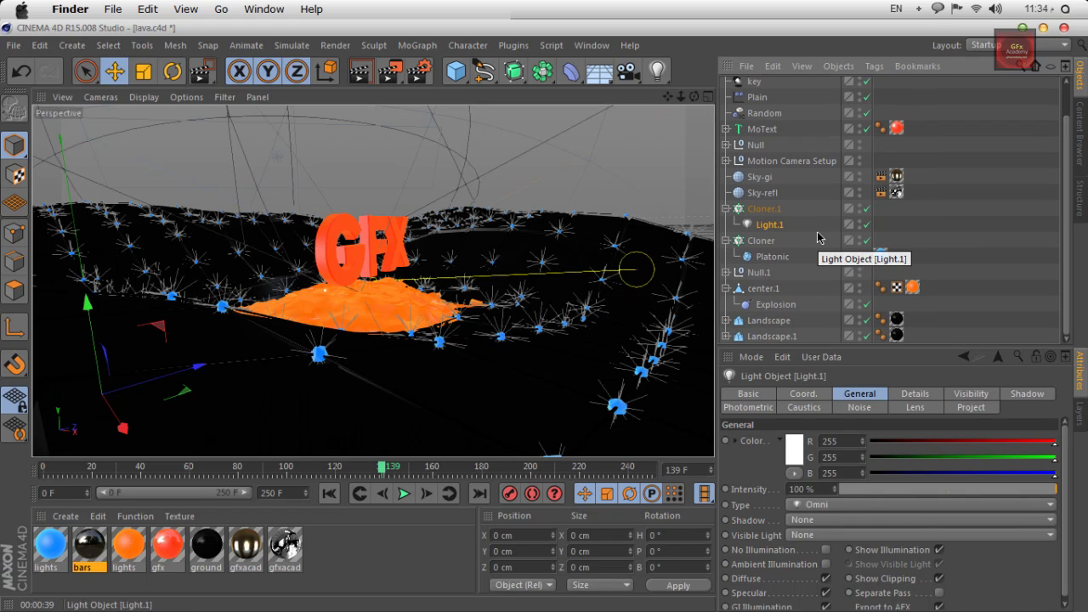
click(867, 240)
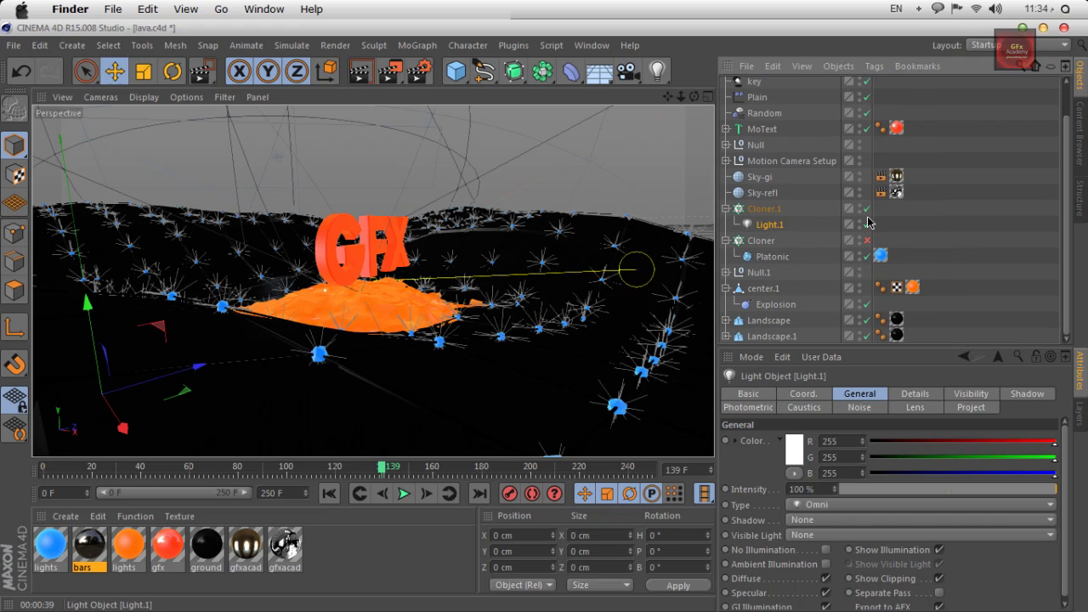
click(866, 208)
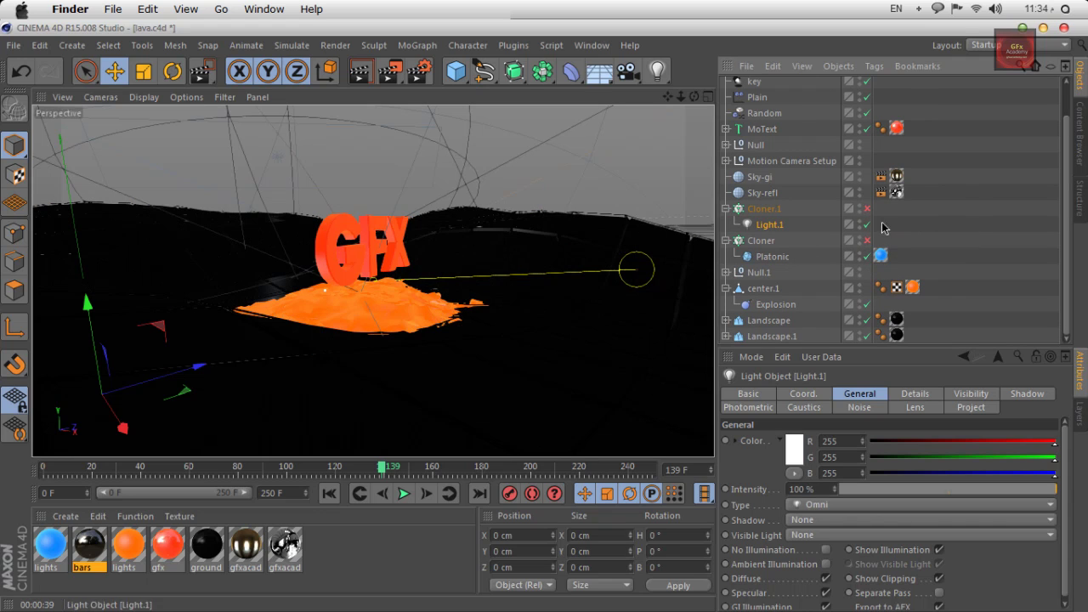
scroll(910, 185, up, 2)
scroll(913, 197, down, 2)
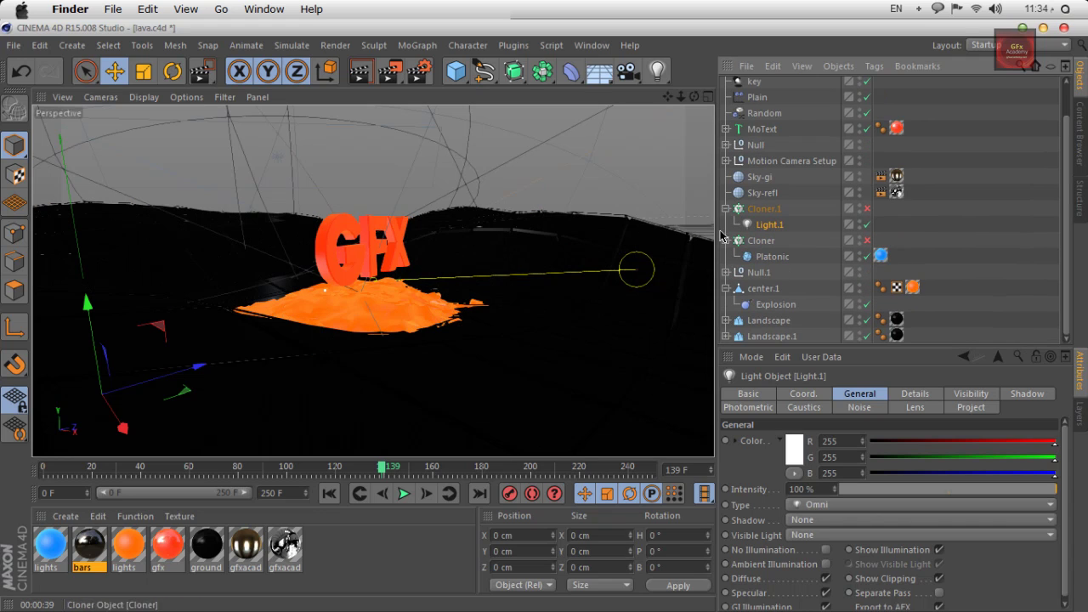
Step: Stop looking through the Motion Camera and frame the original Cloner's Platonic object in the viewport
click(726, 161)
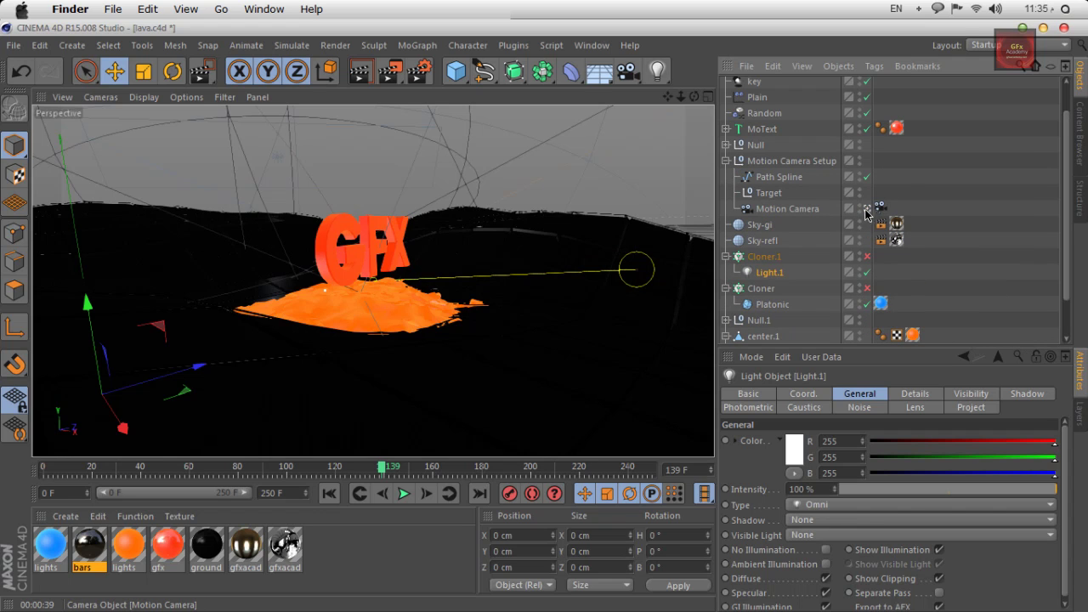
click(867, 209)
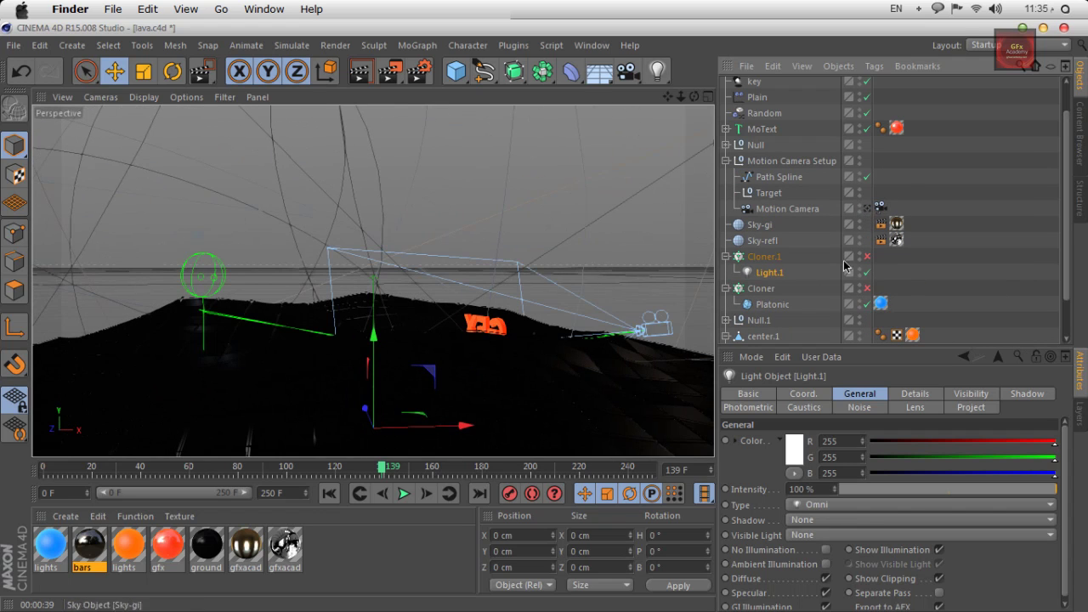
click(780, 305)
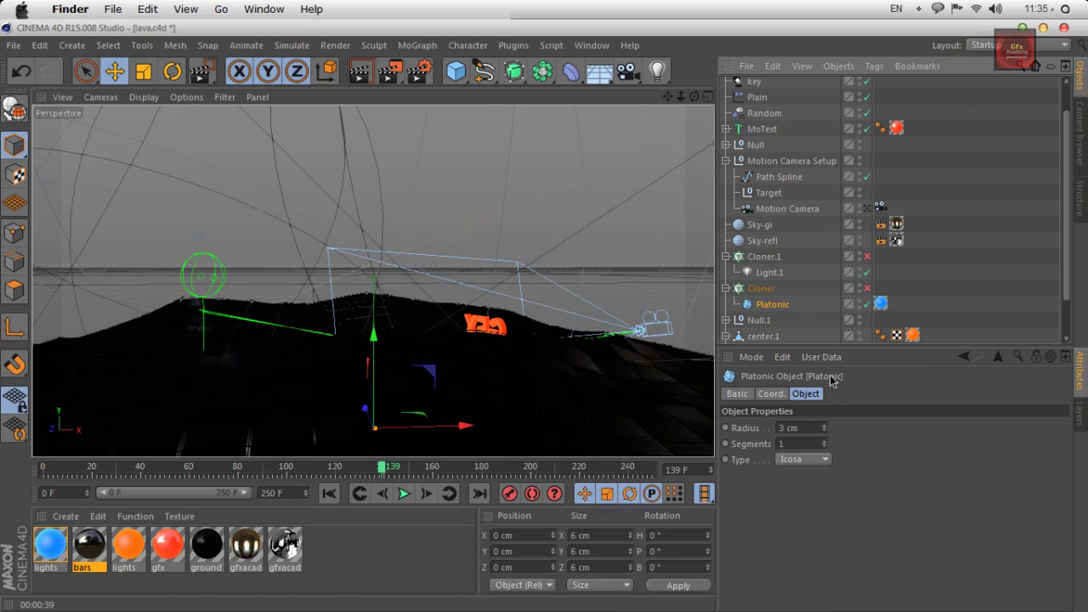
key(o)
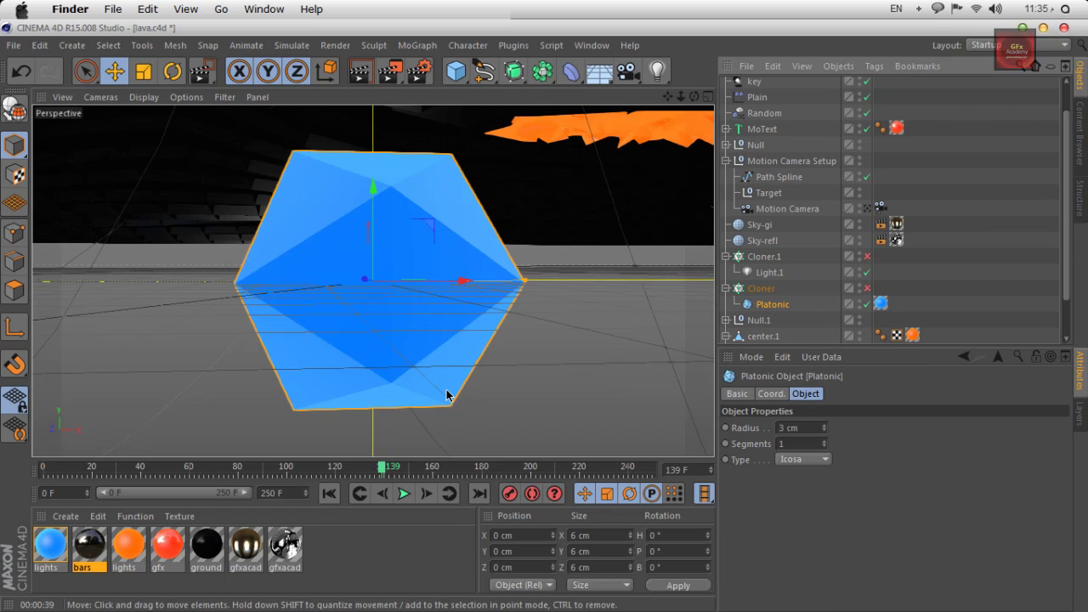
Step: Make the light a child of the Platonic object and delete the emptied duplicate cloner, keeping the light selected
drag(770, 273, 777, 304)
click(765, 255)
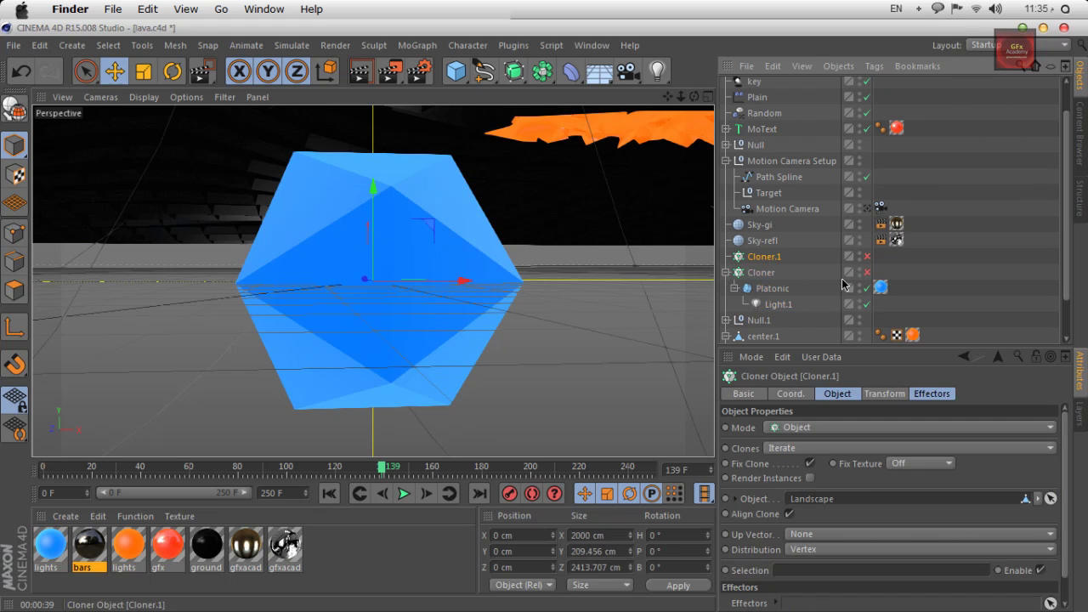
key(Delete)
click(776, 288)
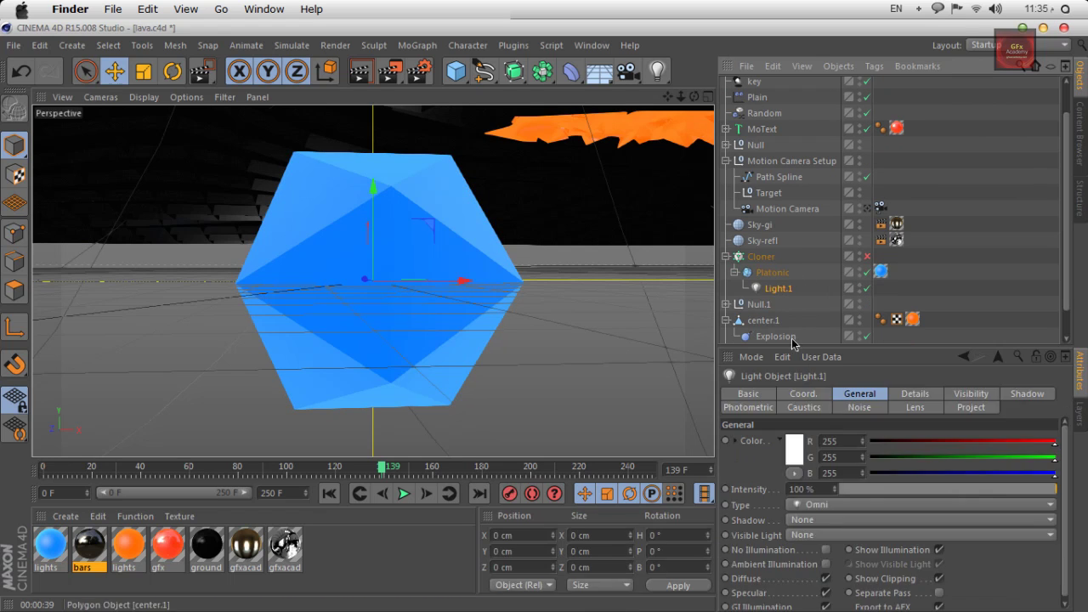
Step: Compare the coordinates of the light and its parent Platonic object
click(996, 47)
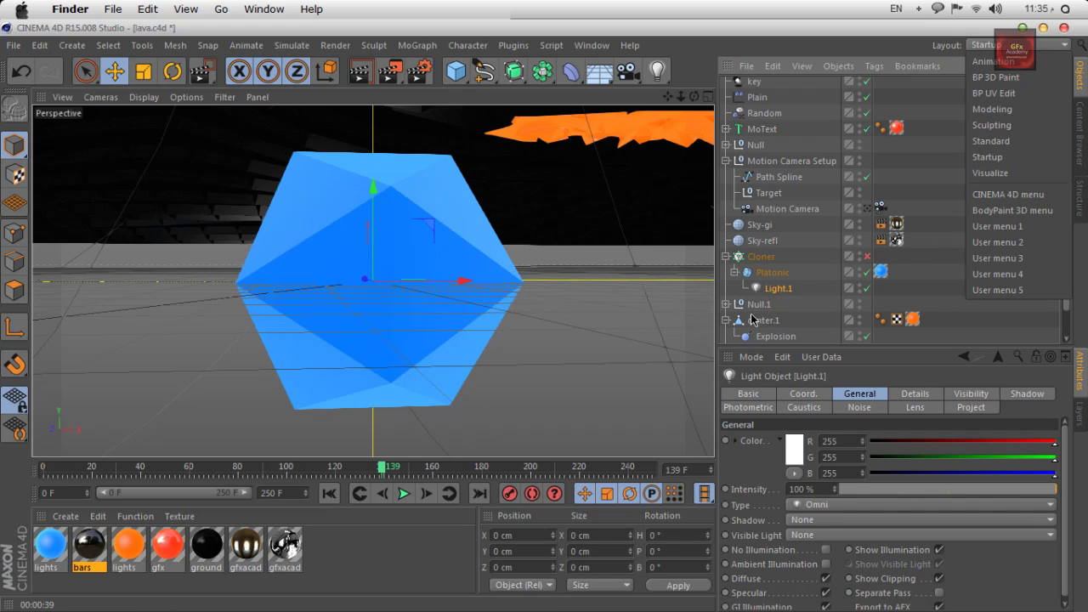
click(768, 289)
click(804, 395)
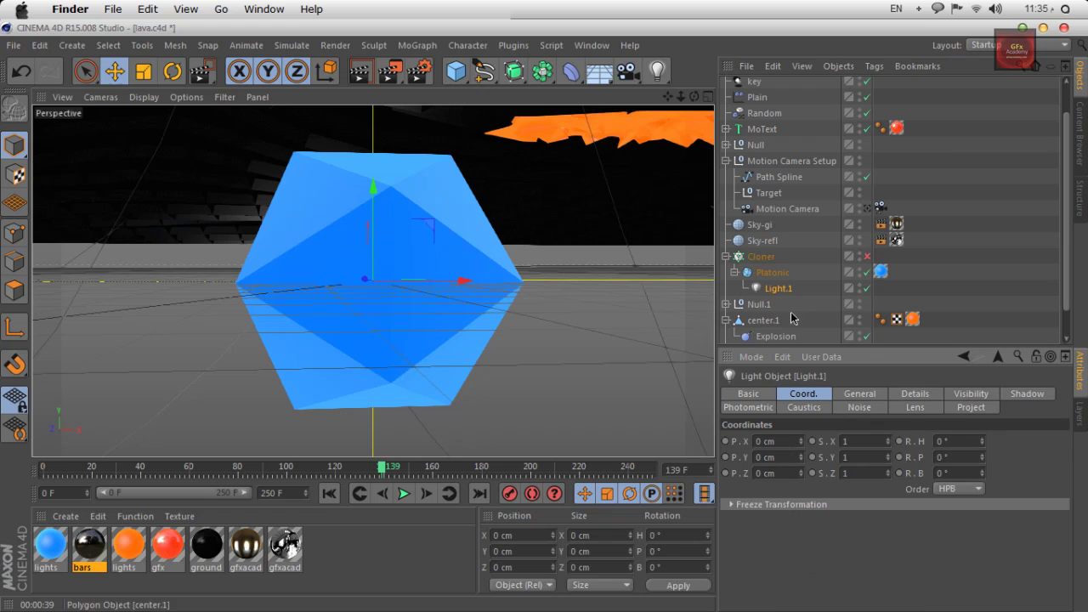
click(775, 274)
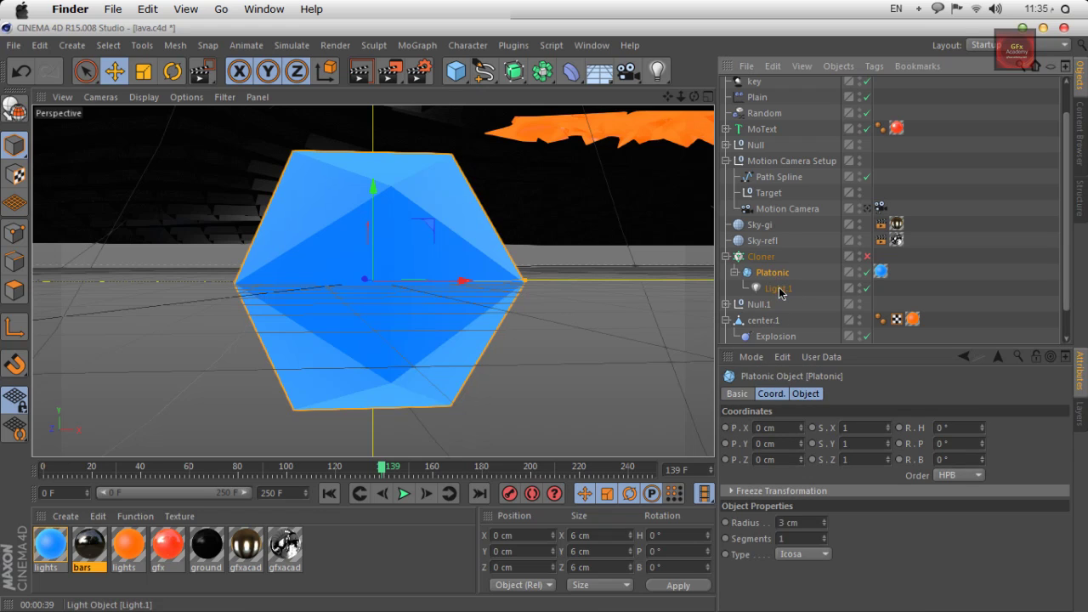
click(778, 290)
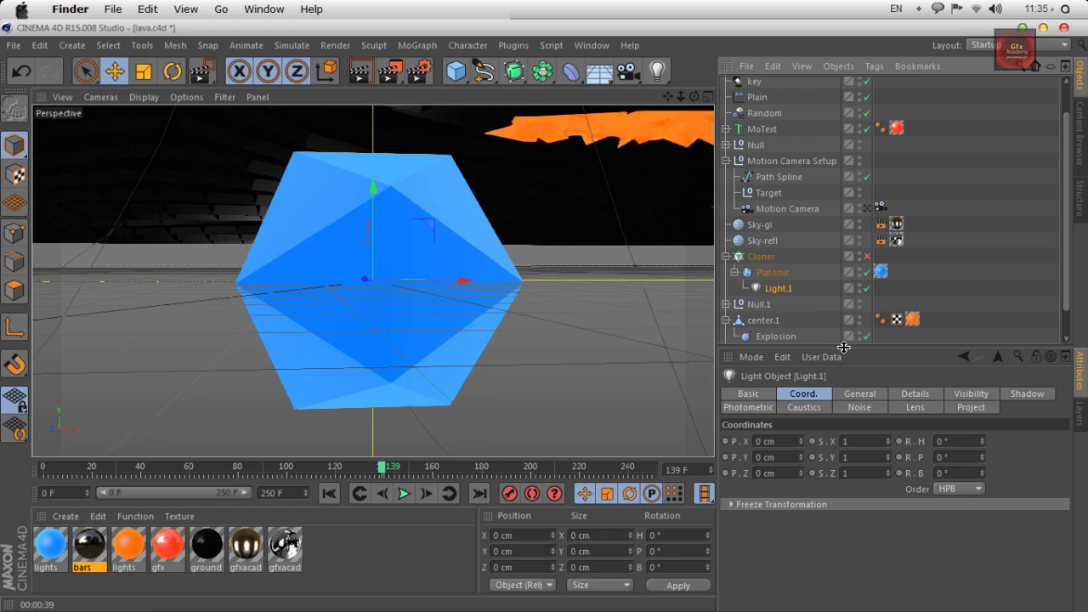
Step: Set the light's falloff to Inverse Square (Physically Accurate)
drag(842, 348, 842, 268)
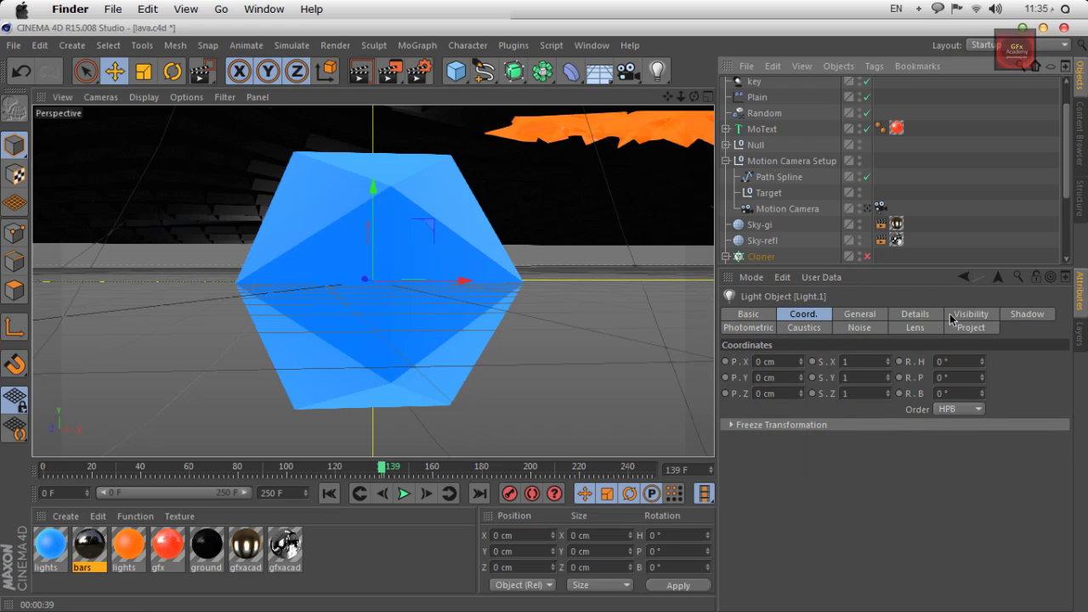
click(916, 314)
click(930, 461)
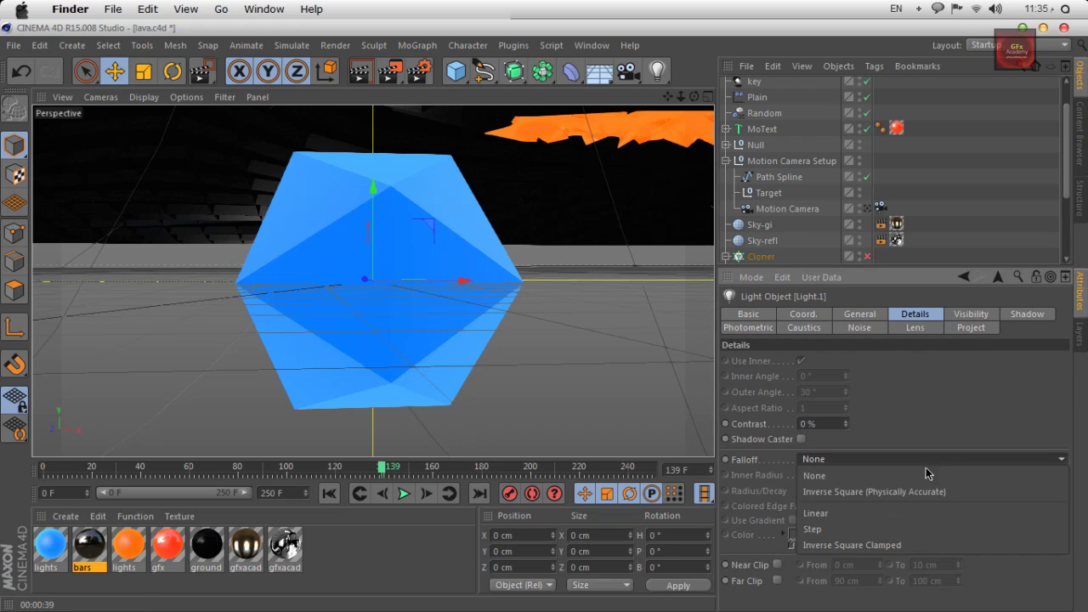
click(870, 492)
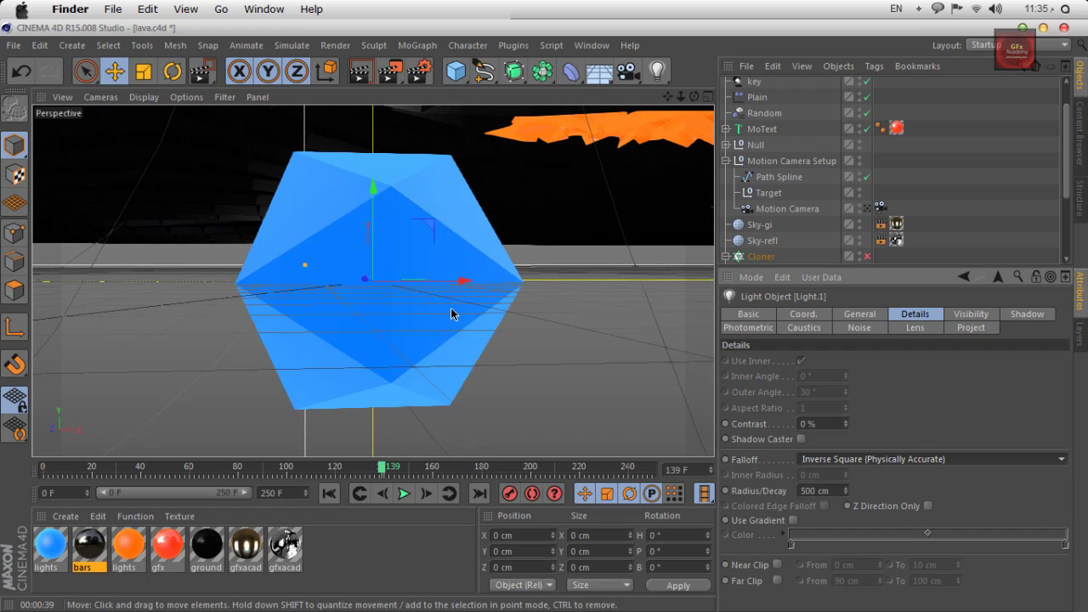
Step: Shrink the light's falloff radius to about 12 cm so it closely surrounds the Platonic object
scroll(450, 309, down, 6)
scroll(451, 314, down, 8)
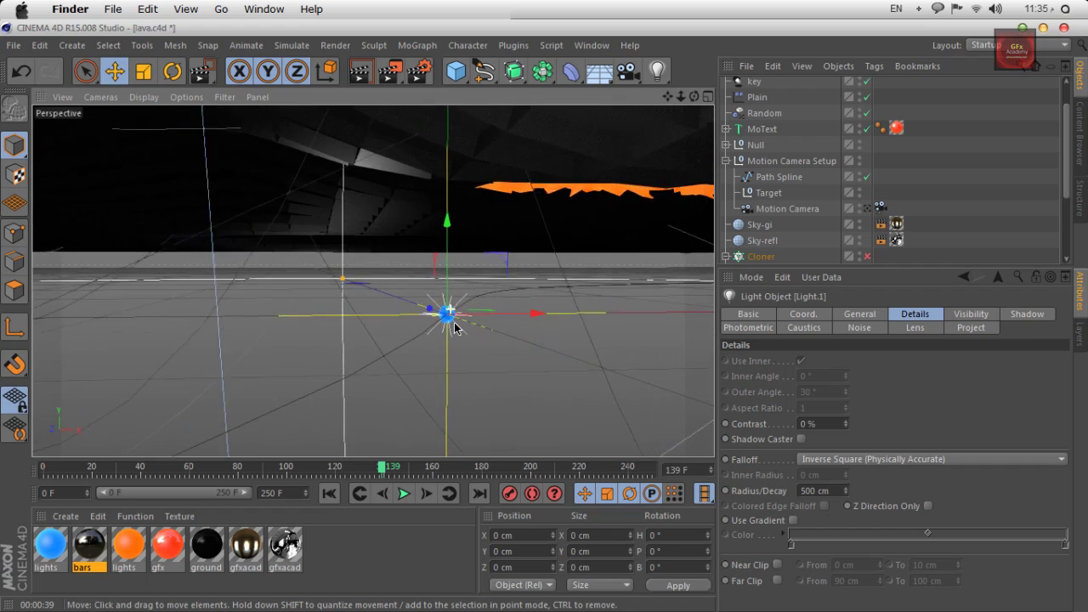
drag(371, 292, 448, 333)
scroll(448, 333, up, 6)
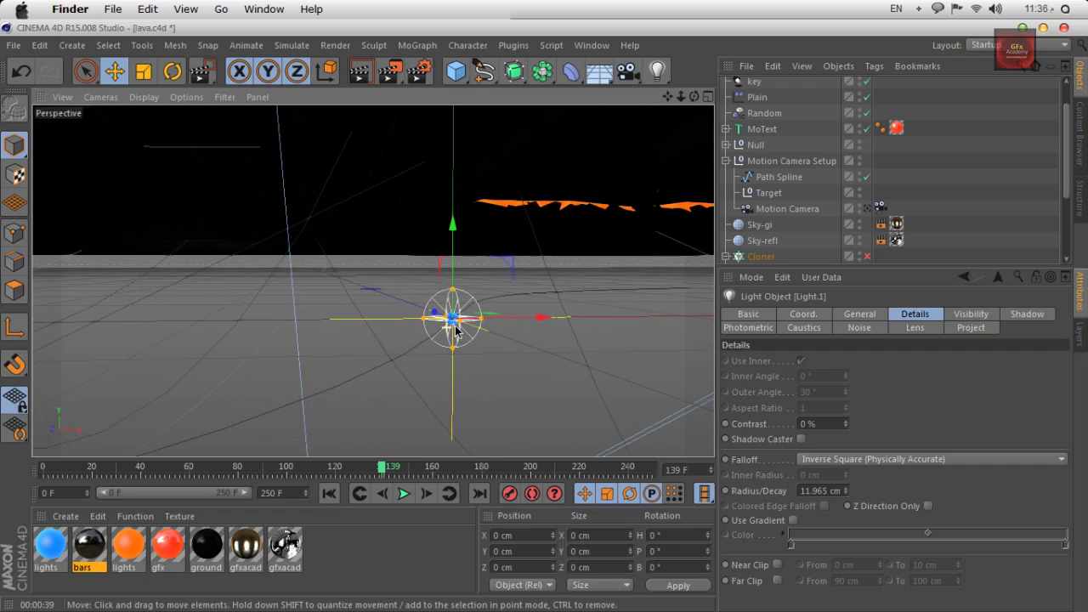
scroll(458, 323, up, 6)
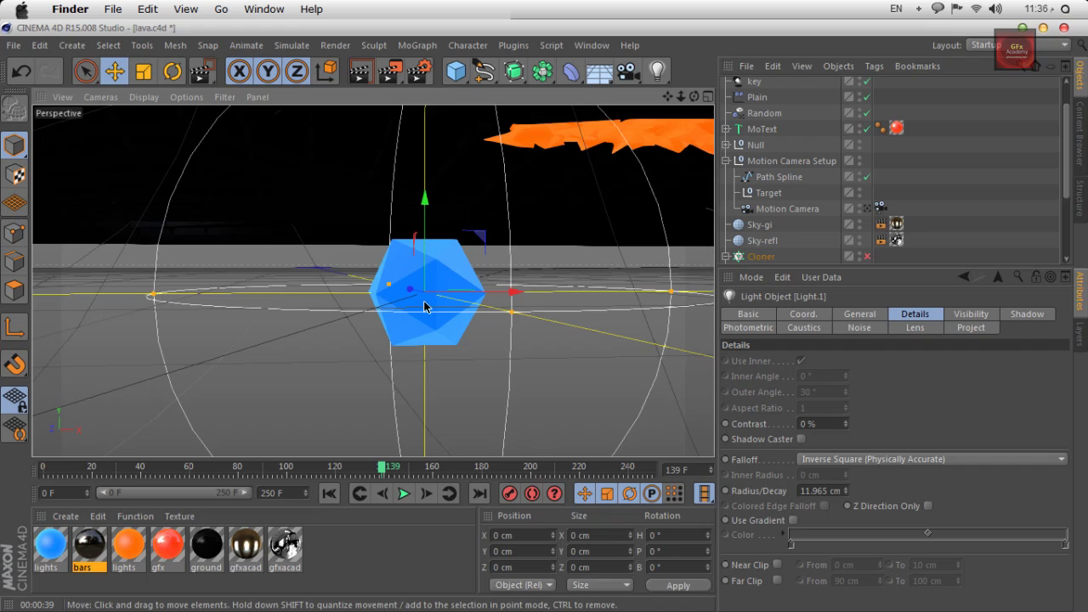
Step: Re-enable the Cloner and look through the Motion Camera again
drag(829, 267, 829, 332)
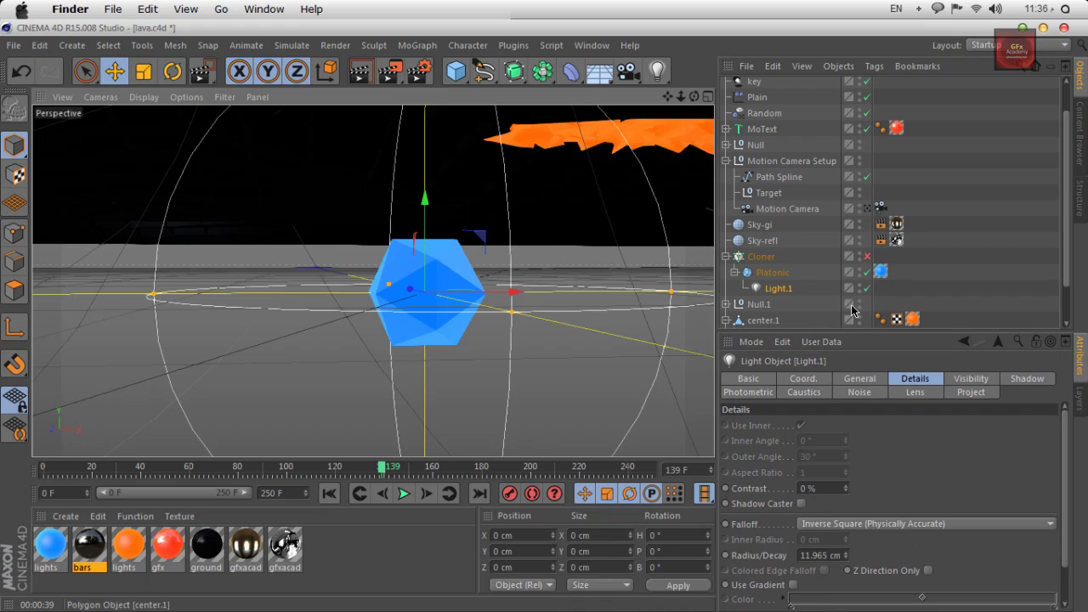
click(867, 255)
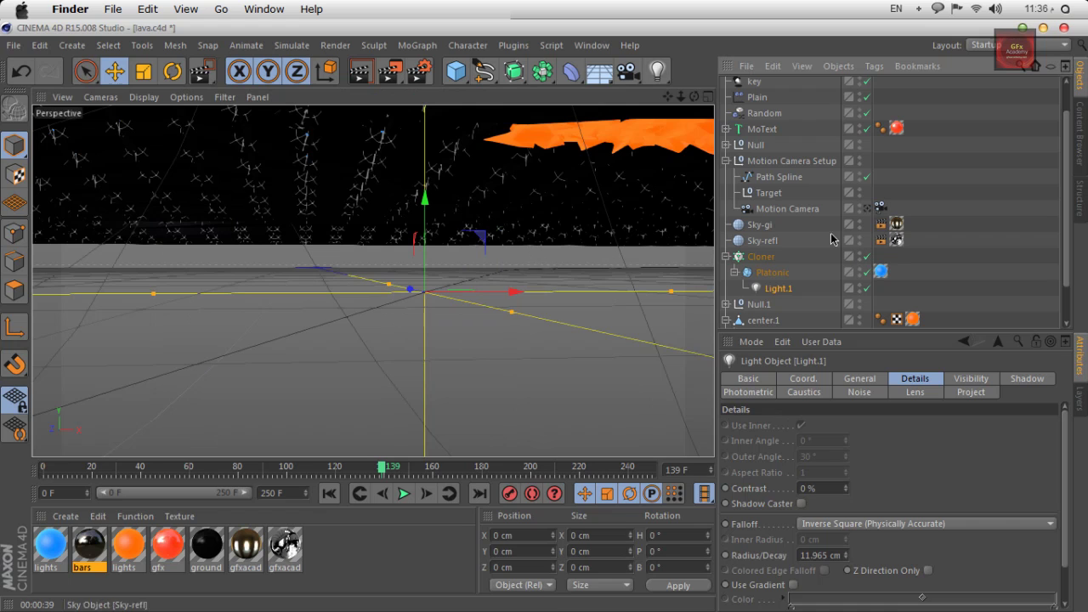
click(868, 208)
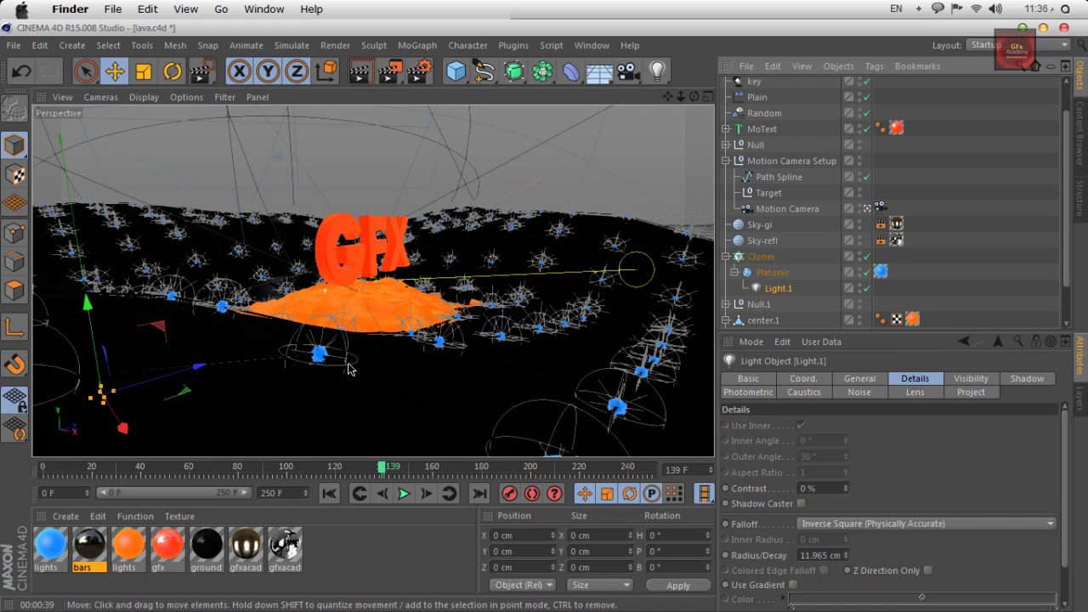
Step: Open the render settings and move their window aside to uncover the scene
click(418, 72)
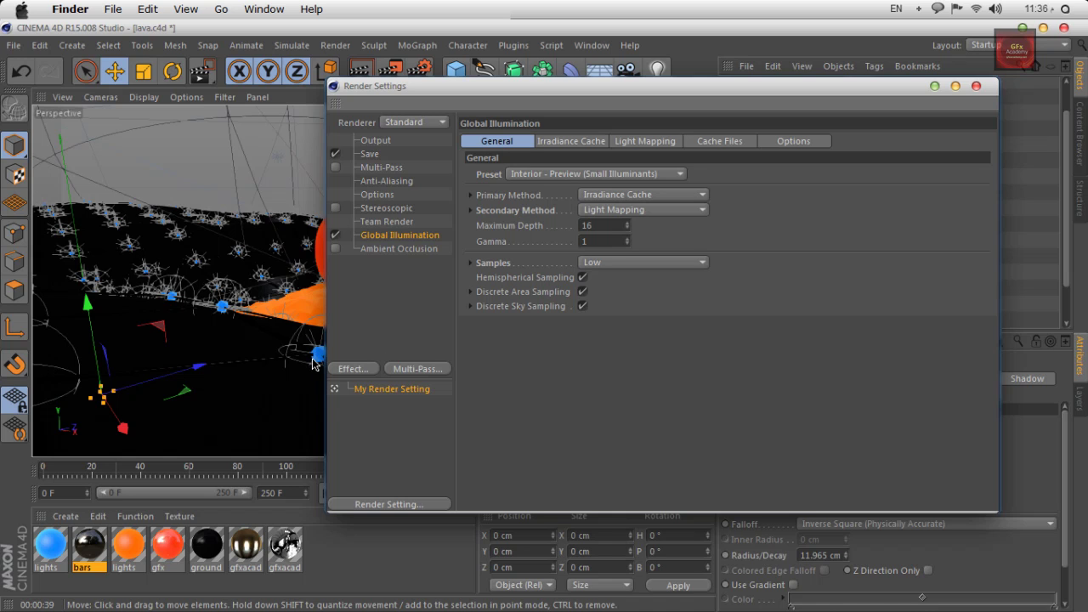
drag(527, 89, 582, 77)
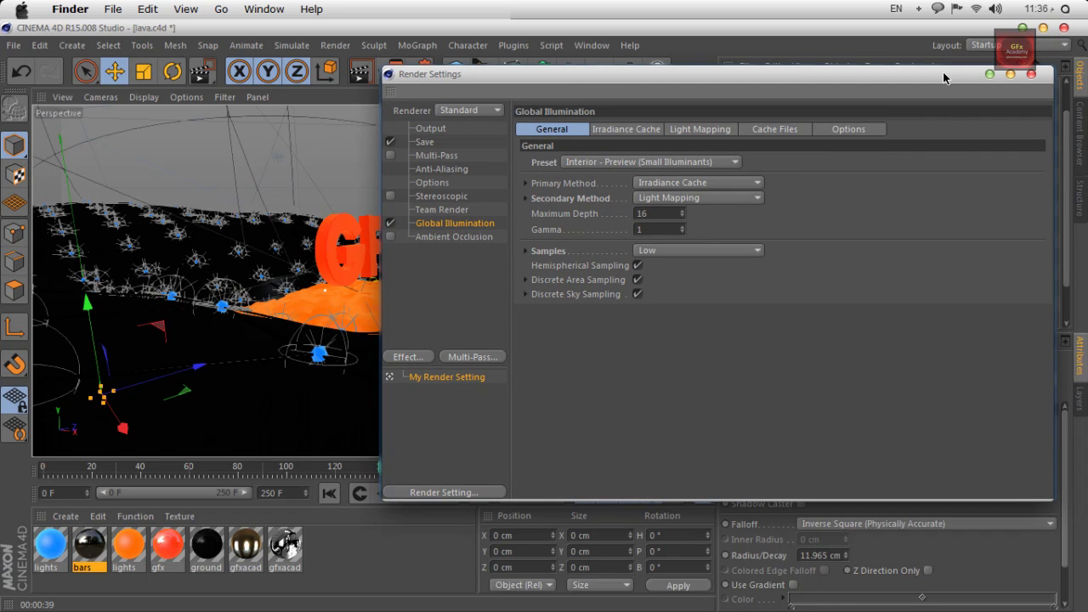
drag(938, 80, 1087, 74)
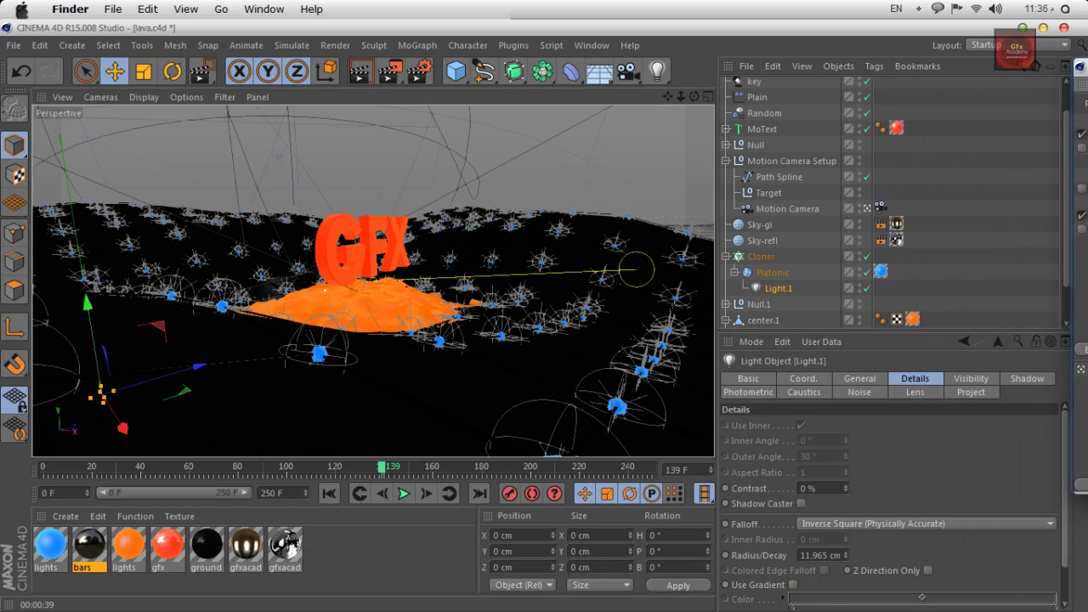
Step: Set the light's color to light blue (RGB 110, 178, 255) and render a region of the foreground below the lava
click(867, 384)
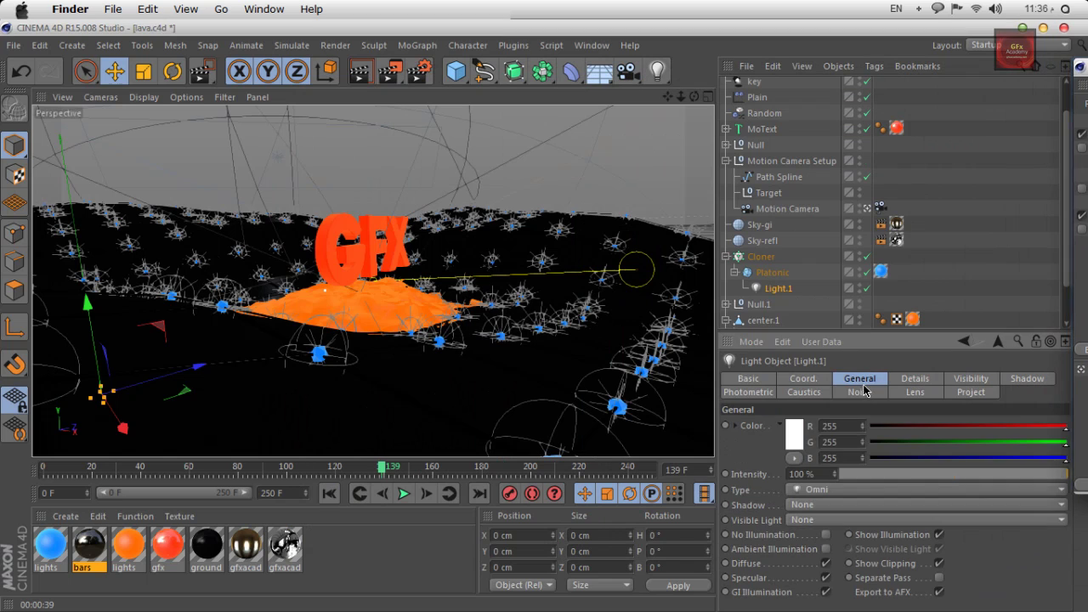
click(794, 436)
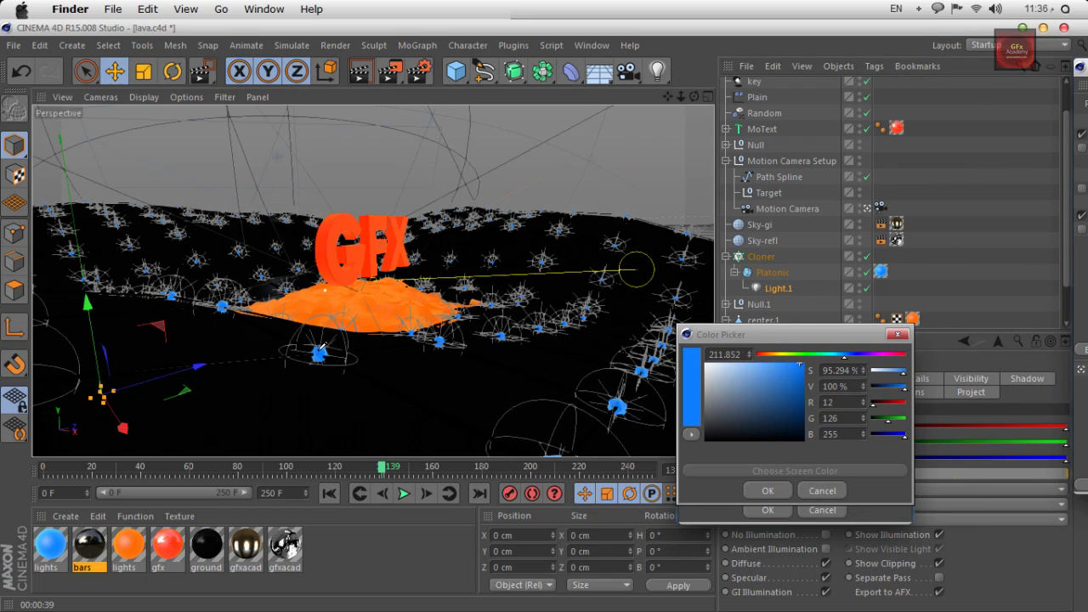
drag(767, 389, 759, 384)
click(765, 510)
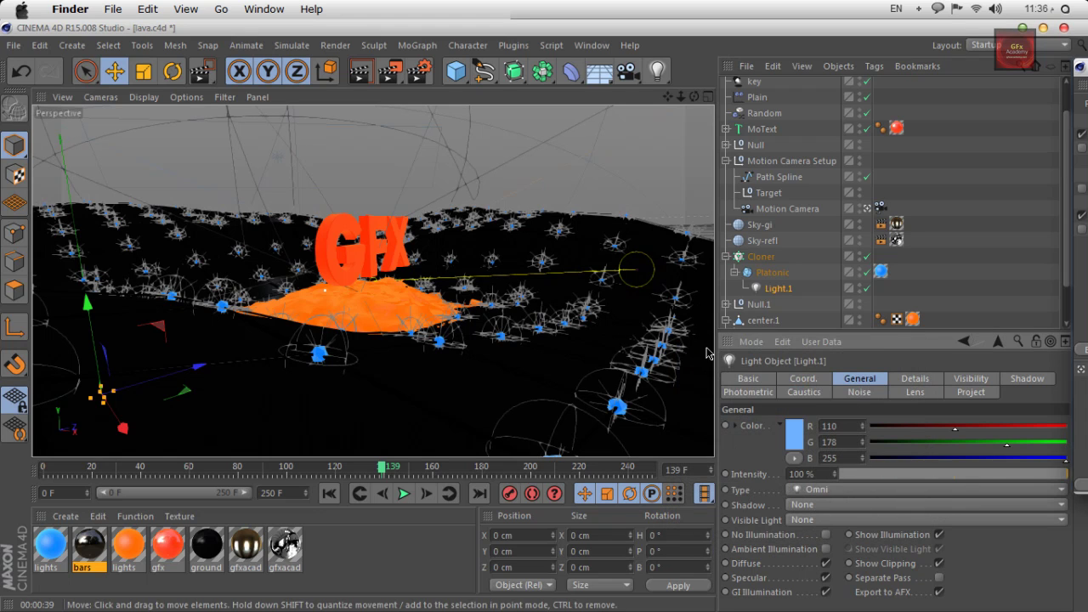
drag(389, 71, 429, 92)
drag(513, 304, 214, 430)
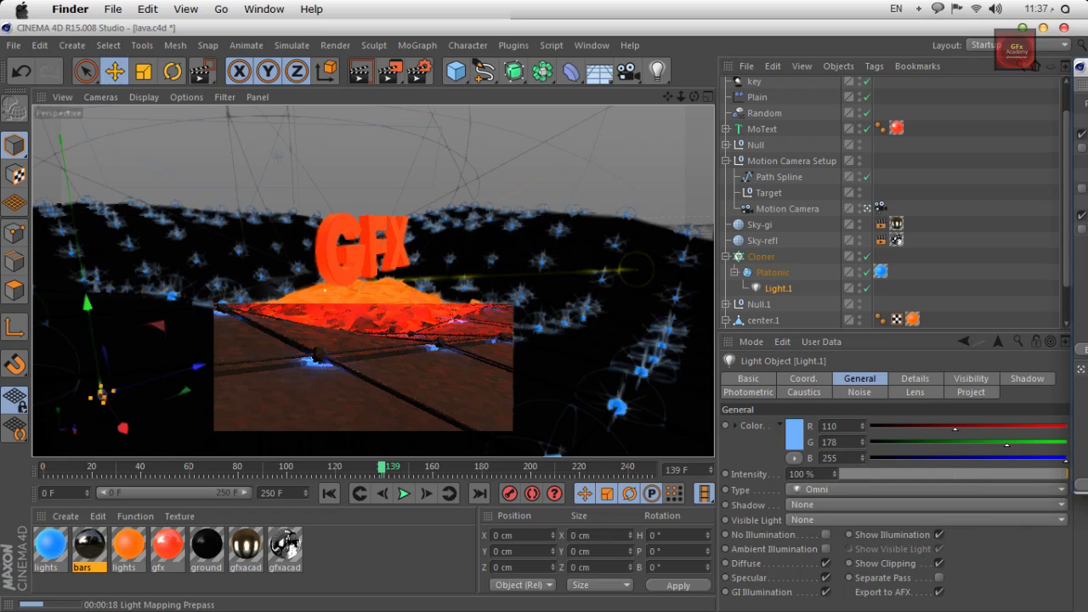
Step: Try the Interior - Preview preset for Global Illumination and switch back to Interior - Preview (Small Illuminants)
key(super+b)
click(640, 192)
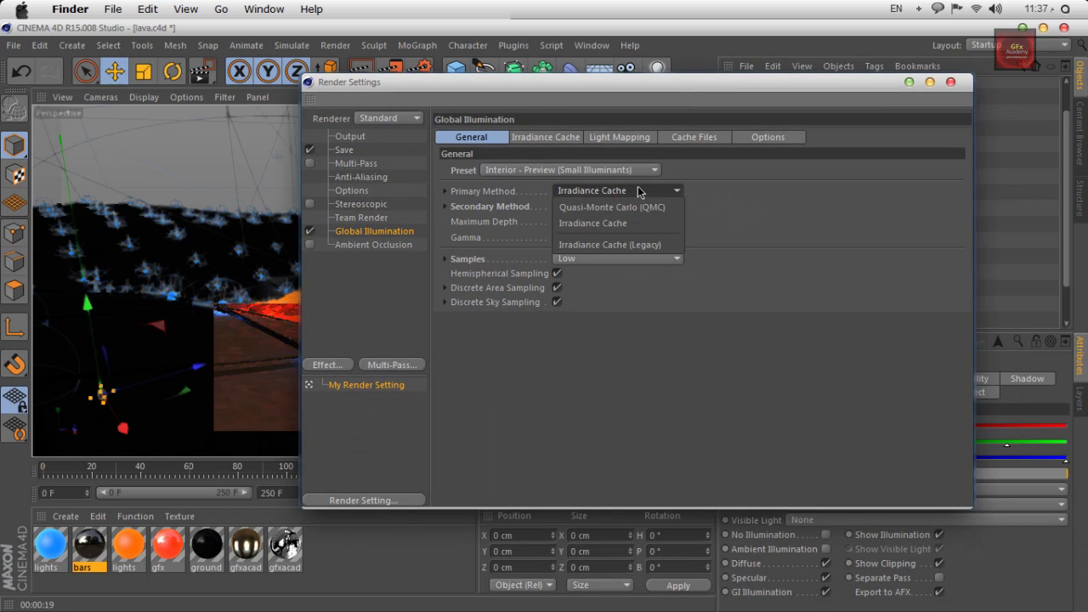
click(639, 192)
click(648, 208)
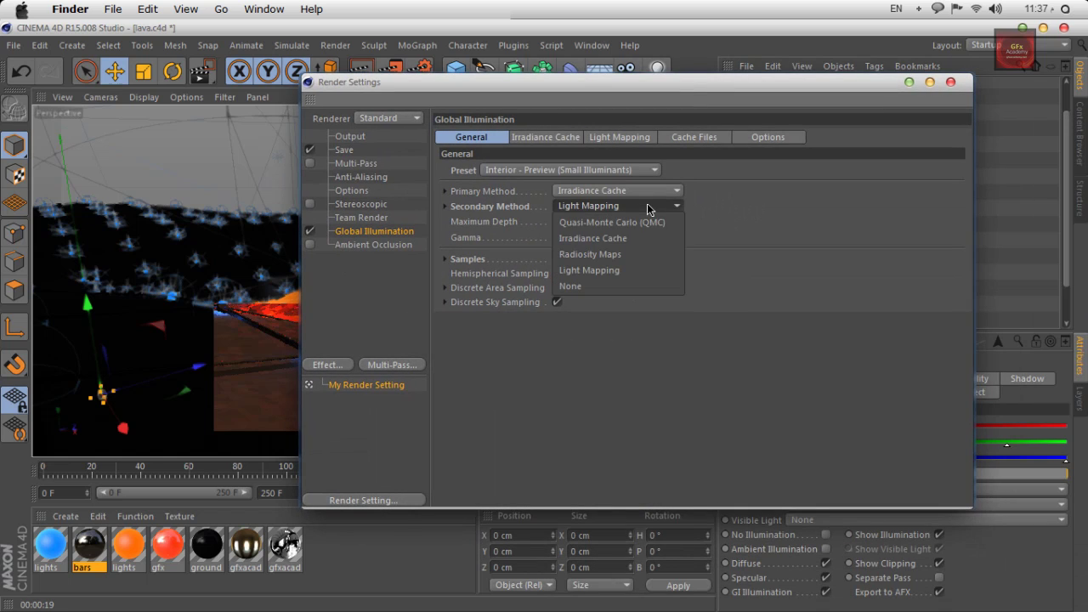
click(661, 204)
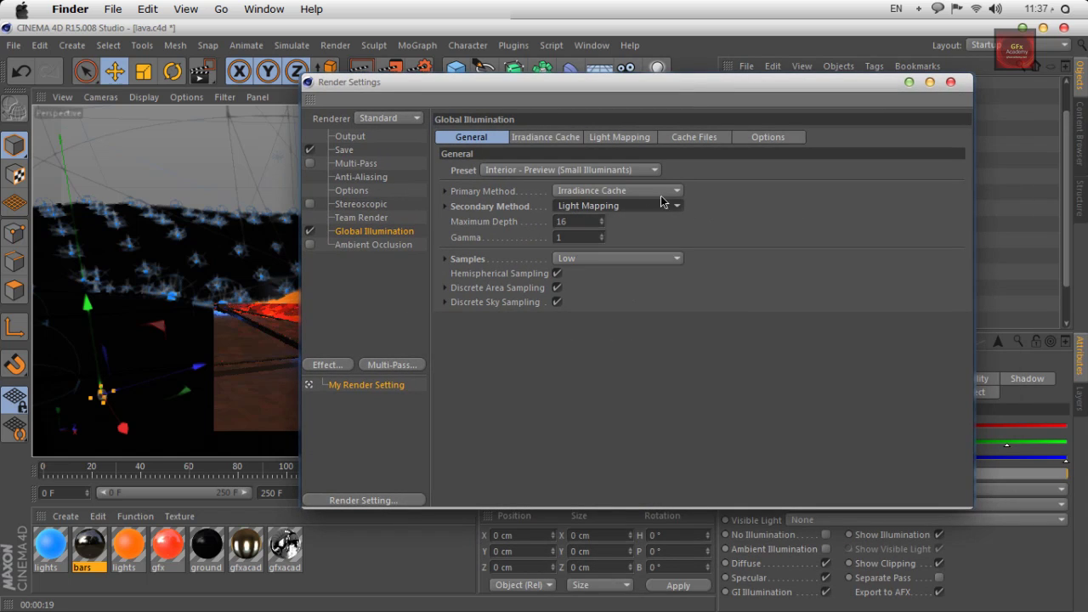
click(644, 170)
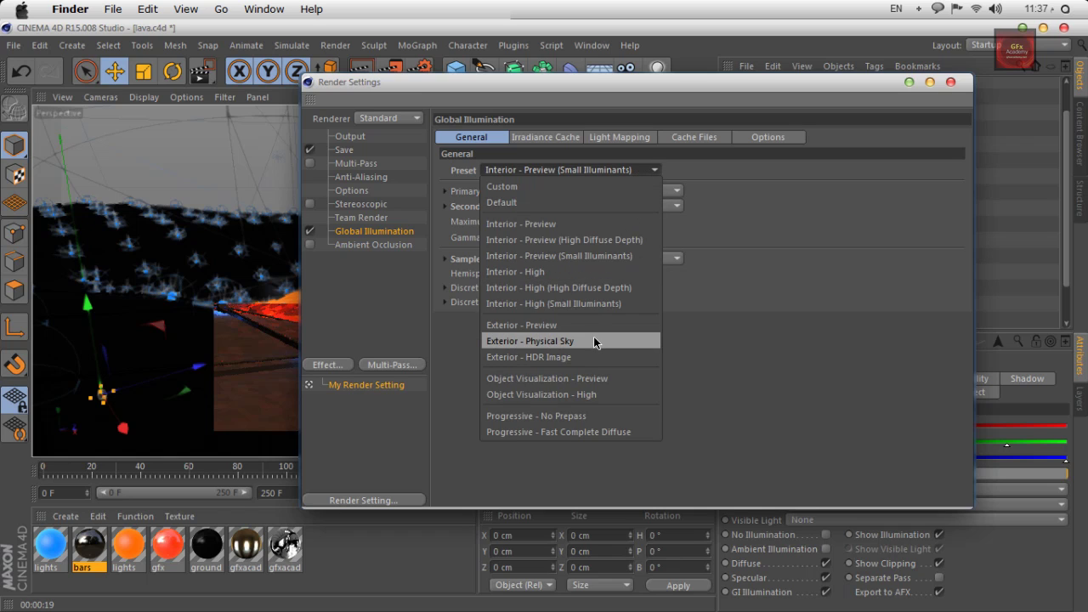
click(579, 225)
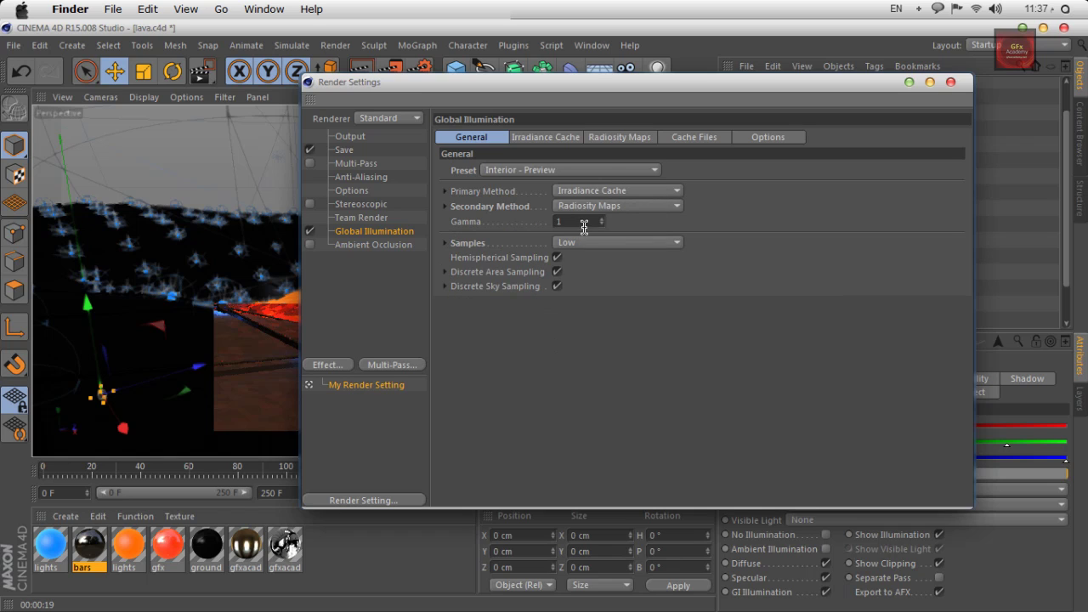
click(610, 173)
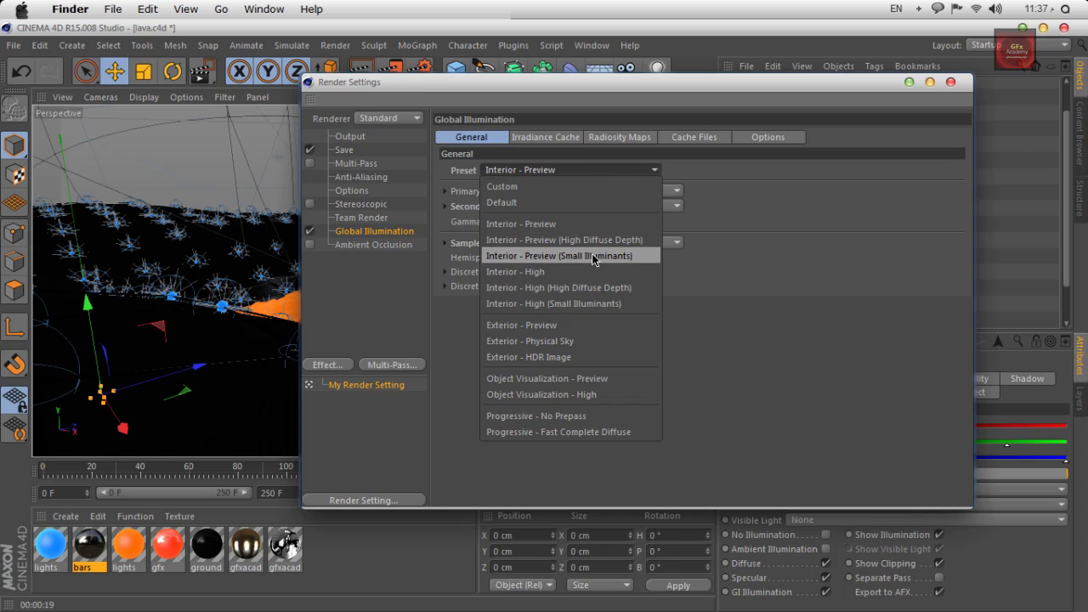
click(595, 257)
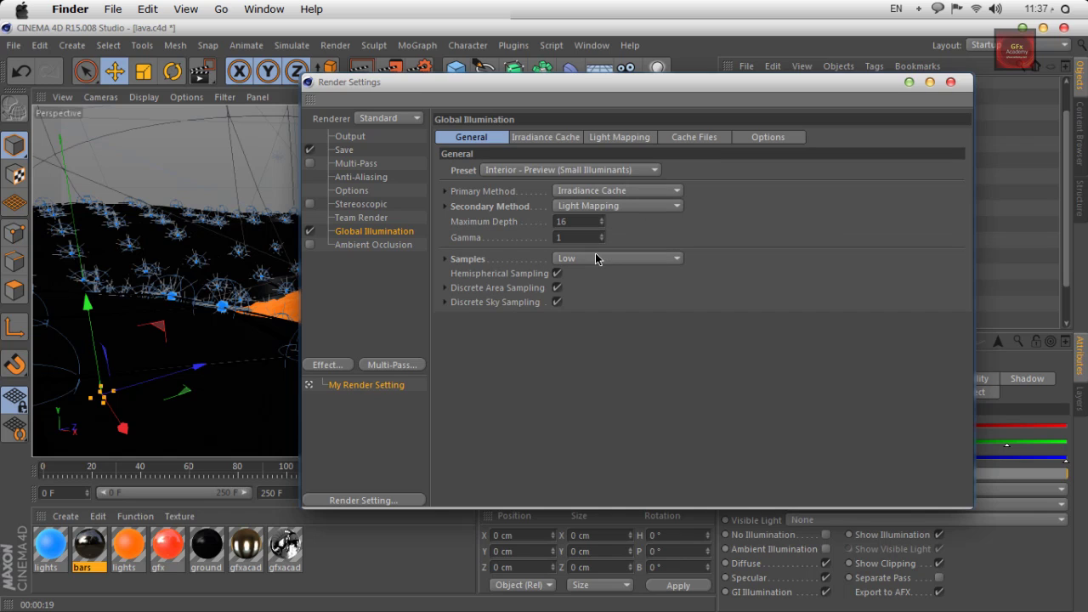
Step: Set the Global Illumination secondary method to Quasi-Monte Carlo (QMC) and move the render settings window aside
click(617, 207)
click(593, 223)
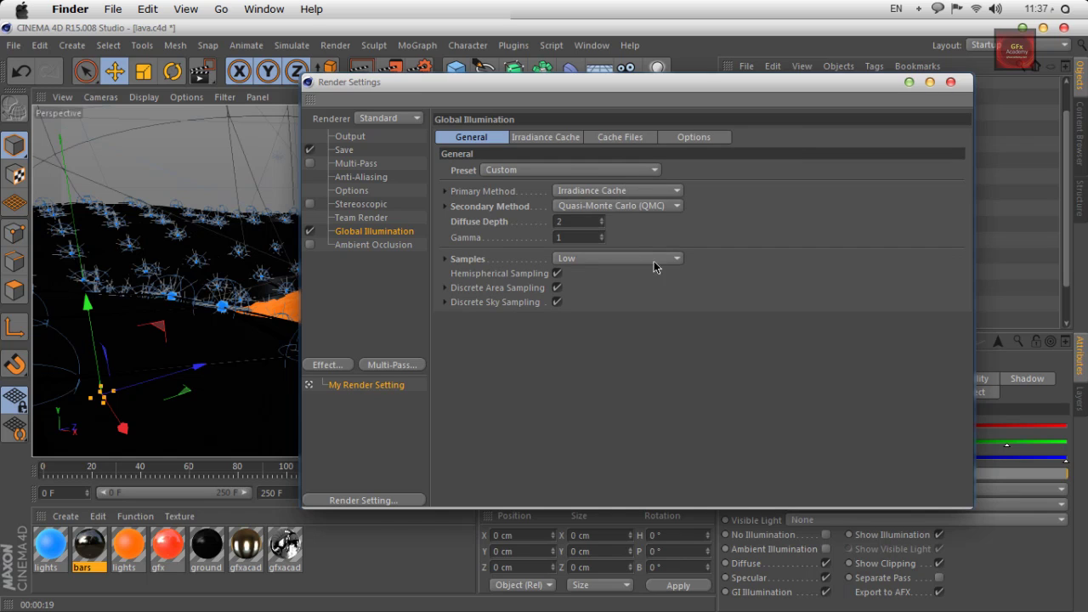
drag(582, 92, 1084, 85)
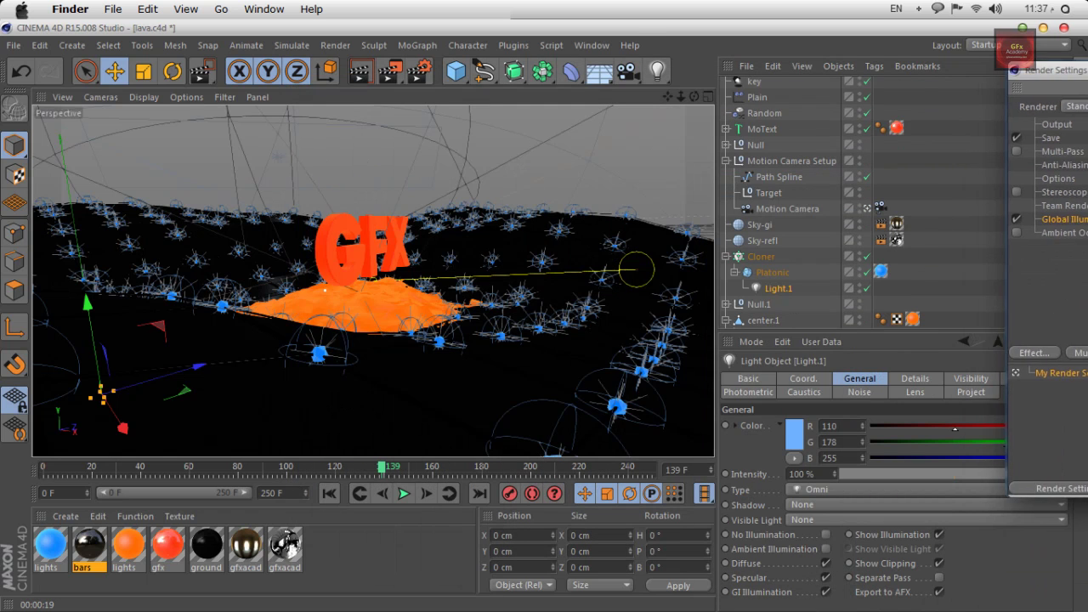
Step: Render a region of the foreground that covers the lower lava and the ground in front of it
click(390, 71)
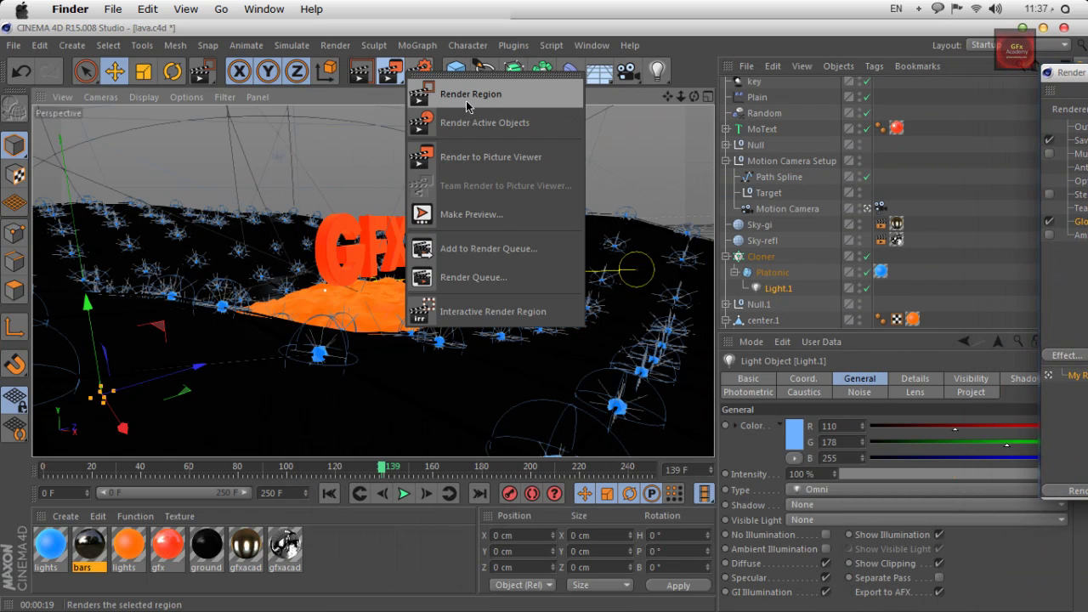
click(459, 96)
drag(517, 291, 182, 449)
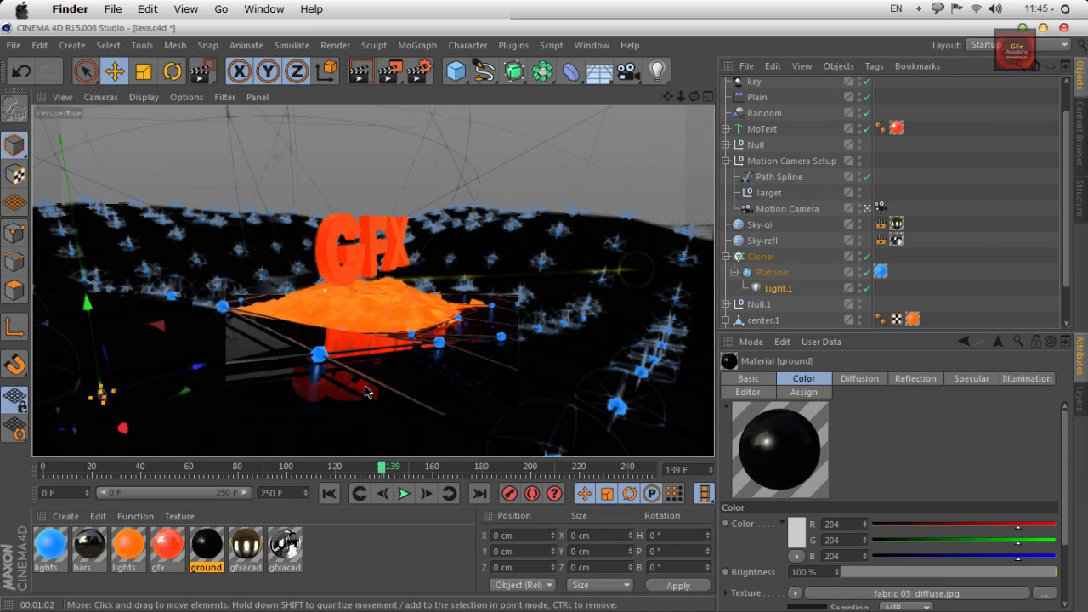
Step: Increase the falloff Radius/Decay of Light.1 to 16.965 cm
click(781, 288)
click(967, 380)
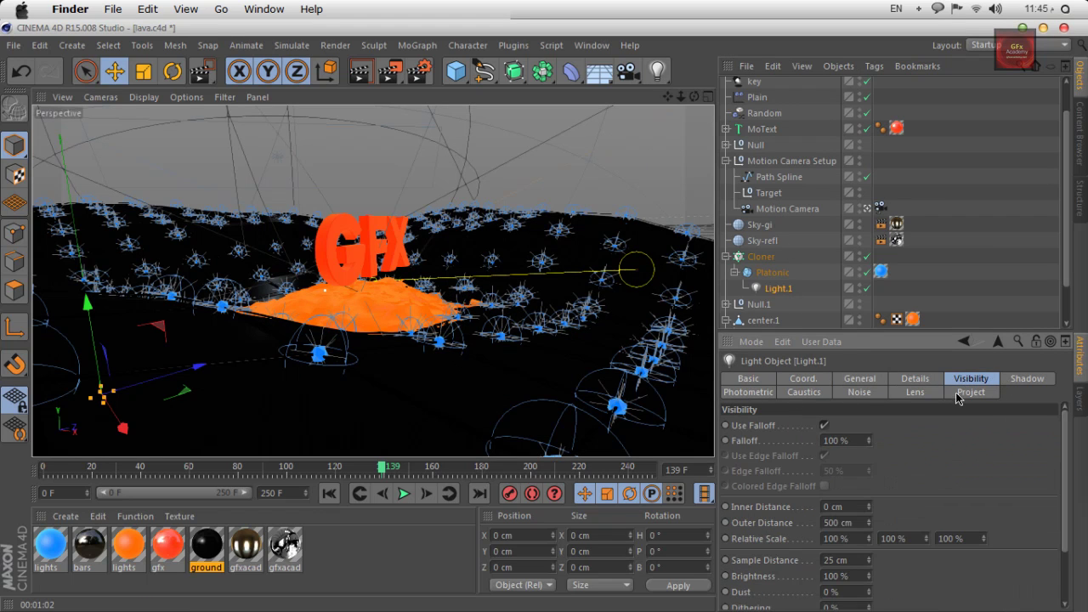
click(910, 379)
drag(892, 331, 884, 126)
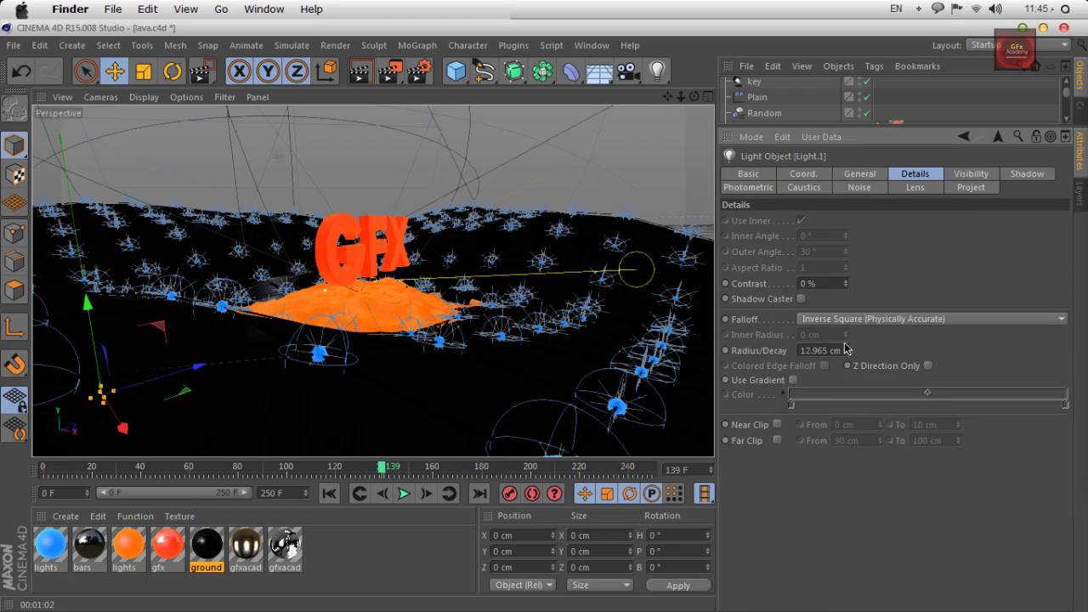
drag(845, 348, 845, 310)
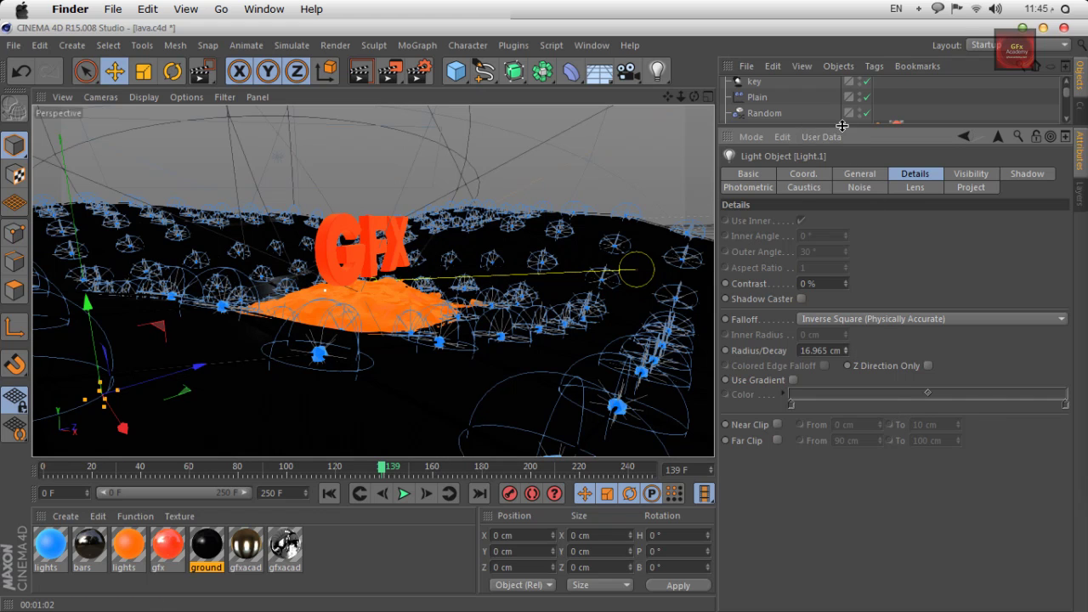
drag(843, 128, 856, 341)
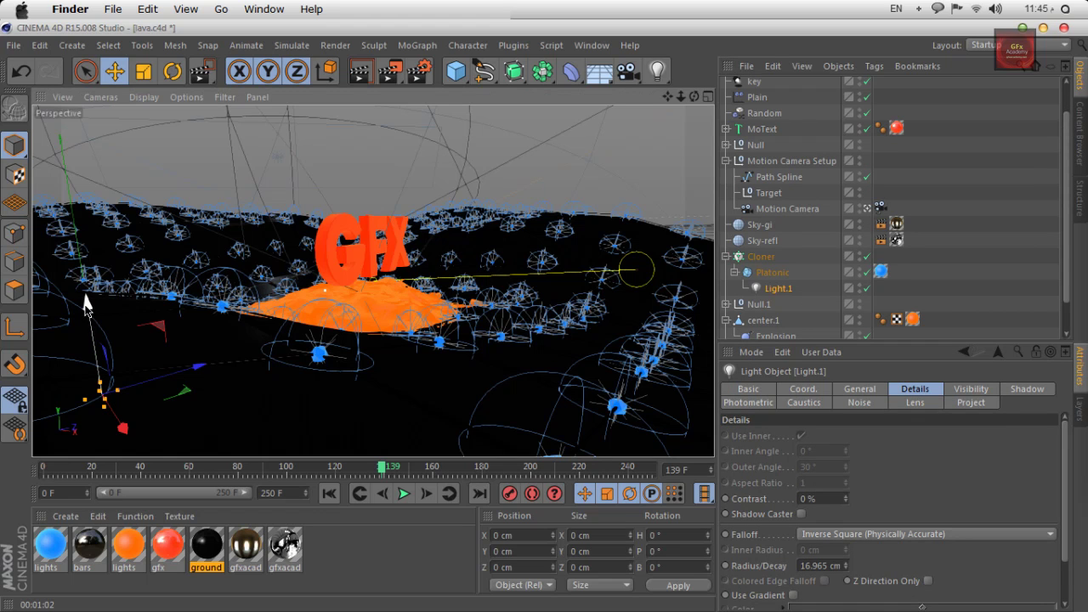
Step: Try raising the light along Y, undo it, and shift the light to 2.047 cm along Z
drag(85, 304, 84, 306)
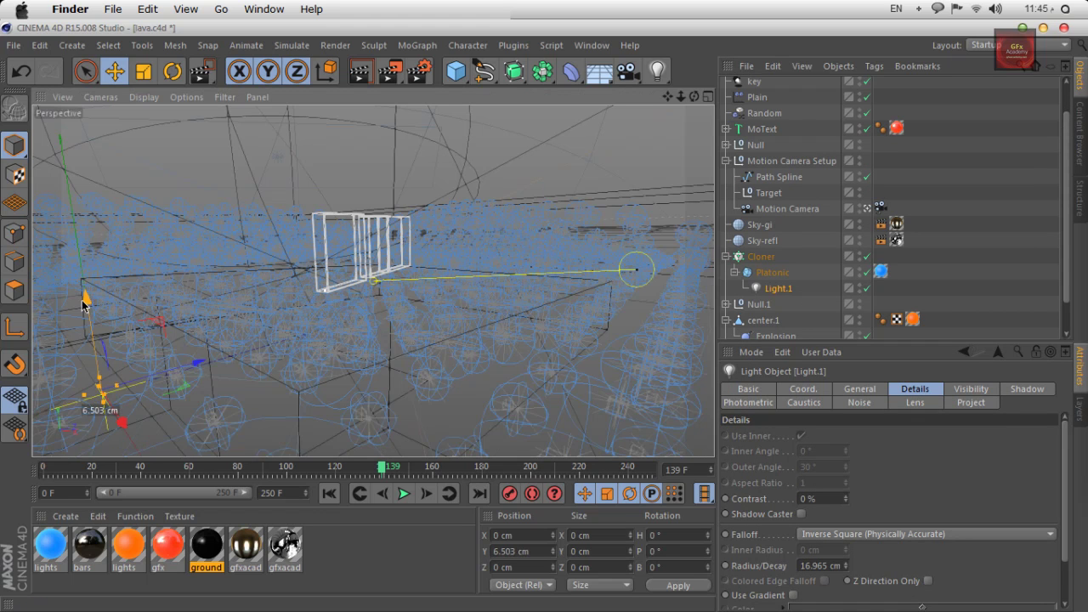
key(ctrl+z)
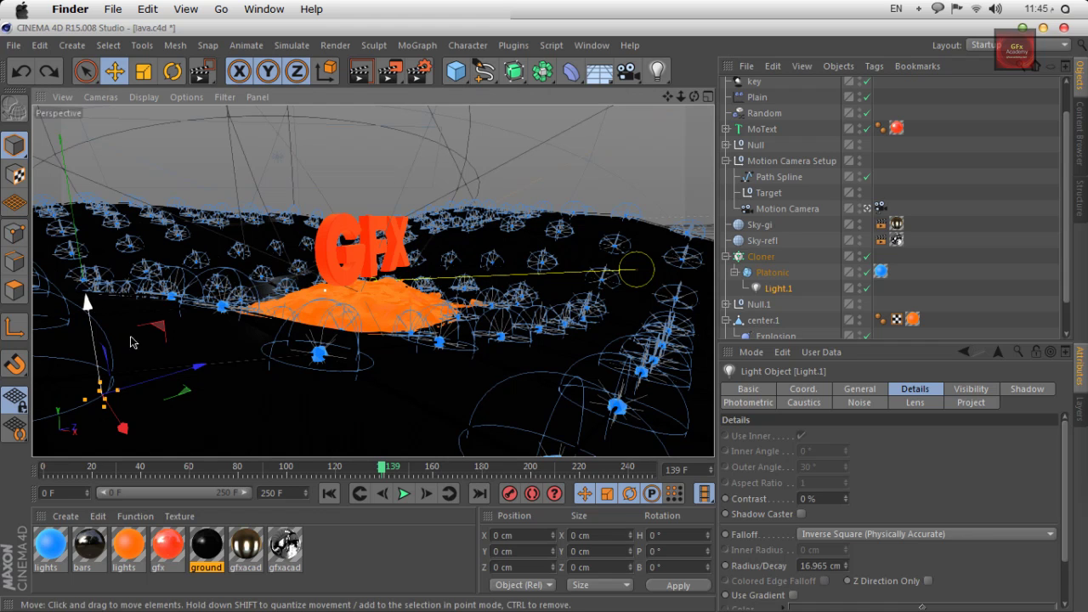
drag(199, 371, 207, 369)
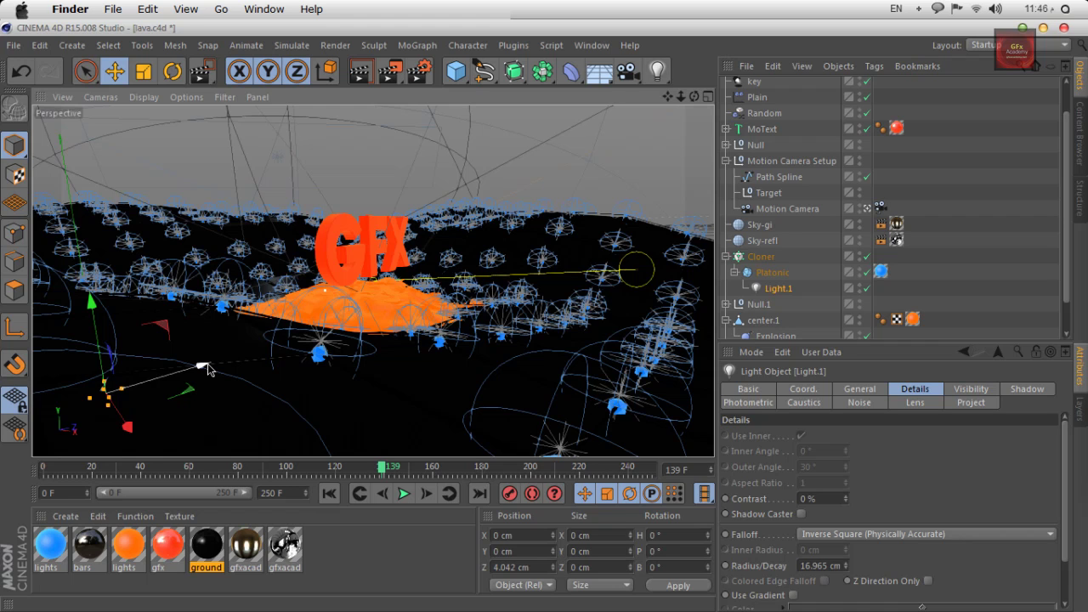
drag(205, 369, 214, 374)
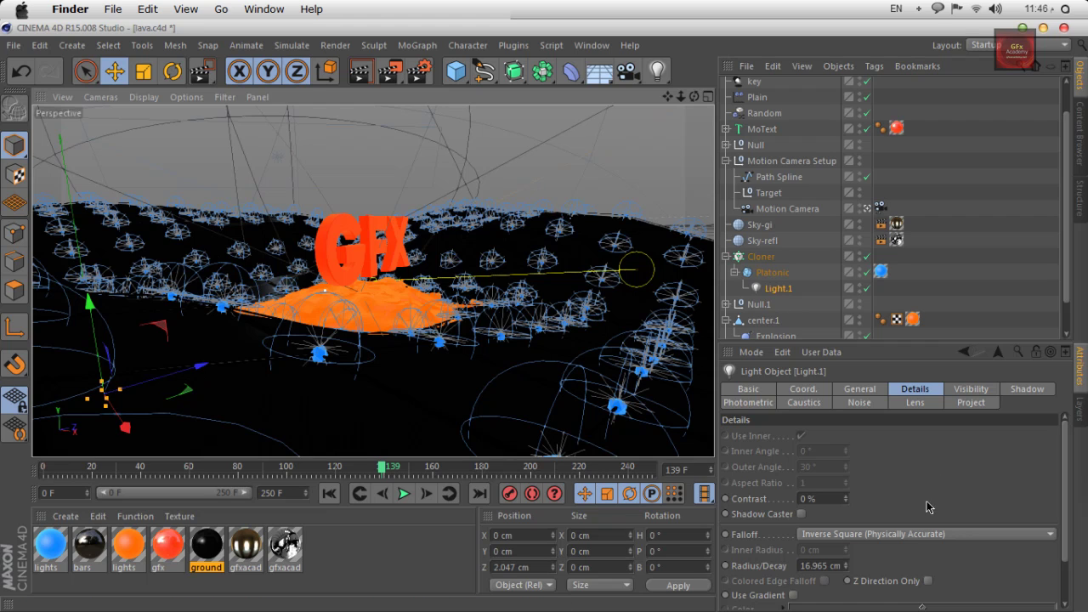
Step: Set the light's Contrast to 80 % and render a region around the nearest clone in front of the lava
click(825, 500)
text(80)
key(Return)
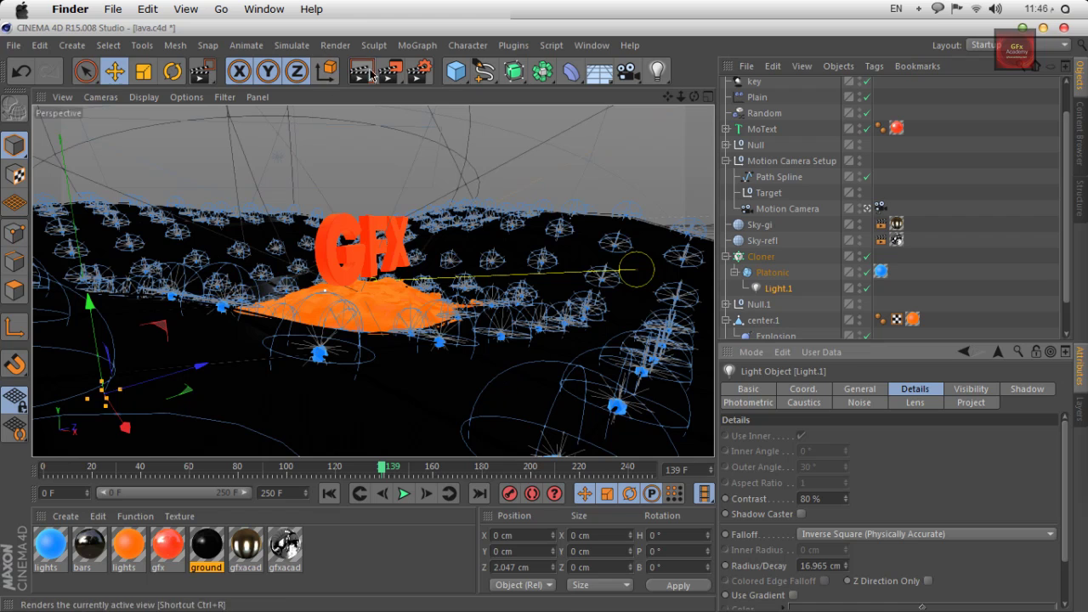
drag(390, 72, 435, 98)
drag(360, 334, 249, 399)
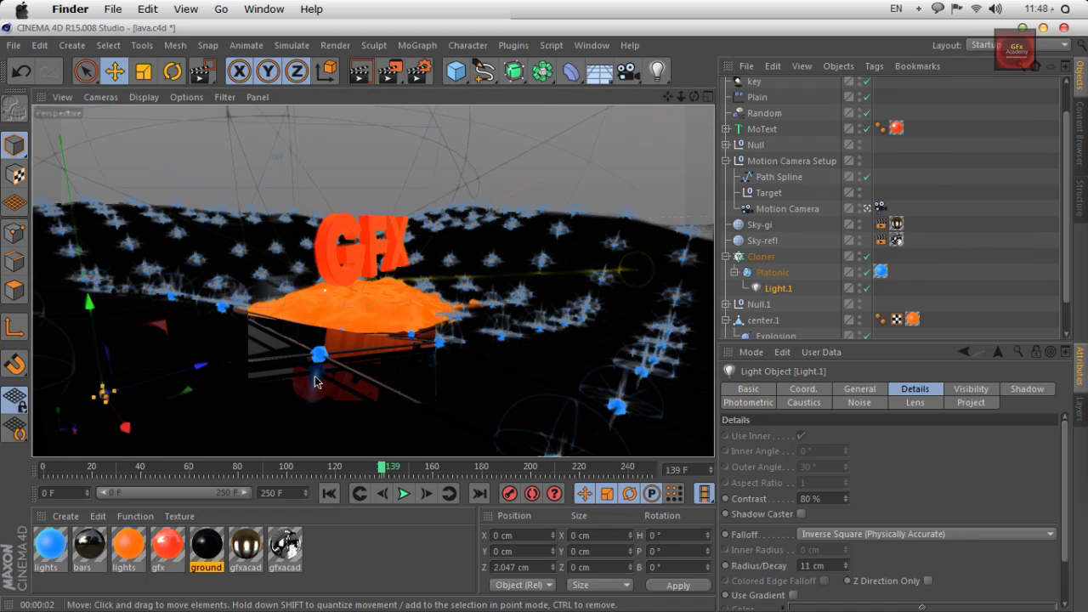
Step: Try the light's Radius/Decay at 140 cm and 70 cm with a render of the view, and reduce it to 50 cm
click(830, 566)
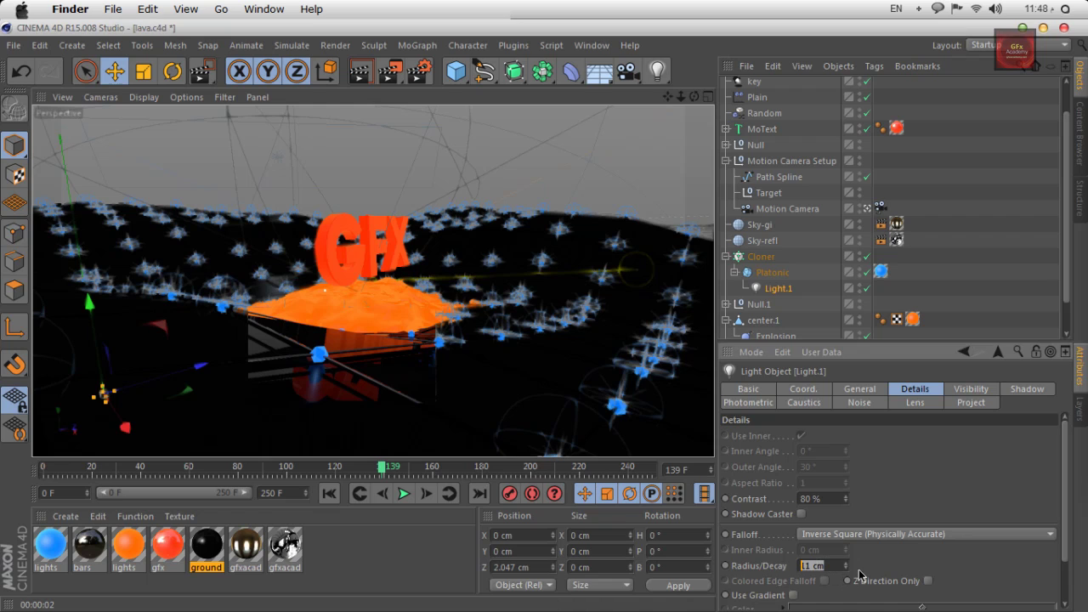
text(140)
key(Return)
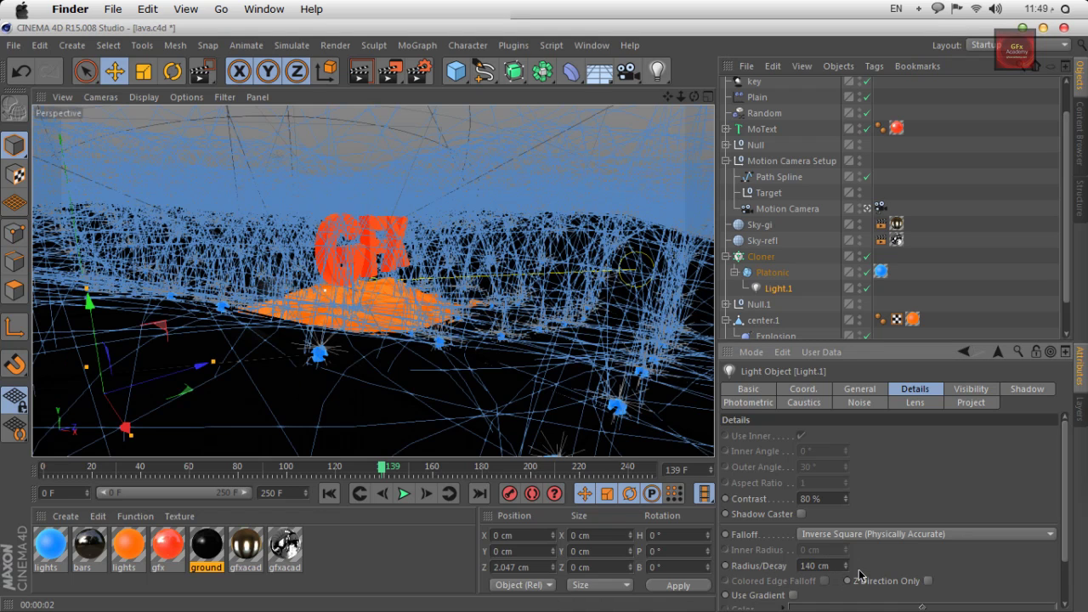
click(842, 568)
text(70)
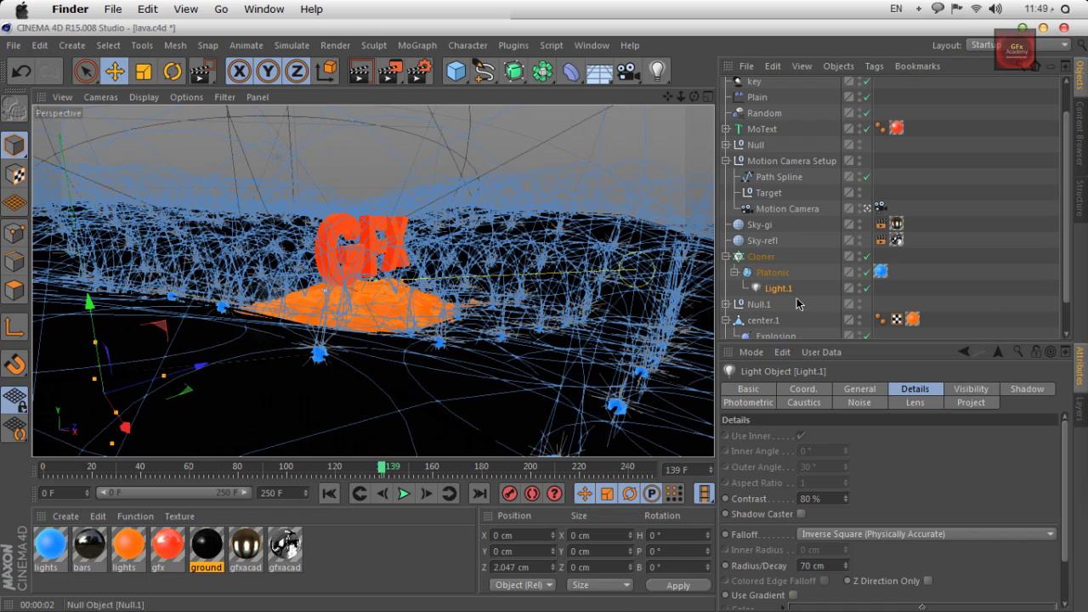
click(368, 74)
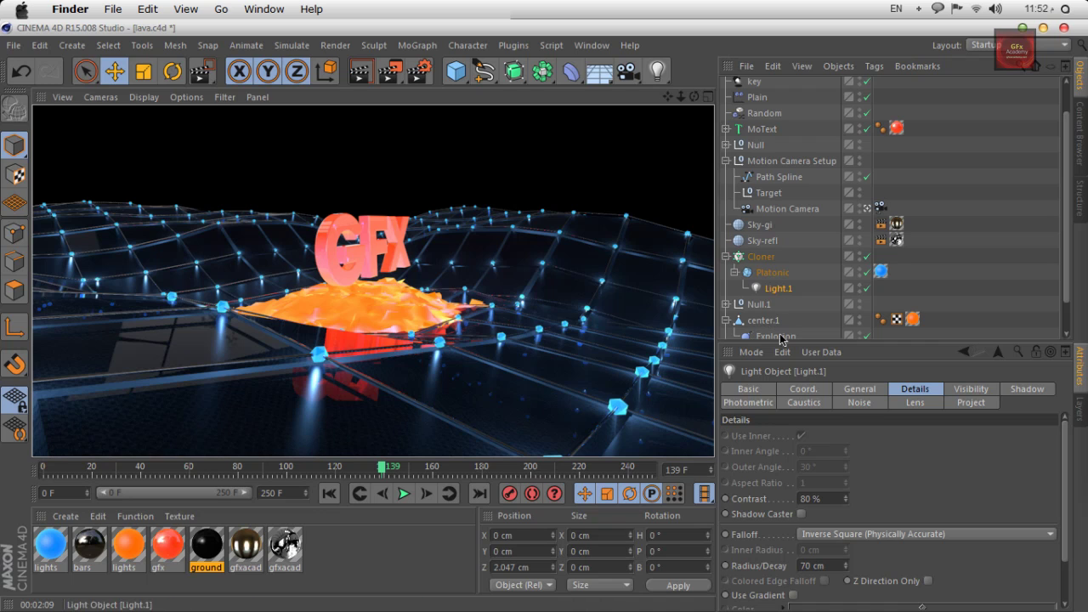
double_click(835, 566)
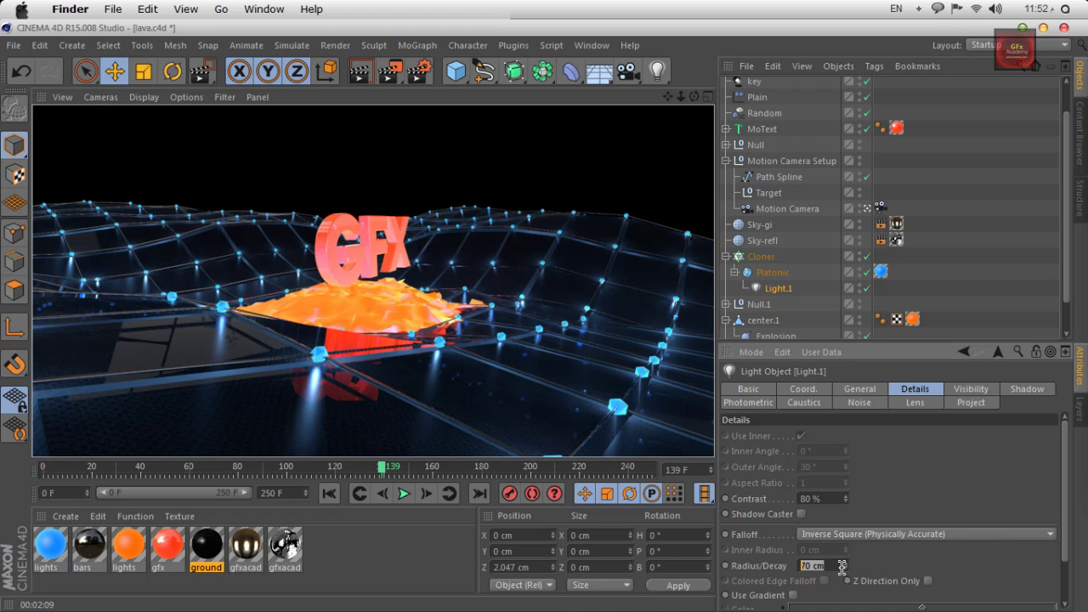
text(5)
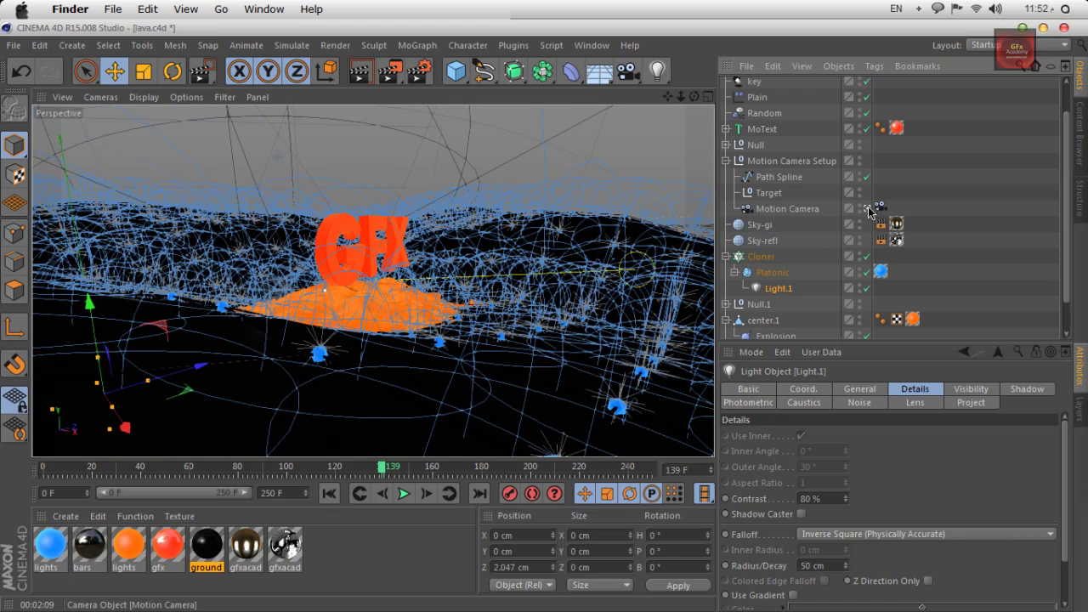
Step: Leave the Motion Camera view and examine the cloned lights across the landscape from a free, higher viewpoint
click(867, 209)
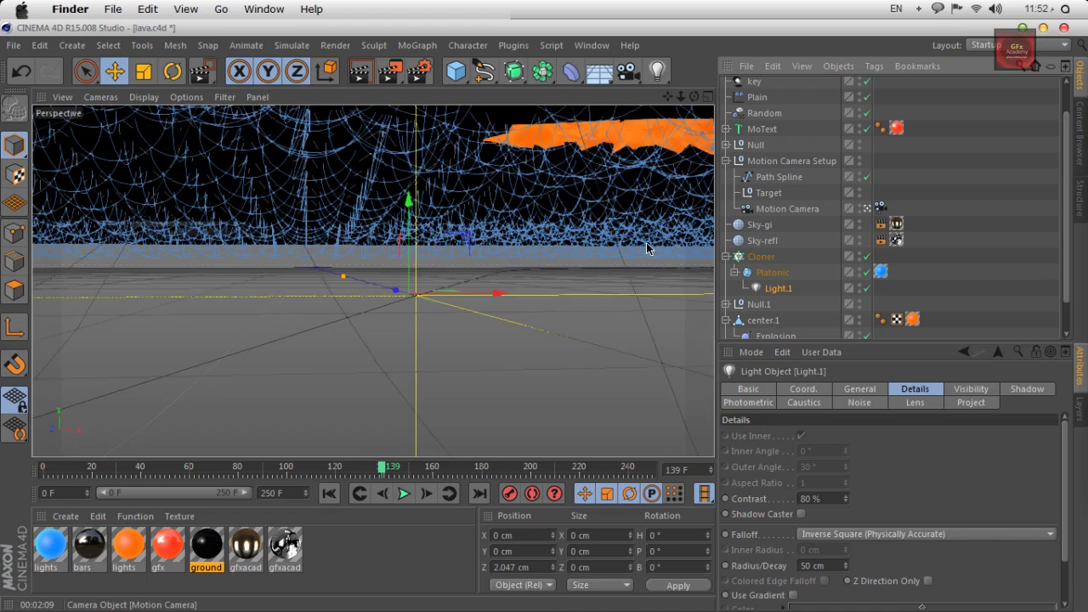
key(super)
key(super)
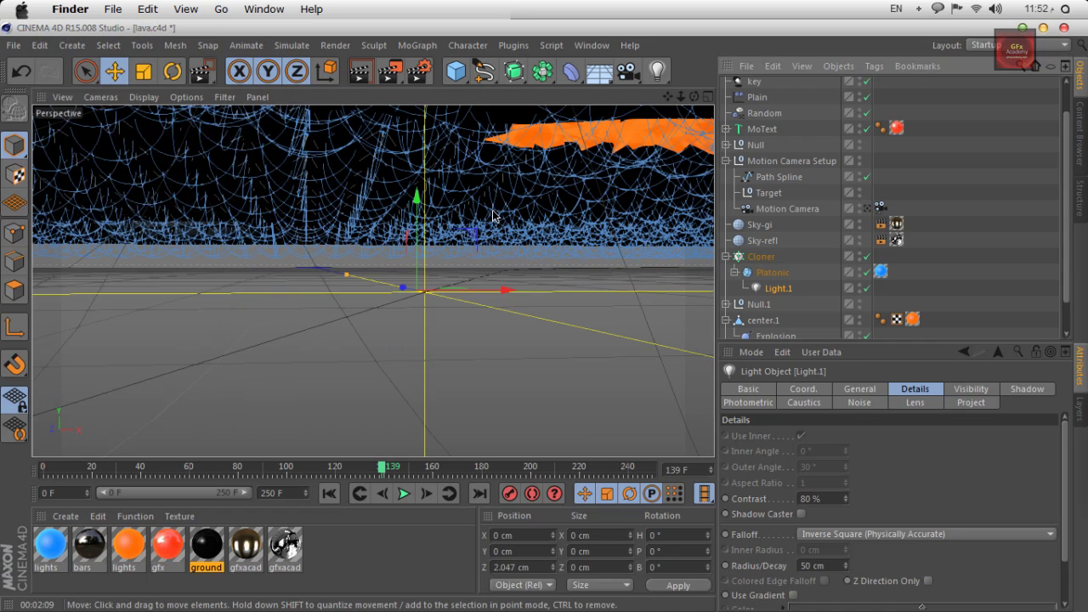
alt+drag(493, 216, 587, 274)
click(761, 256)
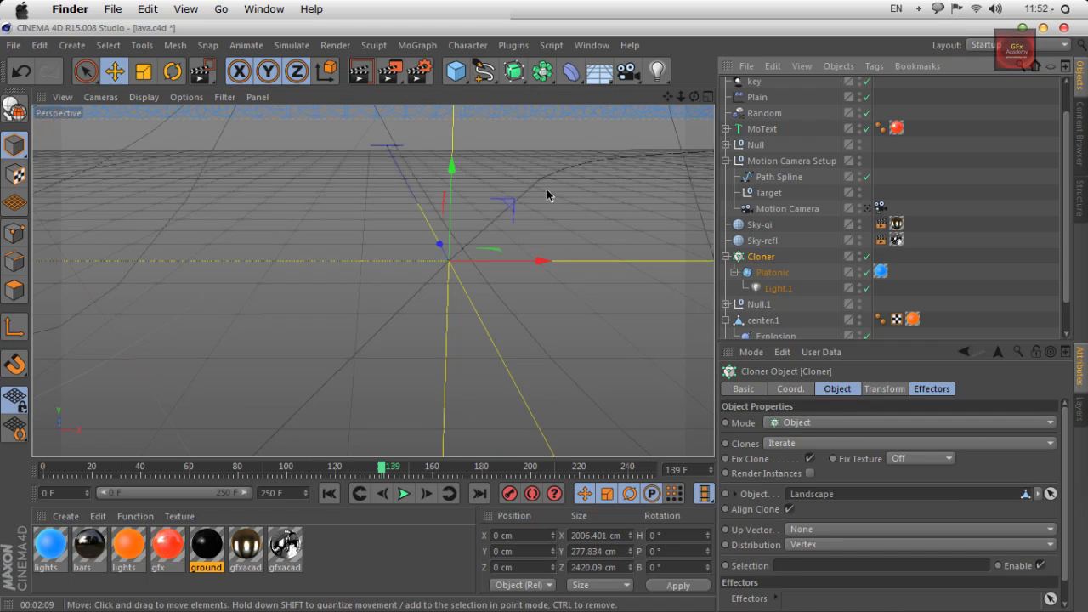
alt+drag(547, 195, 538, 156)
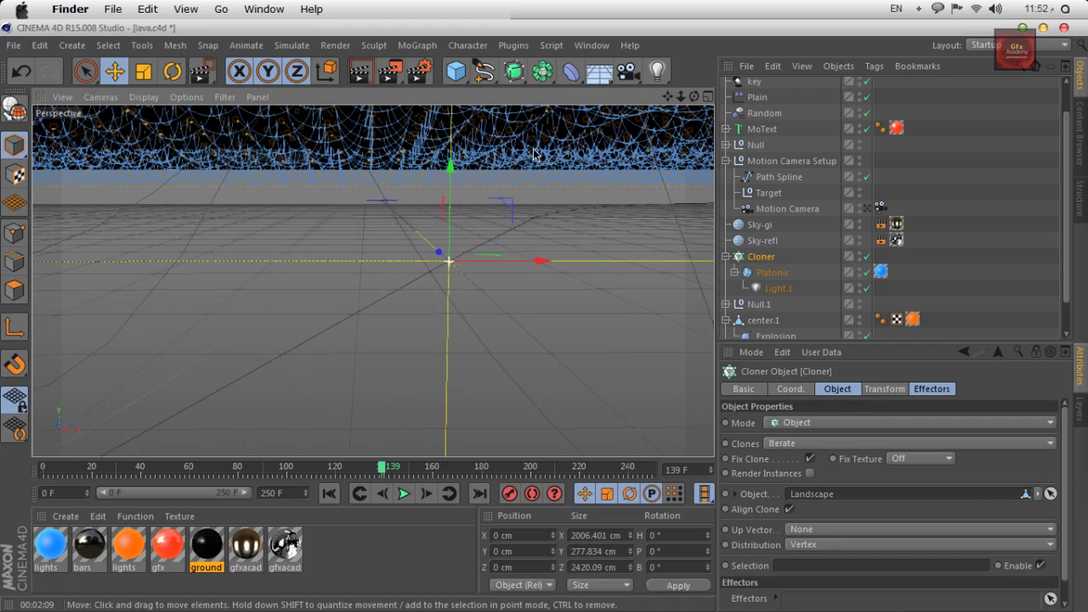
click(549, 224)
scroll(507, 237, up, 10)
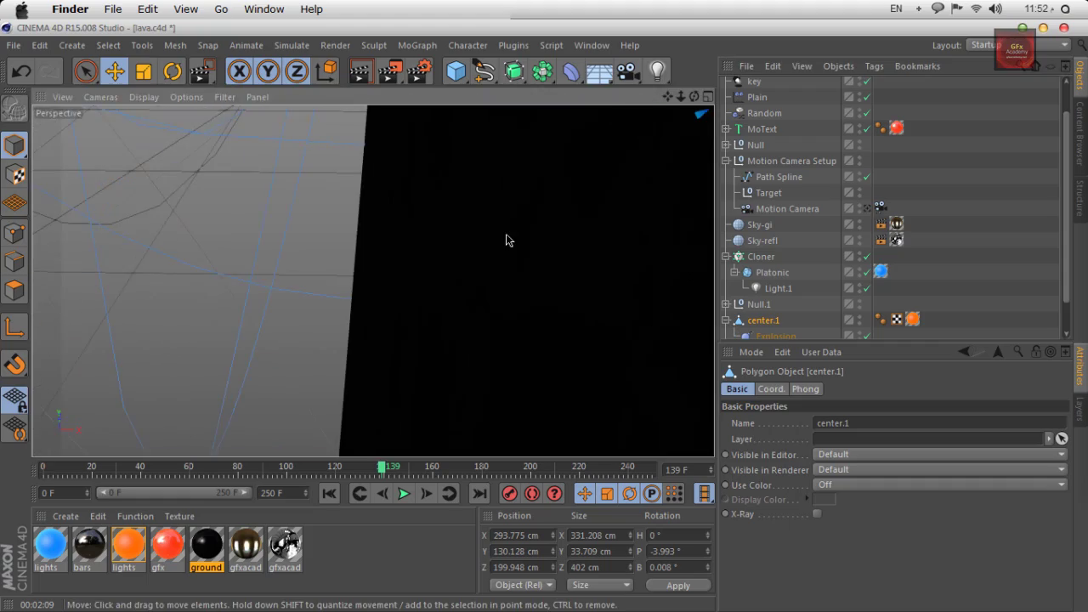
scroll(506, 235, down, 10)
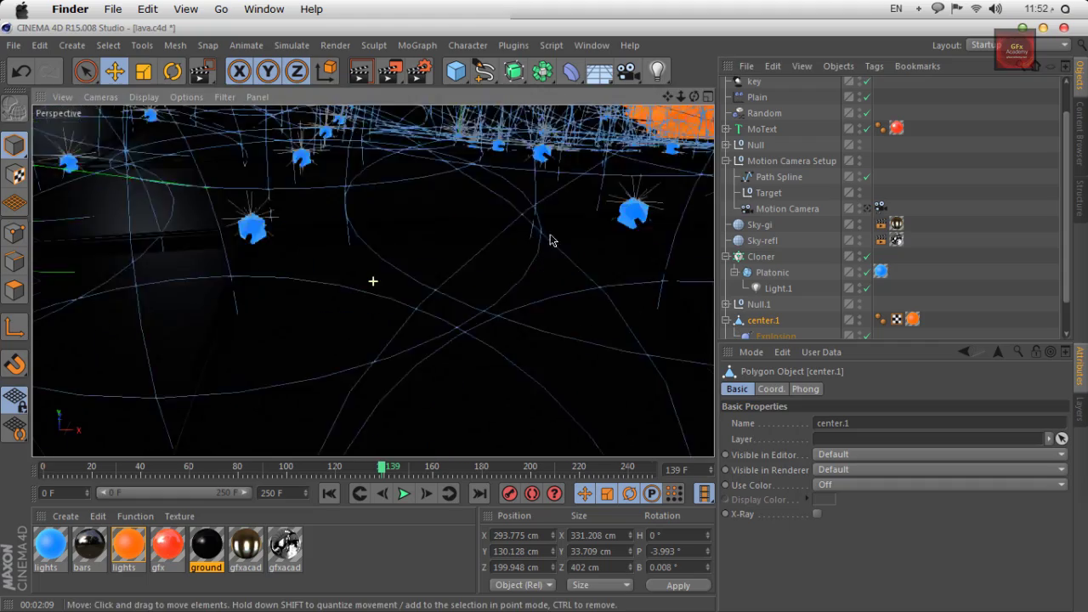
alt+drag(507, 247, 692, 336)
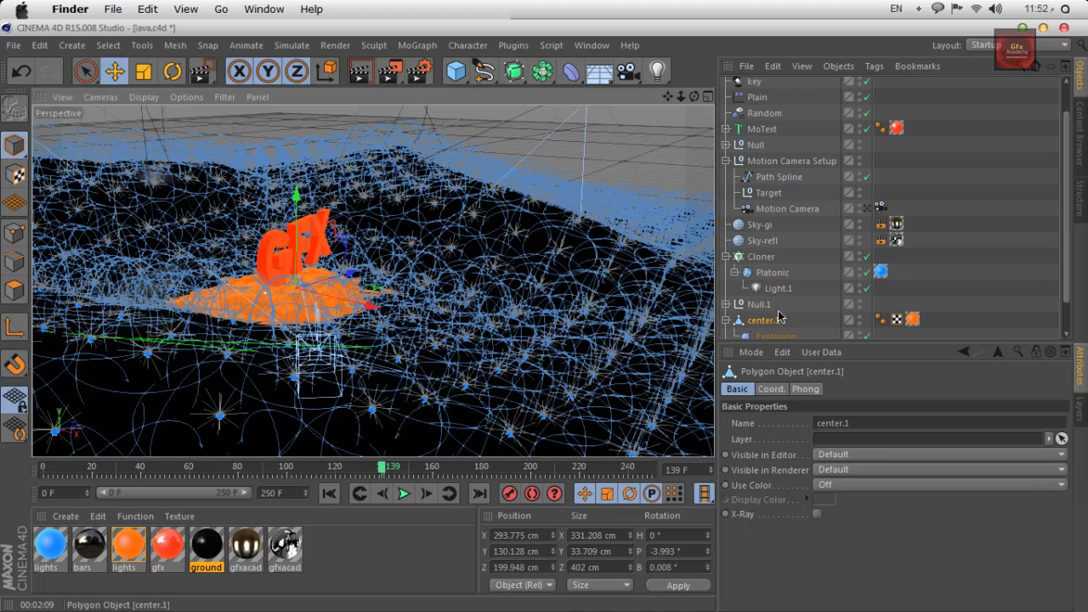
Step: Enable Render Instances on the Cloner
click(761, 256)
click(810, 474)
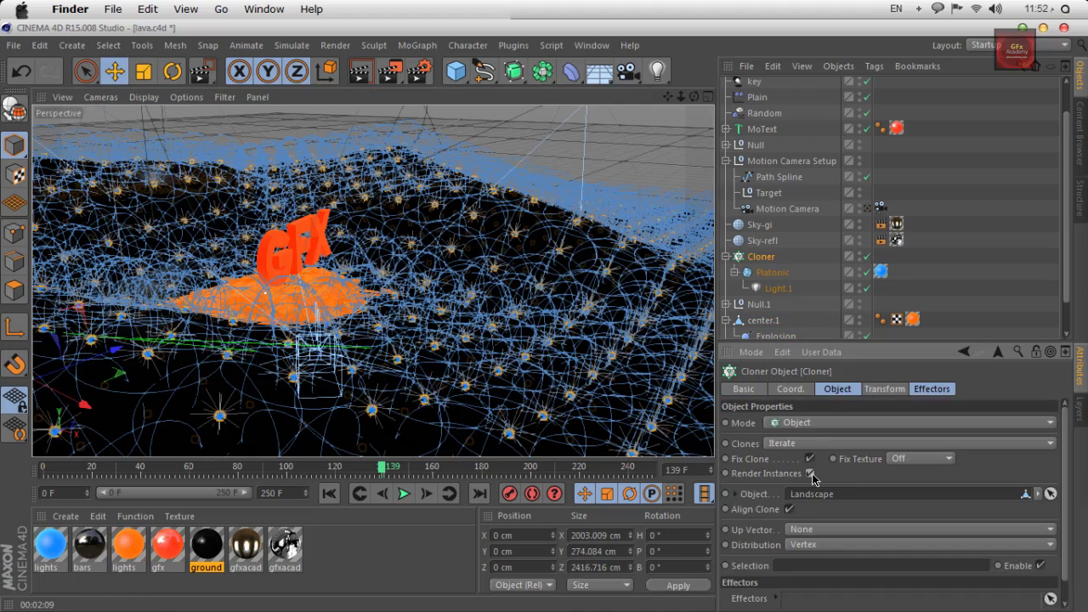
alt+drag(515, 293, 442, 269)
alt+drag(384, 292, 384, 274)
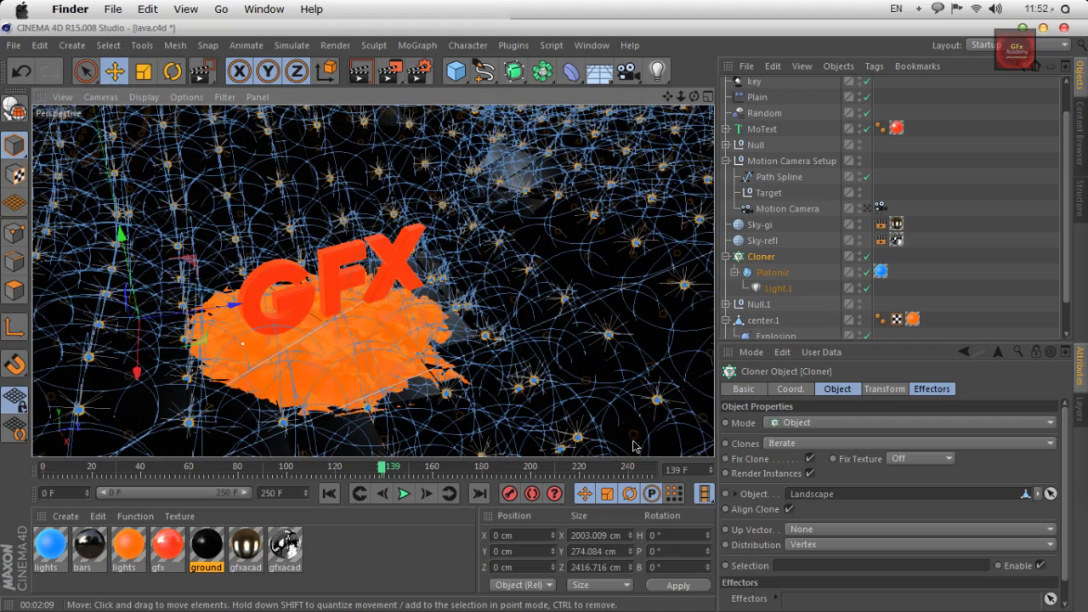
Step: Set the falloff Radius/Decay of Light.1 to 30 cm
click(778, 289)
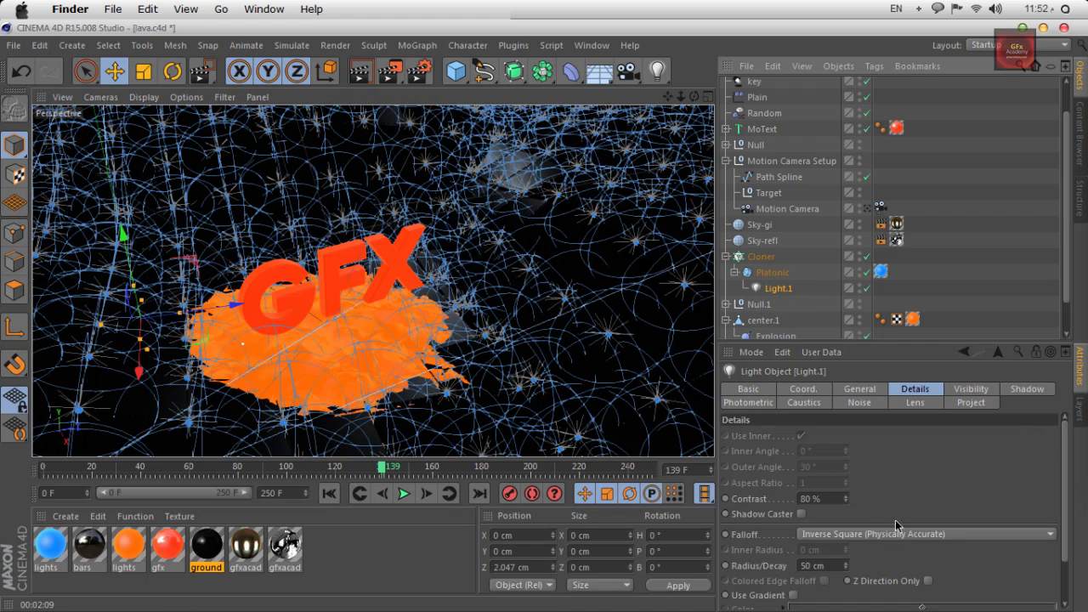
scroll(837, 567, down, 1)
click(823, 545)
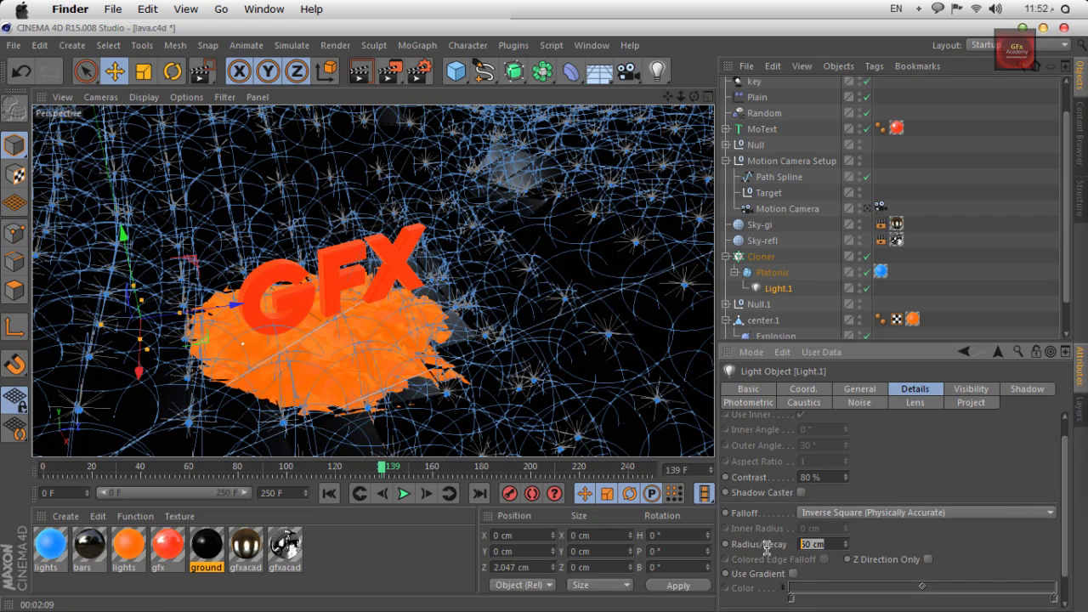
text(30)
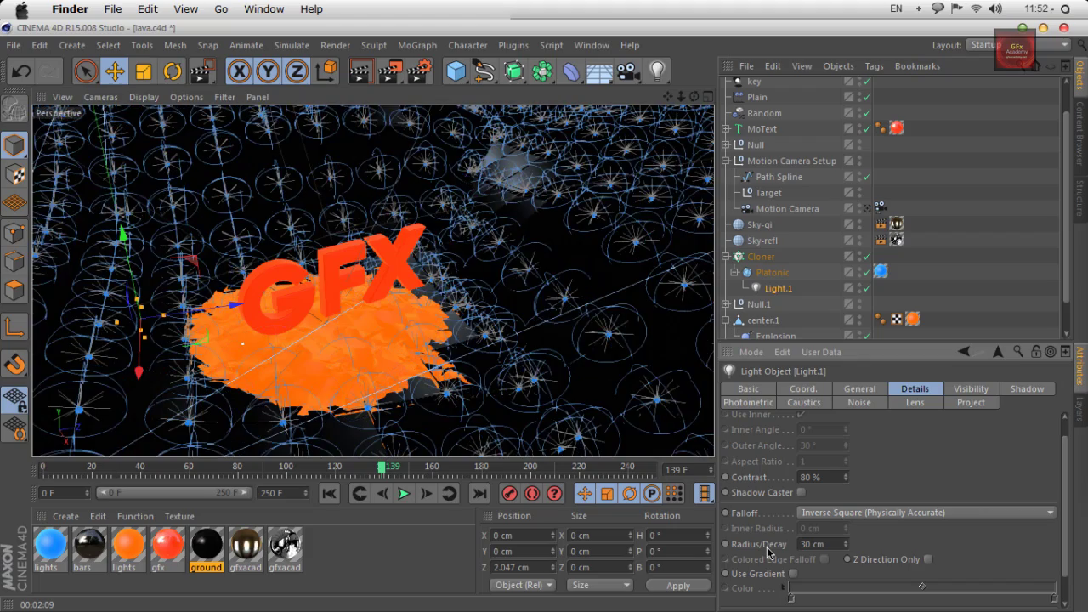
alt+drag(459, 365, 470, 320)
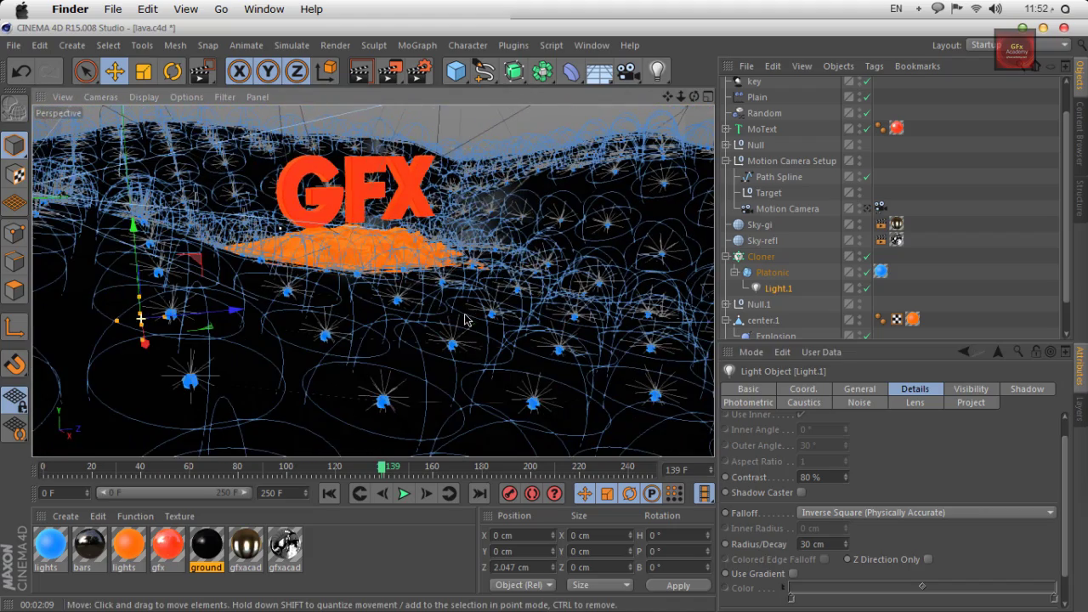
Step: Set the light's Intensity to 350 %
click(860, 388)
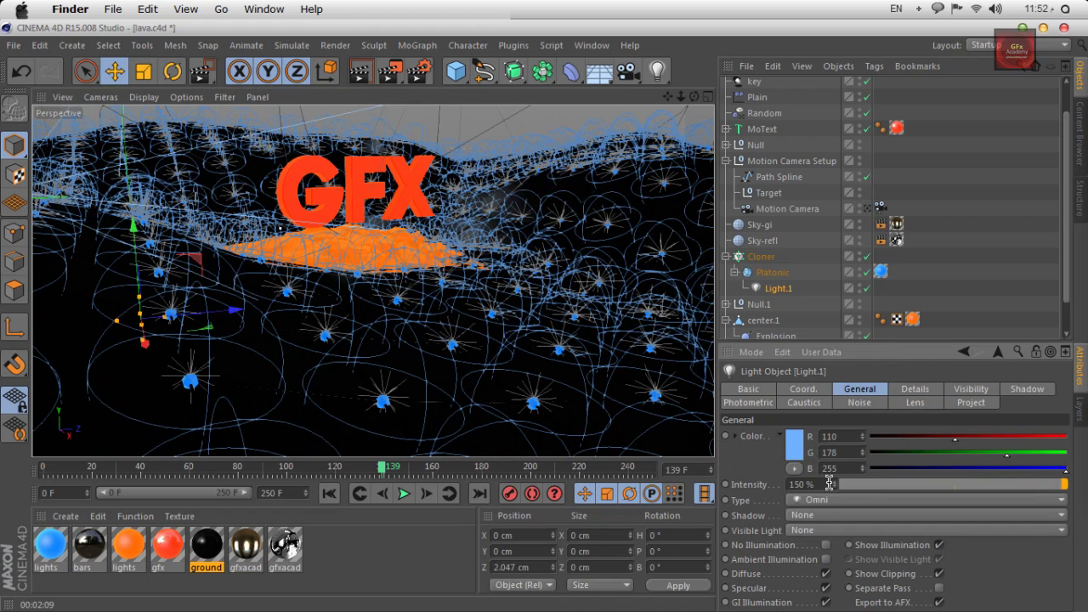
click(823, 484)
text(350)
key(Return)
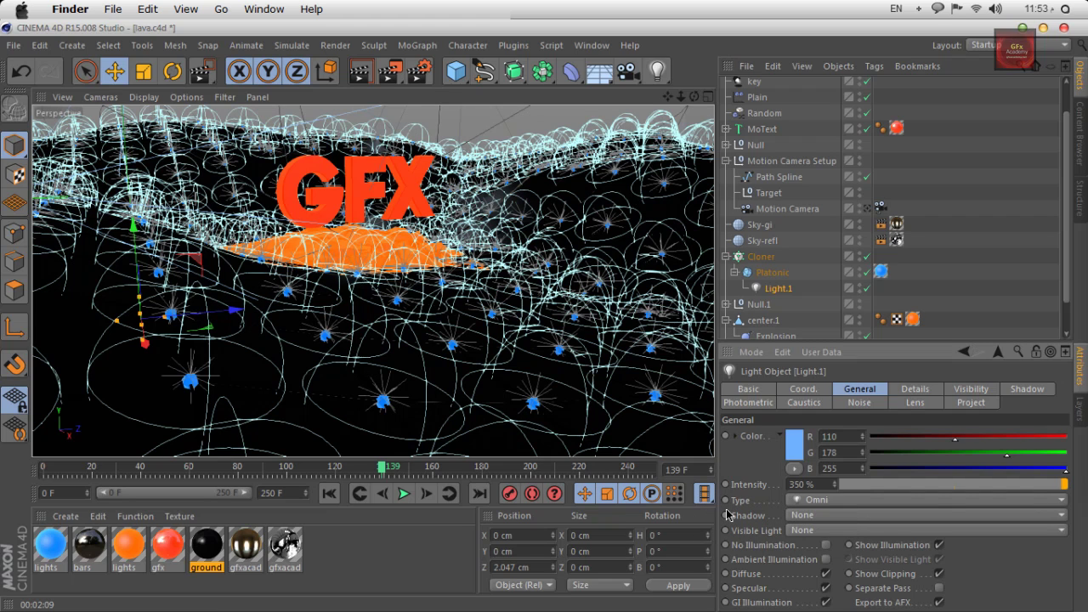
Step: Look through the Motion Camera and test-render the view, including a region of the ground in front of the GFX text
click(867, 208)
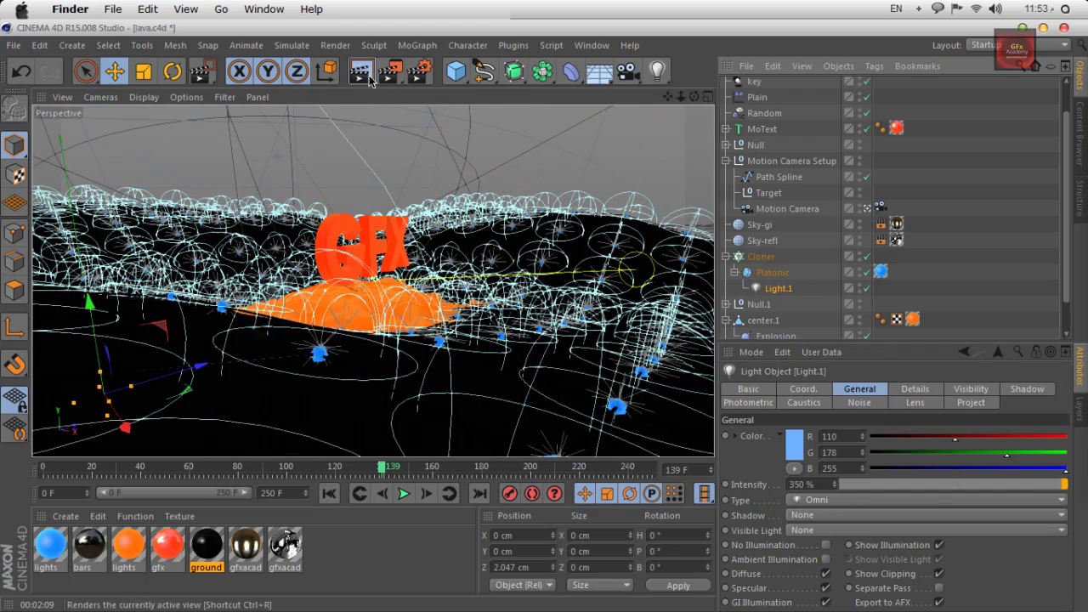
click(369, 80)
click(389, 72)
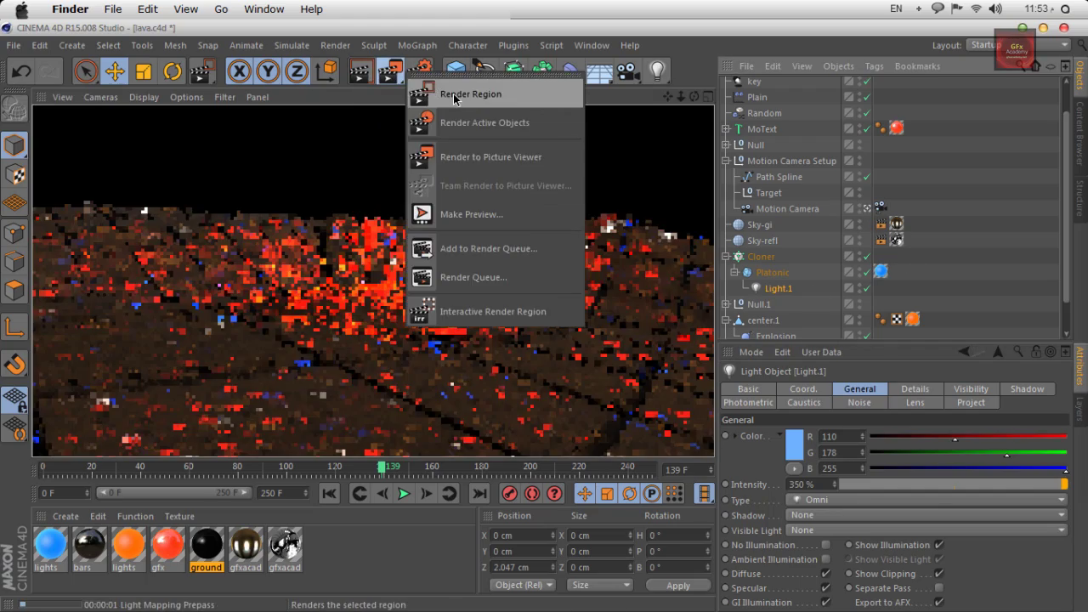
drag(457, 320, 165, 429)
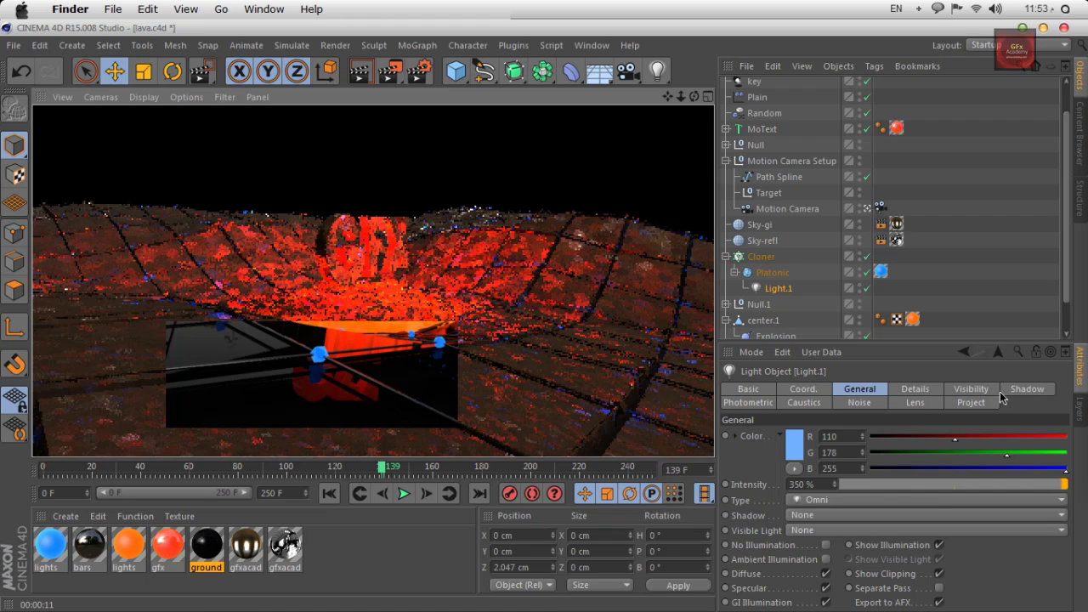
Step: Set the falloff Radius/Decay of Light.1 to 60 cm
click(916, 389)
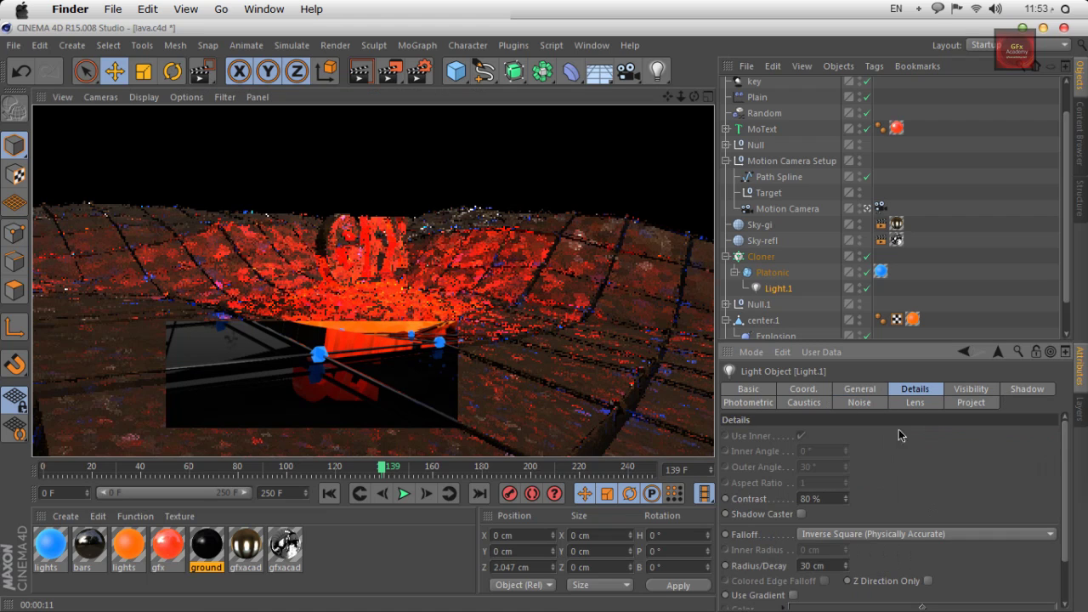
double_click(829, 565)
text(60)
key(Return)
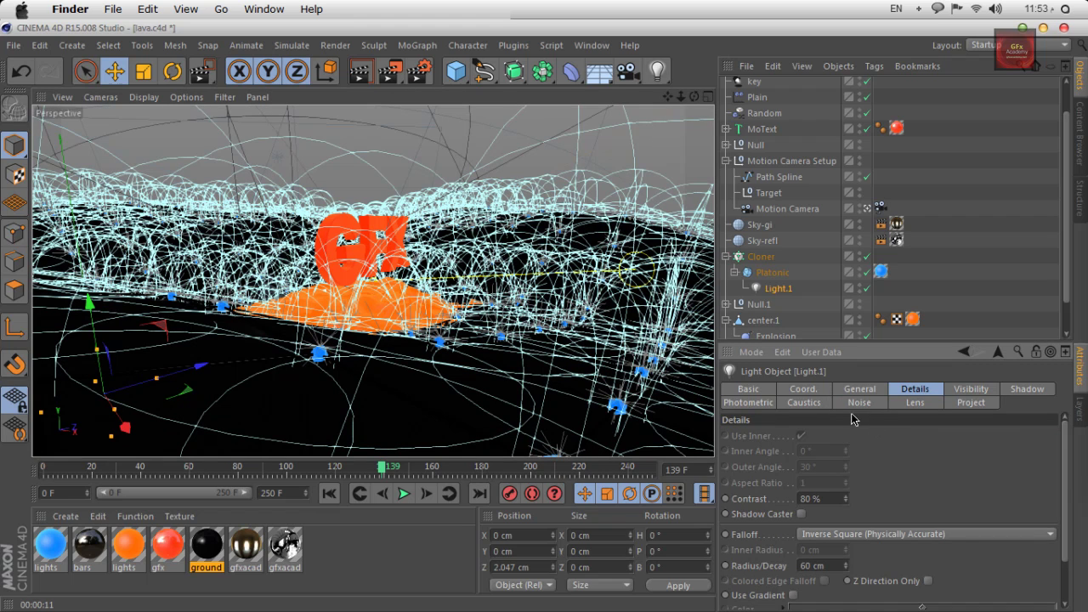
Step: Turn off Diffuse for Light.1 and test-render a region of the ground below the GFX text
click(865, 390)
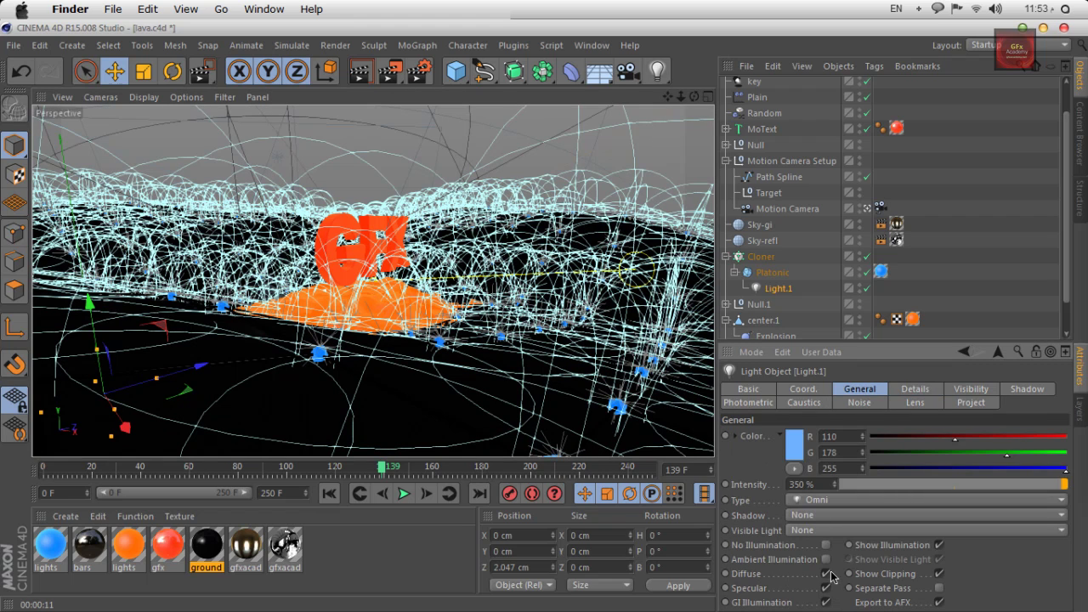
drag(390, 72, 419, 213)
drag(388, 316, 195, 428)
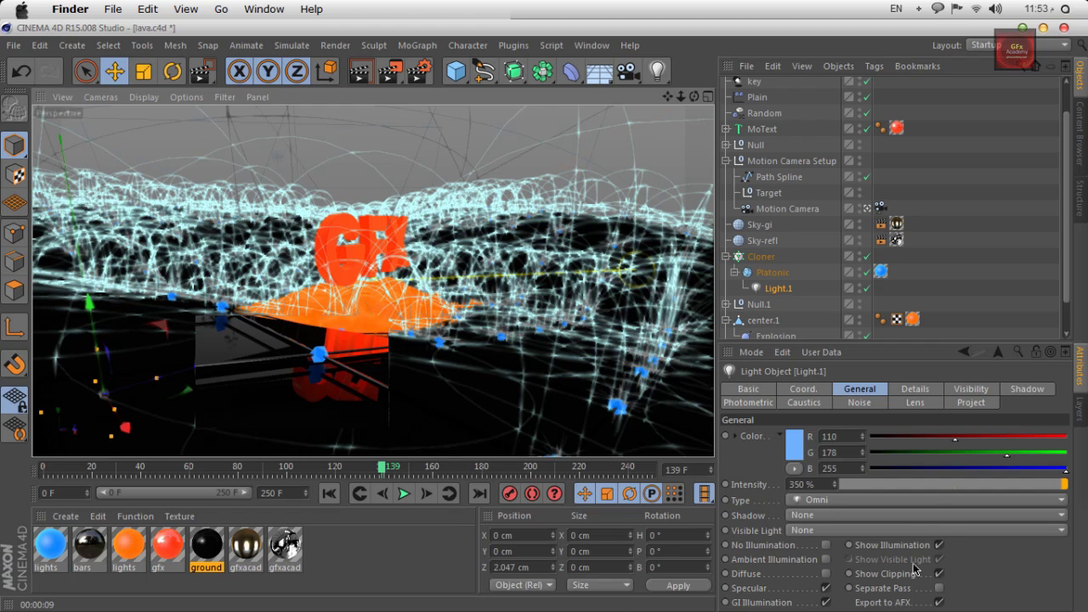
Step: Turn Diffuse back on for Light.1 and render a region of the ground again
key(alt+r)
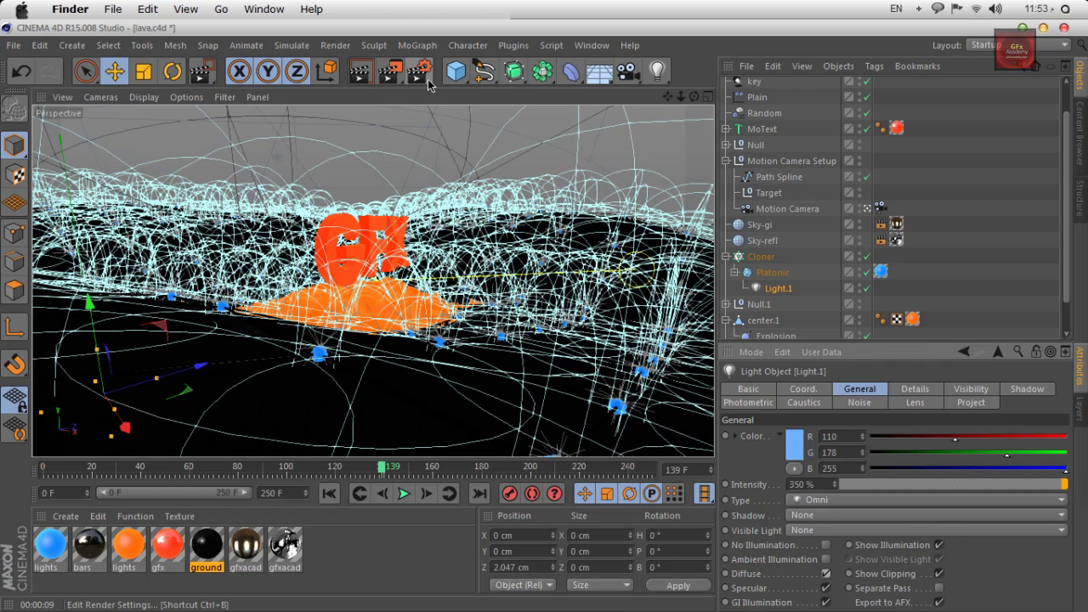
click(389, 72)
click(442, 89)
drag(261, 405, 255, 408)
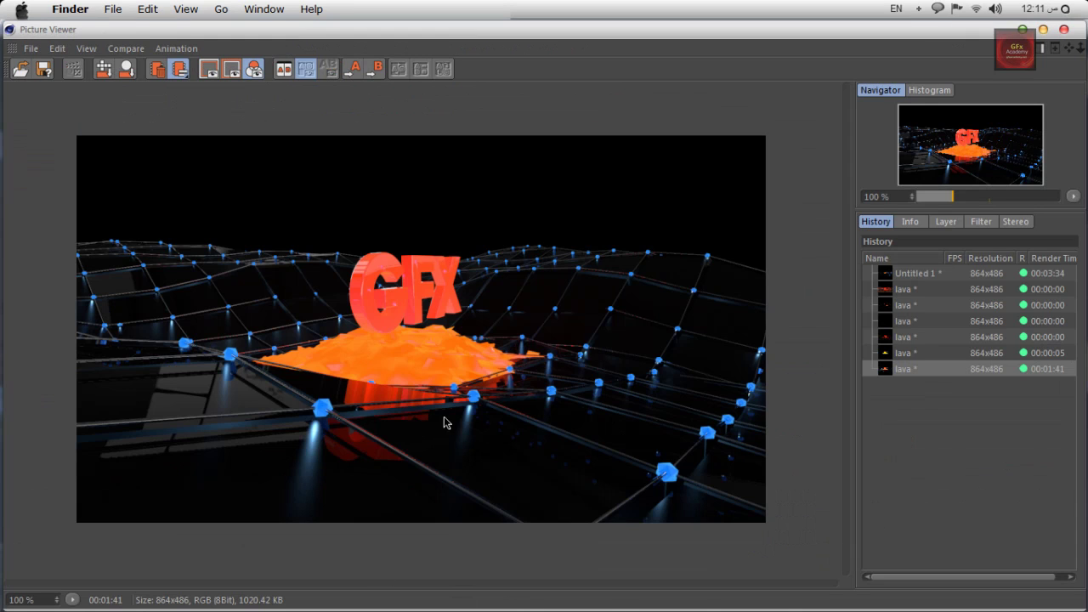
Step: Compare the finished lava render with and without the Picture Viewer filter, leave the filter off and close the viewer
click(982, 222)
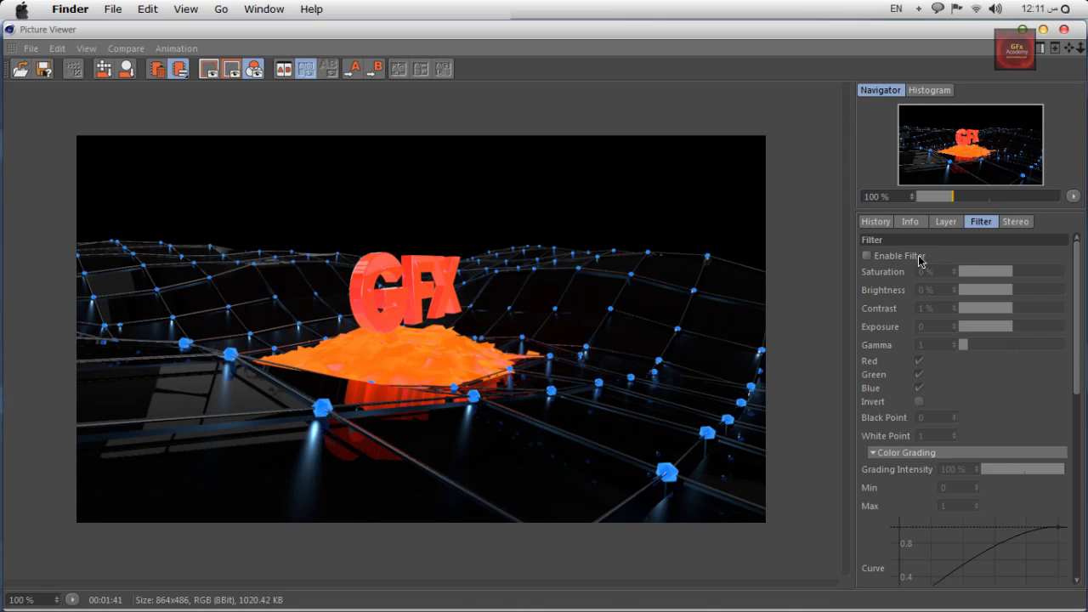
click(867, 256)
click(867, 256)
click(867, 256)
click(867, 256)
click(867, 256)
click(867, 256)
click(867, 256)
click(868, 257)
click(1064, 29)
Step: Enable Diffuse for Light.1 and collapse the Cloner hierarchy
click(779, 254)
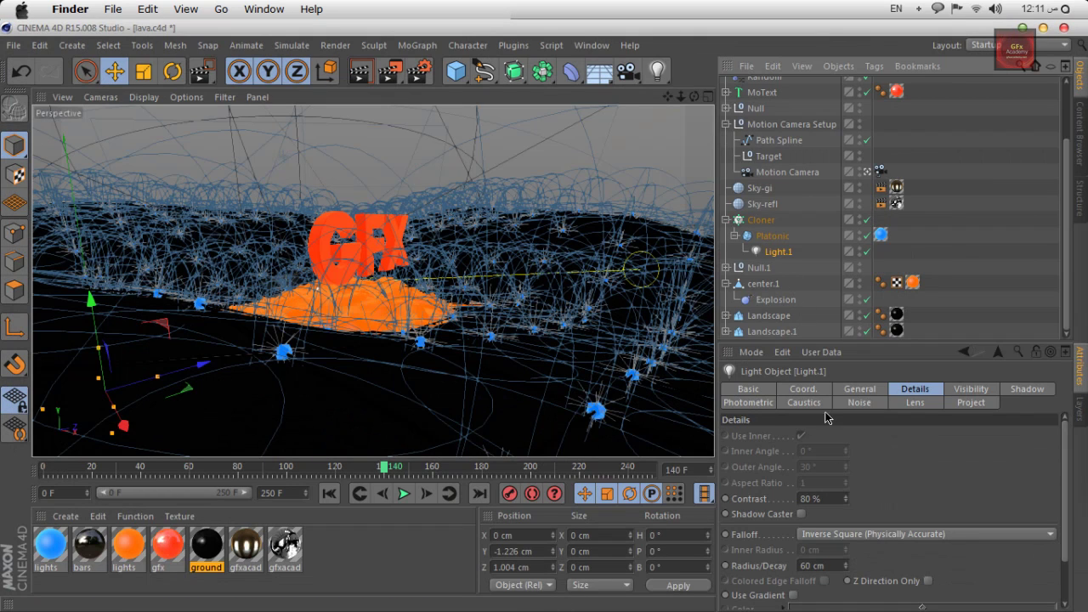
click(847, 390)
click(826, 574)
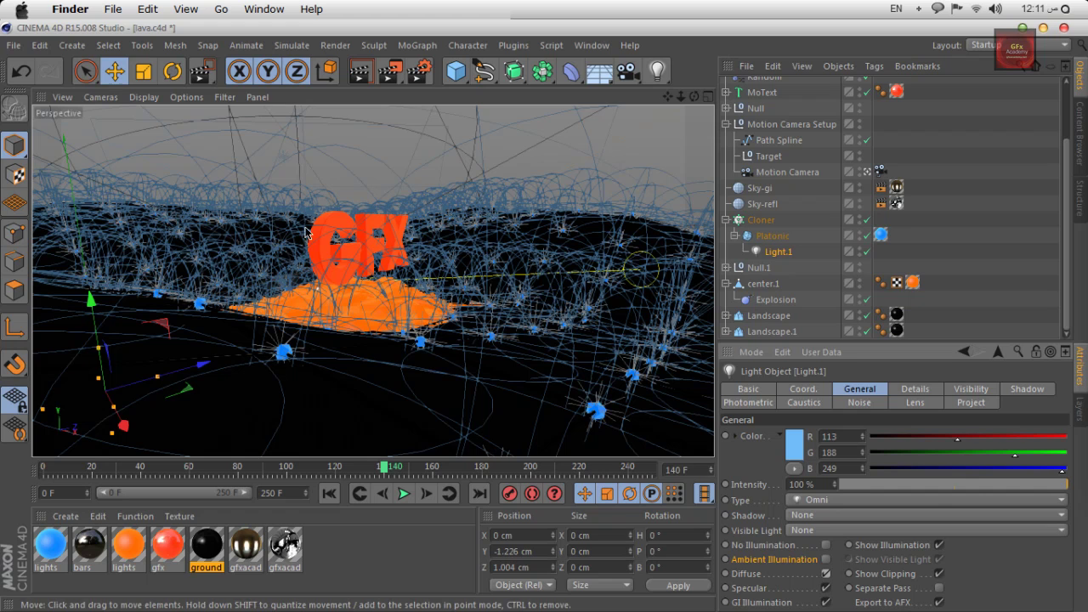
click(727, 220)
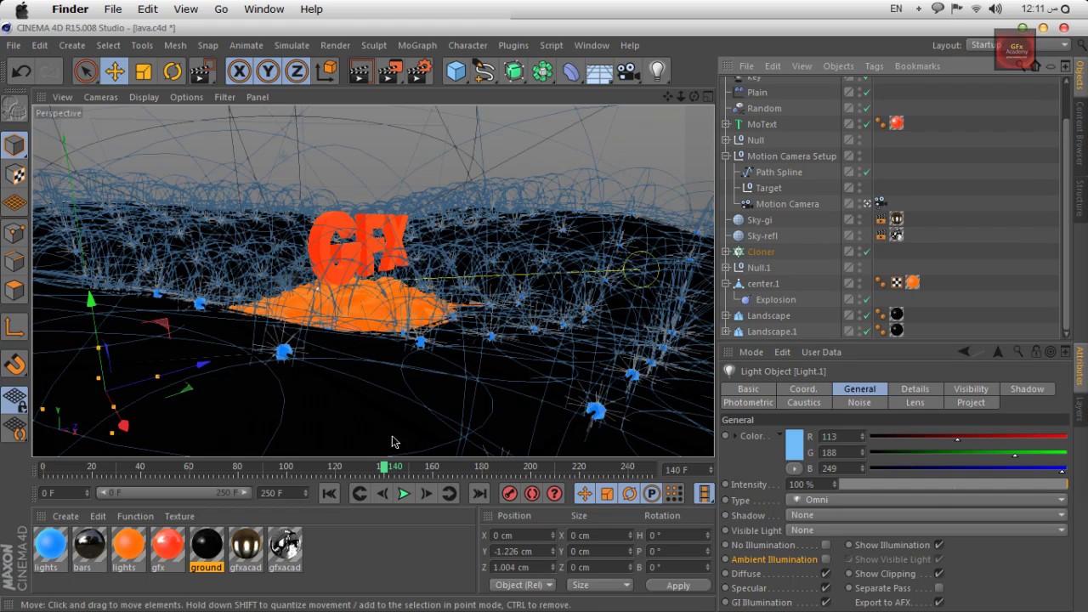
Step: In the gfx material's Reflection channel, set Mix Strength to 19 % and Brightness to 6 %
double_click(167, 548)
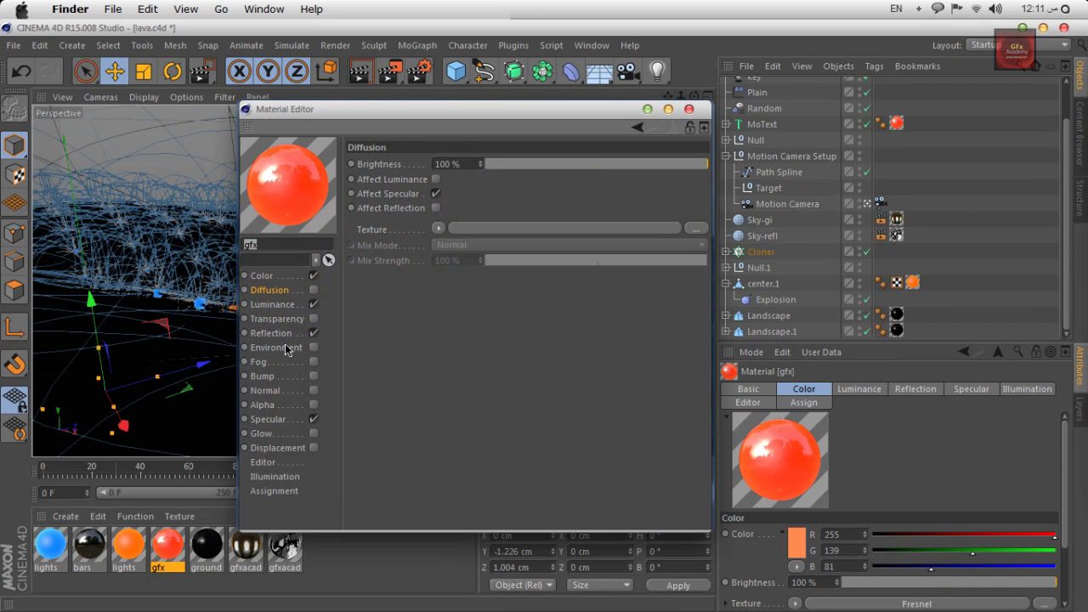
click(272, 334)
drag(616, 341, 515, 345)
drag(518, 212, 482, 217)
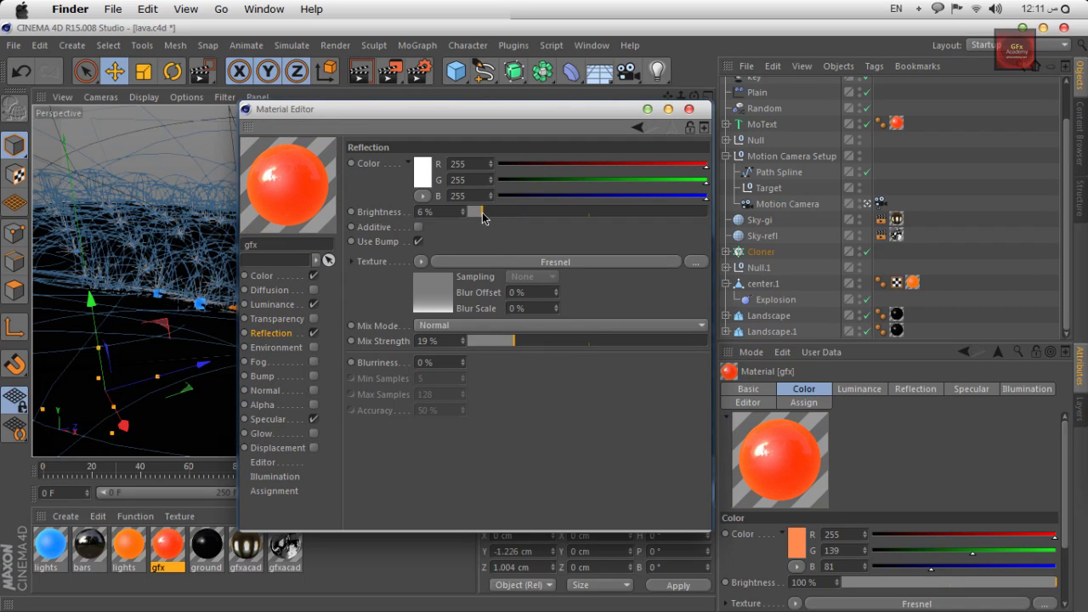
Step: Set the gfx material's Luminance Brightness to 200 % and move the Material Editor clear of the GFX text
click(274, 304)
click(432, 212)
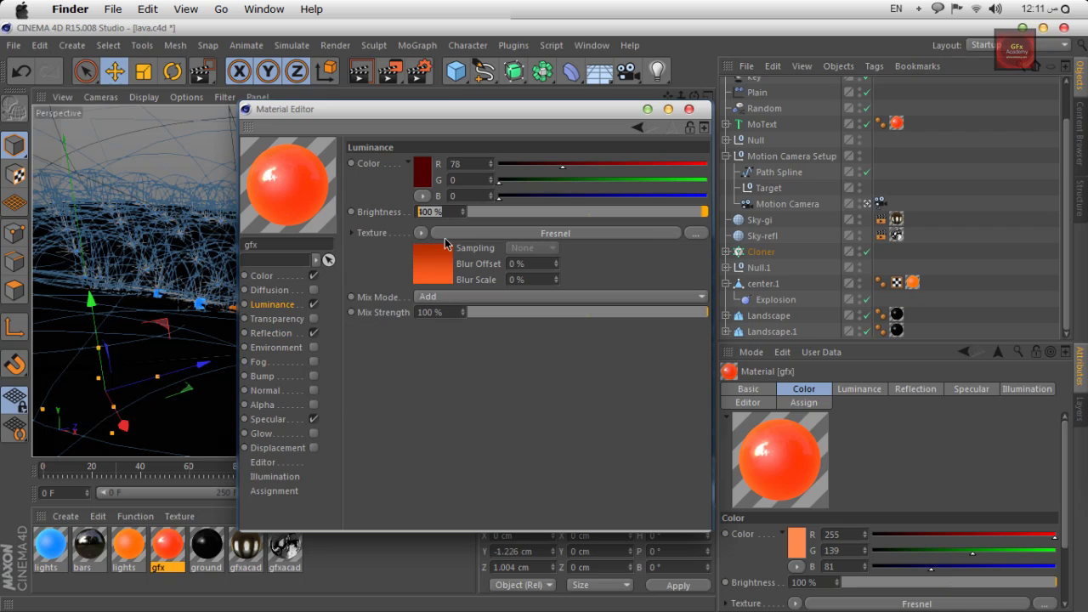
text(200)
key(Return)
drag(480, 125, 733, 92)
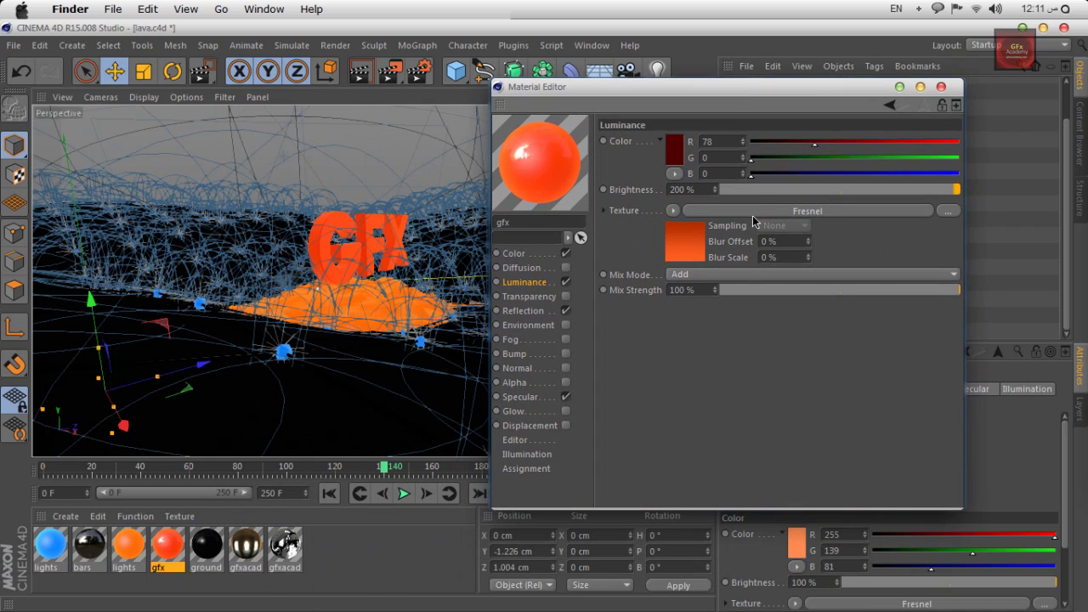
Step: Set the gfx material's Generate GI Strength to 400 %, reduce it to 200 % and close the Material Editor
click(523, 456)
click(769, 141)
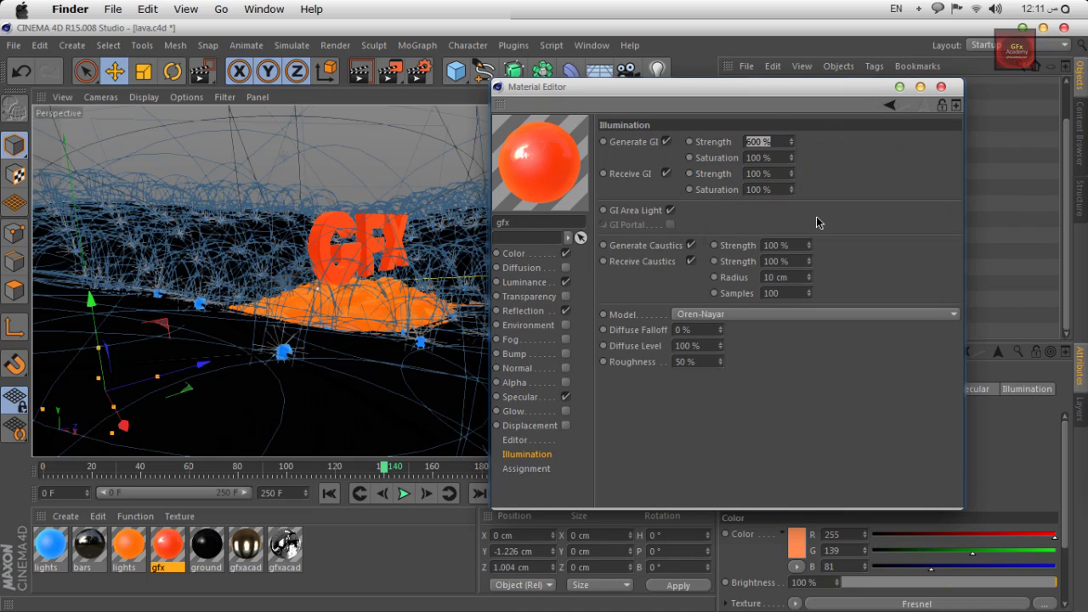
text(400)
key(Return)
click(770, 141)
text(200)
key(Return)
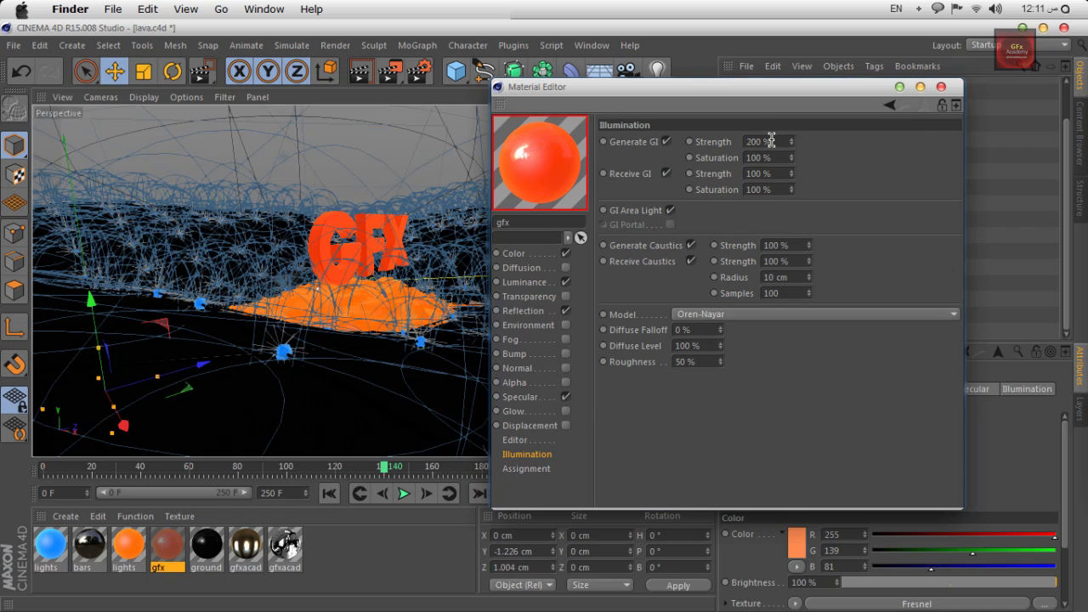
click(941, 87)
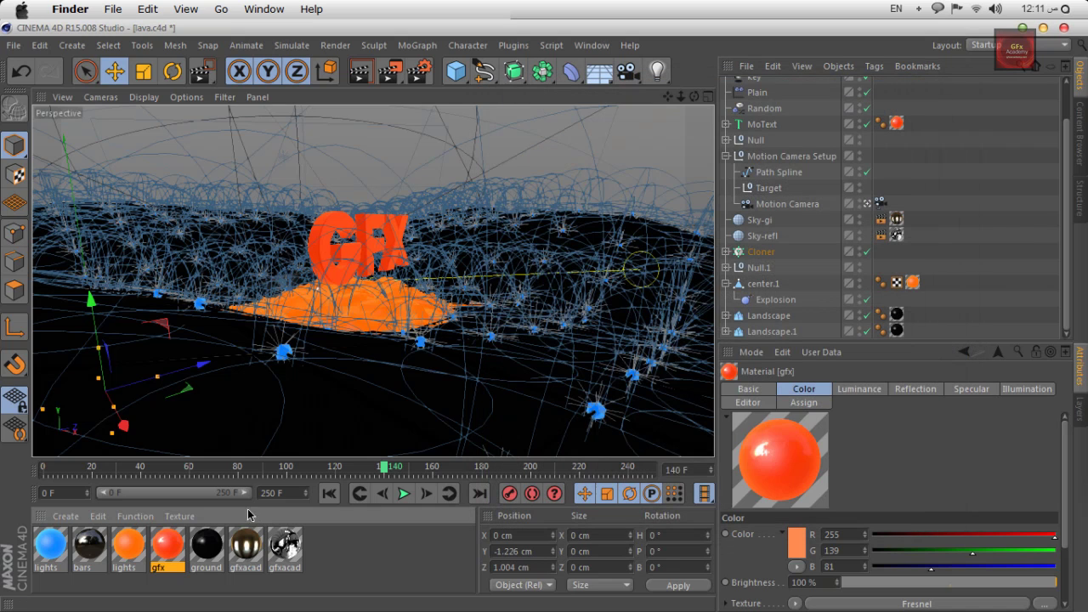
Step: Disable the Color channel of the orange lights material
double_click(126, 549)
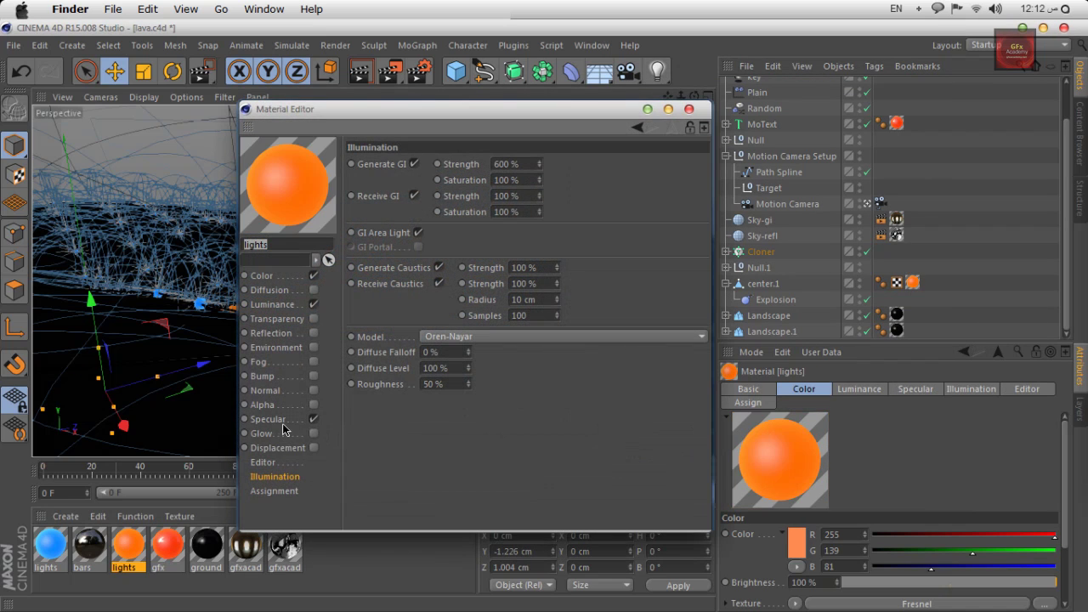
drag(404, 126, 721, 199)
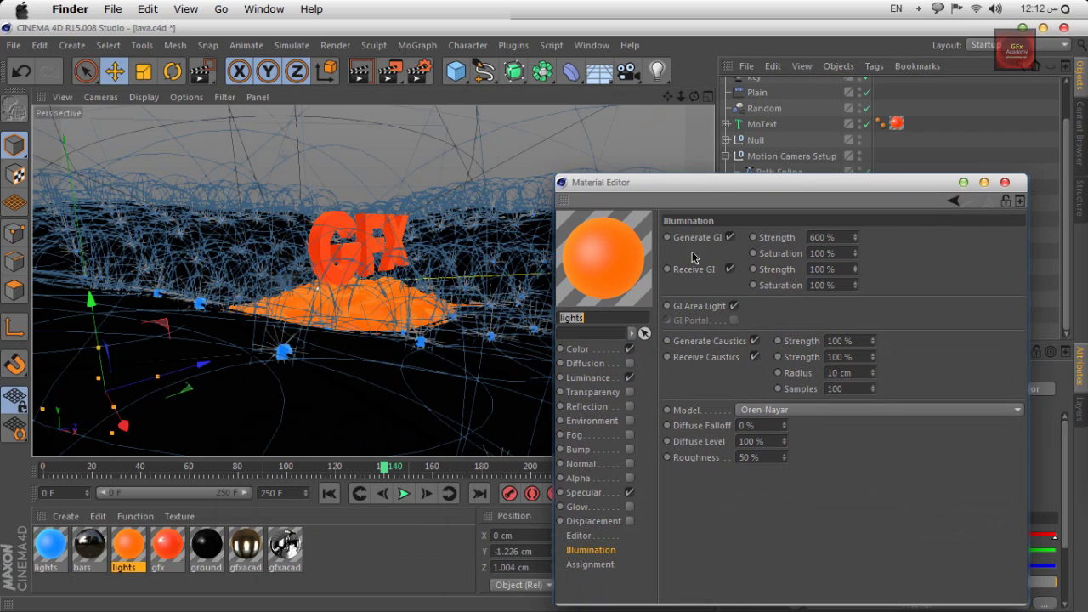
click(595, 380)
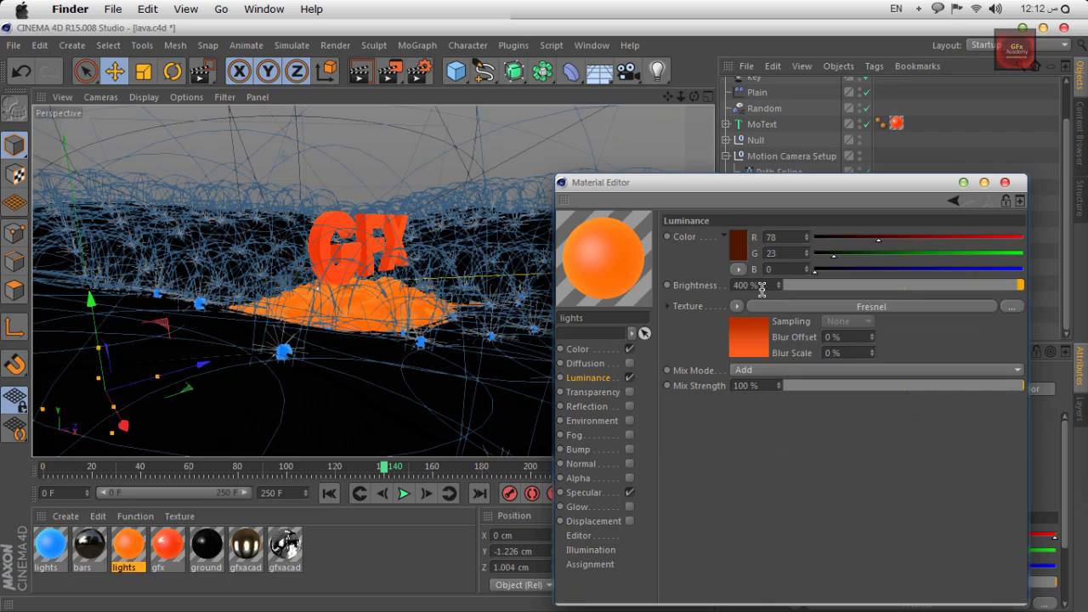
drag(790, 182, 767, 122)
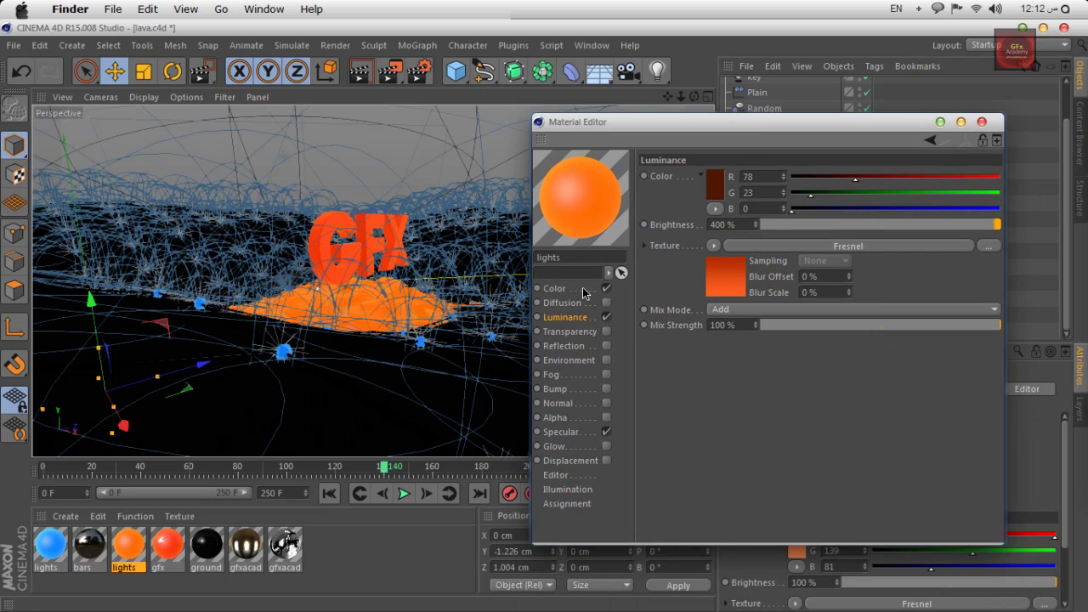
click(557, 289)
click(606, 289)
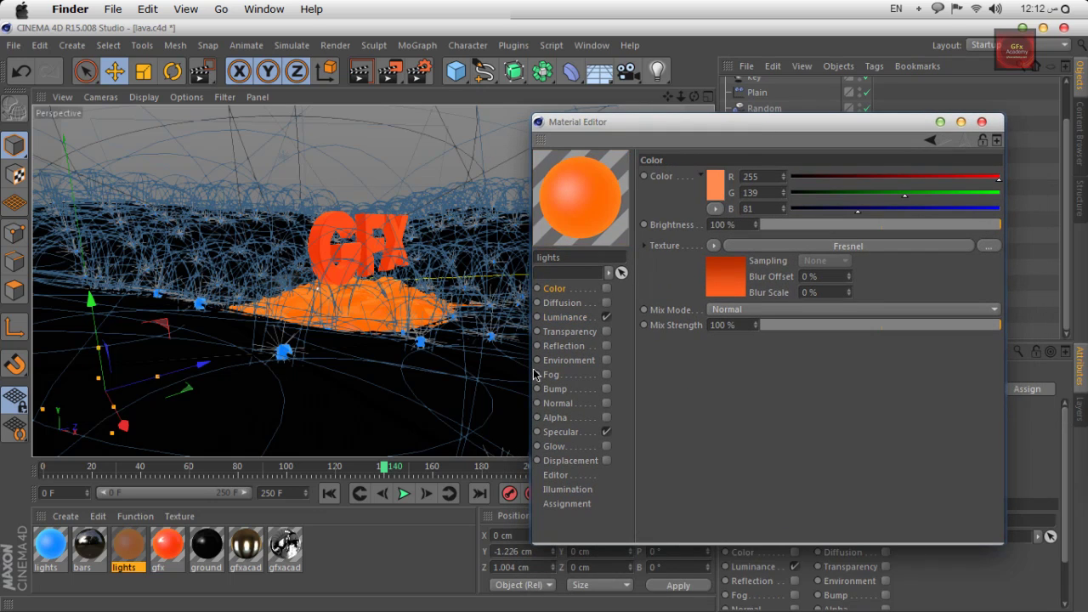
Step: Set the orange lights material's Generate GI Strength to 800 % and close the Material Editor
click(563, 317)
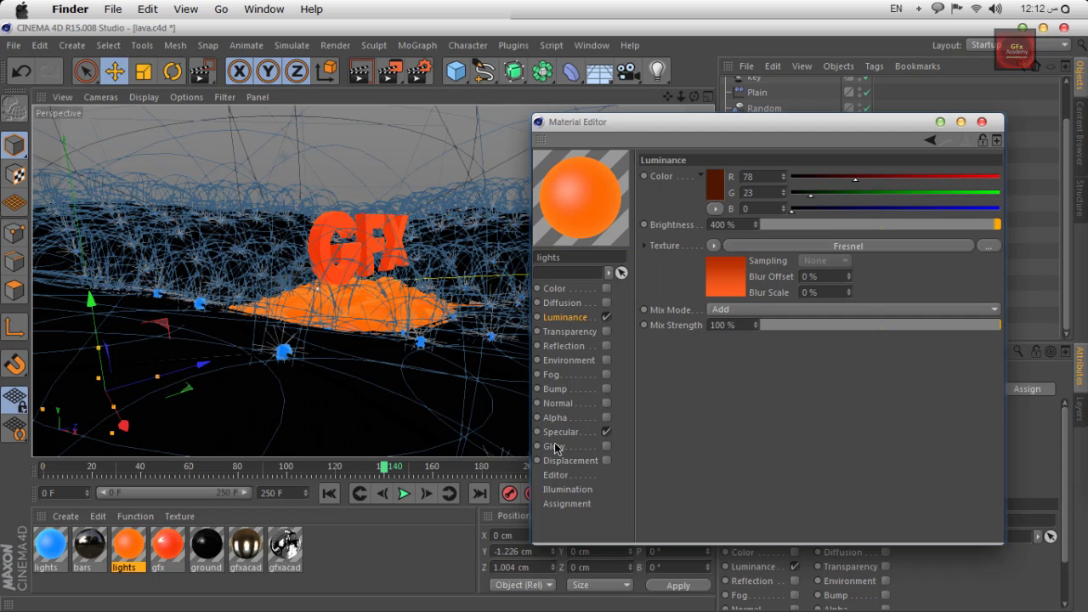
click(571, 476)
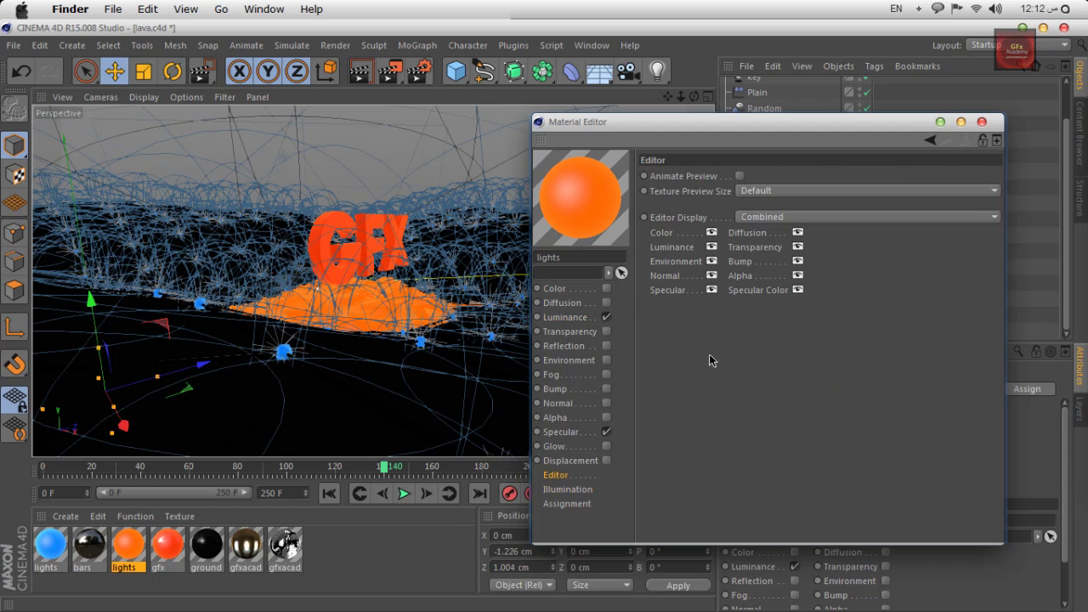
click(568, 490)
click(803, 177)
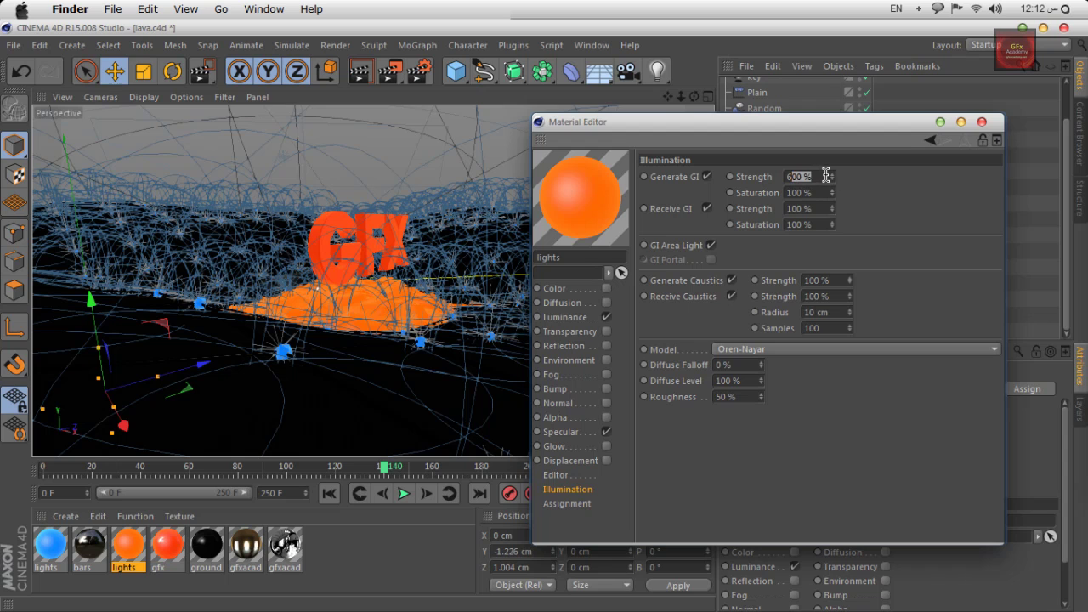
text(800)
key(Return)
click(982, 121)
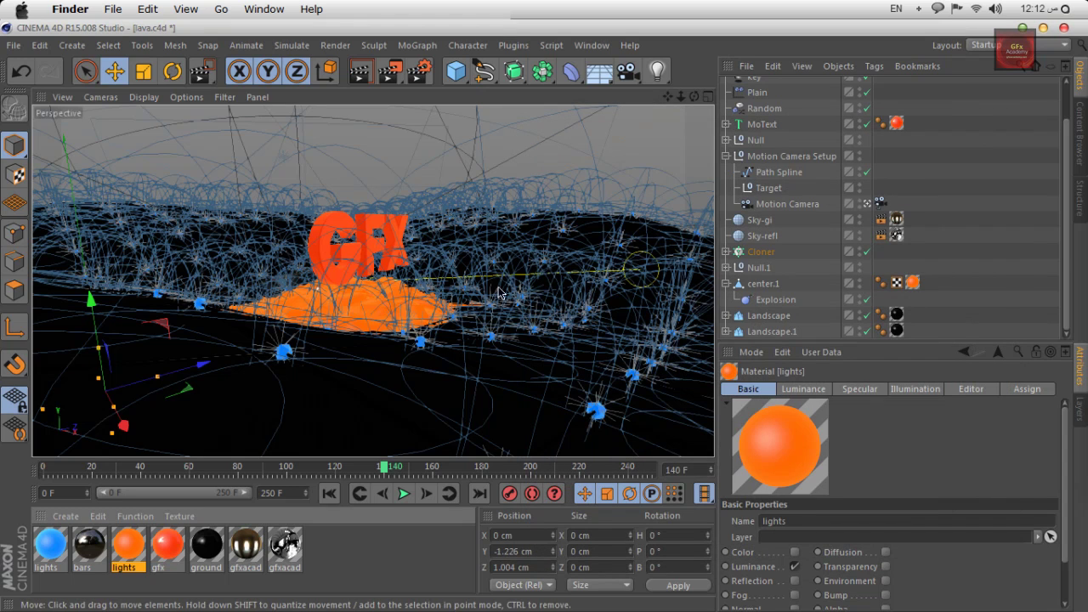
Step: Disable the Color channel of the blue lights material and set its Luminance Brightness to 400 %
double_click(50, 546)
click(271, 306)
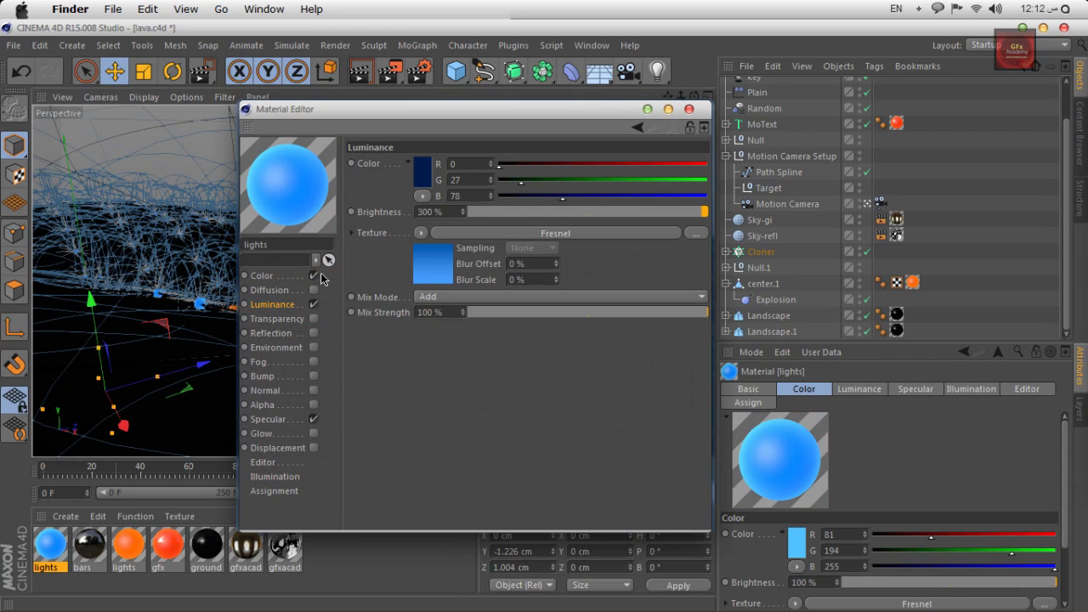
double_click(442, 212)
text(400)
key(Return)
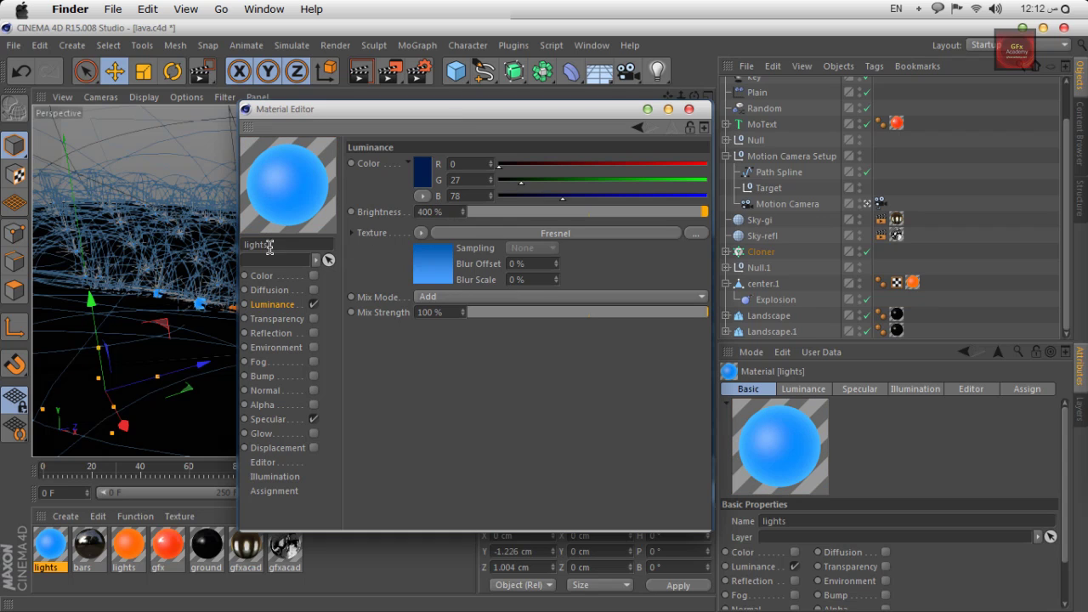
Step: Set the blue lights material's Generate GI Strength to 800 % and close the Material Editor
click(272, 477)
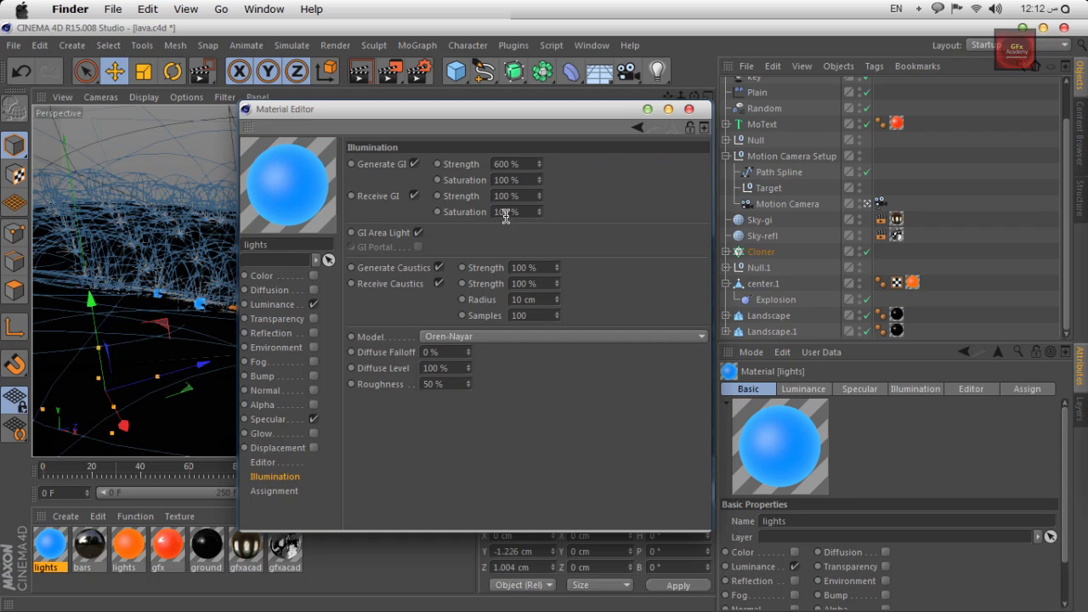
double_click(514, 164)
text(800)
key(Return)
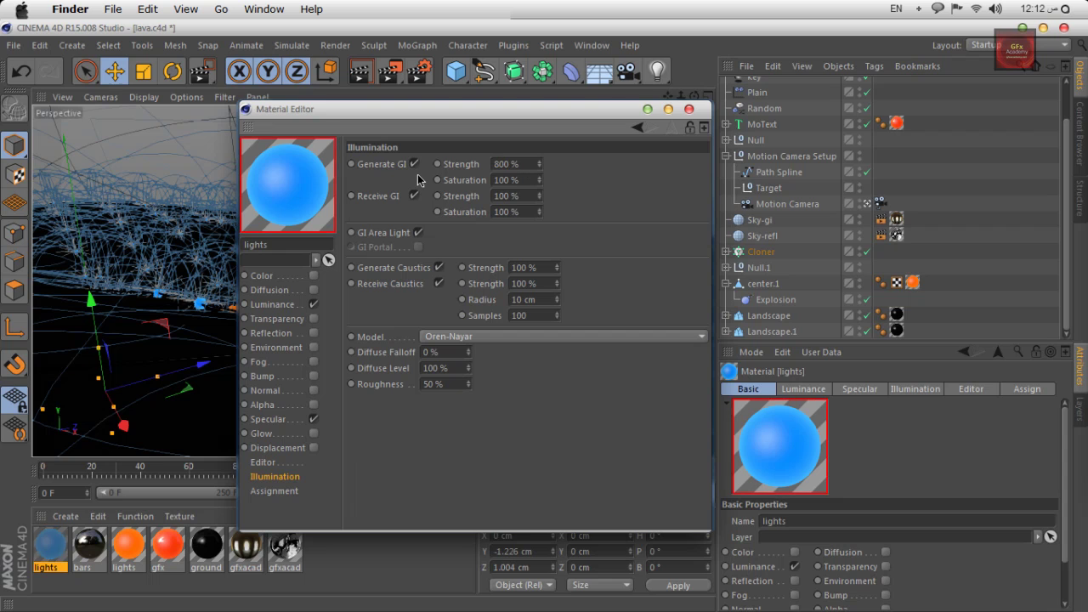
click(689, 109)
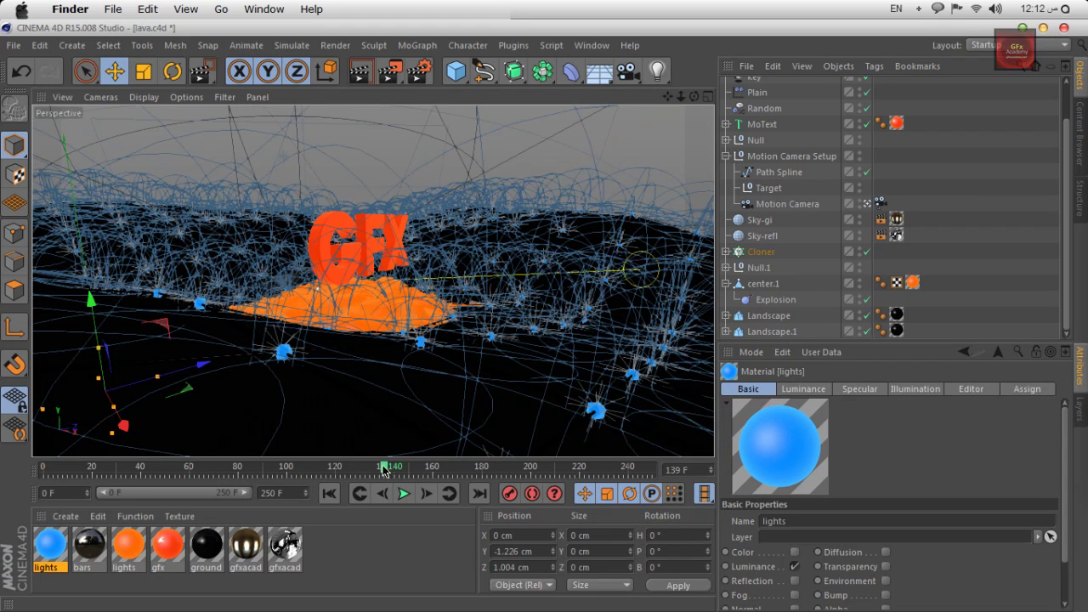
Step: At frame 95, set the Radius/Decay of the omni light inside the Cloner's Platonic to 80 cm
drag(397, 472, 275, 473)
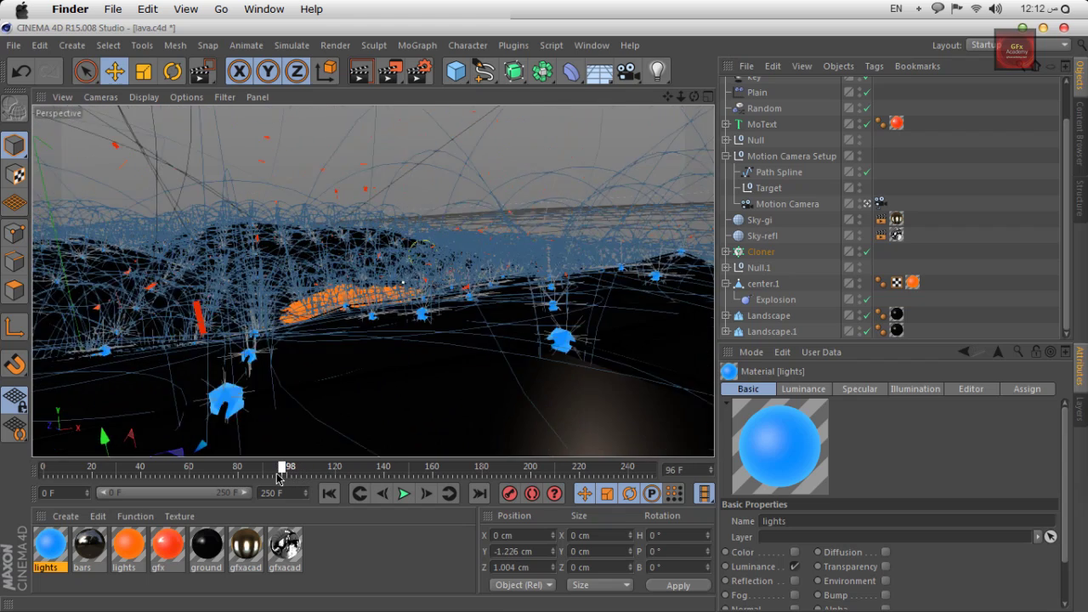
click(725, 251)
click(778, 283)
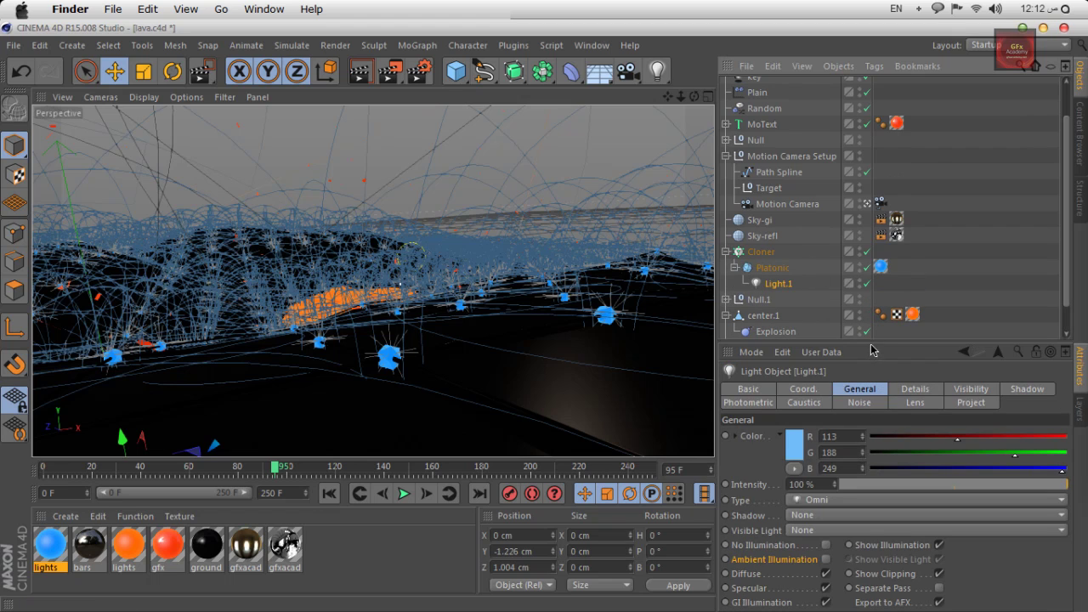
drag(870, 341, 872, 275)
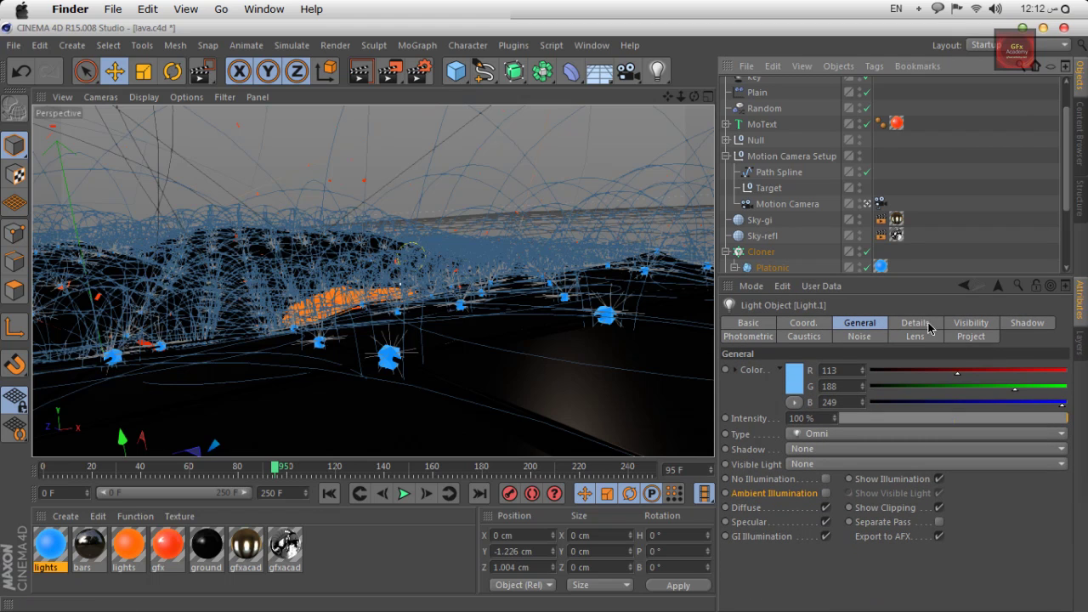
click(916, 330)
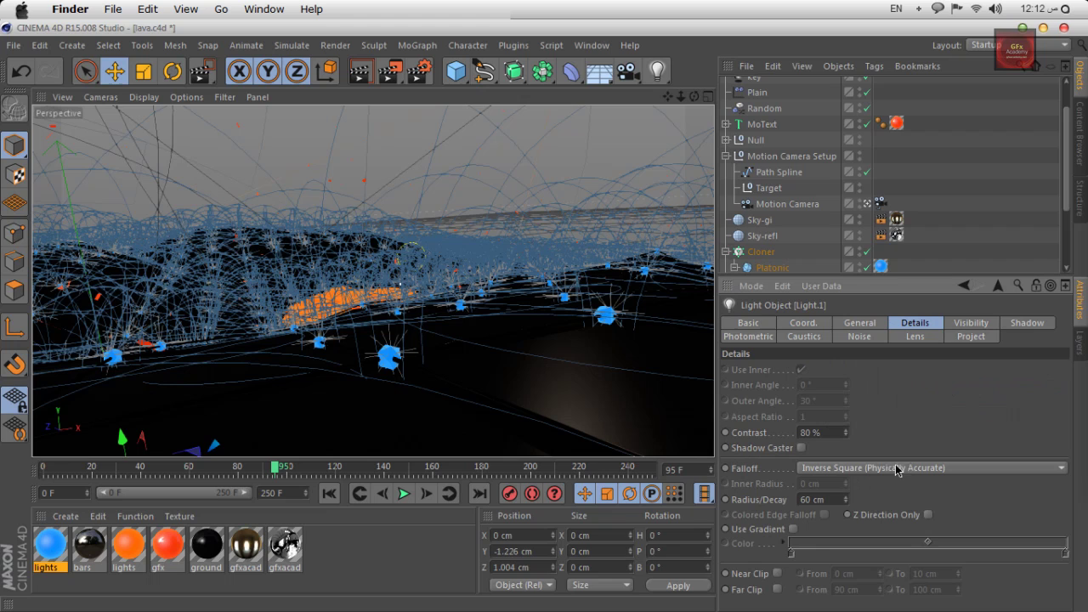
click(818, 500)
text(80)
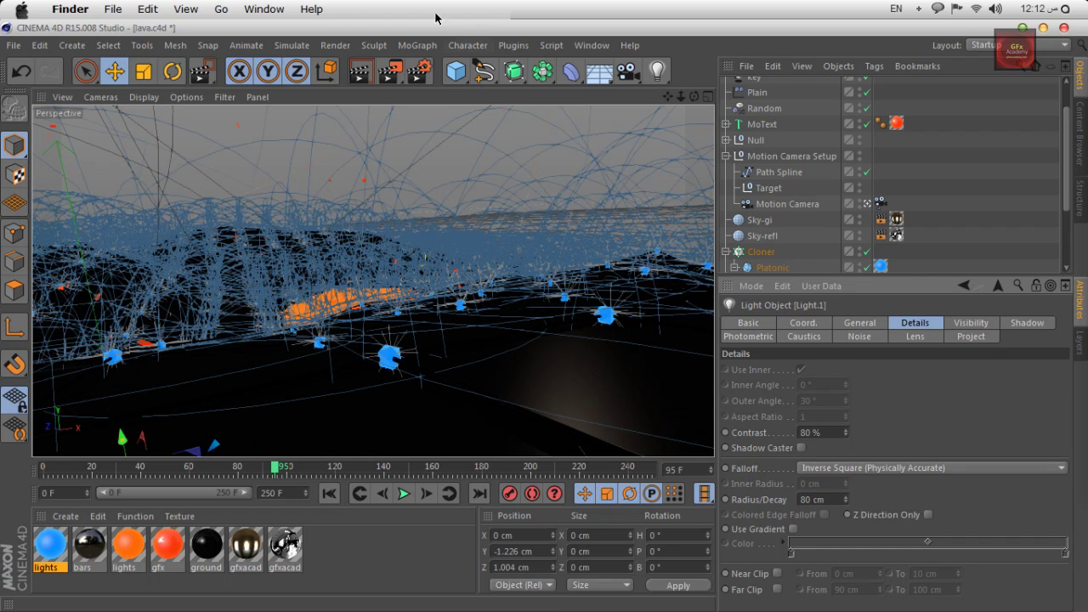
Step: Render a test region around the foreground blue lights and preview the animation from the start to about frame 65
drag(389, 71, 418, 96)
drag(481, 306, 258, 418)
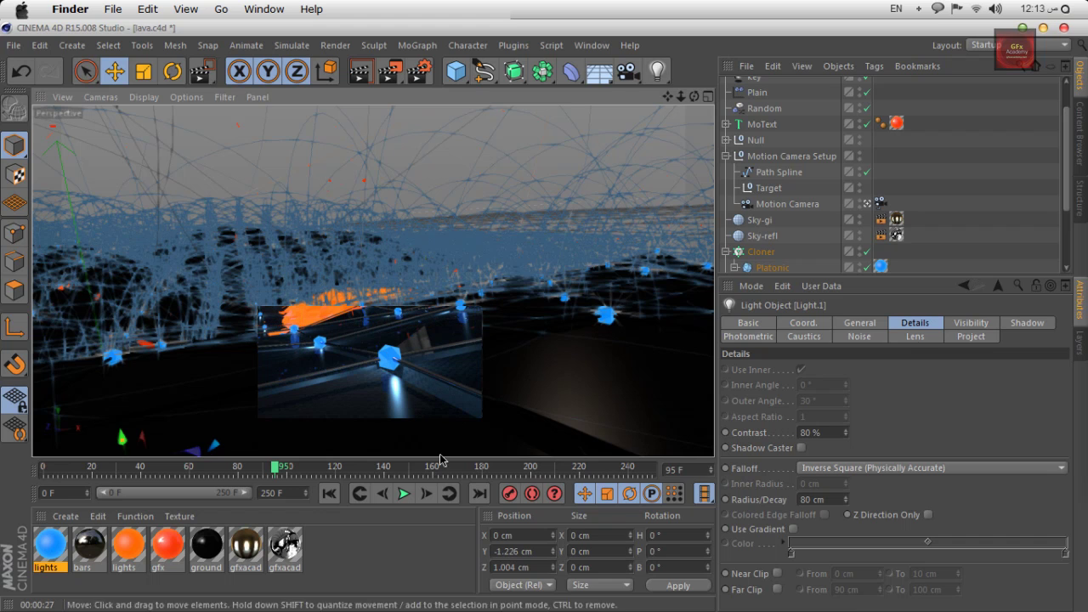
click(331, 497)
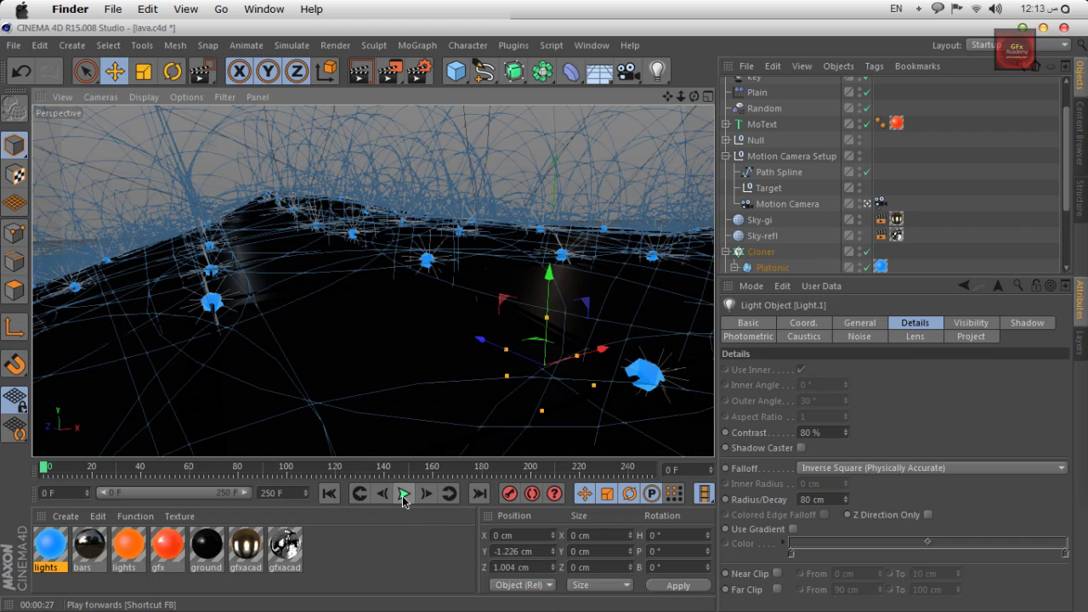
click(404, 497)
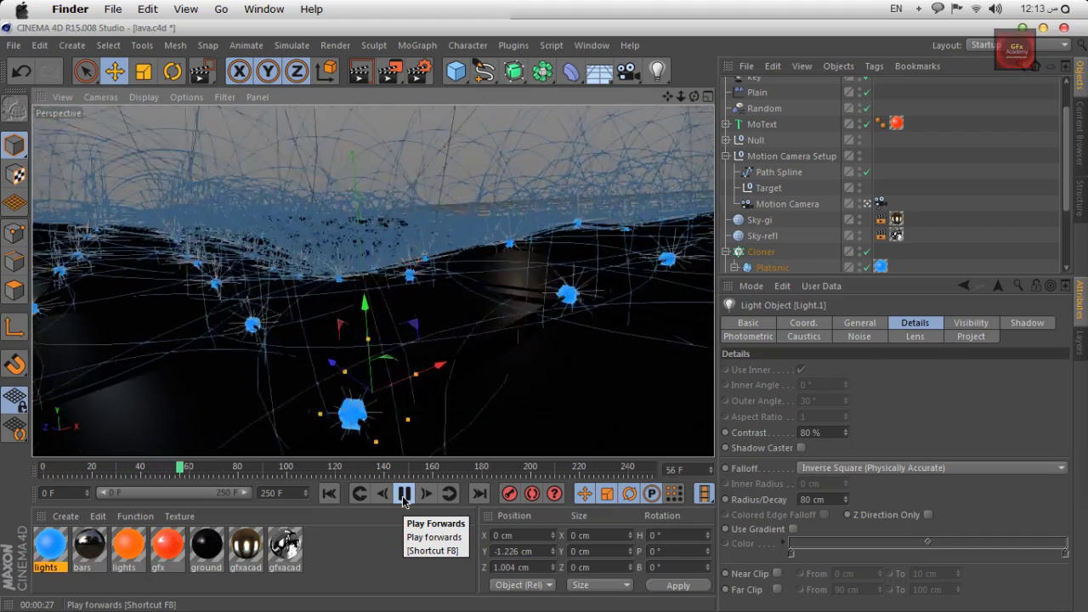
click(404, 497)
scroll(808, 213, down, 3)
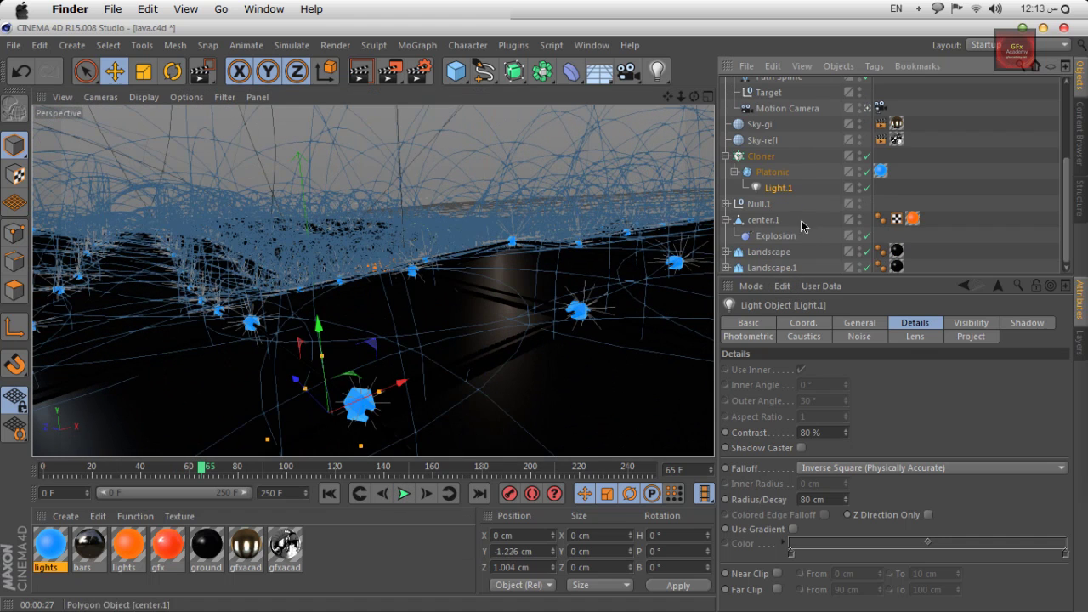
Step: Return to frame 0 and toggle the viewport's Generator display filter off and back on
click(225, 97)
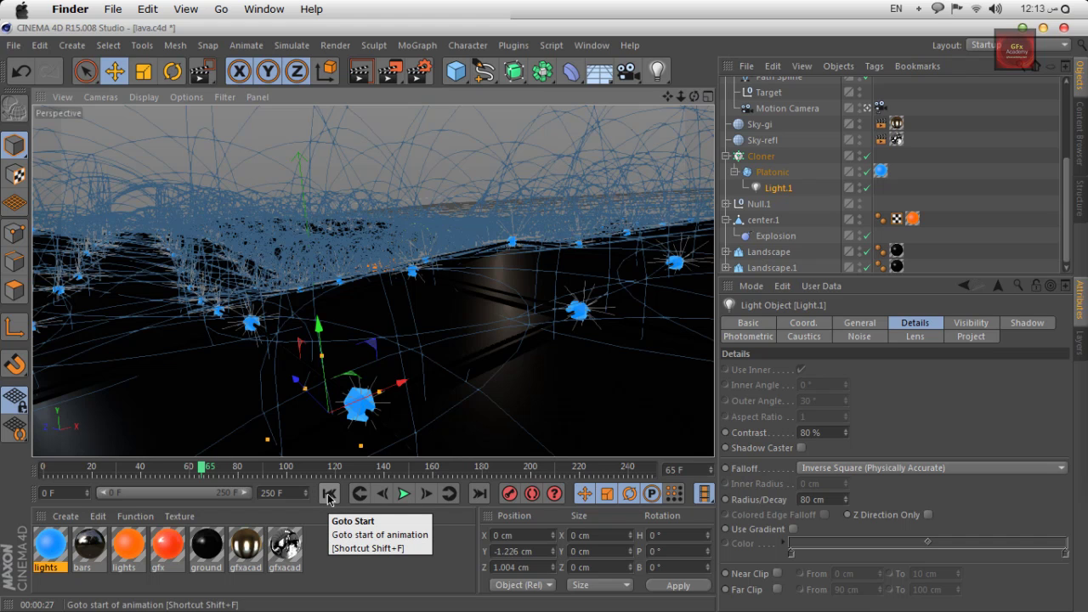
click(328, 494)
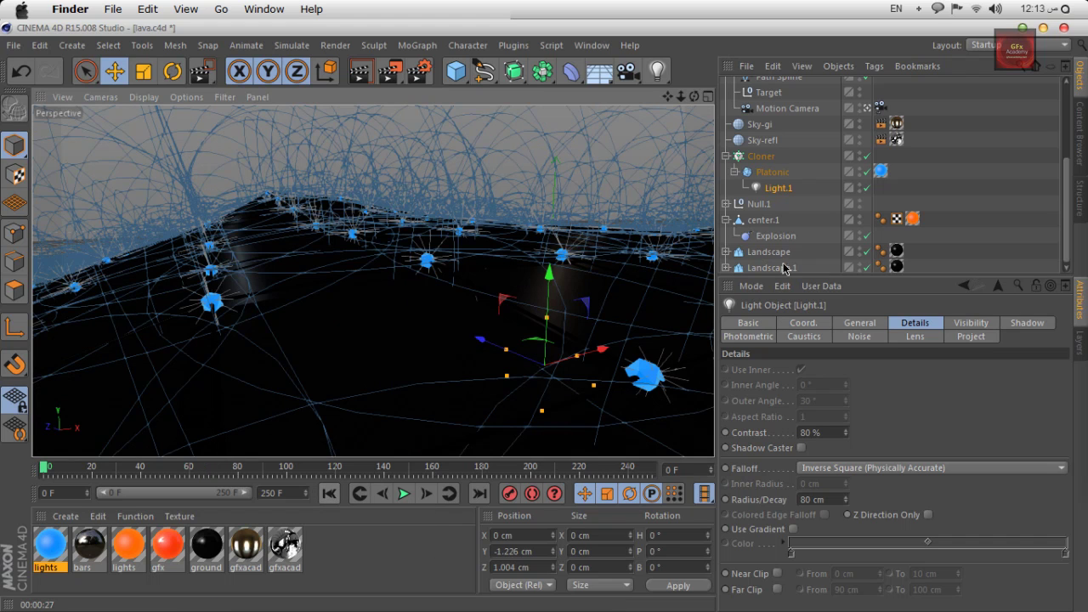
click(225, 97)
click(225, 97)
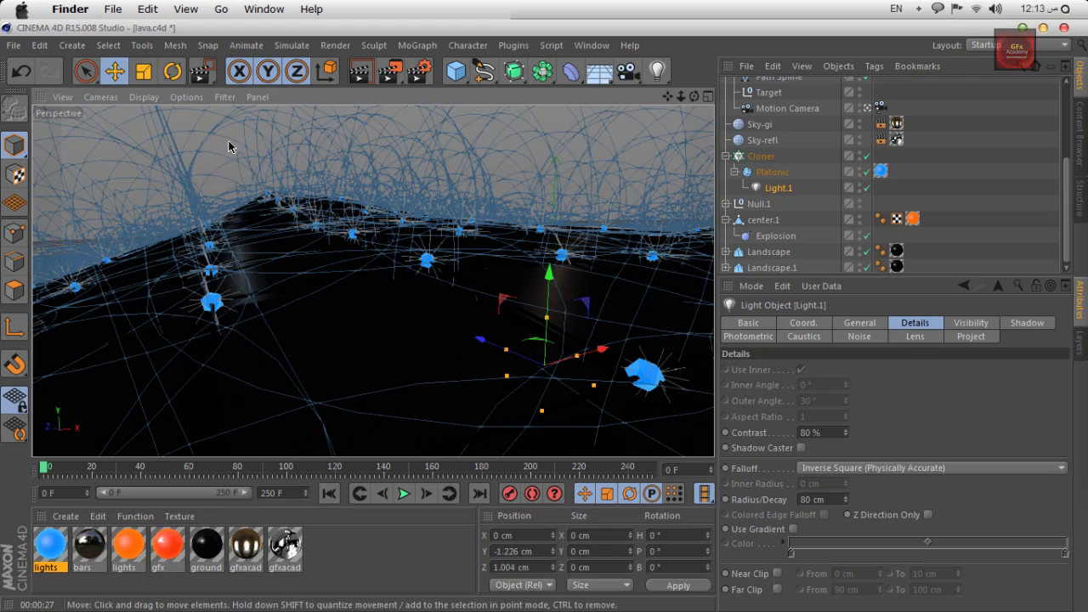
click(225, 97)
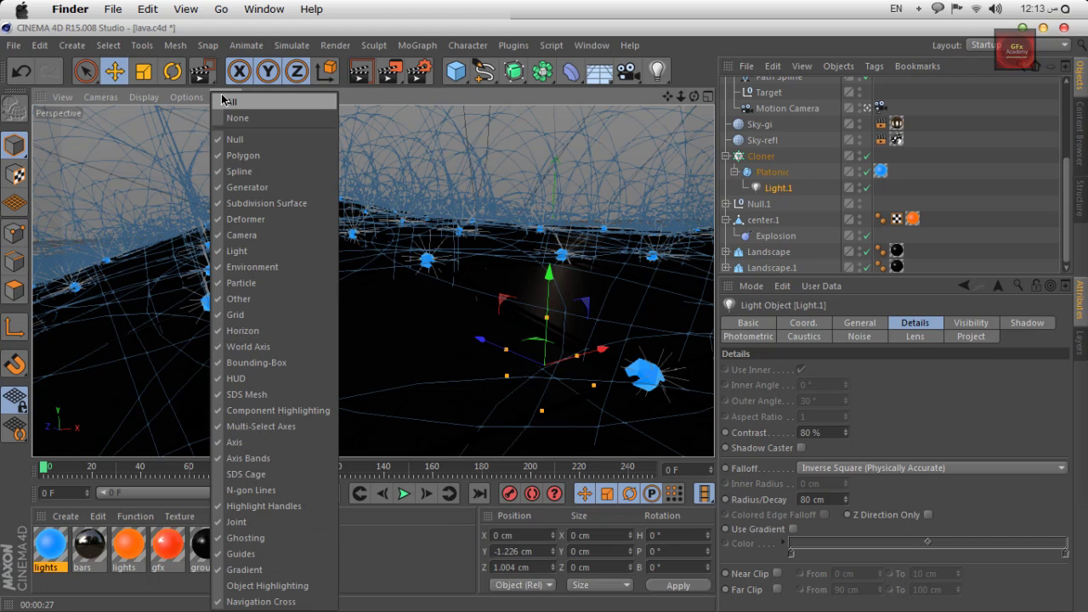
click(281, 187)
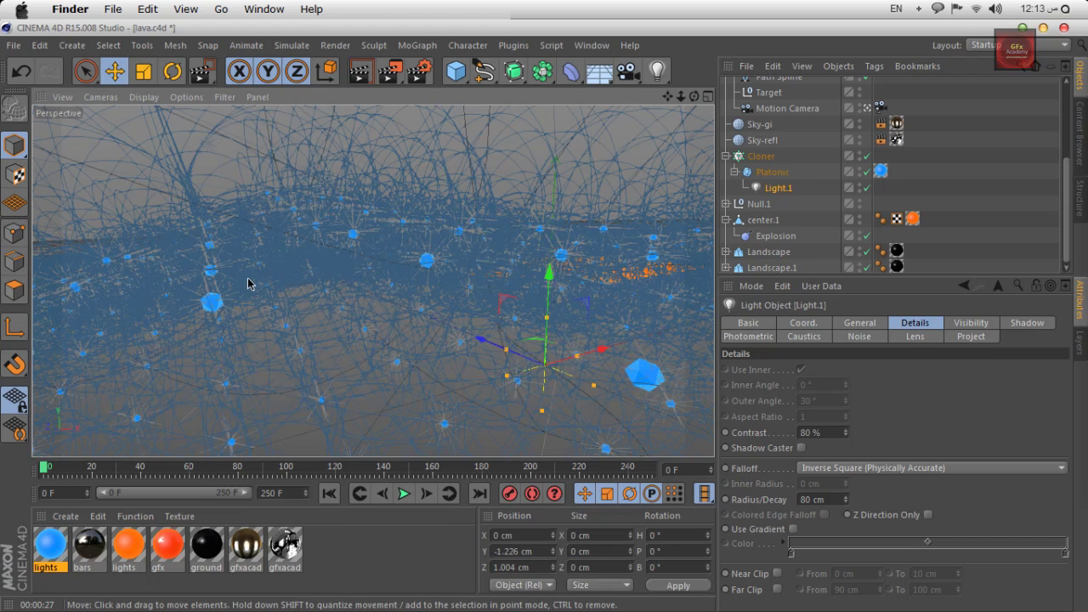
click(224, 97)
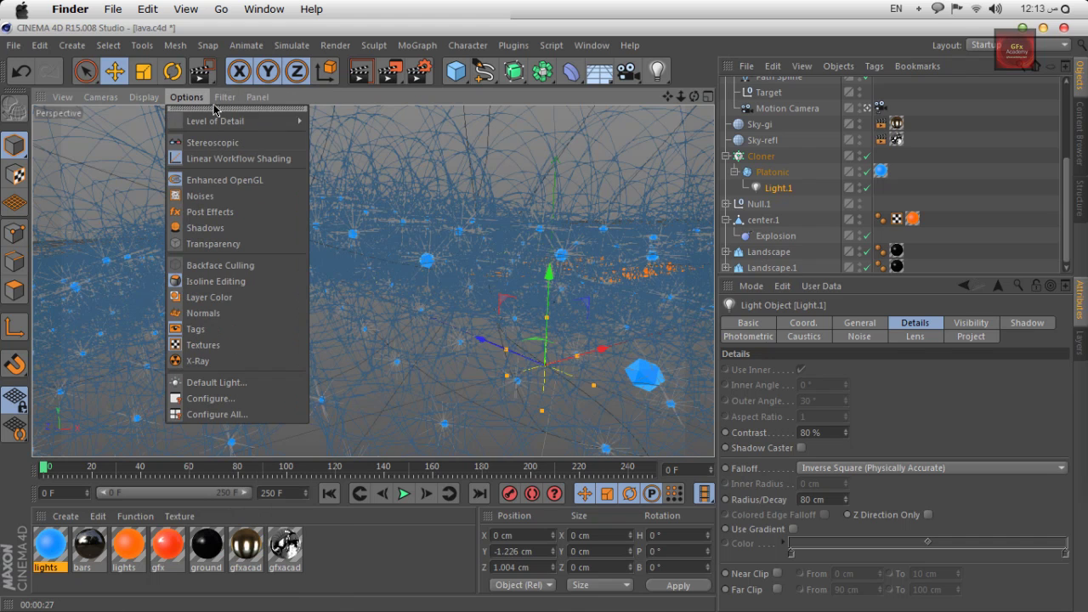
click(257, 188)
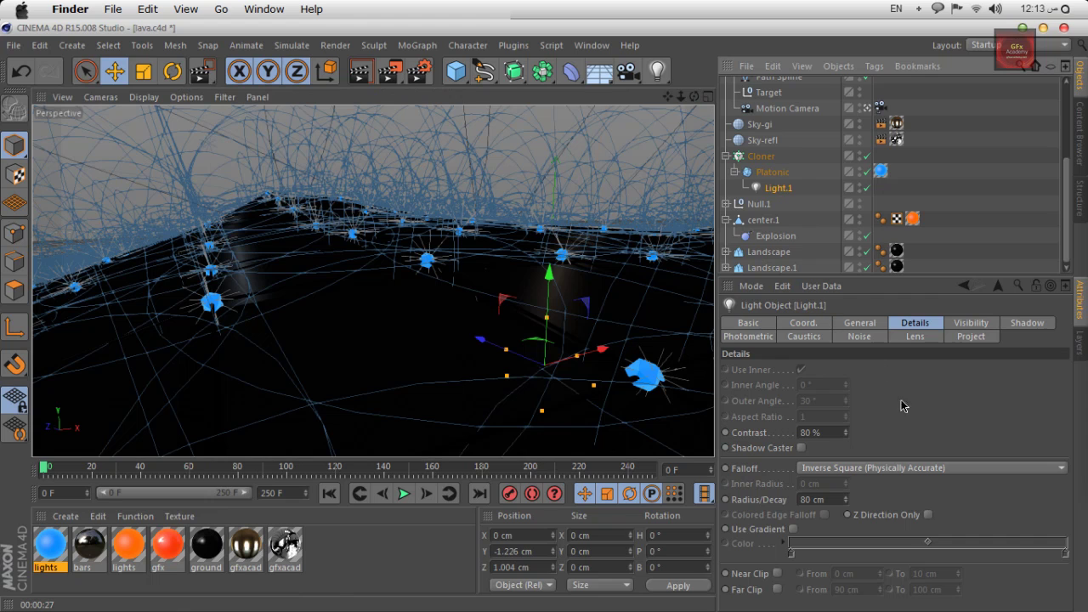
click(748, 323)
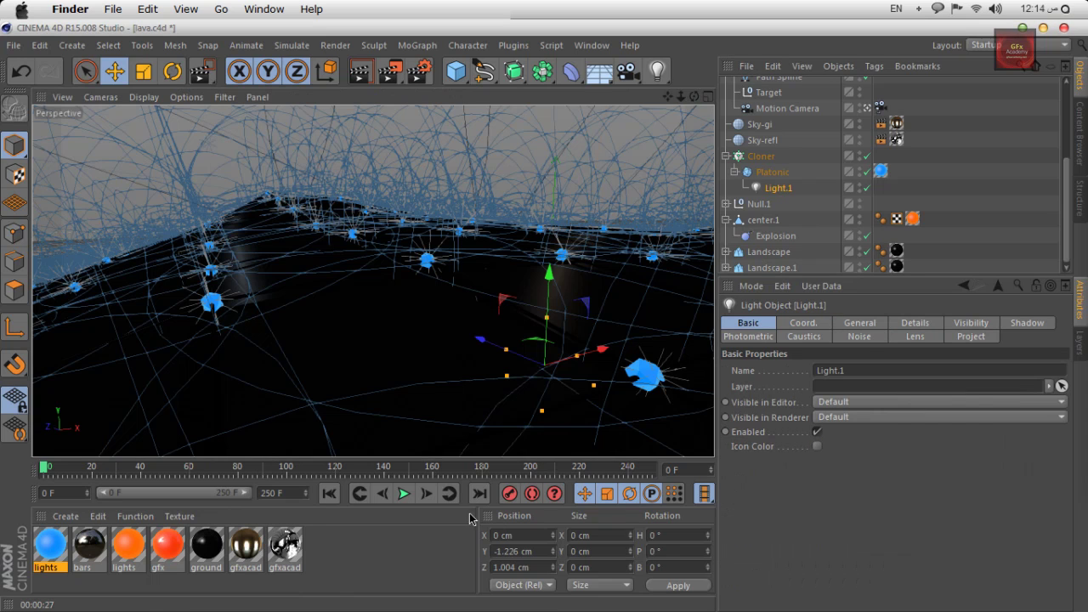
click(803, 322)
click(859, 323)
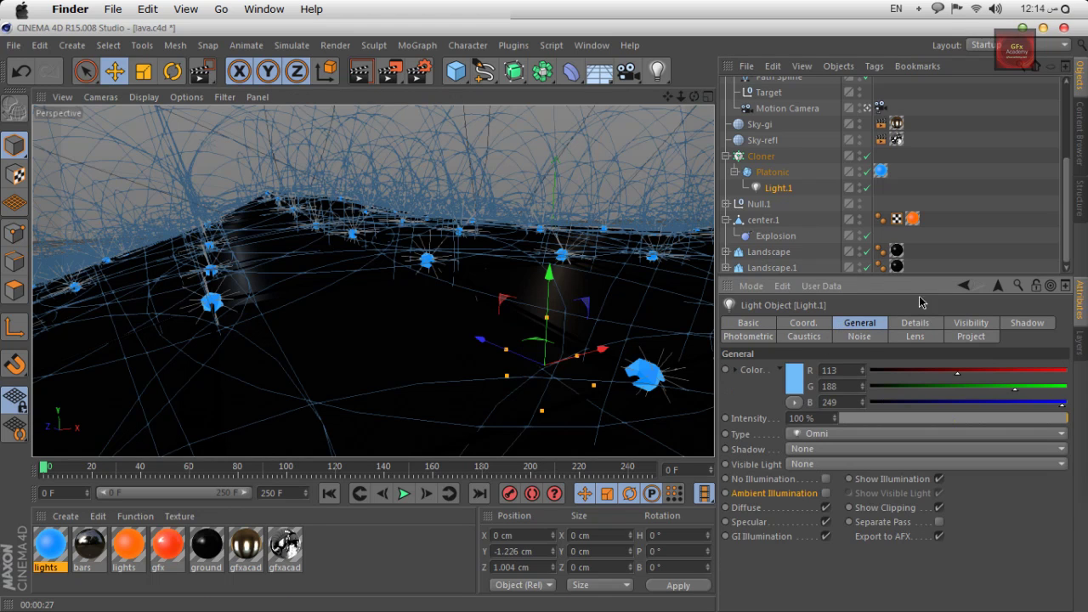
Step: Preview the animation, move to frame 193 where the GFX text is in view, and render the active view
click(405, 495)
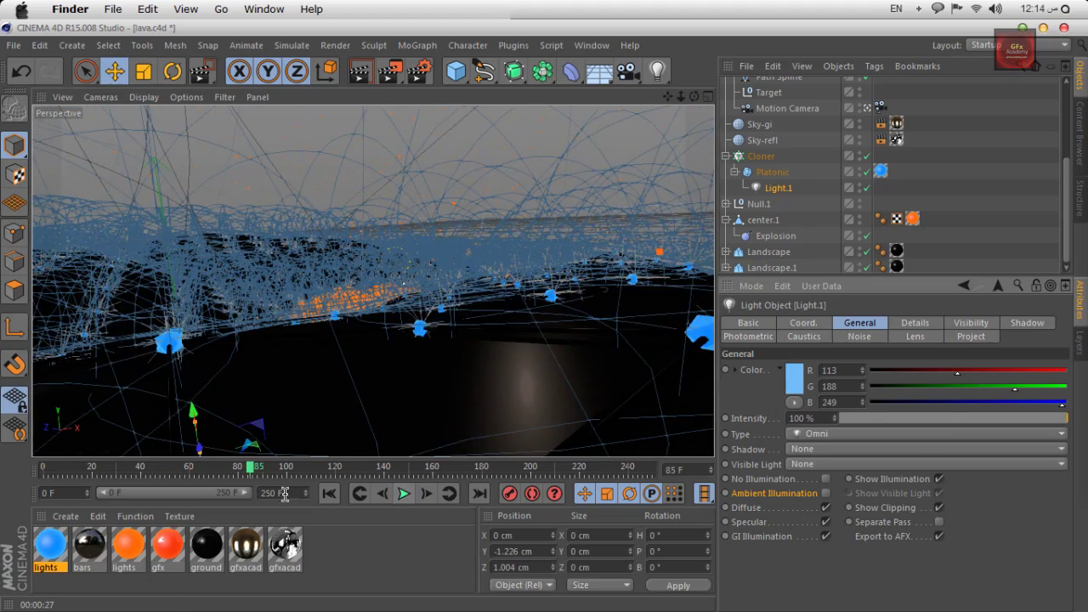
click(404, 494)
click(248, 474)
drag(248, 475, 514, 494)
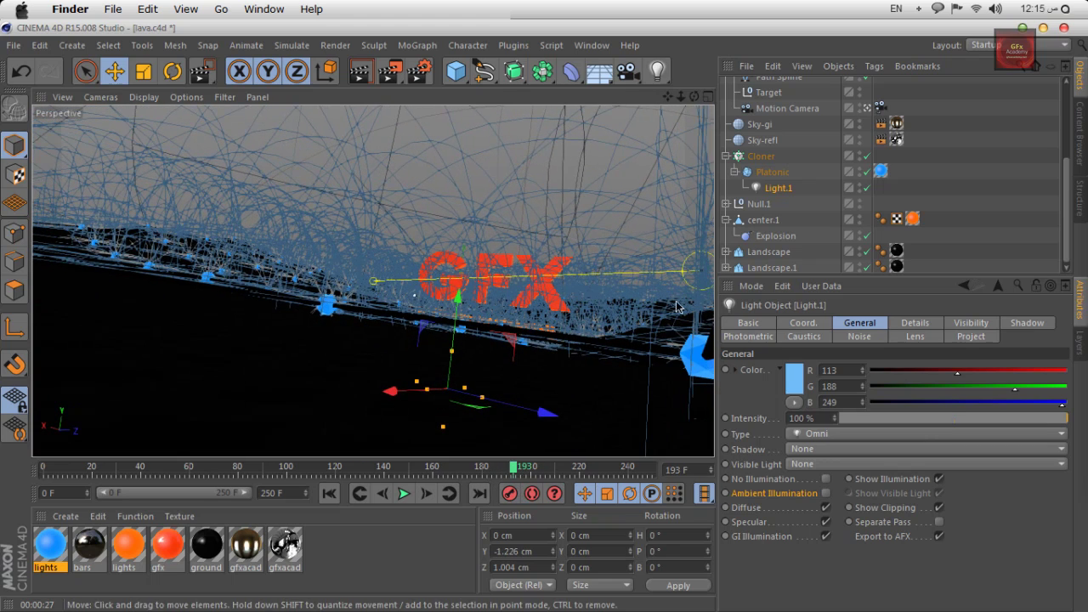
click(361, 72)
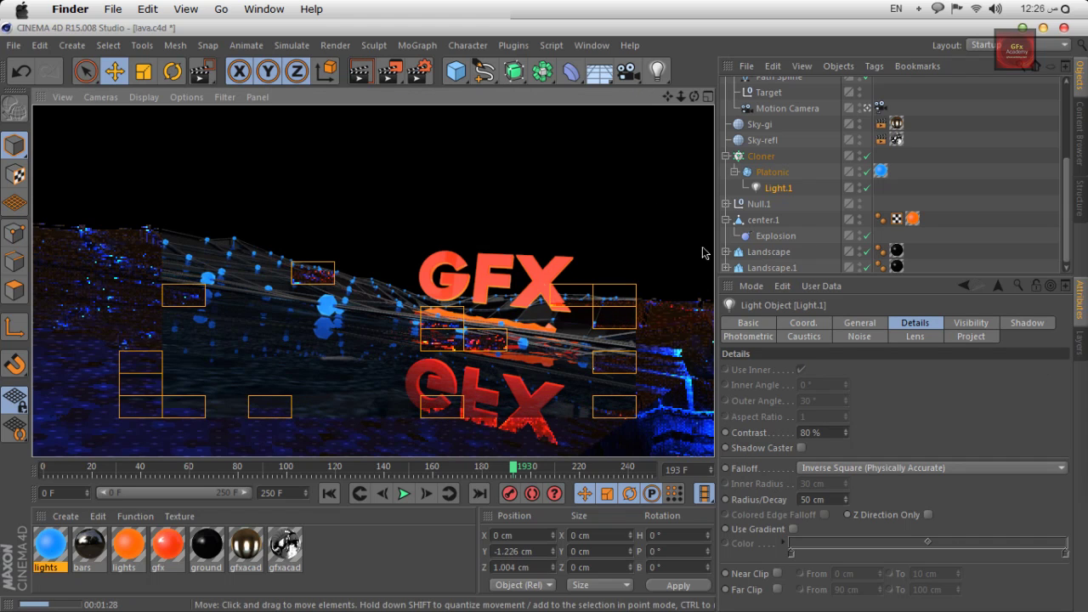
Step: Exclude the MoText object from the illumination of the cloned omni light Light.1
click(823, 208)
scroll(803, 214, up, 3)
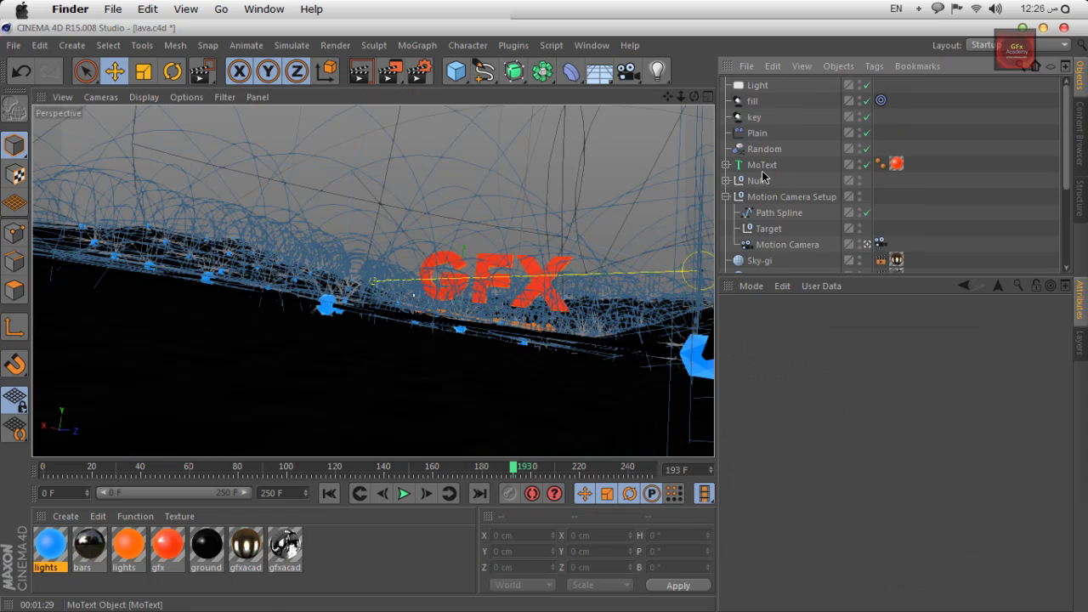
click(763, 165)
scroll(789, 201, down, 3)
click(776, 185)
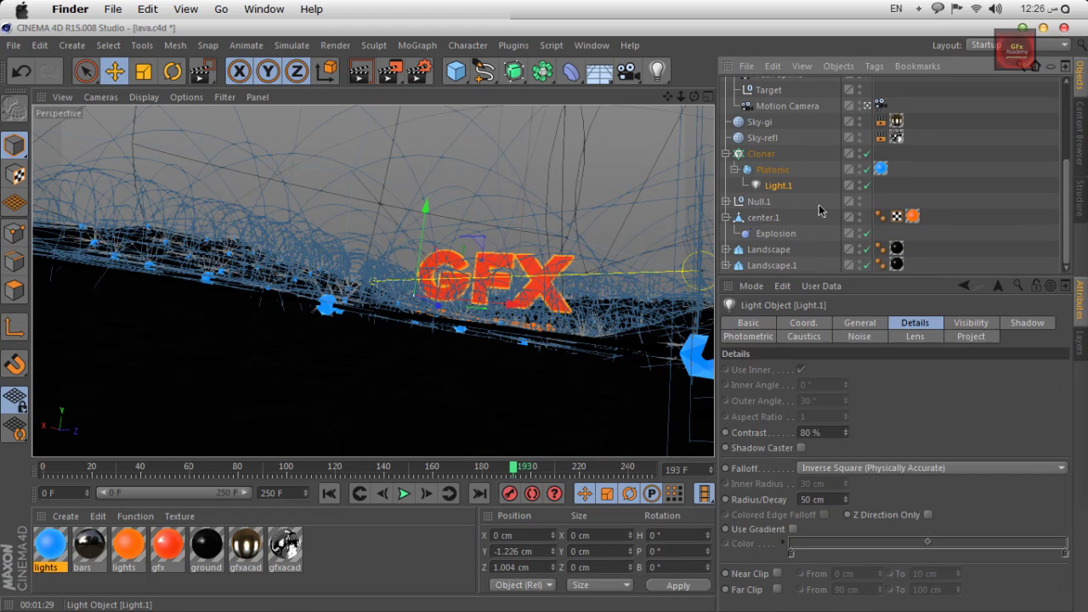
click(970, 324)
click(971, 336)
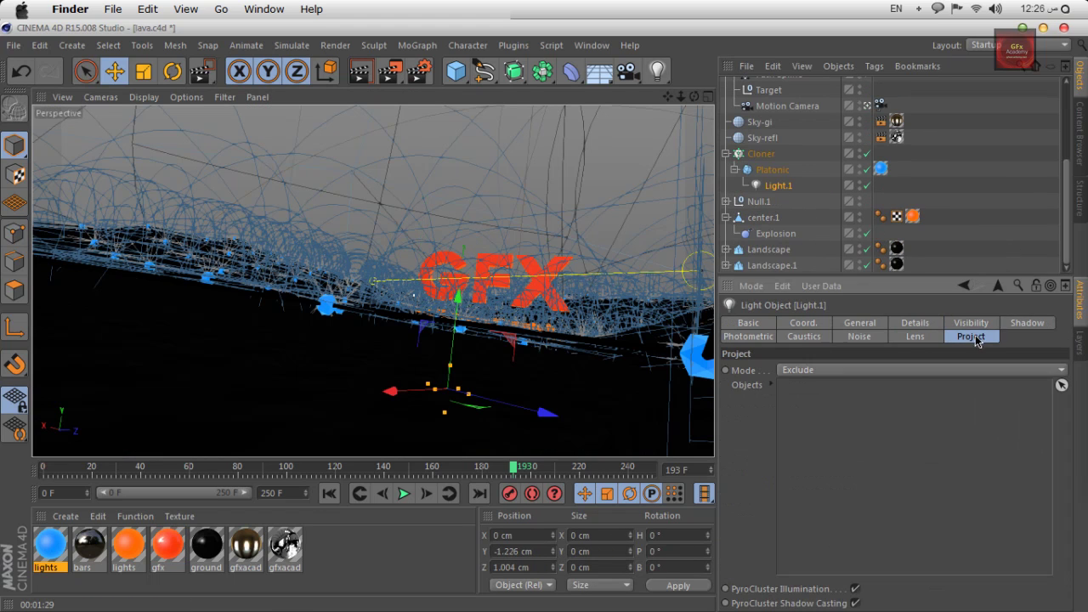
scroll(782, 170, up, 3)
drag(794, 301, 840, 439)
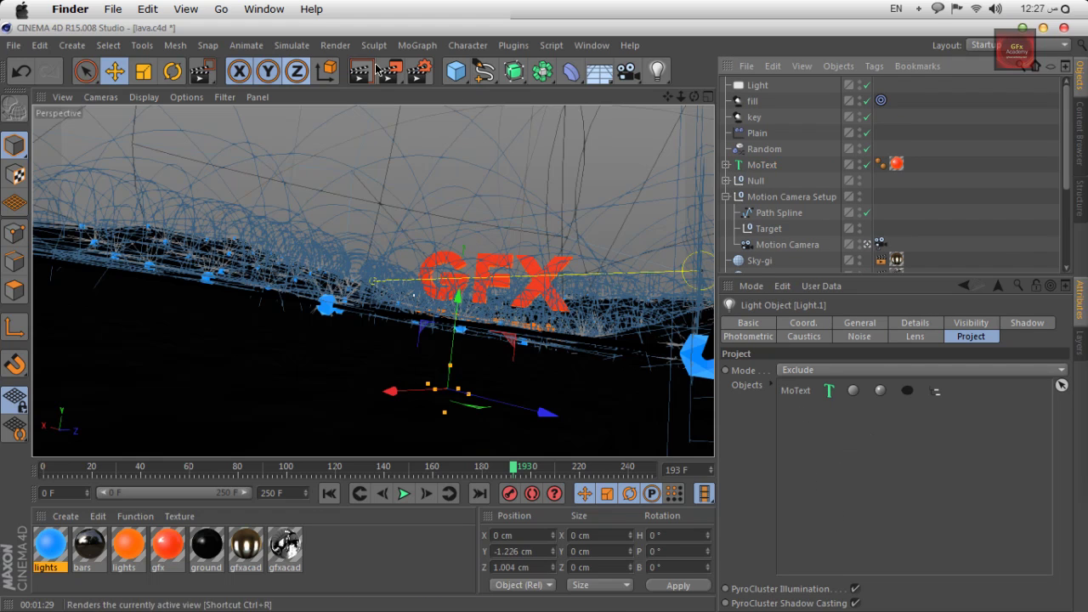
Step: Render test regions around the GFX text at frame 193 to check the light exclusion
drag(388, 71, 444, 92)
drag(629, 223, 323, 349)
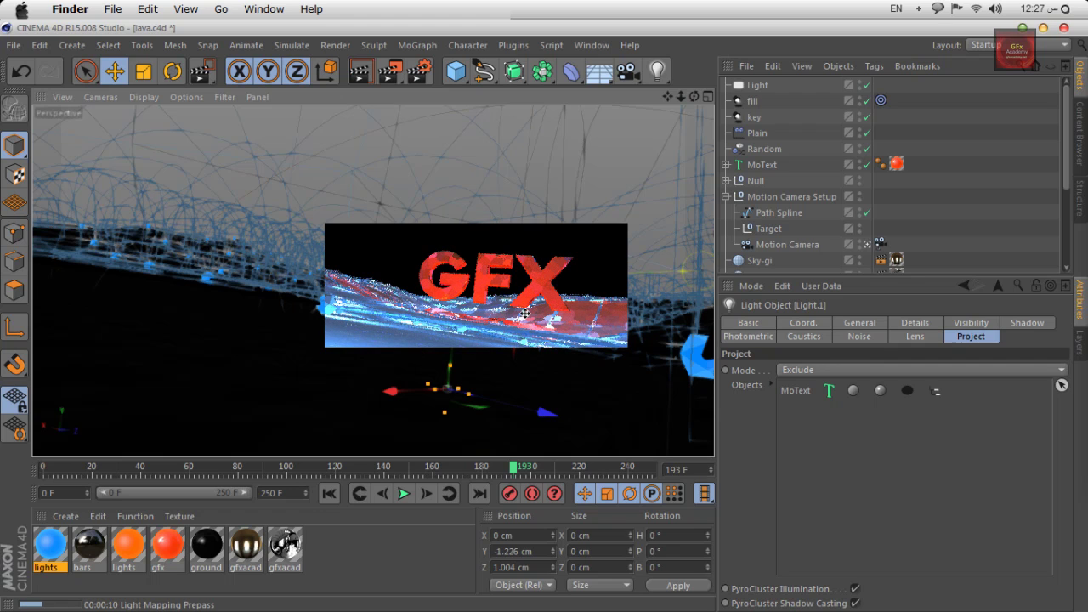
drag(390, 71, 450, 90)
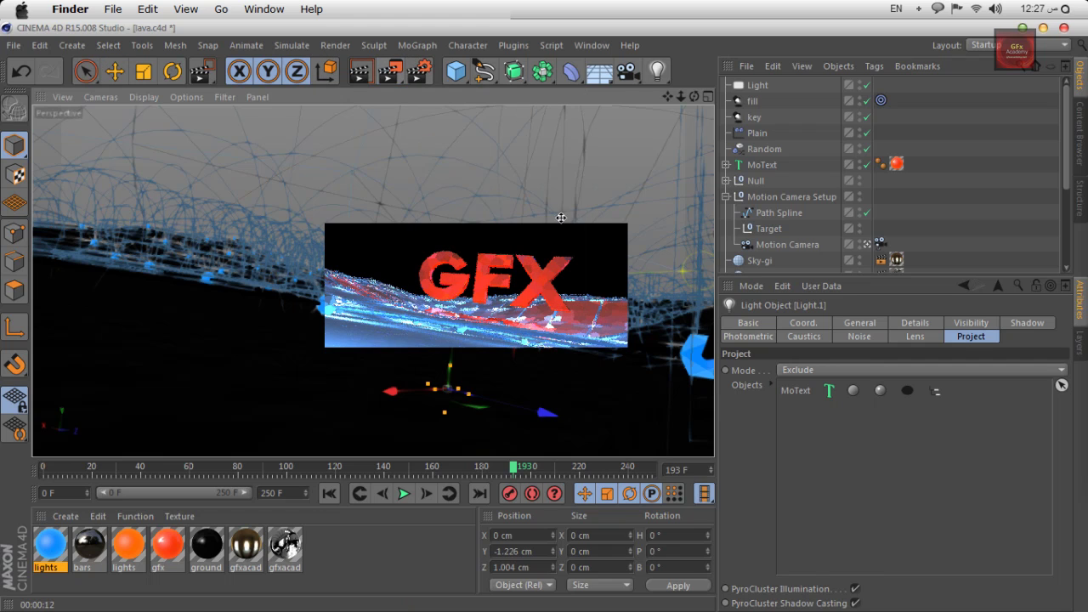
drag(585, 228, 420, 290)
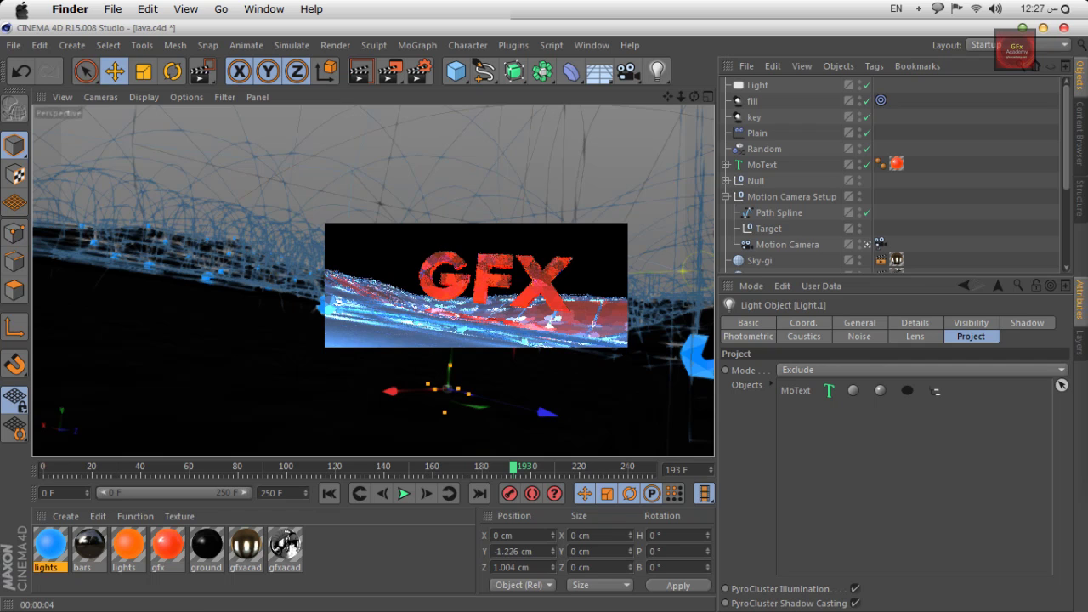
drag(392, 75, 449, 90)
drag(627, 219, 401, 299)
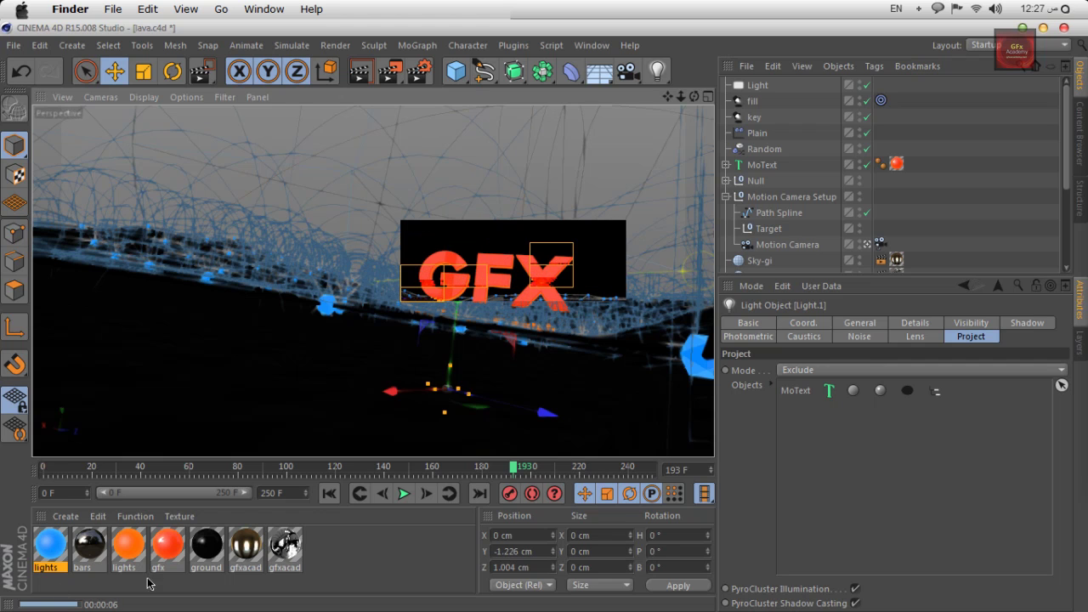
Step: Disable the Reflection channel of the gfx material and render a test region over the GFX text
double_click(166, 555)
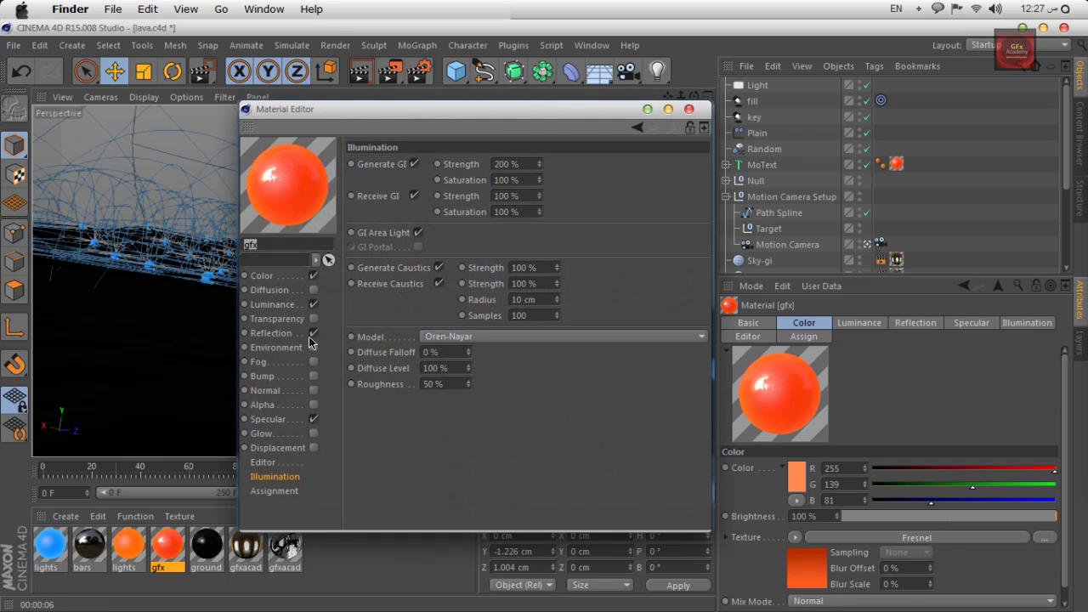
click(314, 333)
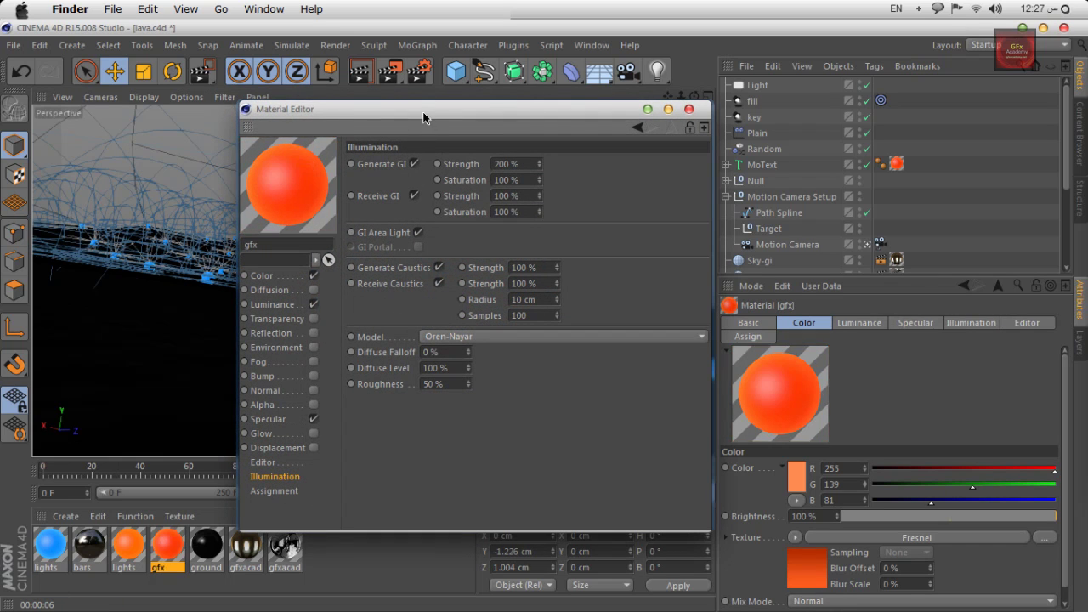
drag(426, 114, 1080, 119)
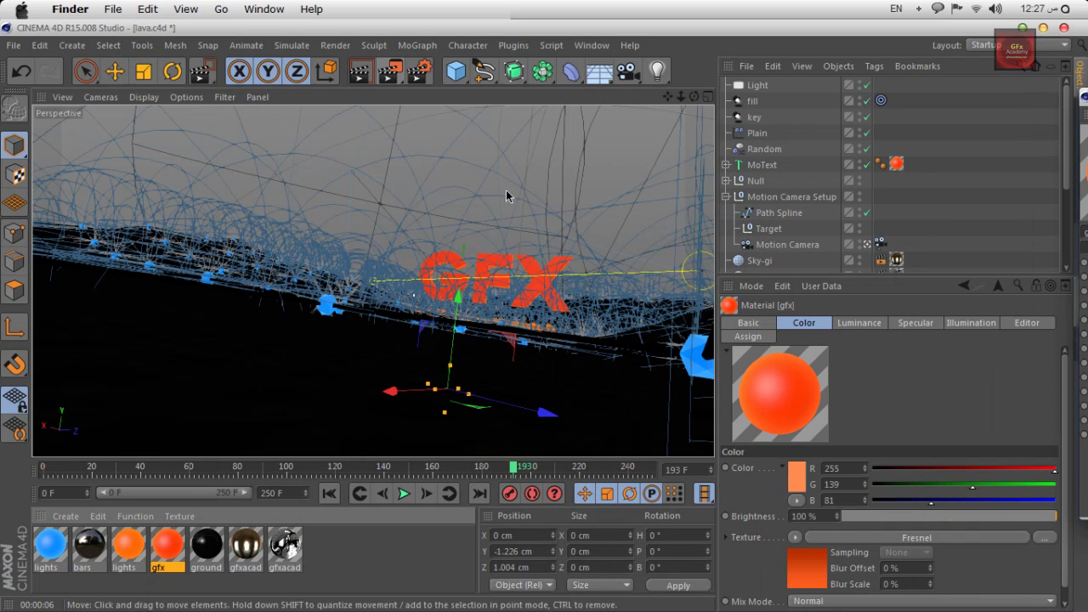
click(398, 295)
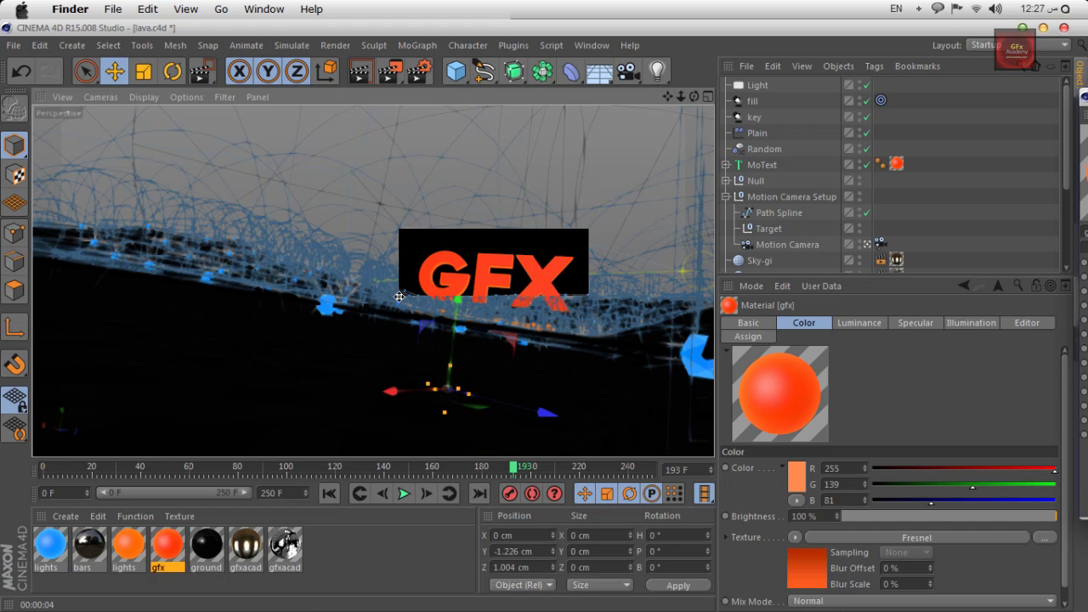
Step: Set the Luminance brightness of the gfx material to 100%
double_click(168, 544)
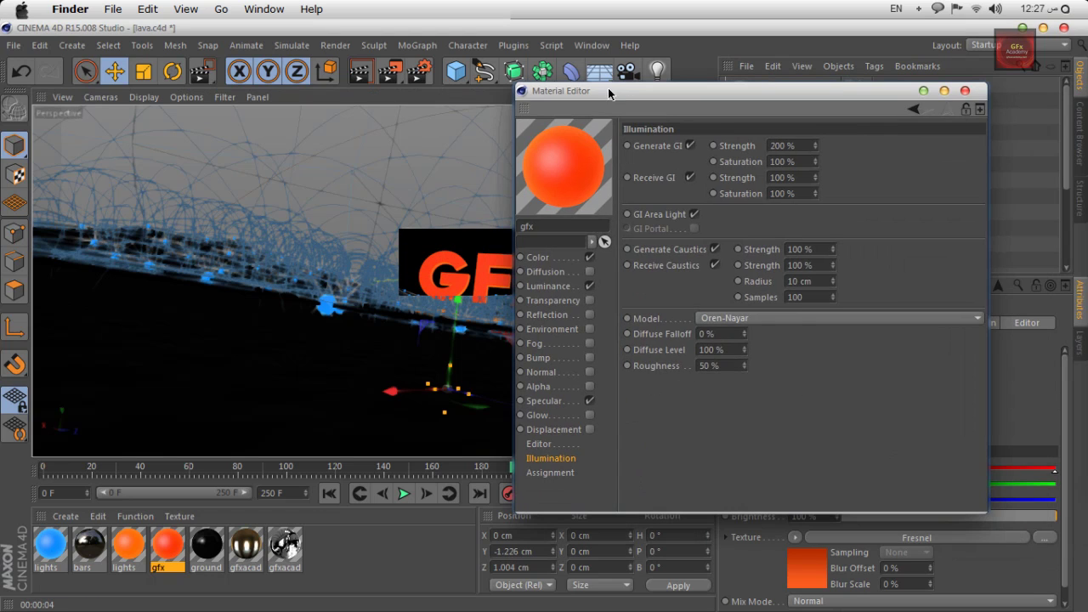
click(551, 287)
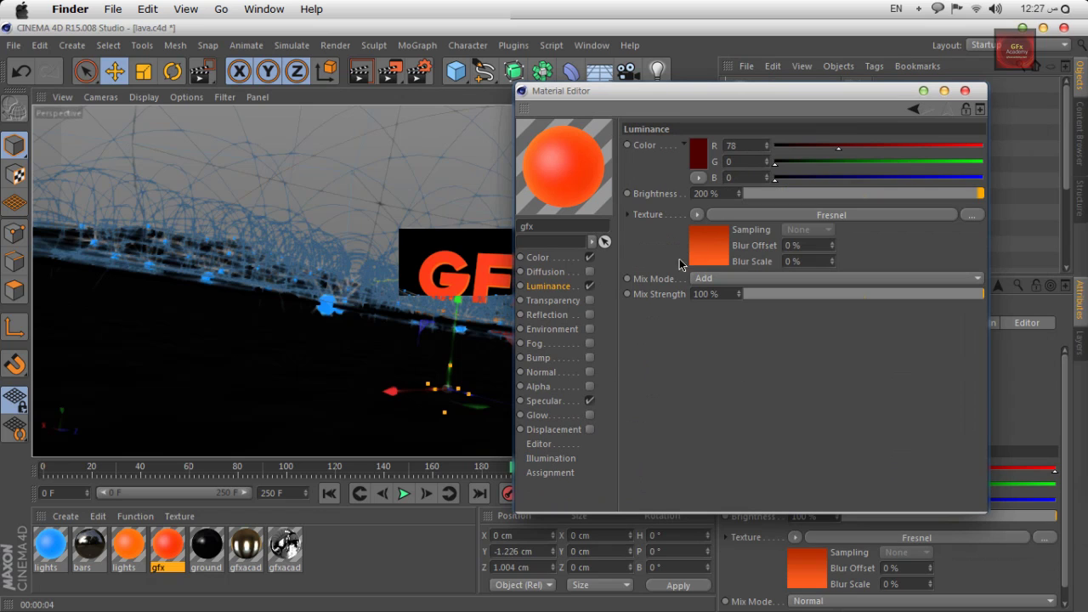
click(720, 195)
key(Return)
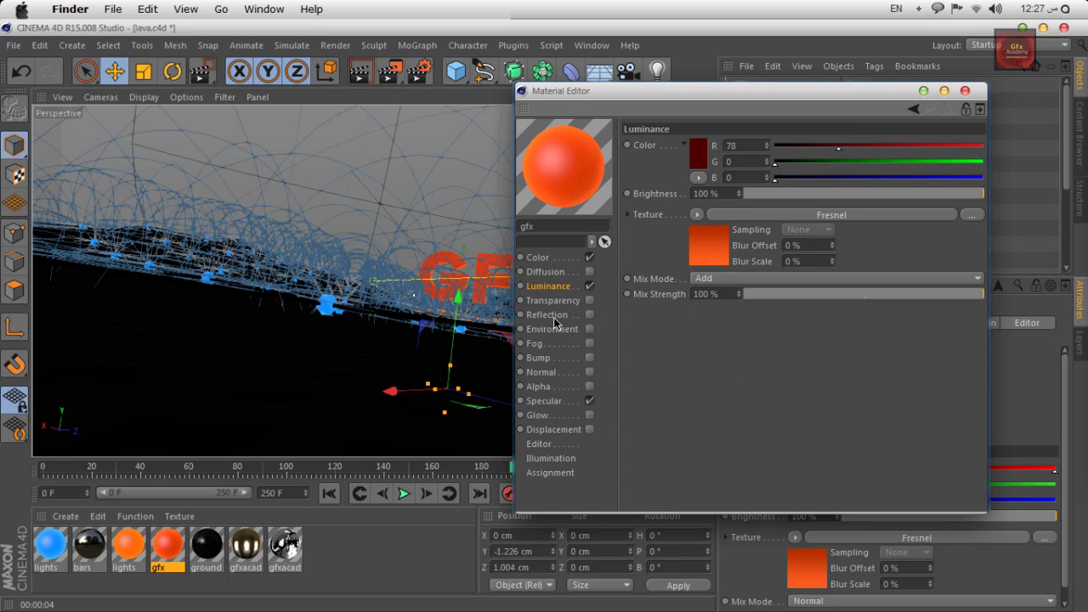
Step: Re-enable the gfx material's Reflection channel with Multiply mix mode, 100% mix strength and 24% brightness
click(552, 317)
click(590, 315)
drag(793, 323, 985, 324)
click(784, 308)
click(756, 371)
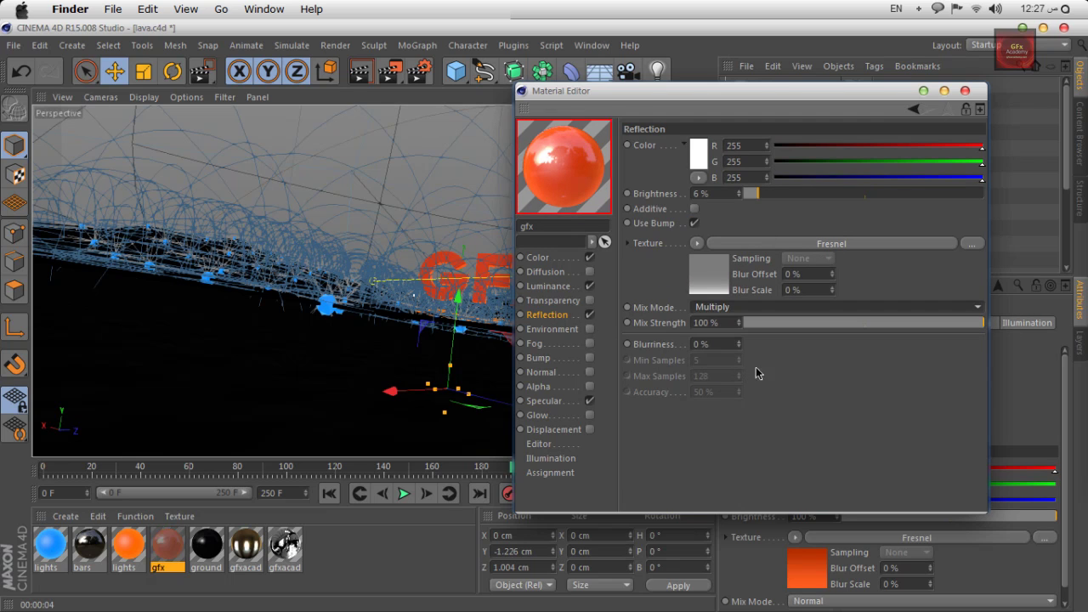
drag(770, 193, 800, 193)
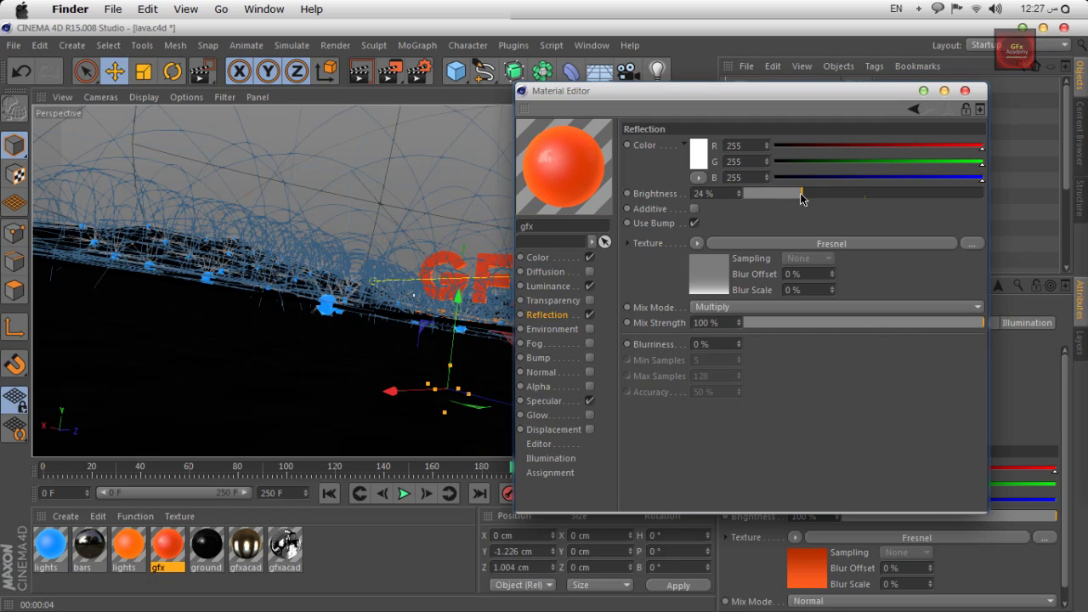
click(966, 91)
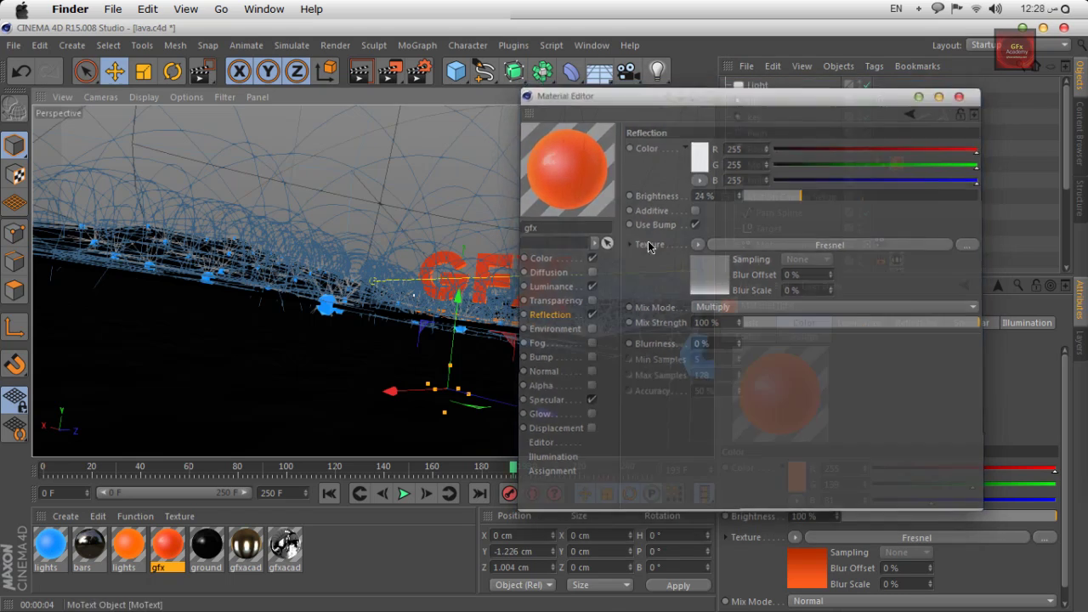
Step: Move to frame 128 of the animation and render the active view
drag(513, 470, 360, 480)
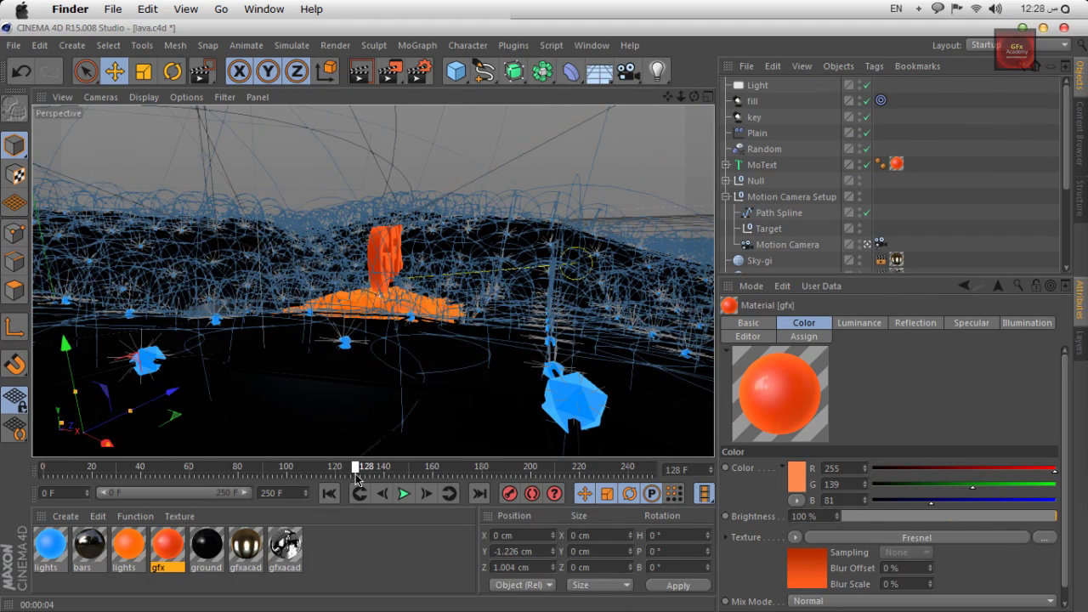
click(360, 71)
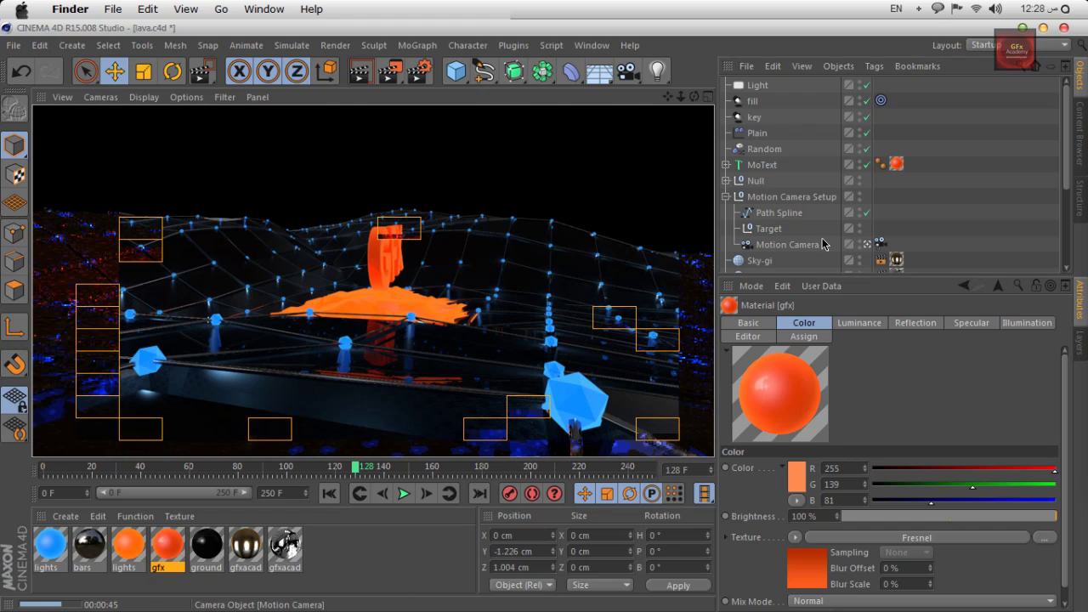
Step: Set Light.1 to 200% intensity with colour RGB 113, 175, 249, and test-render the view
scroll(818, 213, down, 5)
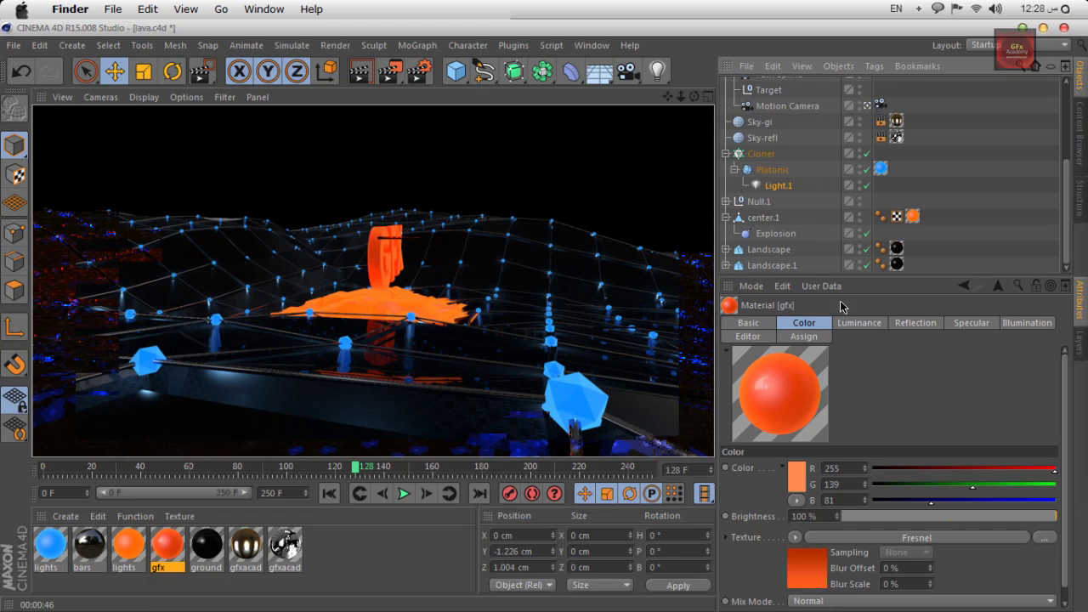
click(778, 185)
click(860, 323)
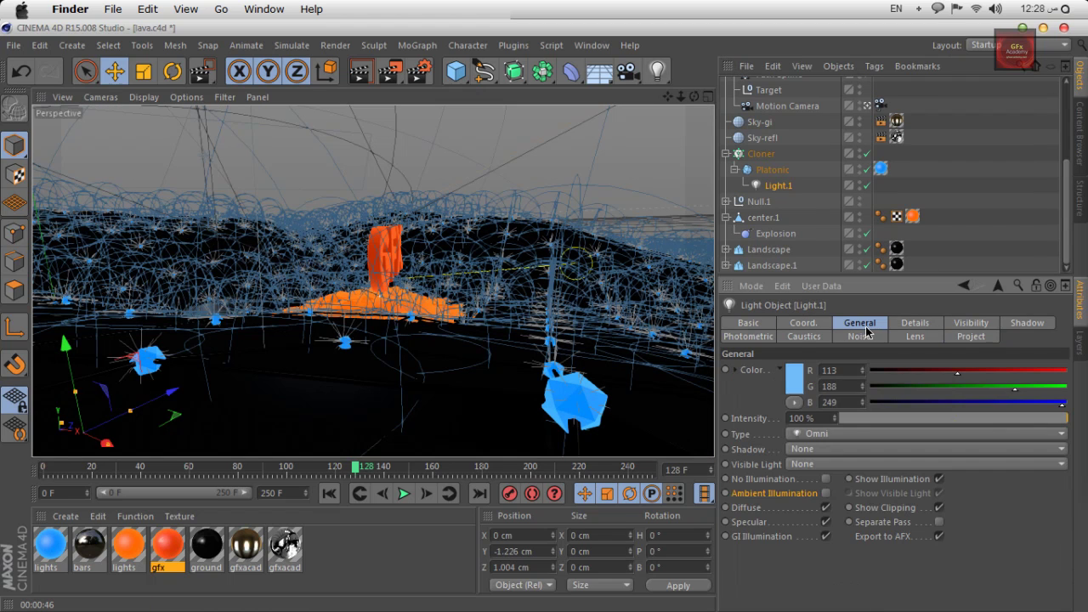
click(821, 418)
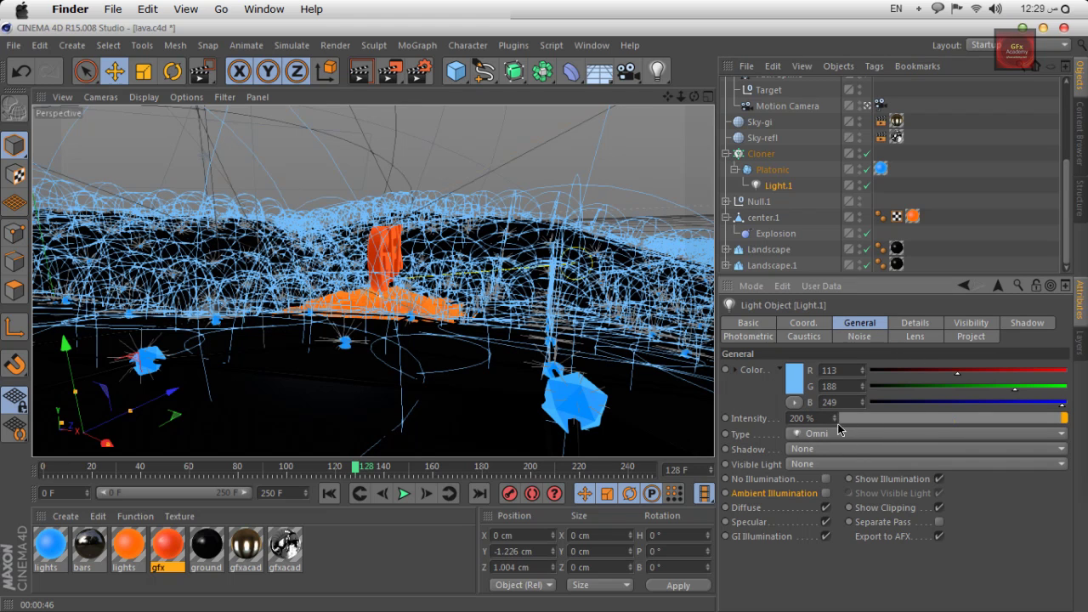
click(793, 378)
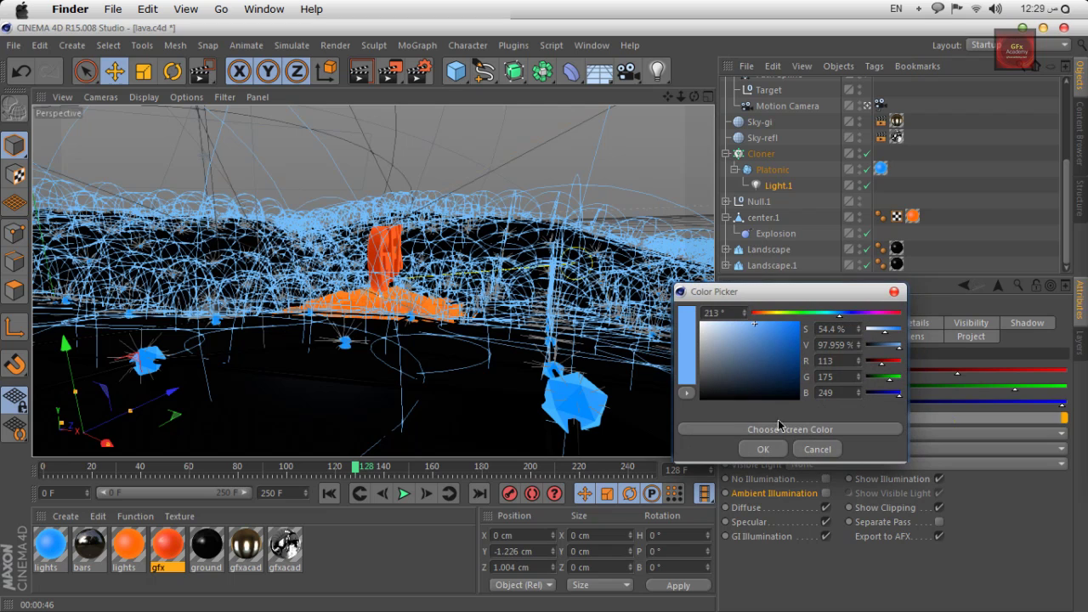
click(763, 450)
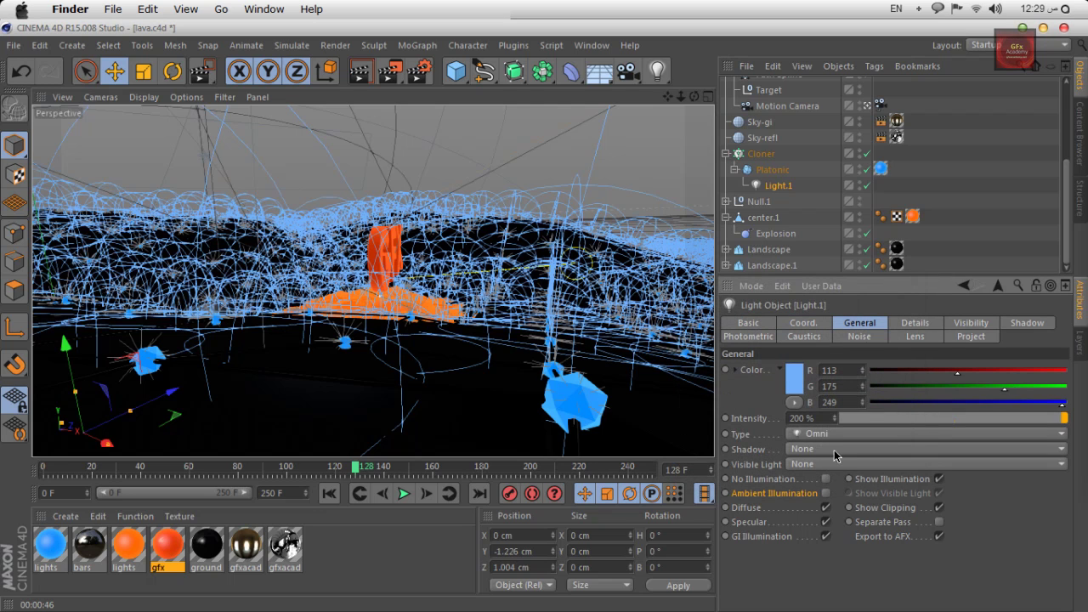
click(361, 71)
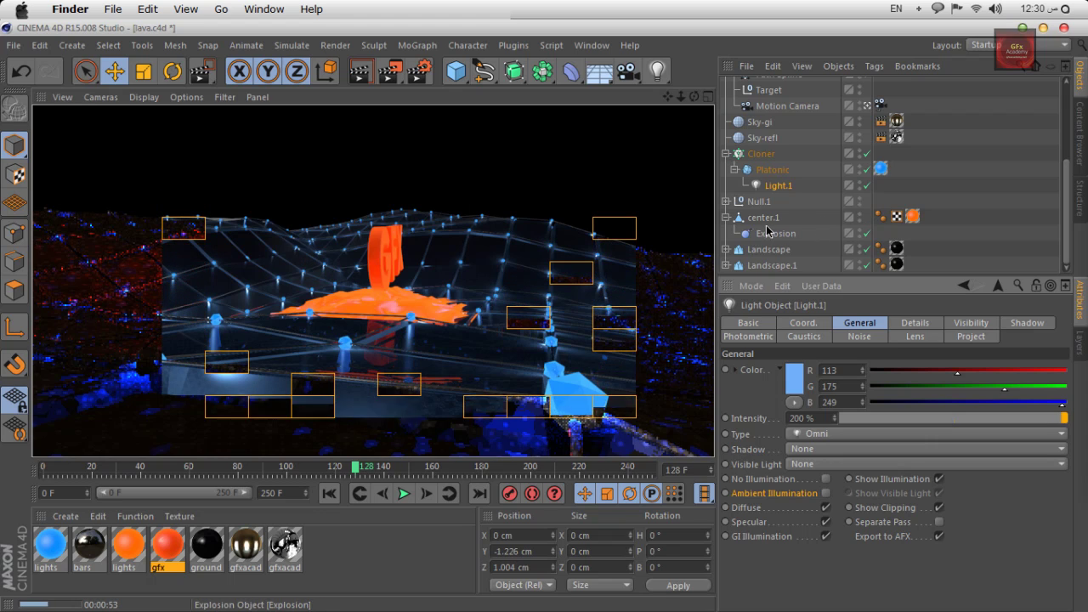
Step: Exclude the center object inside Null.1 from the illumination of Light.1
click(762, 218)
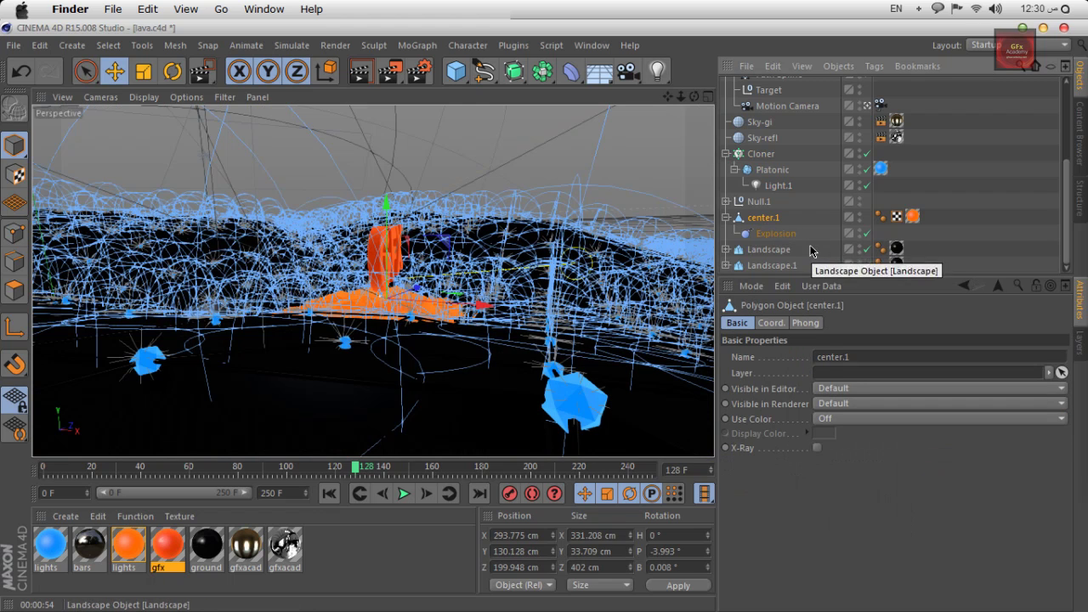
click(727, 201)
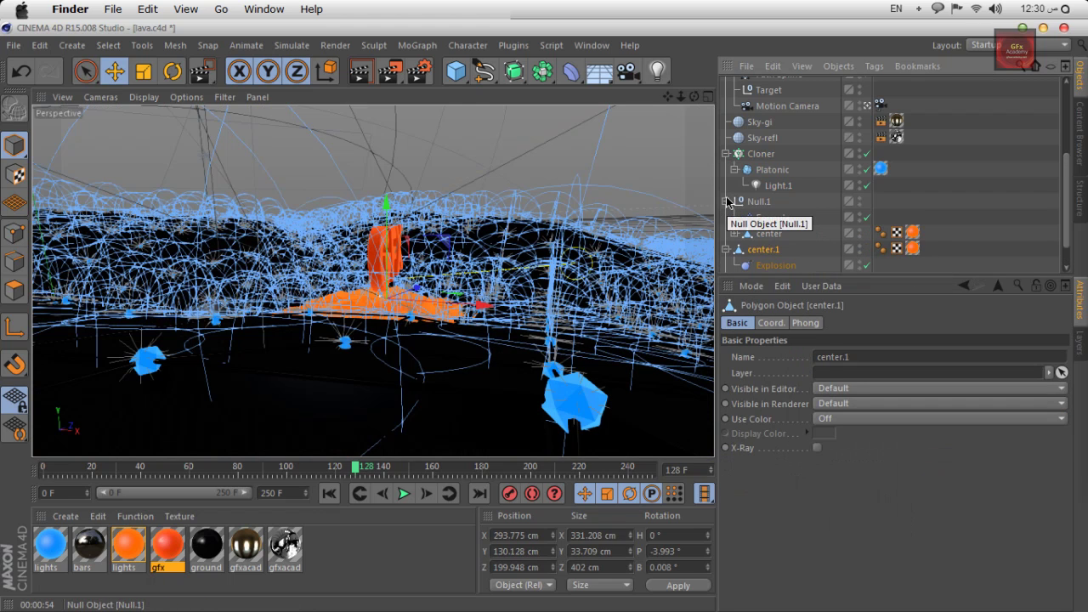
click(772, 234)
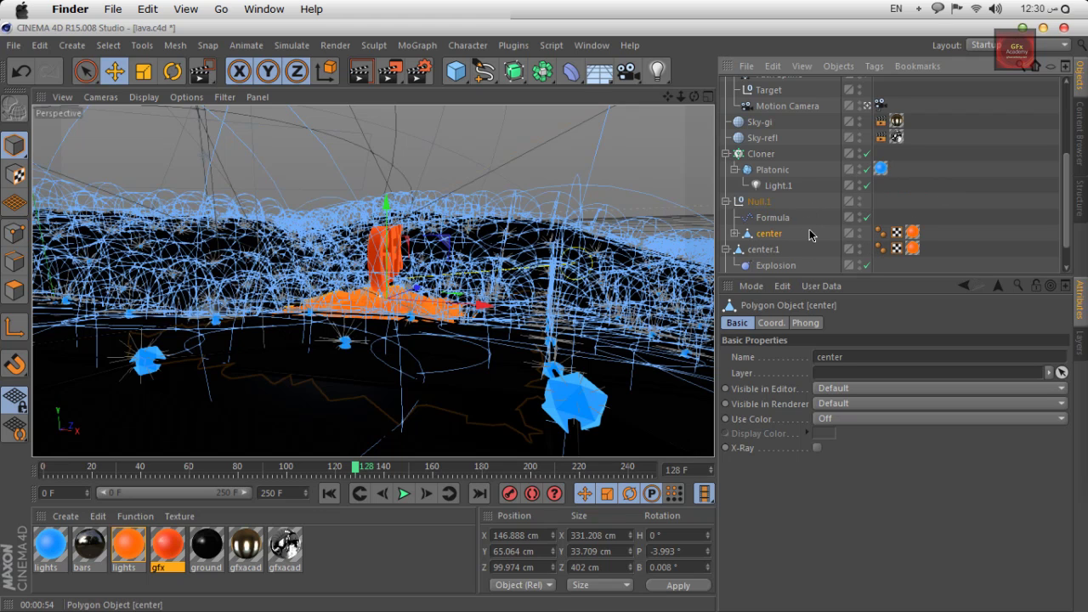
scroll(811, 235, down, 2)
click(784, 155)
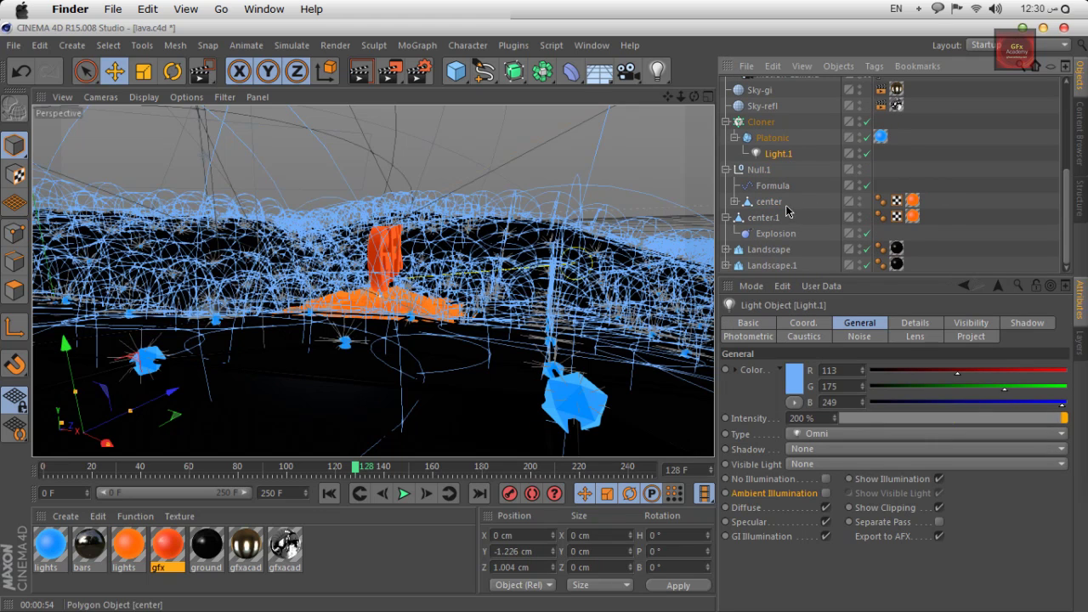
click(969, 336)
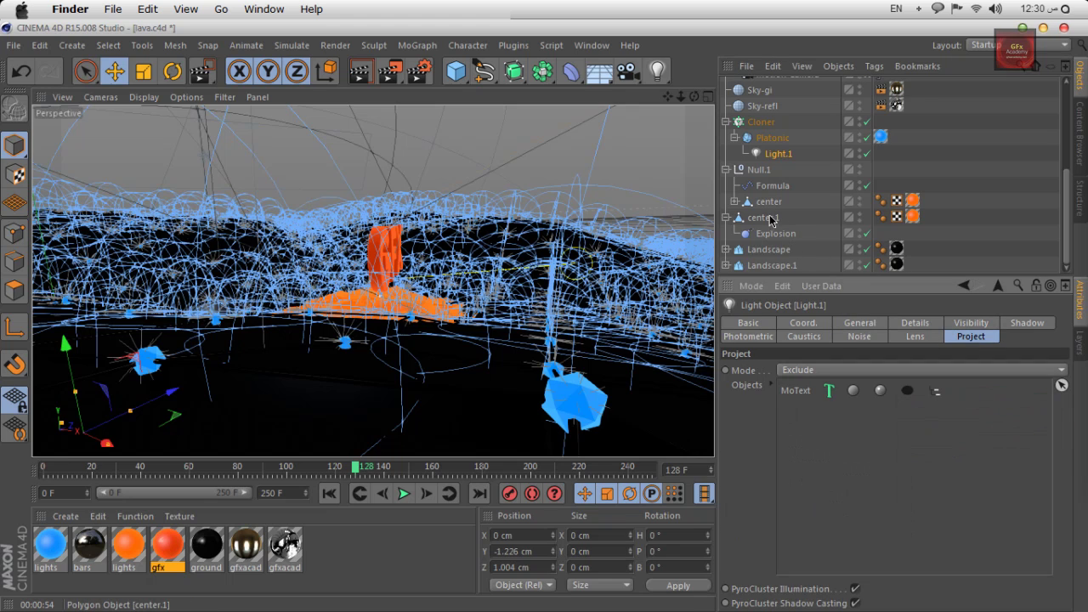
drag(771, 206, 812, 404)
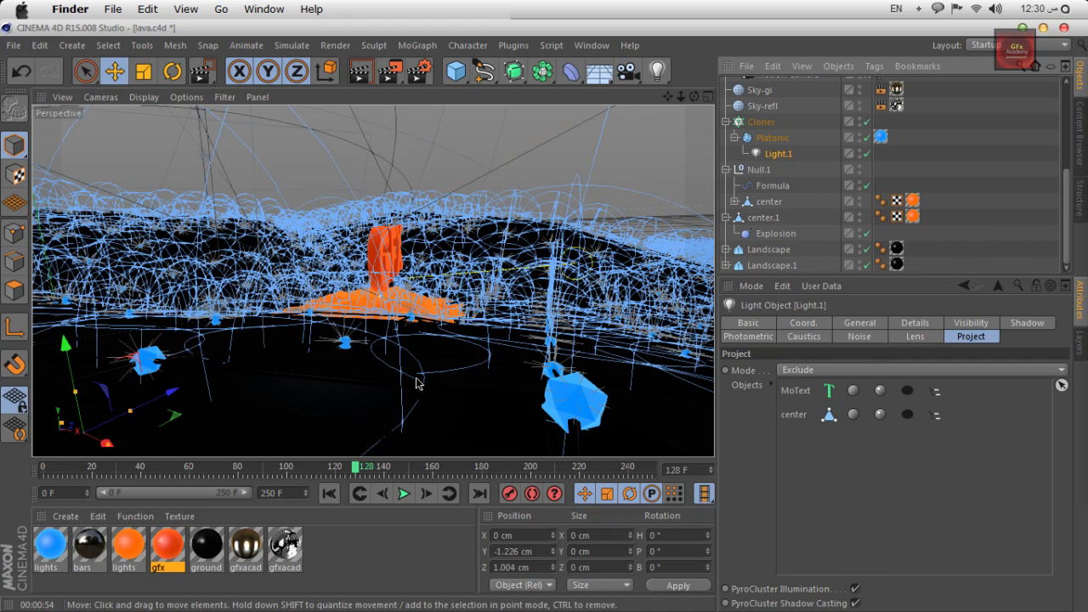
Step: Deselect everything, enlarge the object list, and scrub the animation through frame 109 back to frame 0
click(932, 270)
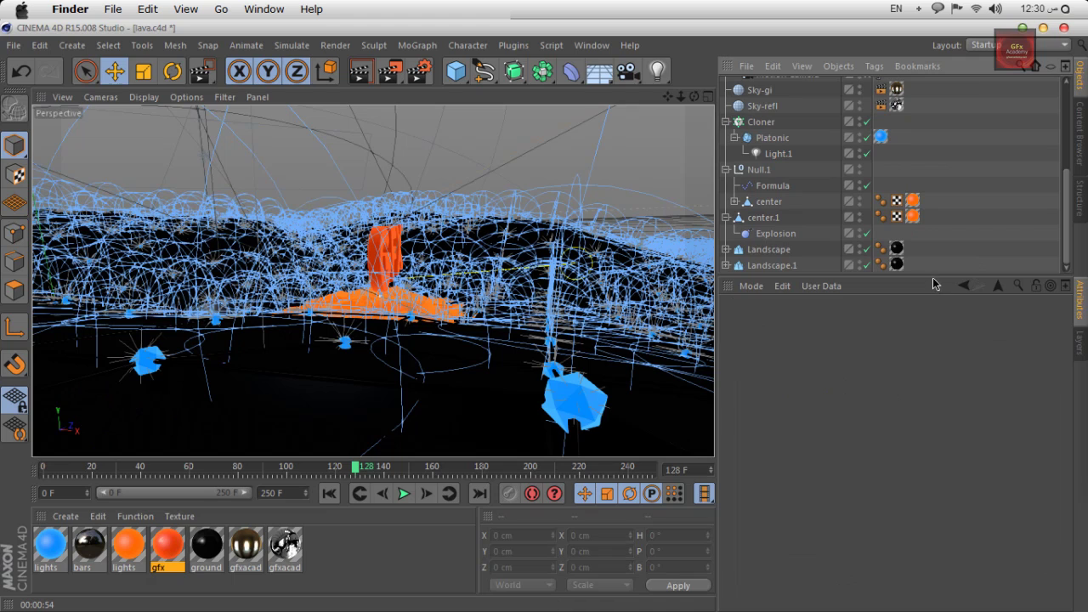
drag(933, 284, 926, 414)
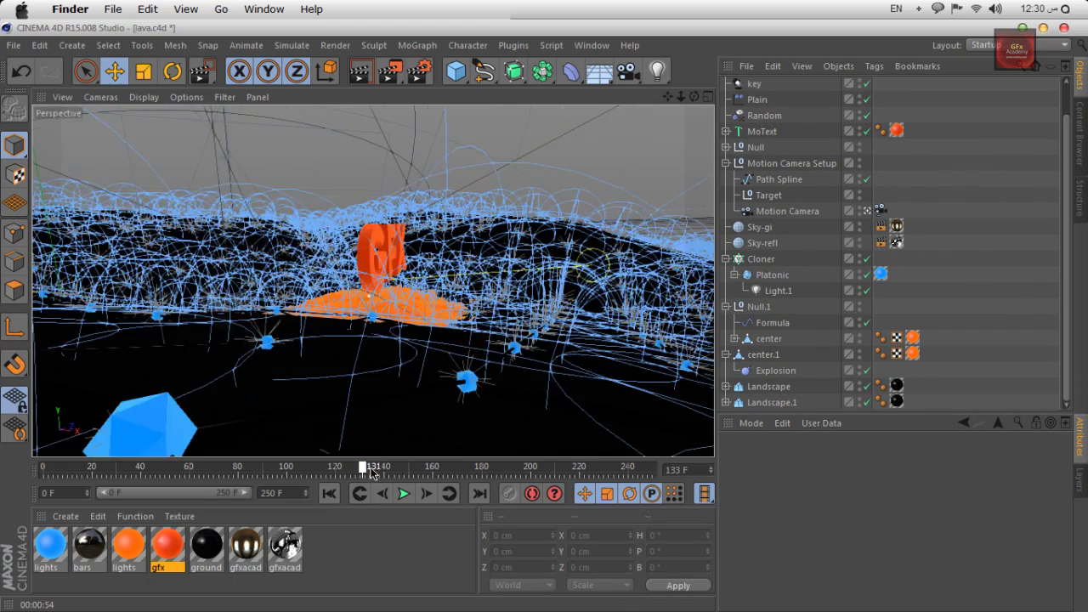
drag(352, 474, 310, 484)
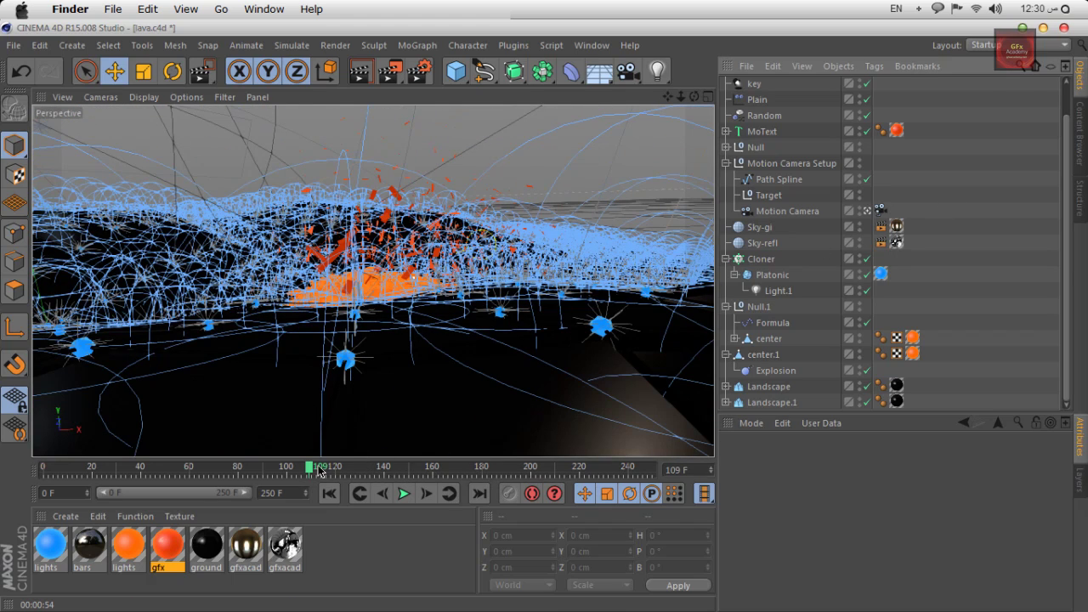
drag(313, 469, 36, 469)
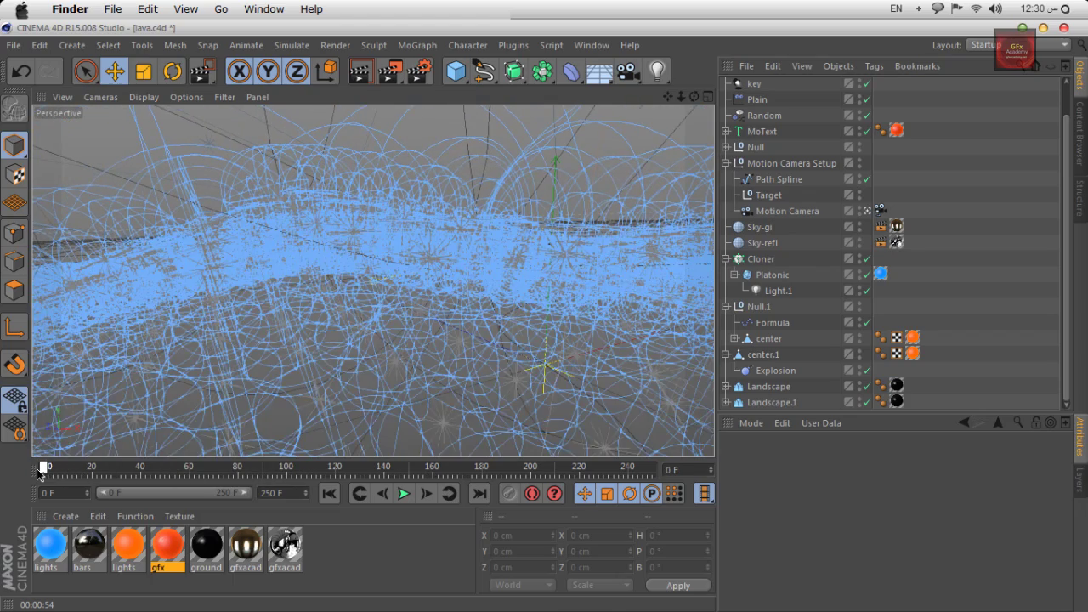